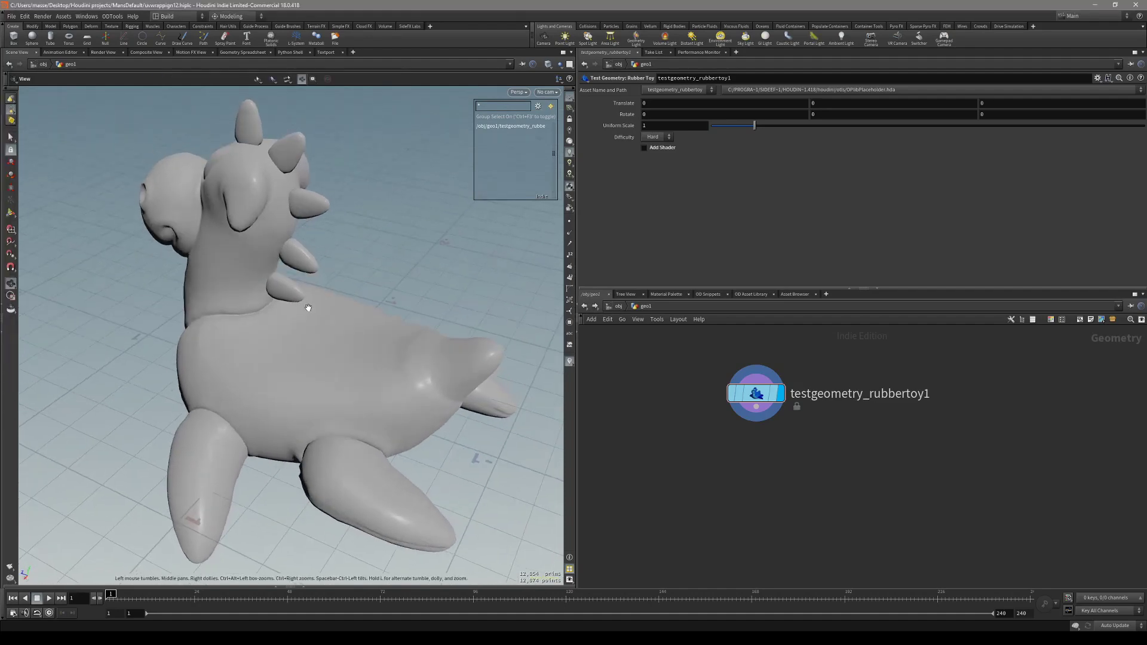
# Examine the rubber toy's mesh from several angles, both shaded and with wireframe over shading.
pyautogui.keyDown('alt'); pyautogui.moveTo(307, 310); pyautogui.dragTo(270, 327, button='right'); pyautogui.keyUp('alt')
pyautogui.hotkey('shift', 'w')
pyautogui.moveTo(270, 327); pyautogui.dragTo(319, 312)
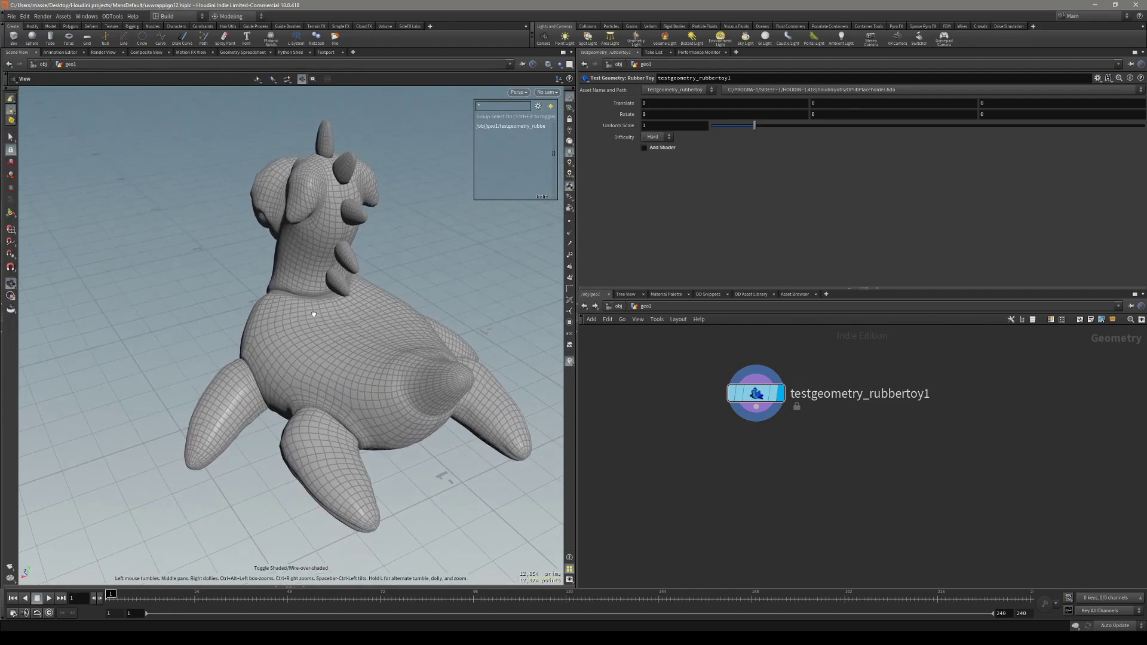
pyautogui.press('s')
pyautogui.press('Escape')
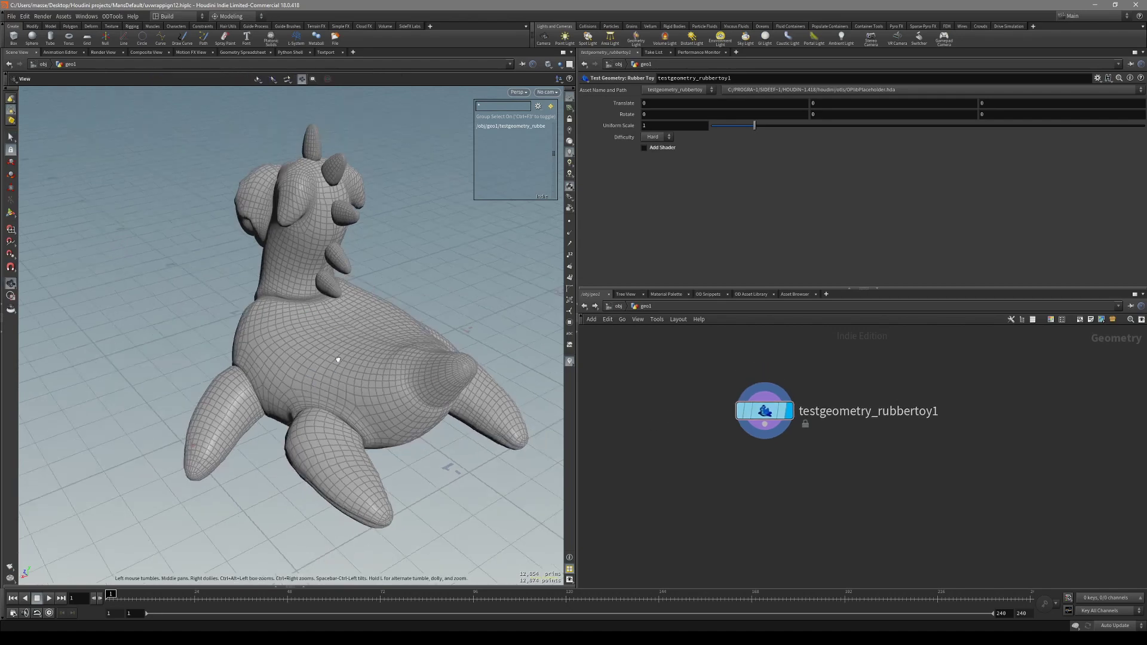
pyautogui.moveTo(412, 358); pyautogui.dragTo(371, 384)
pyautogui.press('s')
pyautogui.hotkey('shift', 'w')
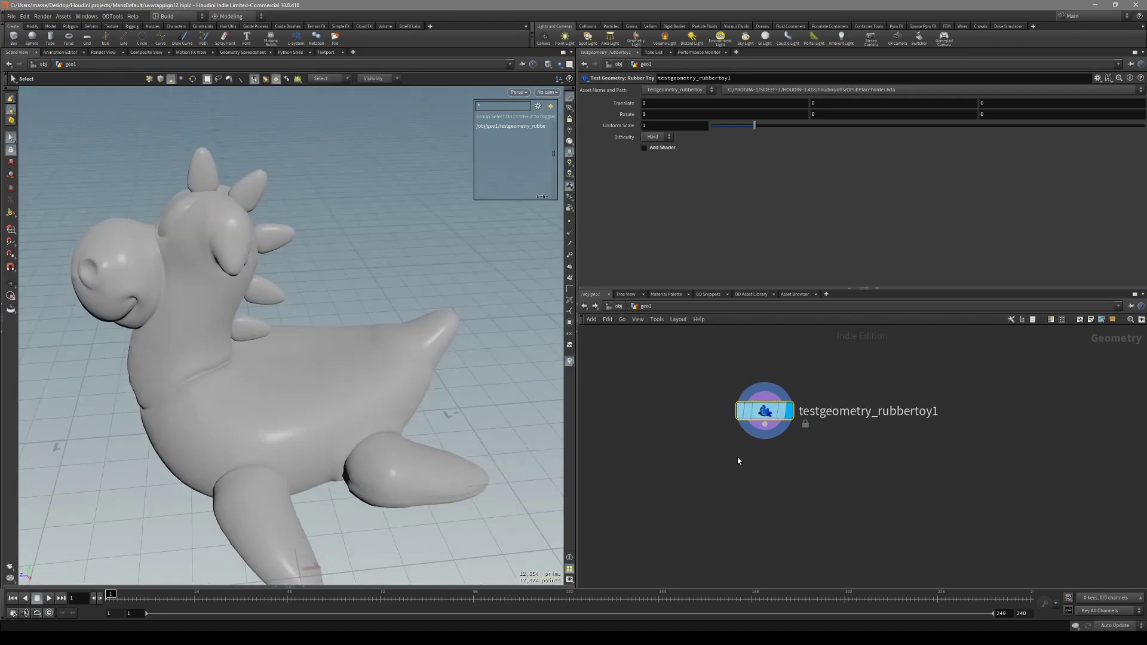
pyautogui.moveTo(755, 421); pyautogui.dragTo(753, 421)
pyautogui.hotkey('shift', 'w')
pyautogui.keyDown('alt'); pyautogui.moveTo(359, 394); pyautogui.dragTo(292, 380); pyautogui.keyUp('alt')
pyautogui.scroll(-3, 460, 443)
pyautogui.moveTo(365, 358)
pyautogui.keyDown('alt'); pyautogui.mouseDown()
pyautogui.moveTo(337, 386)
pyautogui.moveTo(352, 368)
pyautogui.mouseUp(); pyautogui.keyUp('alt')
pyautogui.hotkey('shift', 'w')
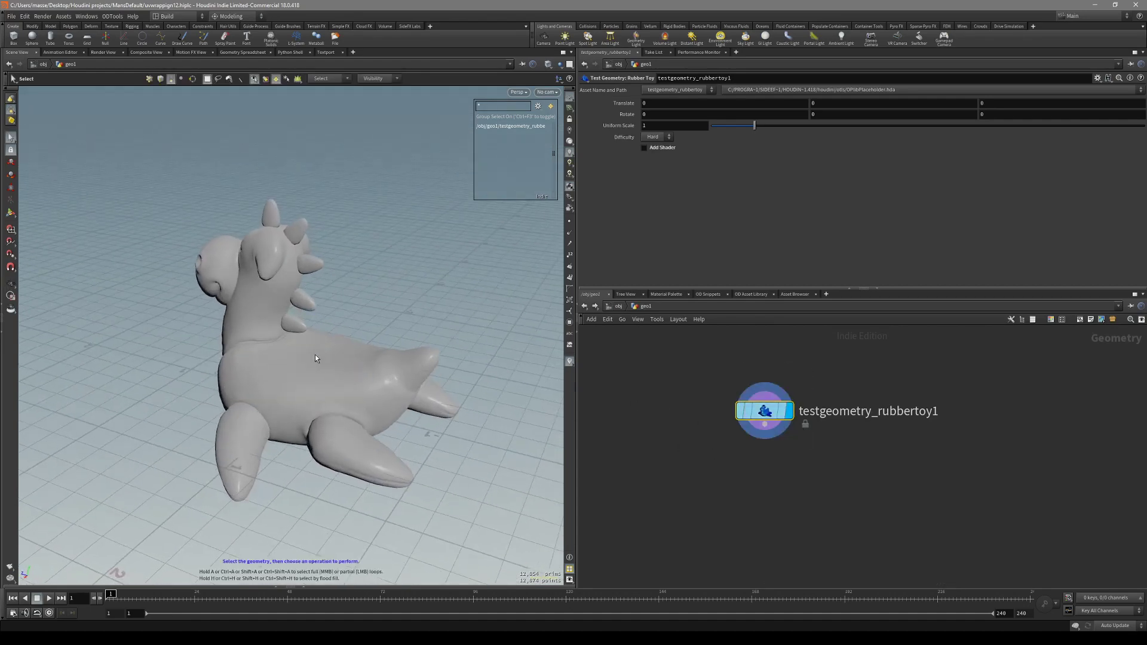
pyautogui.keyDown('alt'); pyautogui.moveTo(315, 355); pyautogui.dragTo(333, 346); pyautogui.keyUp('alt')
pyautogui.hotkey('shift', 'w')
# Try selecting the toy's back fins as whole connected pieces, then single polygons on them.
pyautogui.doubleClick(288, 350)
pyautogui.doubleClick(294, 329)
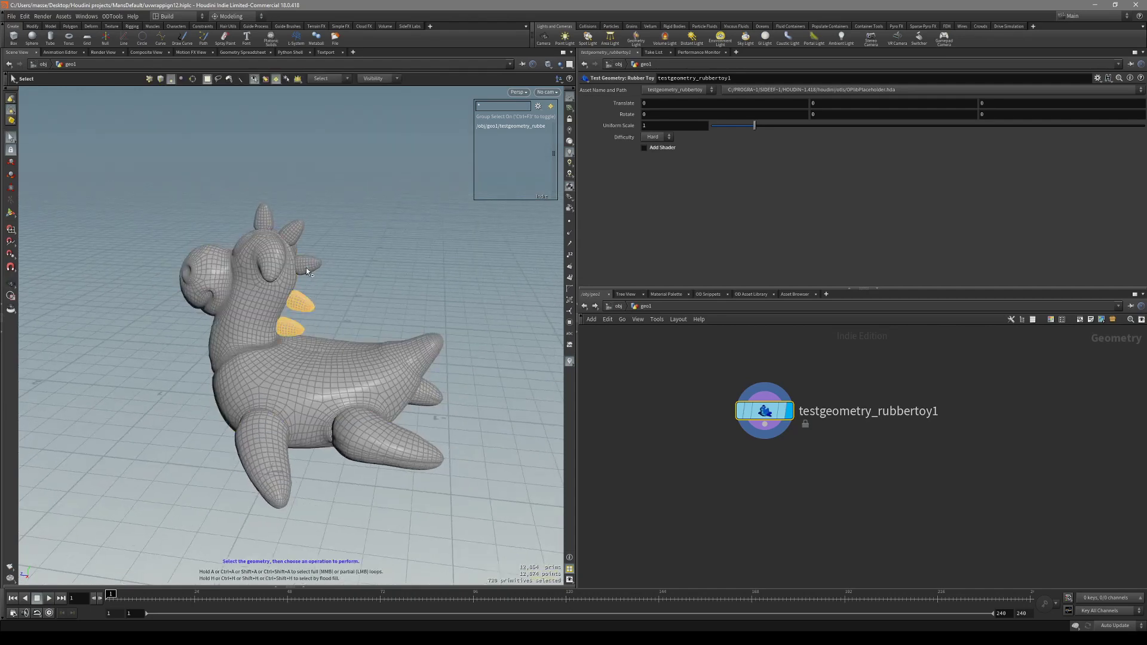
pyautogui.keyDown('shift'); pyautogui.doubleClick(263, 225); pyautogui.keyUp('shift')
pyautogui.keyDown('alt'); pyautogui.moveTo(306, 307); pyautogui.dragTo(337, 337); pyautogui.keyUp('alt')
pyautogui.scroll(2, 284, 371)
pyautogui.keyDown('alt'); pyautogui.moveTo(305, 329); pyautogui.dragTo(463, 293, button='right'); pyautogui.keyUp('alt')
pyautogui.click(464, 293)
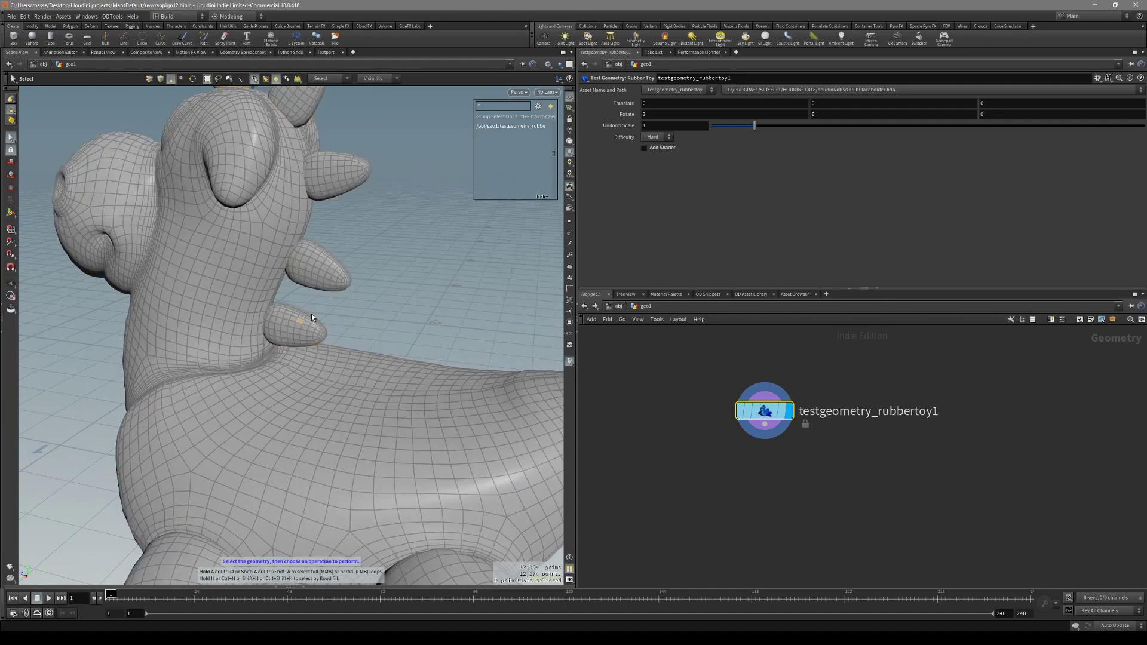
pyautogui.click(322, 273)
pyautogui.keyDown('alt'); pyautogui.moveTo(321, 273); pyautogui.dragTo(307, 381); pyautogui.keyUp('alt')
pyautogui.keyDown('alt'); pyautogui.moveTo(332, 346); pyautogui.dragTo(320, 386, button='right'); pyautogui.keyUp('alt')
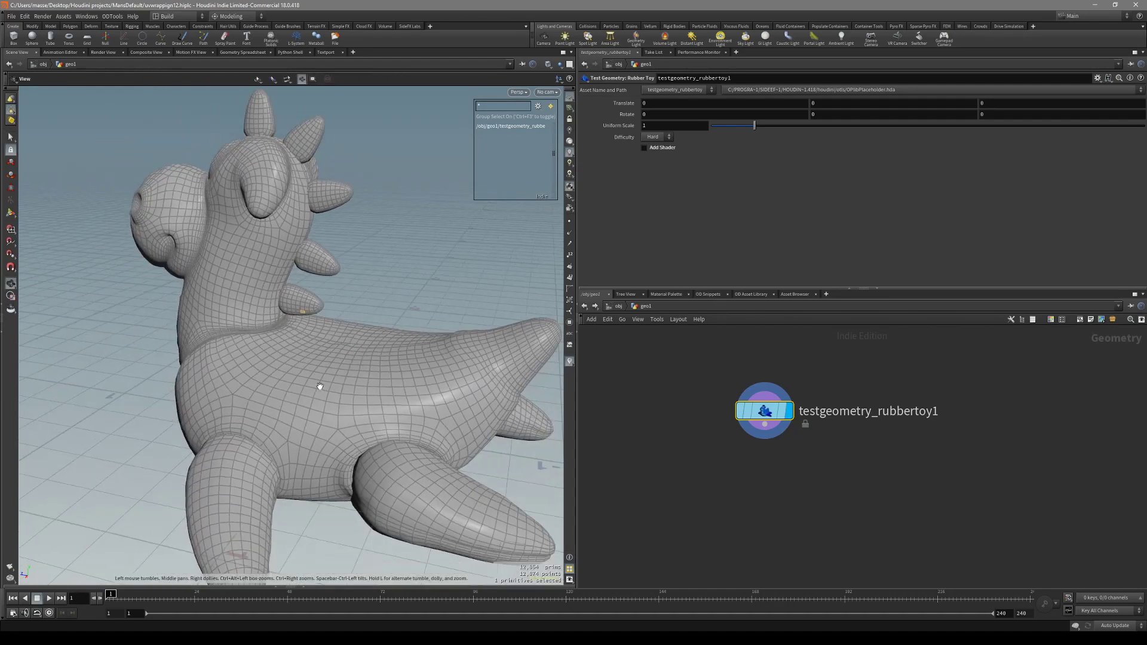
# Try selecting the toy's legs as whole connected pieces, then clear the selection.
pyautogui.keyDown('alt'); pyautogui.moveTo(243, 464); pyautogui.dragTo(251, 412); pyautogui.keyUp('alt')
pyautogui.doubleClick(252, 427)
pyautogui.keyDown('alt'); pyautogui.moveTo(252, 427); pyautogui.dragTo(269, 403, button='right'); pyautogui.keyUp('alt')
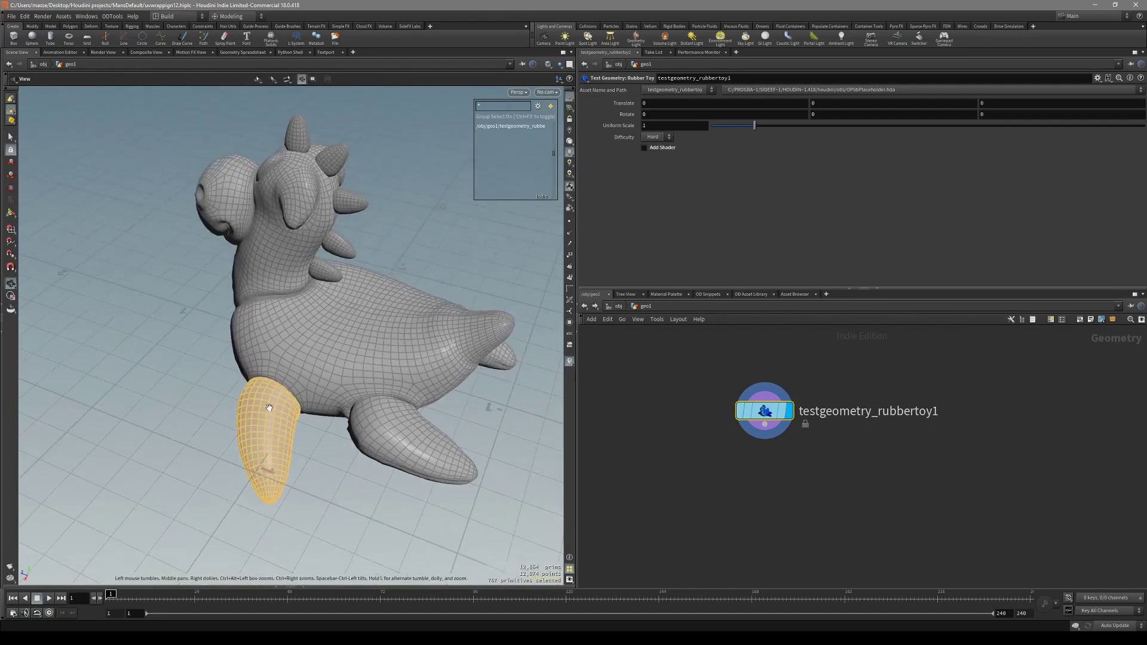
pyautogui.keyDown('alt'); pyautogui.moveTo(269, 403); pyautogui.dragTo(349, 346); pyautogui.keyUp('alt')
pyautogui.keyDown('shift'); pyautogui.doubleClick(293, 431); pyautogui.keyUp('shift')
pyautogui.doubleClick(307, 373)
pyautogui.click(369, 286)
pyautogui.press('s')
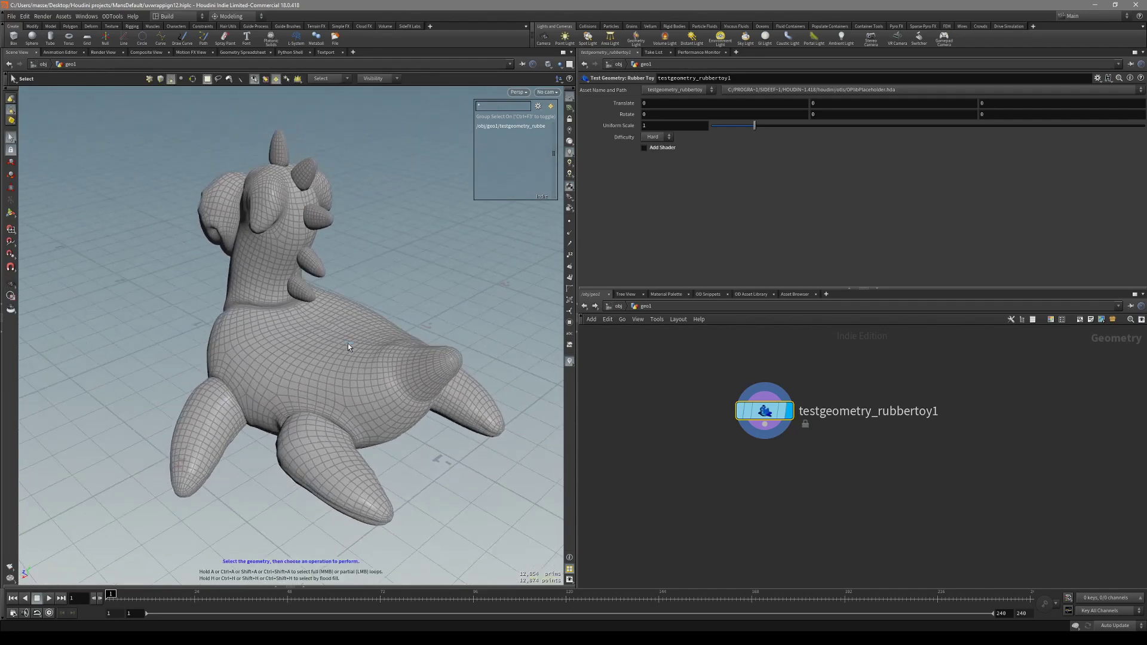
# Switch the viewport selection to points and list the toy's pieces in the group list by 3D Connectivity.
pyautogui.moveTo(763, 413); pyautogui.dragTo(782, 394)
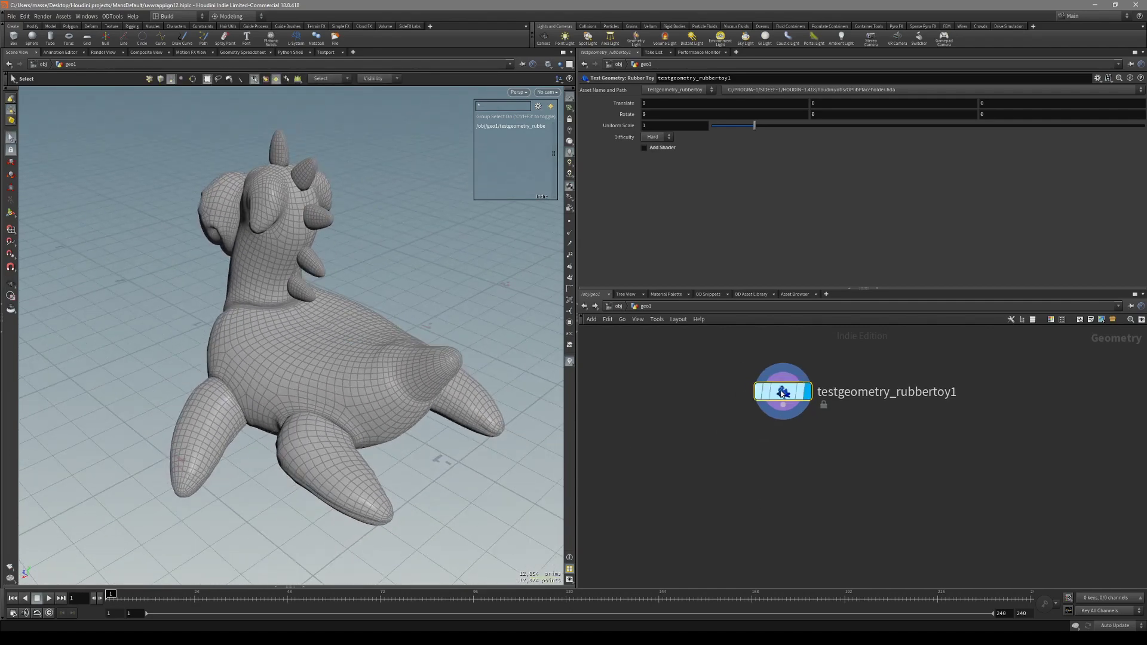
pyautogui.keyDown('alt'); pyautogui.moveTo(444, 341); pyautogui.dragTo(451, 370); pyautogui.keyUp('alt')
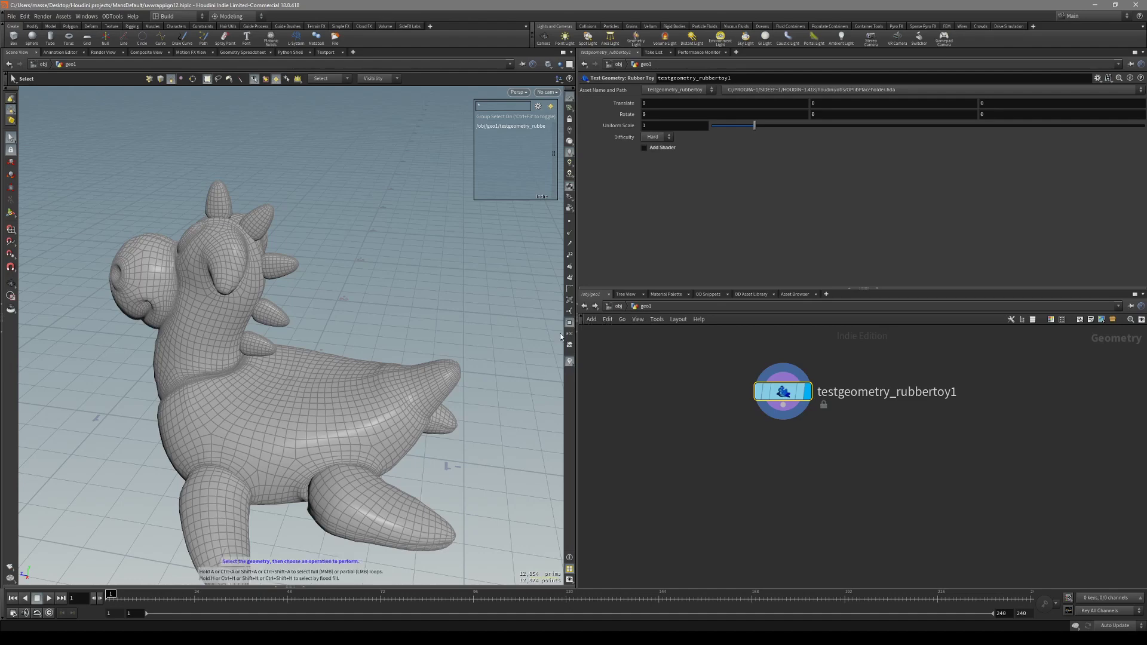
pyautogui.keyDown('alt'); pyautogui.moveTo(447, 459); pyautogui.dragTo(459, 456); pyautogui.keyUp('alt')
pyautogui.keyDown('alt'); pyautogui.moveTo(458, 455); pyautogui.dragTo(518, 409, button='middle'); pyautogui.keyUp('alt')
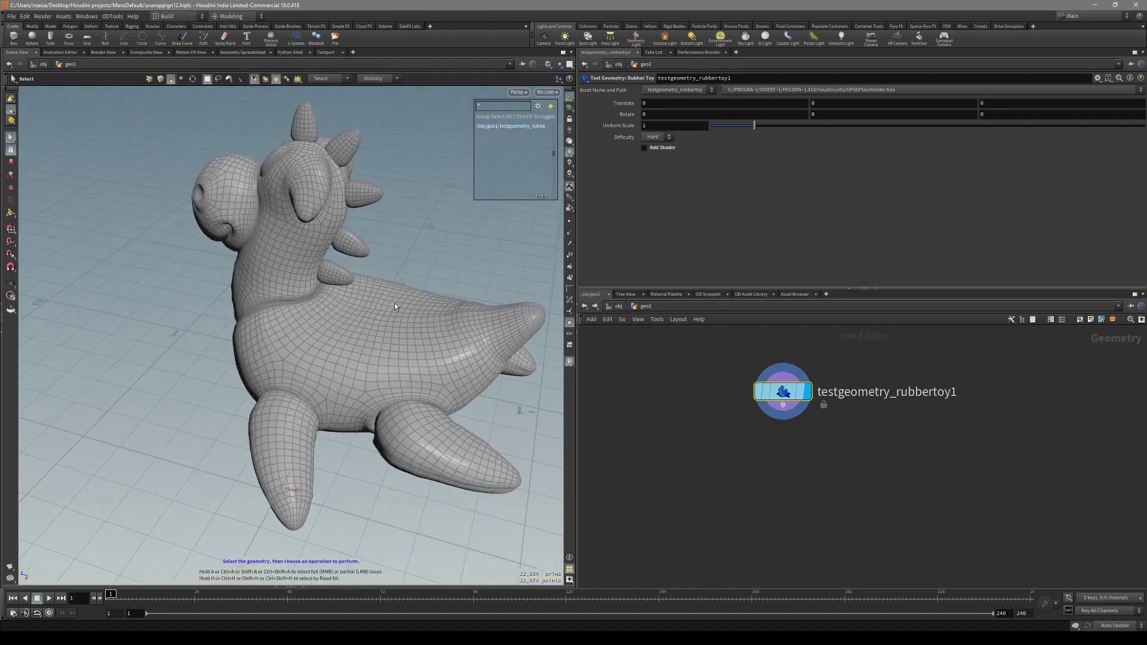
pyautogui.click(539, 107)
pyautogui.click(566, 133)
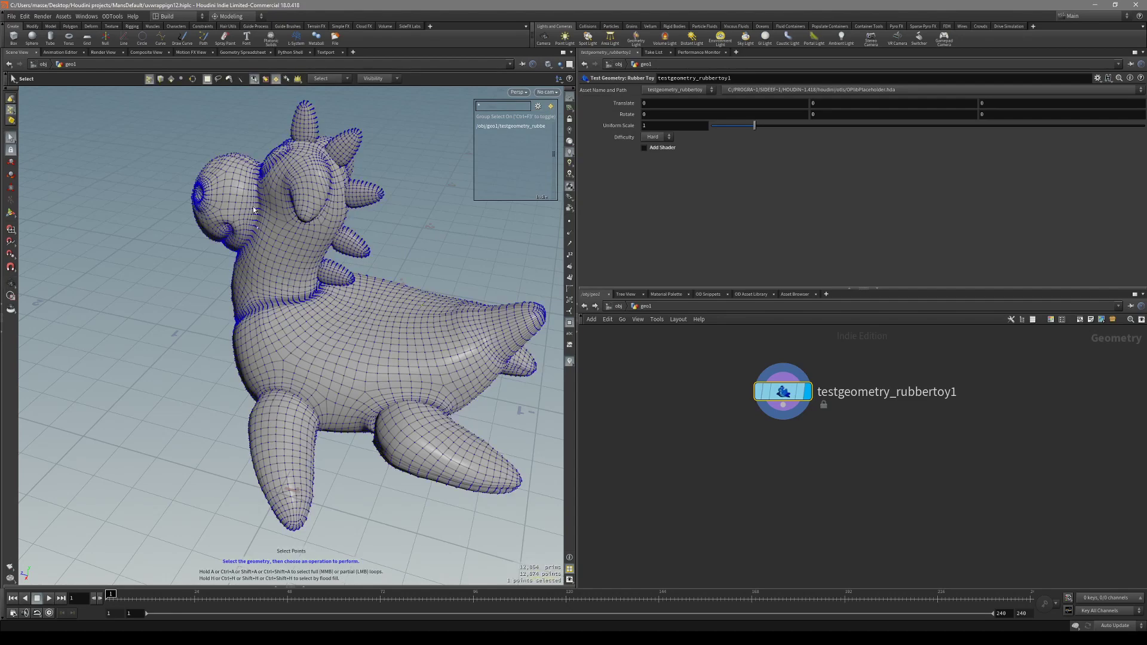
pyautogui.keyDown('alt'); pyautogui.moveTo(354, 323); pyautogui.dragTo(379, 323); pyautogui.keyUp('alt')
pyautogui.click(392, 255)
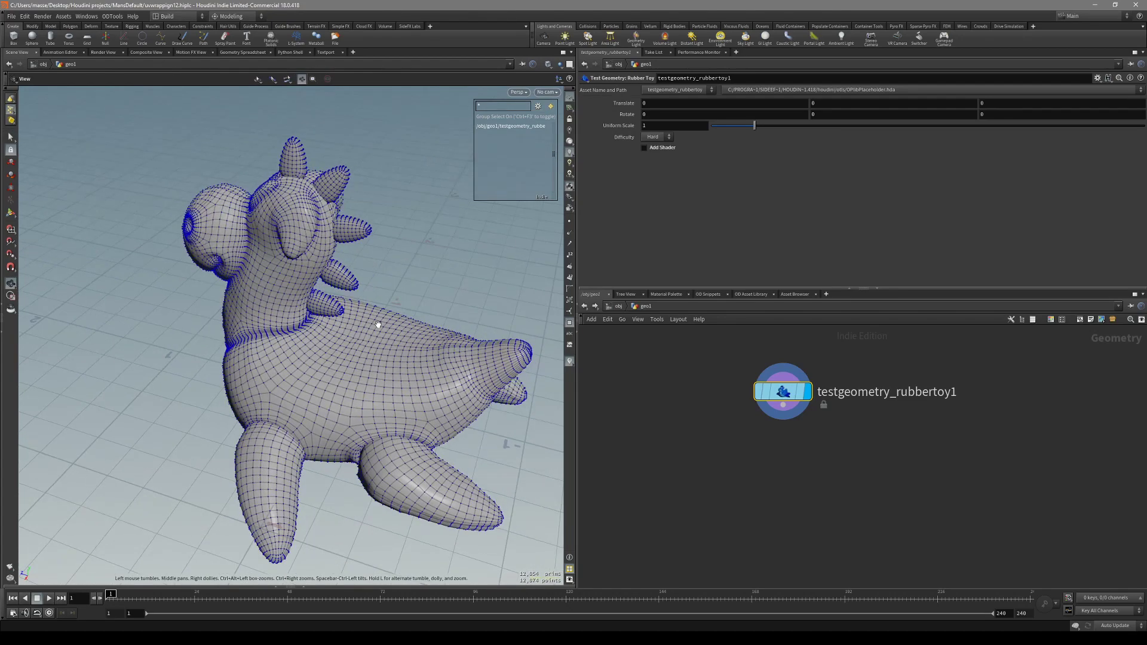
pyautogui.click(537, 106)
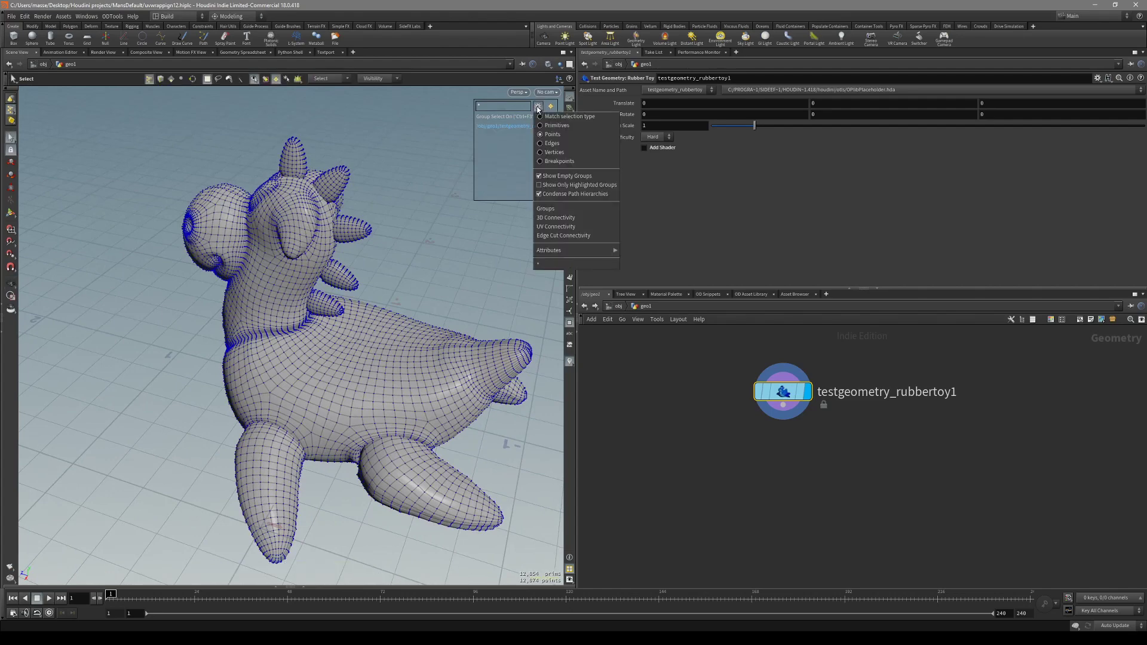
pyautogui.click(574, 219)
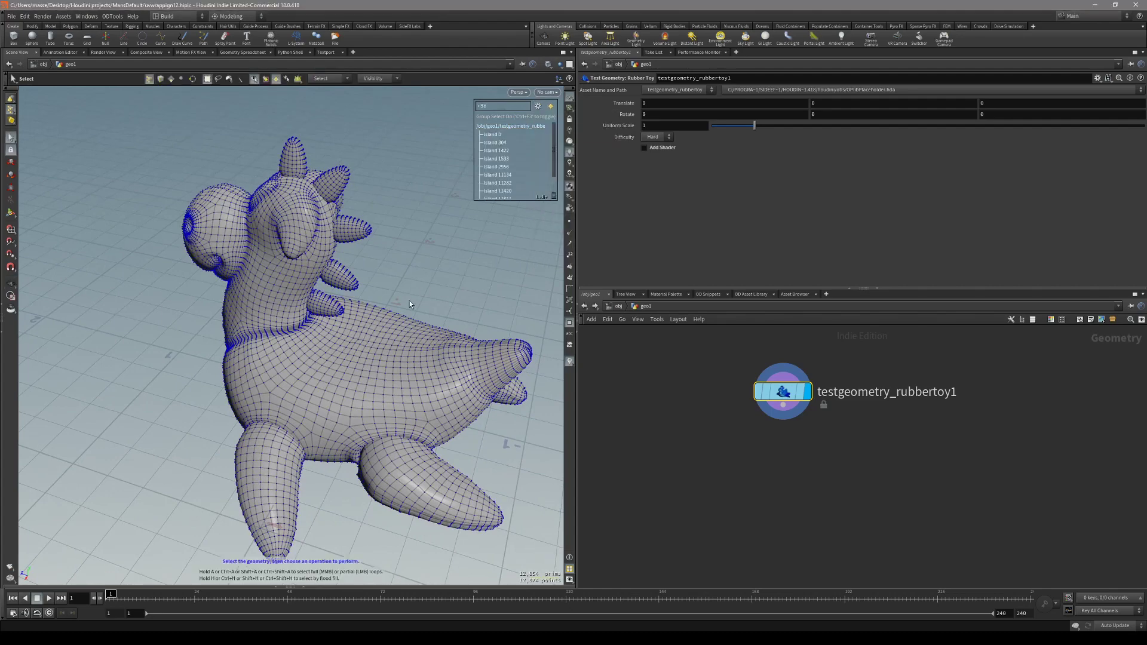
# Select the point islands of all four legs of the toy.
pyautogui.keyDown('alt'); pyautogui.moveTo(412, 308); pyautogui.dragTo(400, 290); pyautogui.keyUp('alt')
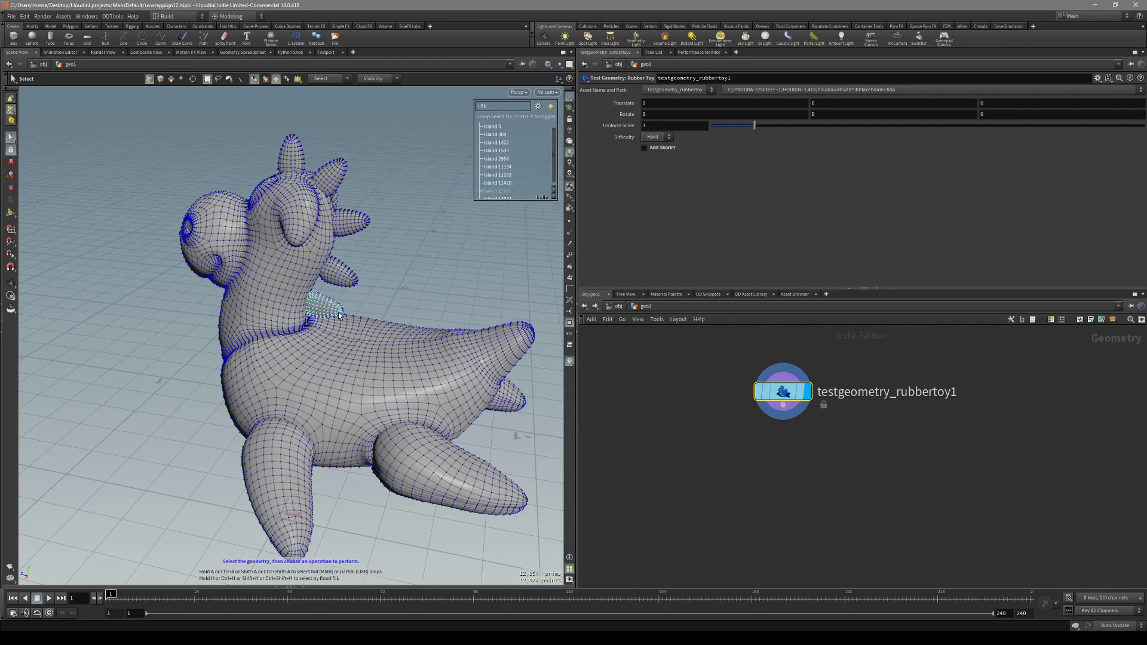
pyautogui.keyDown('alt'); pyautogui.moveTo(303, 204); pyautogui.dragTo(302, 229); pyautogui.keyUp('alt')
pyautogui.keyDown('alt'); pyautogui.moveTo(362, 356); pyautogui.dragTo(320, 367); pyautogui.keyUp('alt')
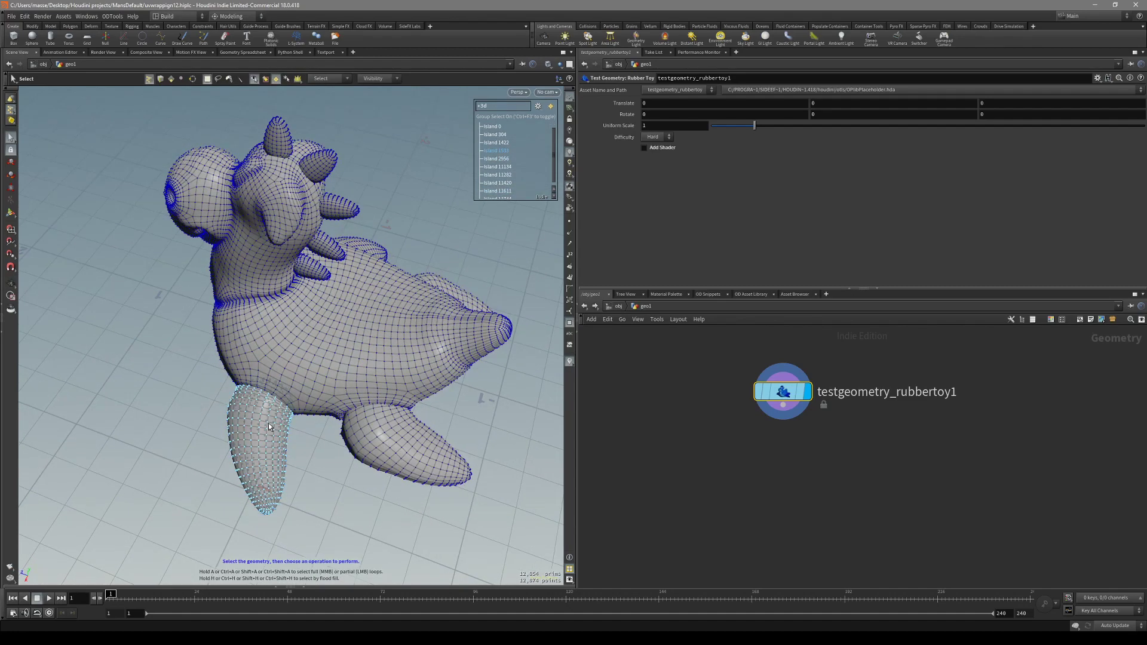
pyautogui.keyDown('alt'); pyautogui.moveTo(392, 430); pyautogui.dragTo(355, 403); pyautogui.keyUp('alt')
pyautogui.keyDown('alt'); pyautogui.moveTo(475, 353); pyautogui.dragTo(469, 336); pyautogui.keyUp('alt')
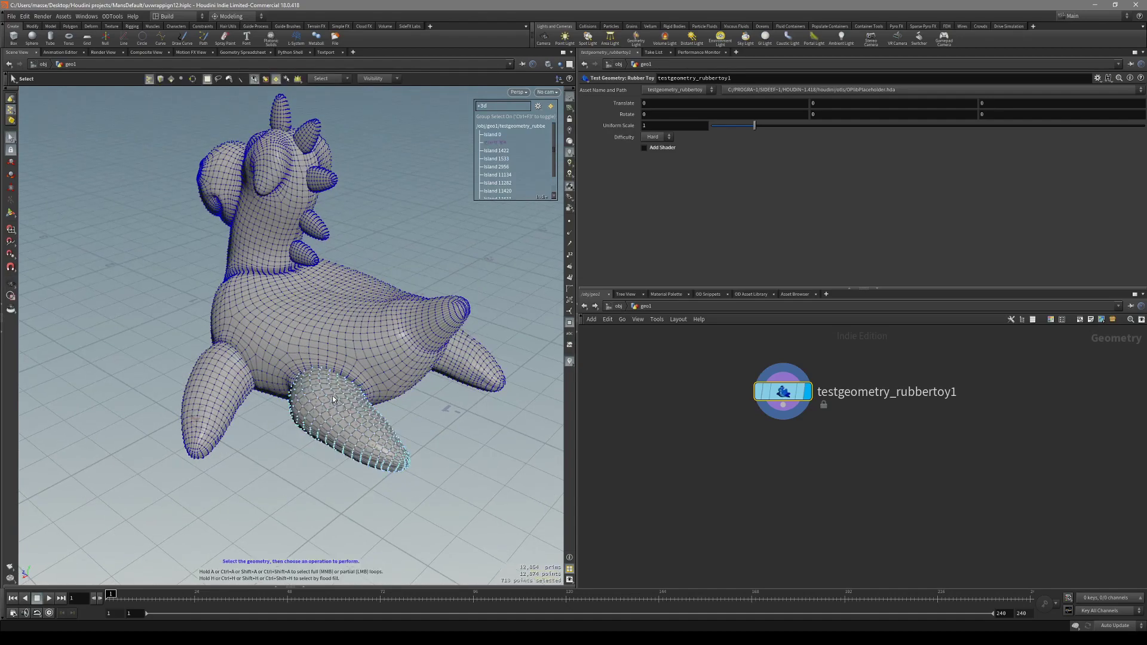
pyautogui.keyDown('shift'); pyautogui.click(232, 384); pyautogui.keyUp('shift')
pyautogui.keyDown('alt'); pyautogui.moveTo(232, 383); pyautogui.dragTo(468, 318); pyautogui.keyUp('alt')
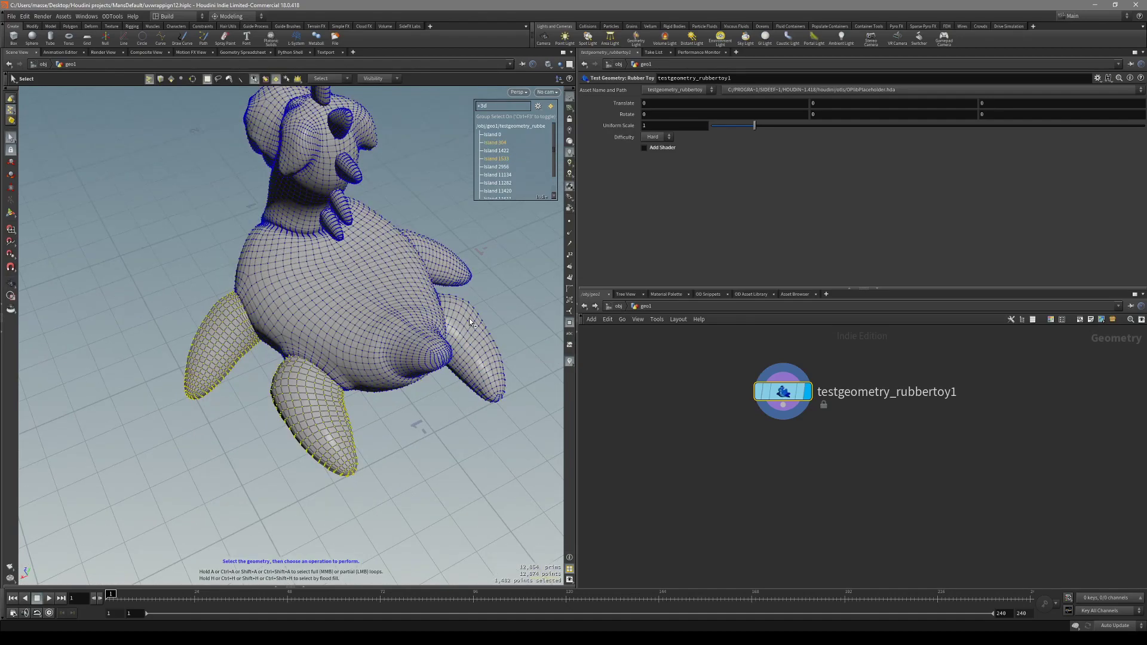
pyautogui.keyDown('shift'); pyautogui.click(469, 322); pyautogui.keyUp('shift')
pyautogui.press('Escape')
pyautogui.moveTo(463, 263); pyautogui.dragTo(343, 325)
pyautogui.press('s')
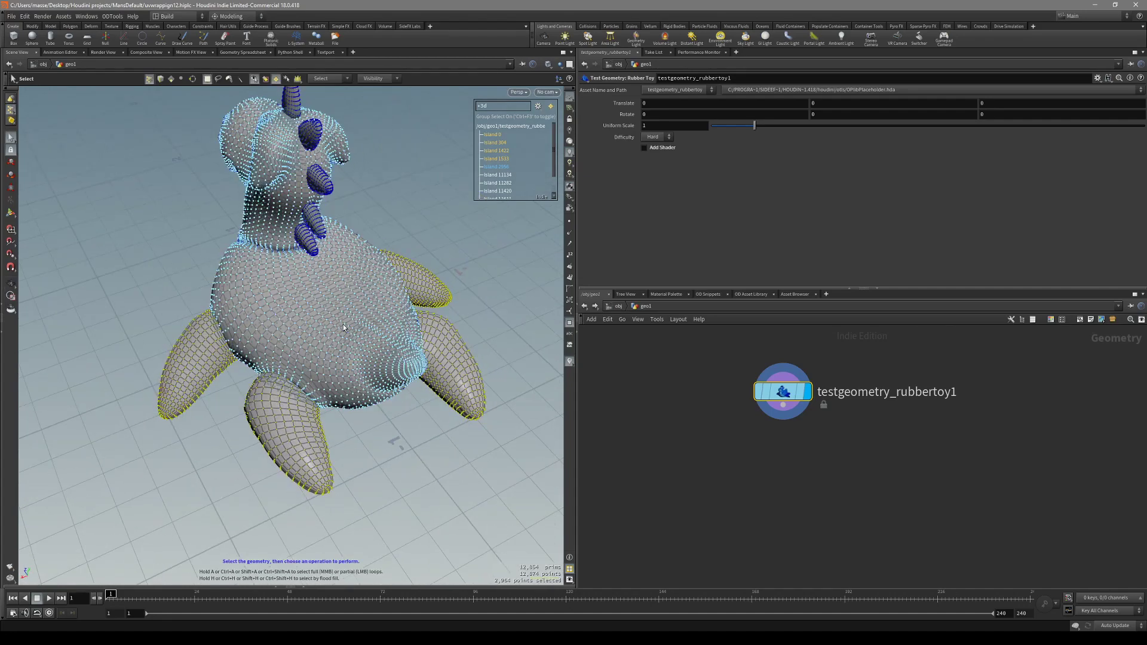
# Create a point group from the selected legs and rename its node to legs.
pyautogui.press('c')
pyautogui.click(378, 345)
pyautogui.click(391, 356)
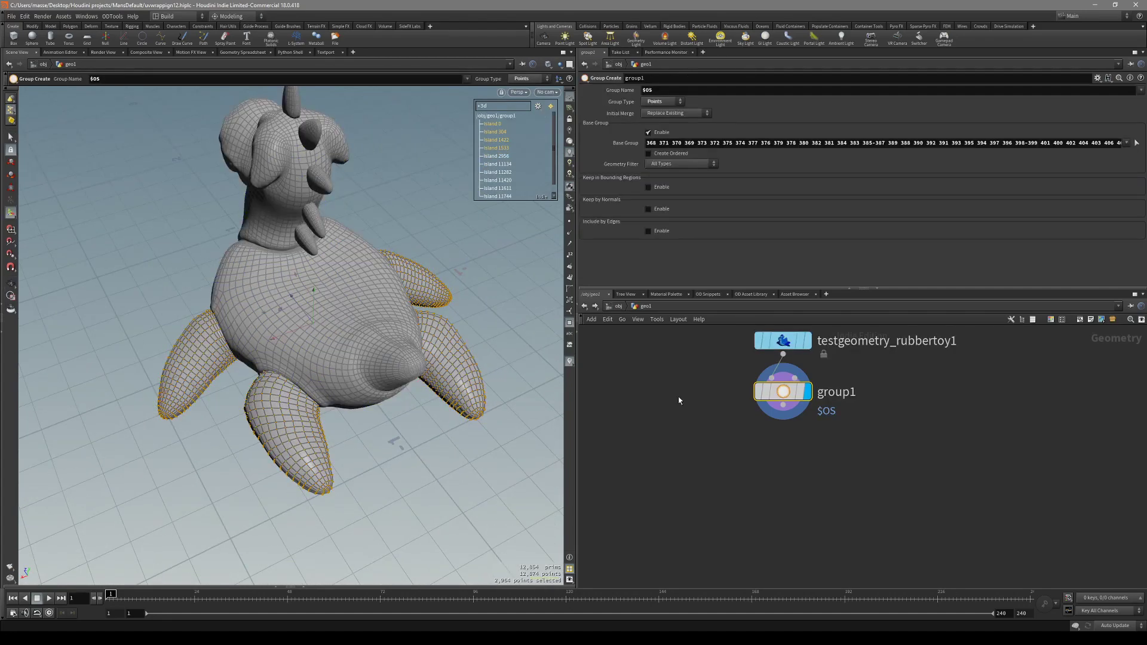
pyautogui.doubleClick(824, 411)
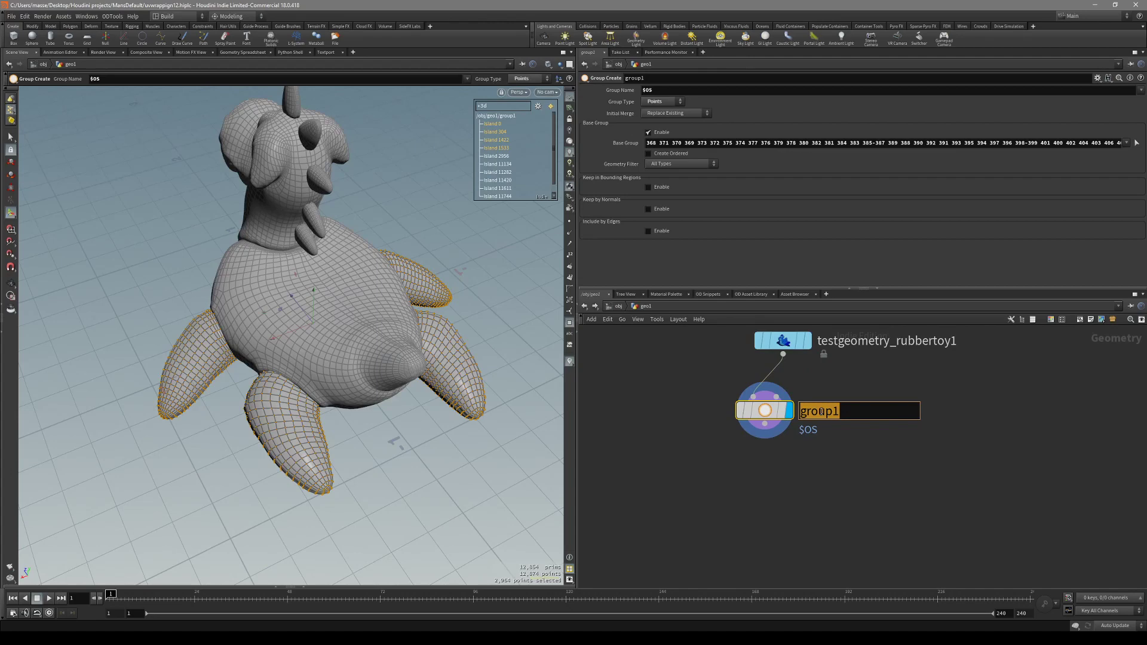
pyautogui.write('legs')
pyautogui.press('Return')
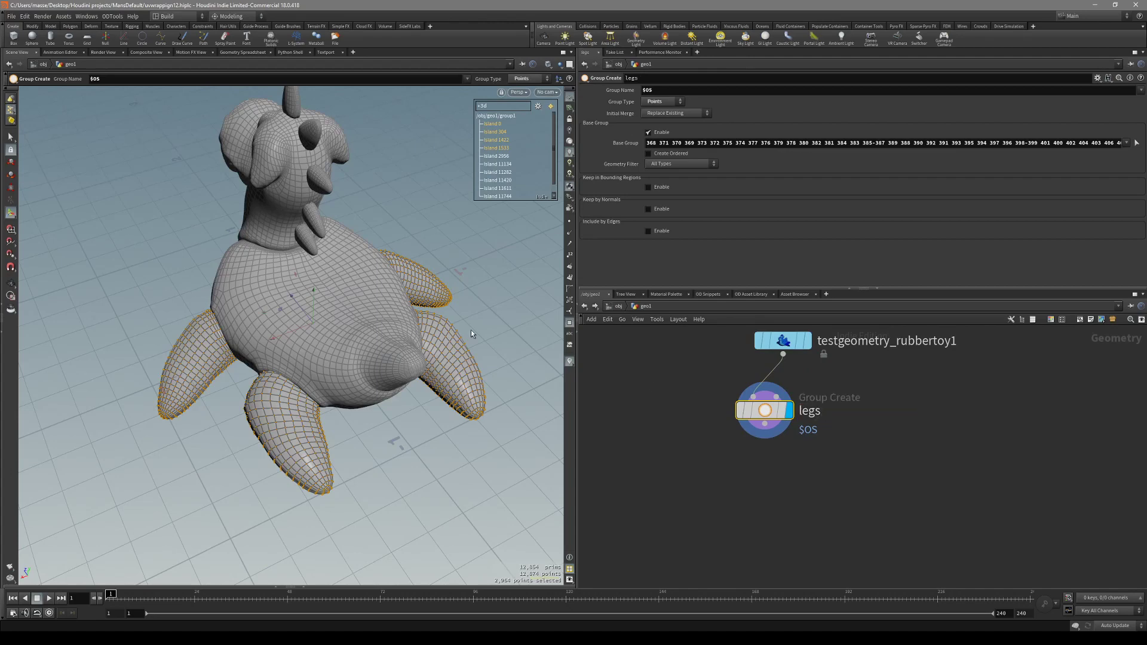
# Select the point islands of the five fins along the toy's head and neck.
pyautogui.keyDown('alt'); pyautogui.moveTo(471, 330); pyautogui.dragTo(430, 311); pyautogui.keyUp('alt')
pyautogui.keyDown('alt'); pyautogui.moveTo(411, 265); pyautogui.dragTo(400, 251); pyautogui.keyUp('alt')
pyautogui.press('s')
pyautogui.click(353, 236)
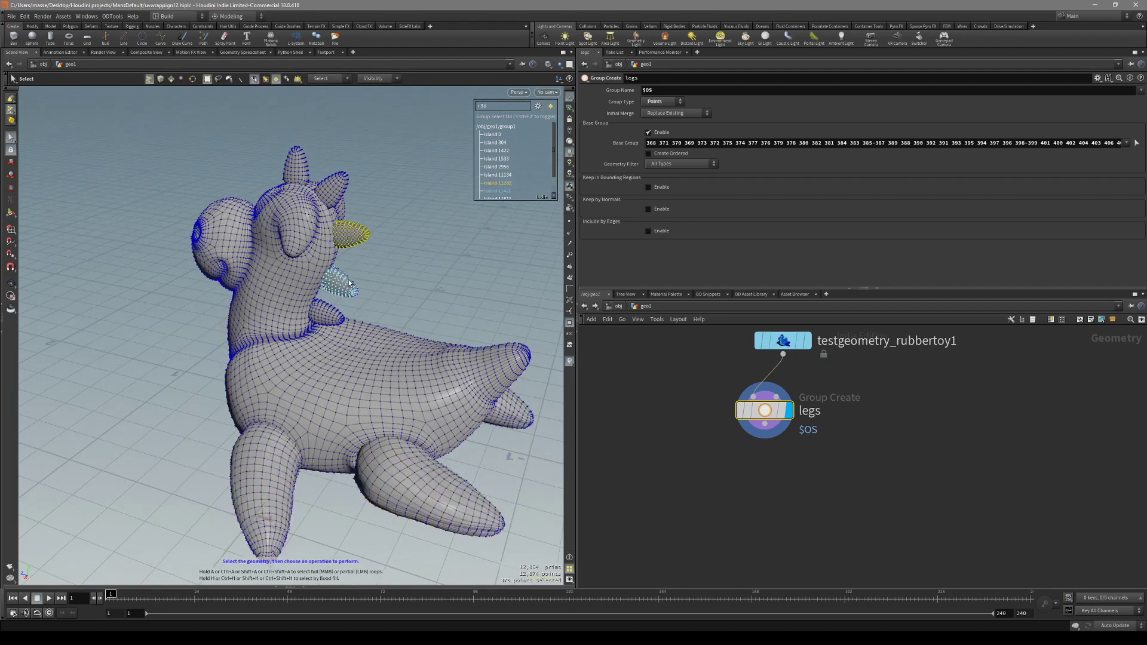
pyautogui.keyDown('shift'); pyautogui.click(350, 283); pyautogui.keyUp('shift')
pyautogui.keyDown('shift'); pyautogui.click(327, 312); pyautogui.keyUp('shift')
pyautogui.keyDown('shift'); pyautogui.click(337, 195); pyautogui.keyUp('shift')
pyautogui.keyDown('shift'); pyautogui.click(296, 164); pyautogui.keyUp('shift')
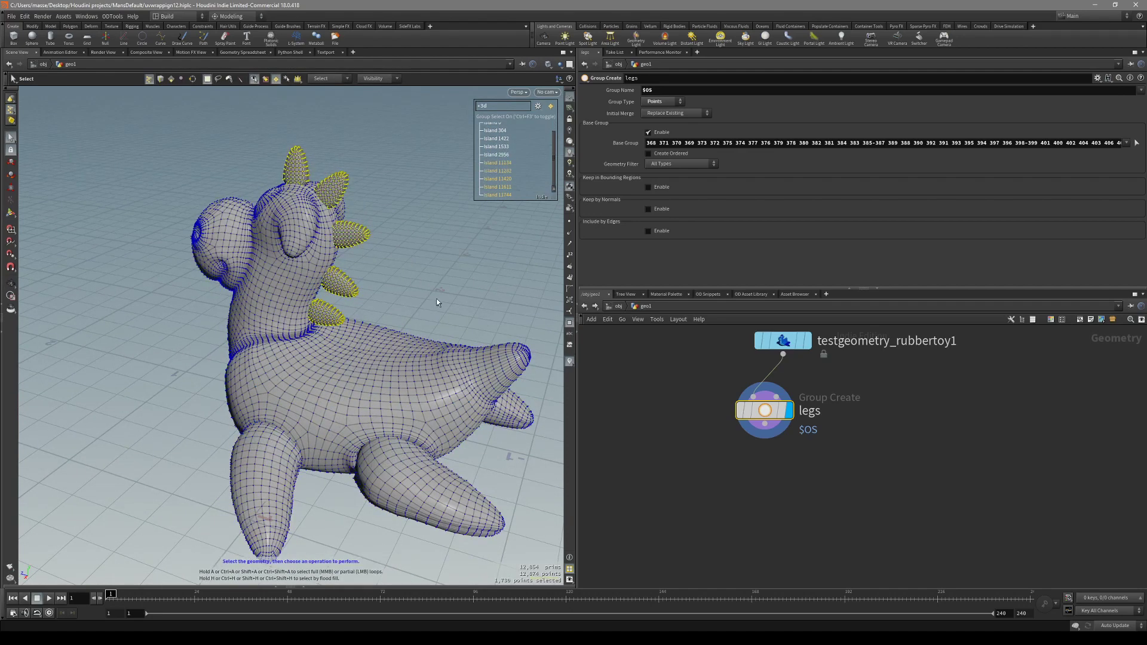
# Create a point group from the selected fins and rename its node to fins.
pyautogui.press('c')
pyautogui.click(505, 373)
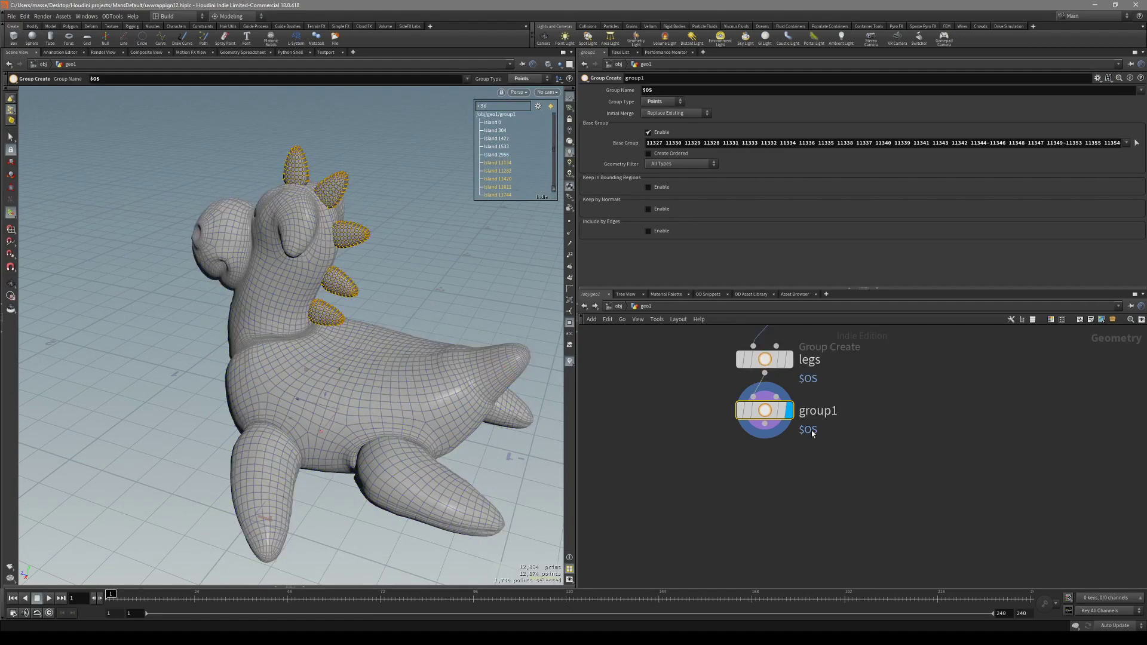
pyautogui.doubleClick(834, 411)
pyautogui.press('Return')
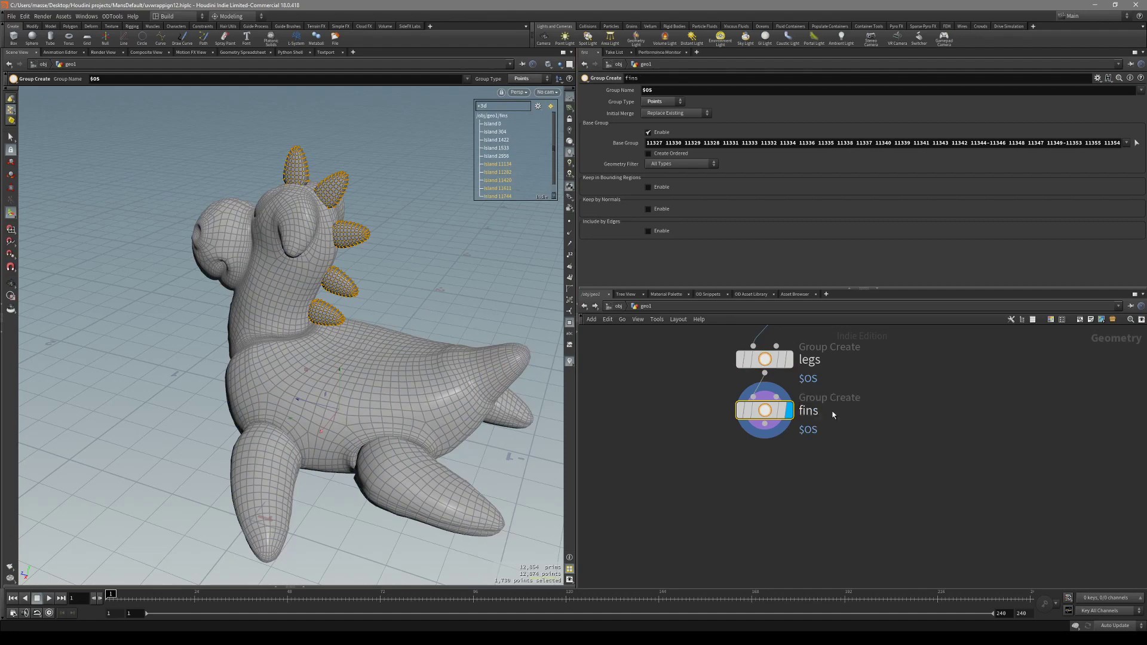
# Check the grouped toy from several angles in shaded and wireframe display.
pyautogui.keyDown('alt'); pyautogui.moveTo(328, 269); pyautogui.dragTo(338, 236); pyautogui.keyUp('alt')
pyautogui.press('s')
pyautogui.hotkey('shift', 'w')
pyautogui.doubleClick(810, 413)
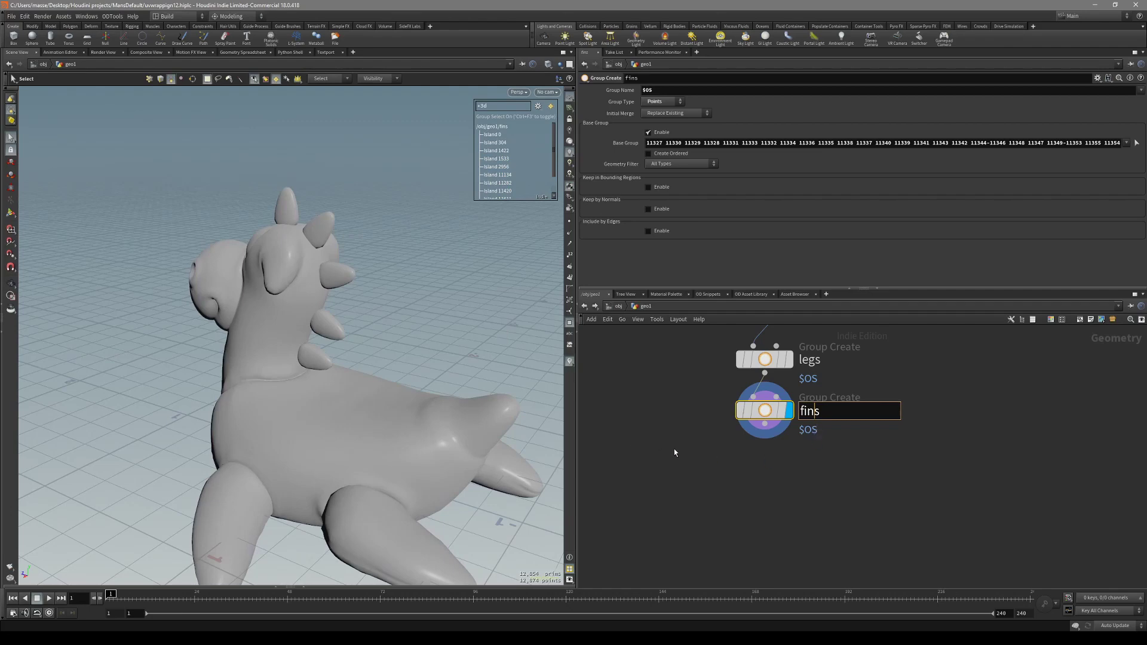
pyautogui.click(762, 452)
pyautogui.hotkey('shift', 'w')
pyautogui.keyDown('alt'); pyautogui.moveTo(395, 382); pyautogui.dragTo(363, 404); pyautogui.keyUp('alt')
pyautogui.scroll(-2, 364, 404)
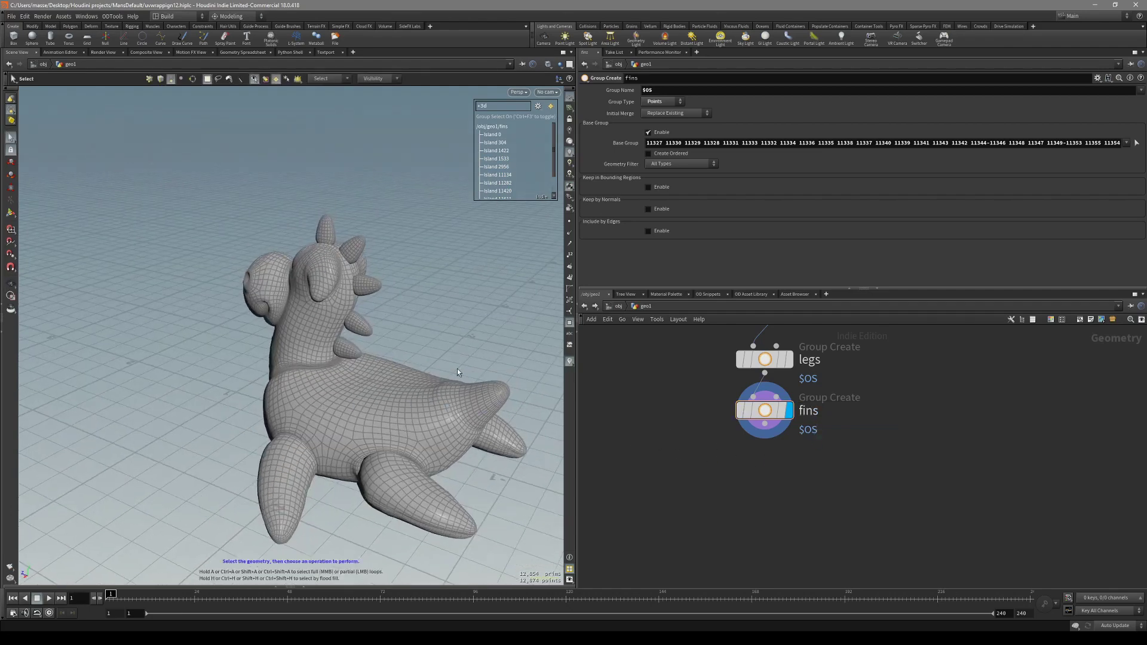
pyautogui.hotkey('shift', 'w')
pyautogui.keyDown('alt'); pyautogui.moveTo(457, 368); pyautogui.dragTo(381, 399); pyautogui.keyUp('alt')
pyautogui.moveTo(765, 461); pyautogui.dragTo(767, 496, button='middle')
pyautogui.scroll(-1, 767, 496)
# Display the output of the legs group node for inspection, then return to the fins node.
pyautogui.click(771, 410)
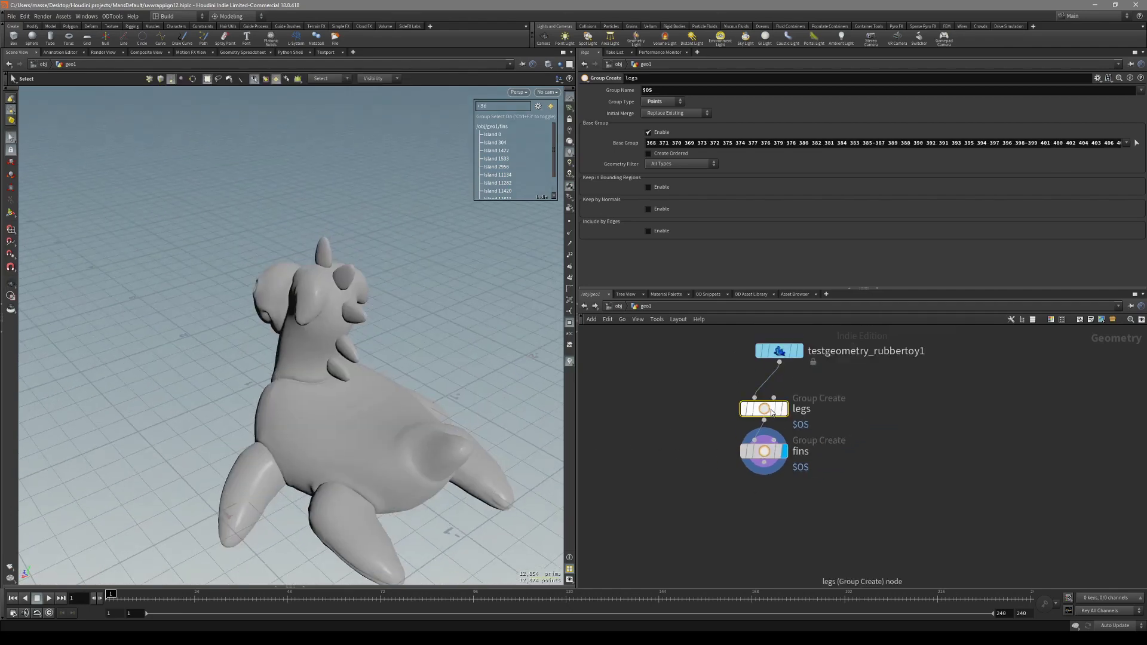
pyautogui.click(785, 409)
pyautogui.moveTo(409, 389)
pyautogui.keyDown('alt'); pyautogui.mouseDown()
pyautogui.moveTo(382, 360)
pyautogui.moveTo(410, 367)
pyautogui.mouseUp(); pyautogui.keyUp('alt')
pyautogui.hotkey('shift', 'w')
pyautogui.press('s')
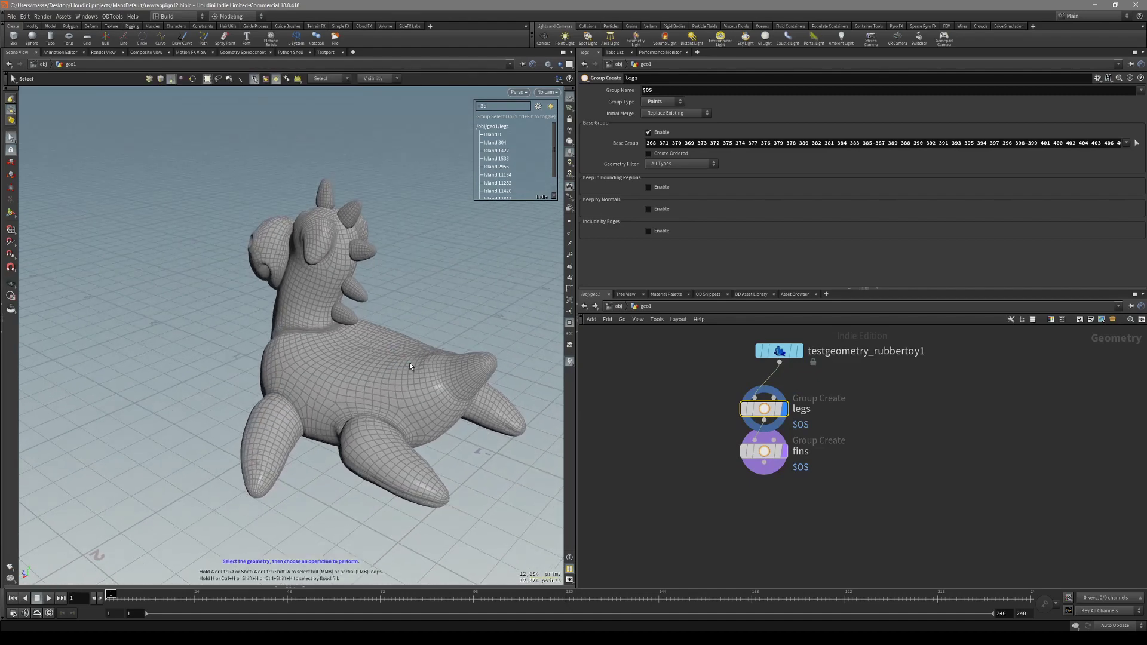
pyautogui.keyDown('alt'); pyautogui.moveTo(409, 366); pyautogui.dragTo(362, 355); pyautogui.keyUp('alt')
pyautogui.click(374, 373)
pyautogui.doubleClick(374, 369)
pyautogui.click(759, 457)
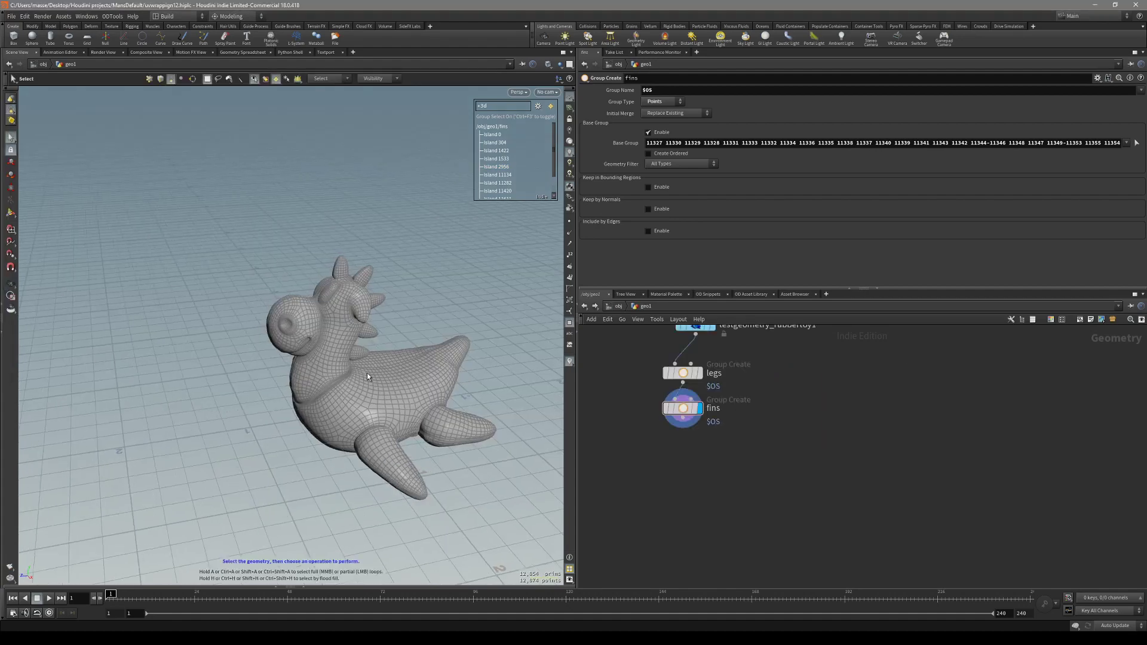
# Show the toy smooth shaded without wires, and add and display a Color node connected after the fins group node.
pyautogui.hotkey('shift', 'w')
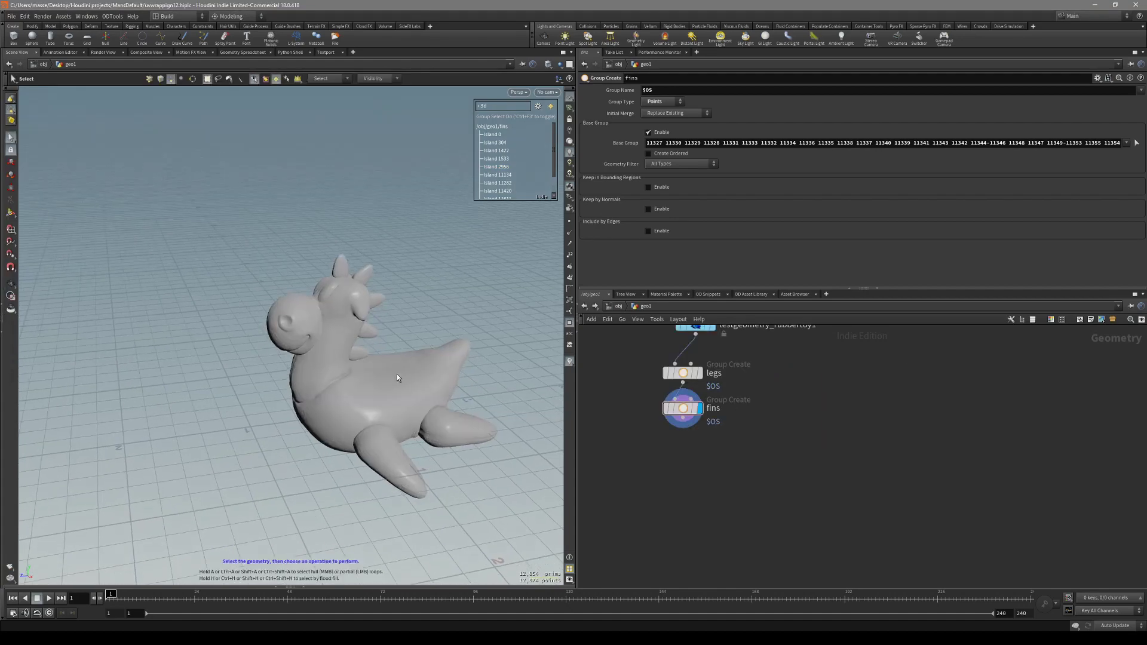
pyautogui.scroll(2, 710, 439)
pyautogui.click(671, 408)
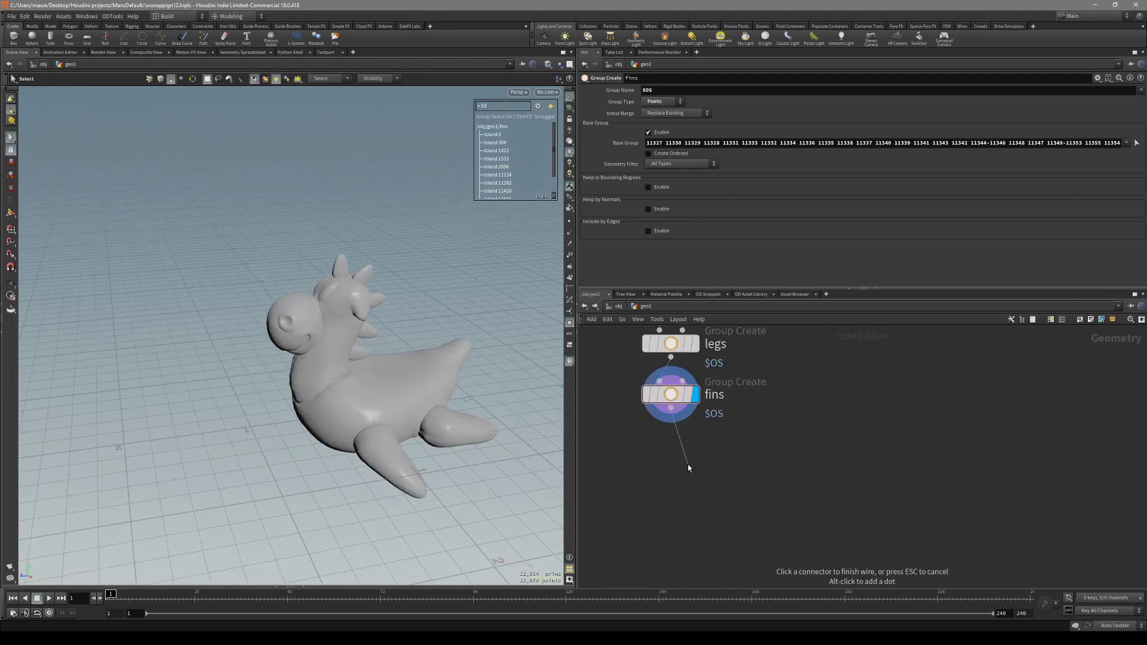
pyautogui.press('Tab')
pyautogui.write('color')
pyautogui.press('Return')
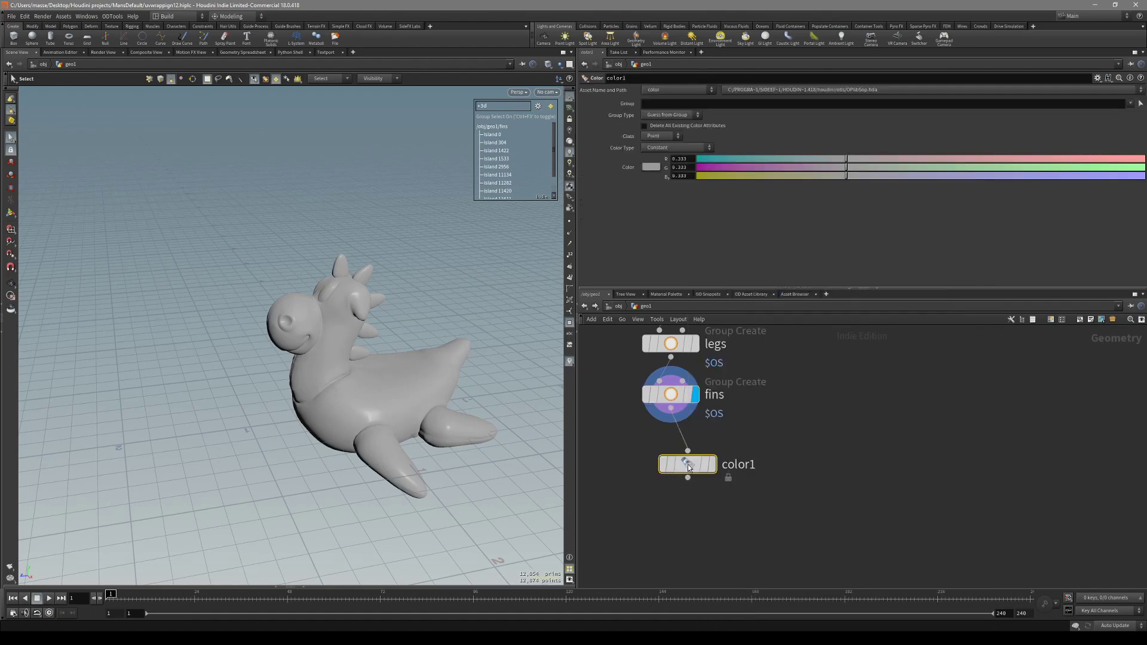
pyautogui.click(688, 467)
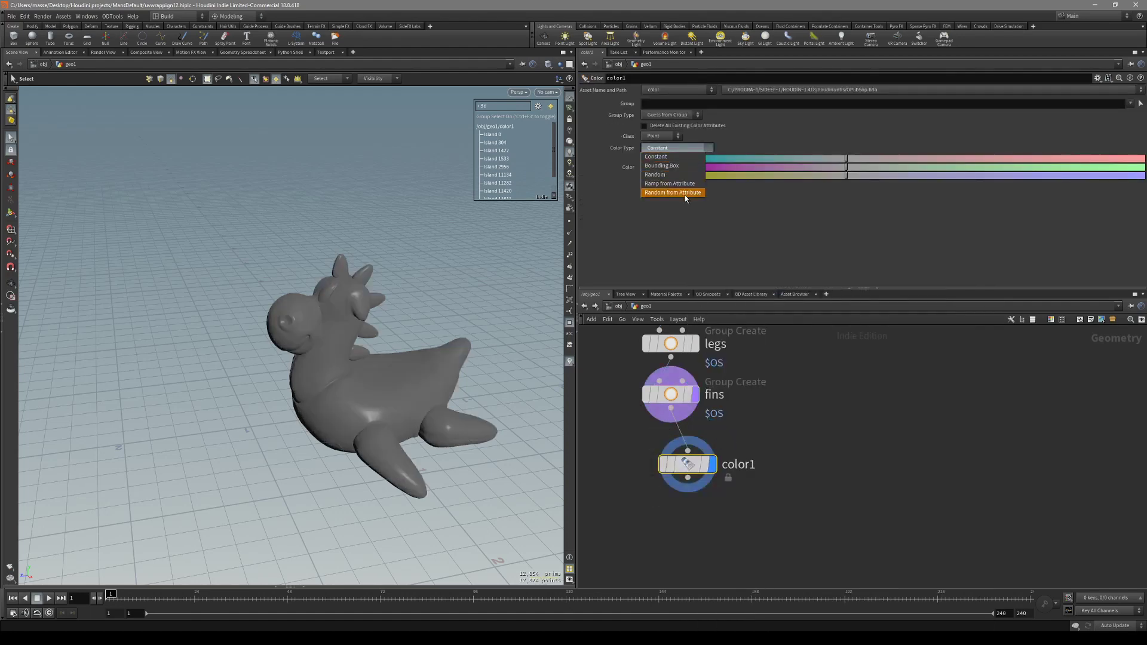
# Set the Color node's color type to Random from Attribute with a seed of 2.28.
pyautogui.click(685, 194)
pyautogui.keyDown('alt'); pyautogui.moveTo(397, 327); pyautogui.dragTo(413, 376); pyautogui.keyUp('alt')
pyautogui.keyDown('alt'); pyautogui.moveTo(436, 328); pyautogui.dragTo(445, 295); pyautogui.keyUp('alt')
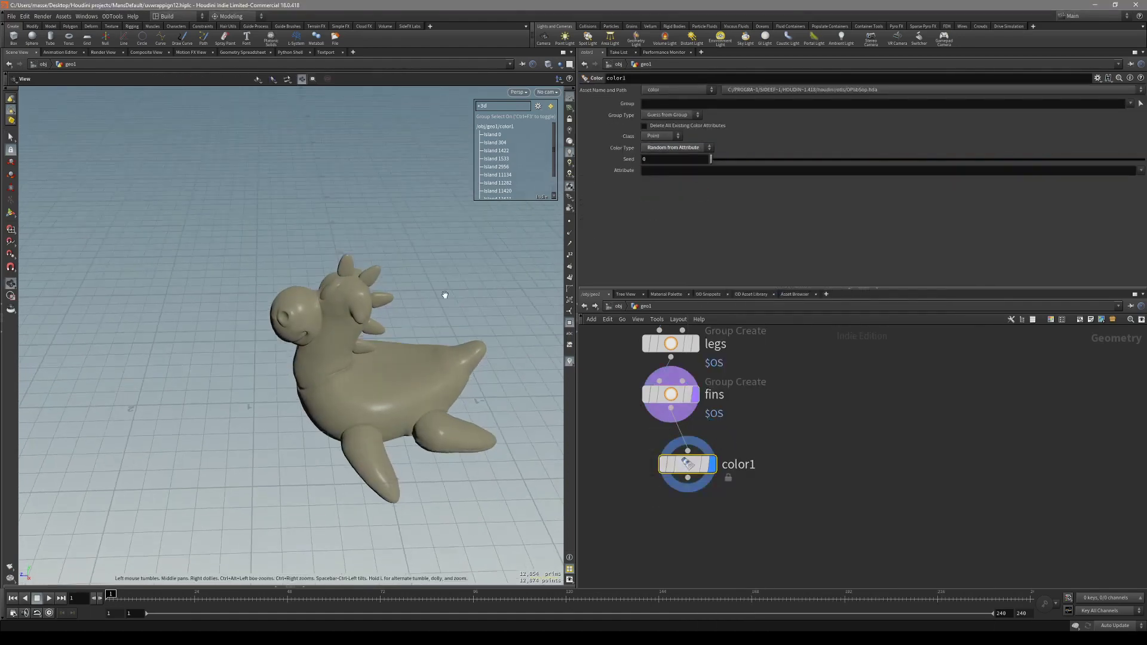
pyautogui.scroll(1, 445, 295)
pyautogui.moveTo(740, 160); pyautogui.dragTo(810, 166)
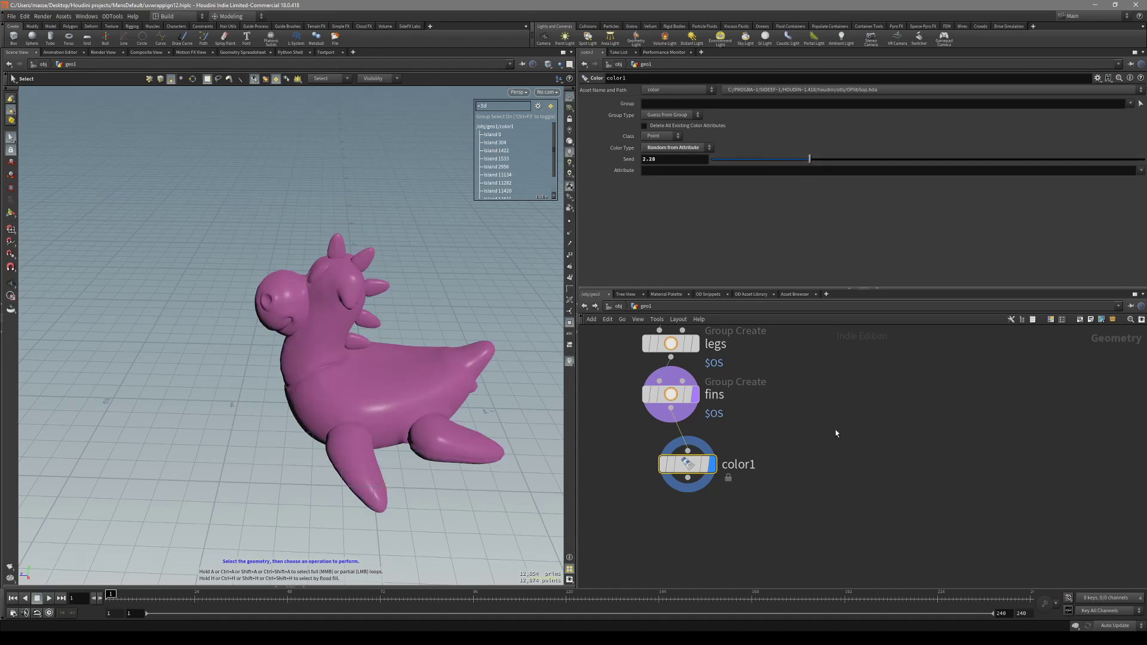
# Duplicate the Color node, wire the copy after color1, and restrict it to the fins group with a seed of 1.64.
pyautogui.moveTo(836, 429); pyautogui.dragTo(833, 405, button='middle')
pyautogui.keyDown('alt'); pyautogui.moveTo(385, 411); pyautogui.dragTo(393, 368); pyautogui.keyUp('alt')
pyautogui.keyDown('alt'); pyautogui.moveTo(393, 368); pyautogui.dragTo(413, 394, button='right'); pyautogui.keyUp('alt')
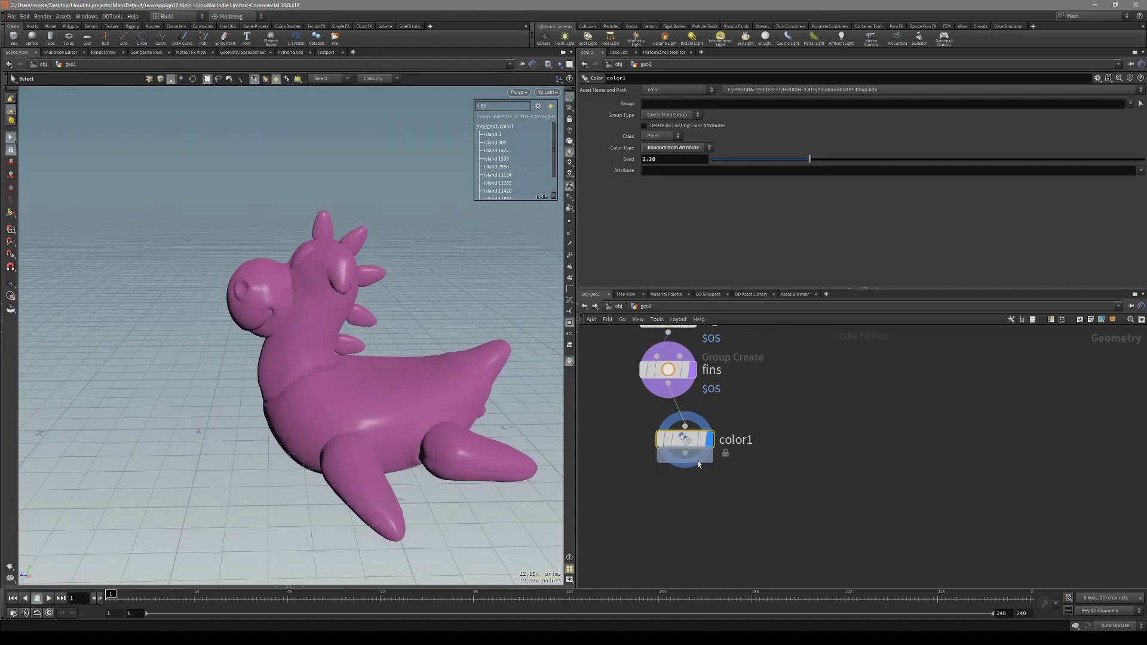
pyautogui.keyDown('alt'); pyautogui.moveTo(699, 445); pyautogui.dragTo(716, 515); pyautogui.keyUp('alt')
pyautogui.click(695, 488)
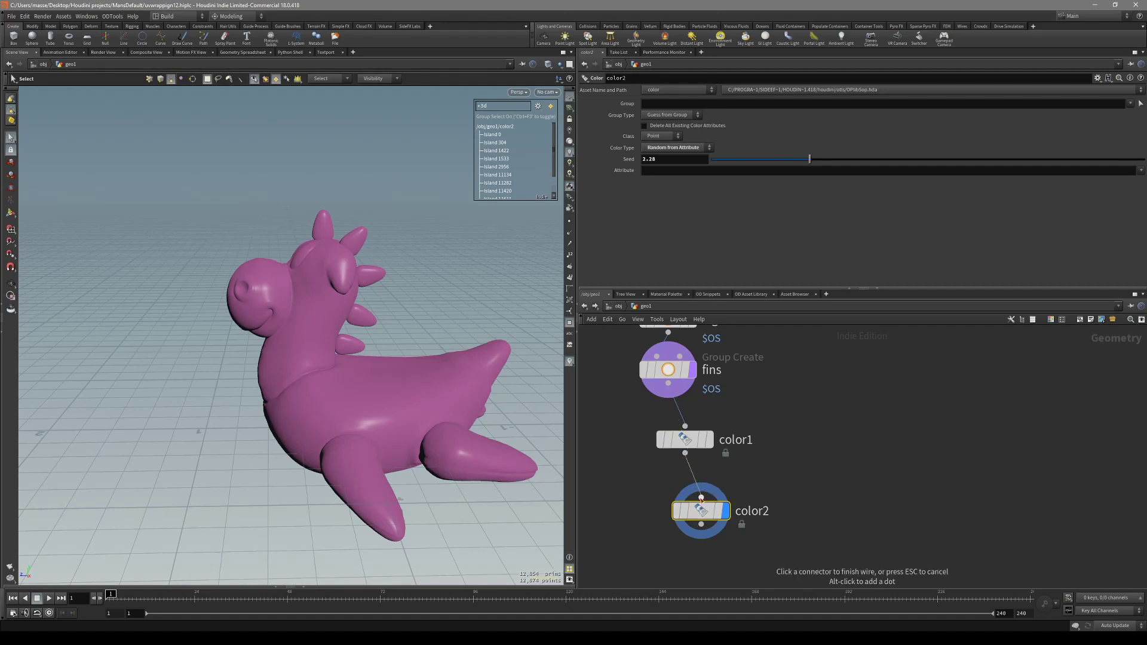
pyautogui.click(701, 511)
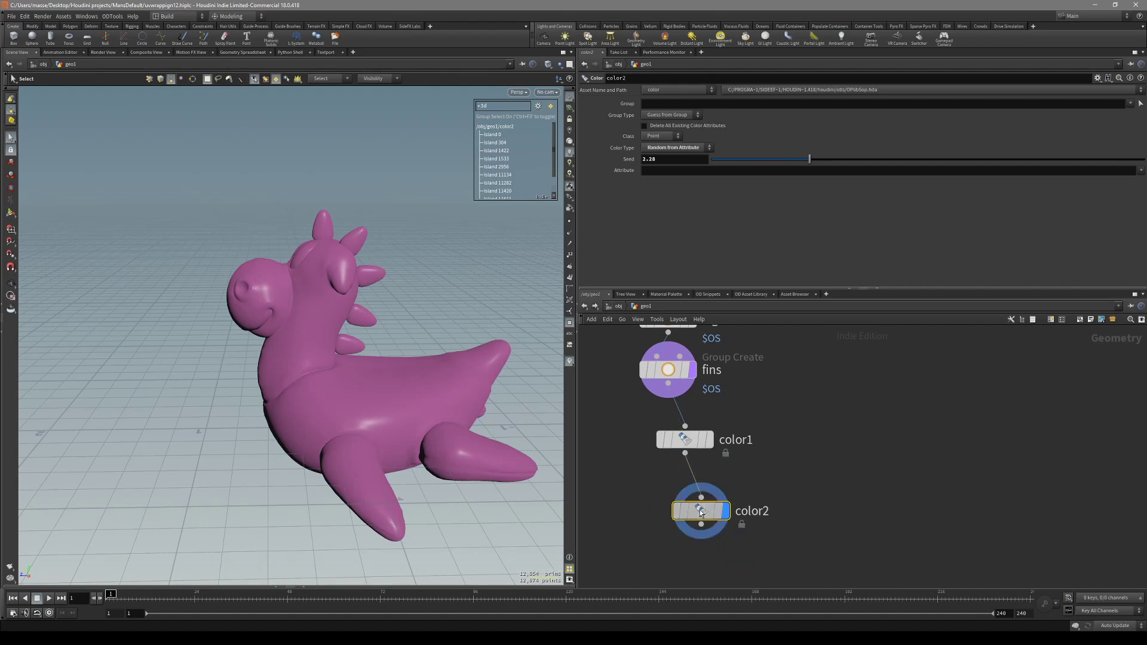
pyautogui.click(1134, 113)
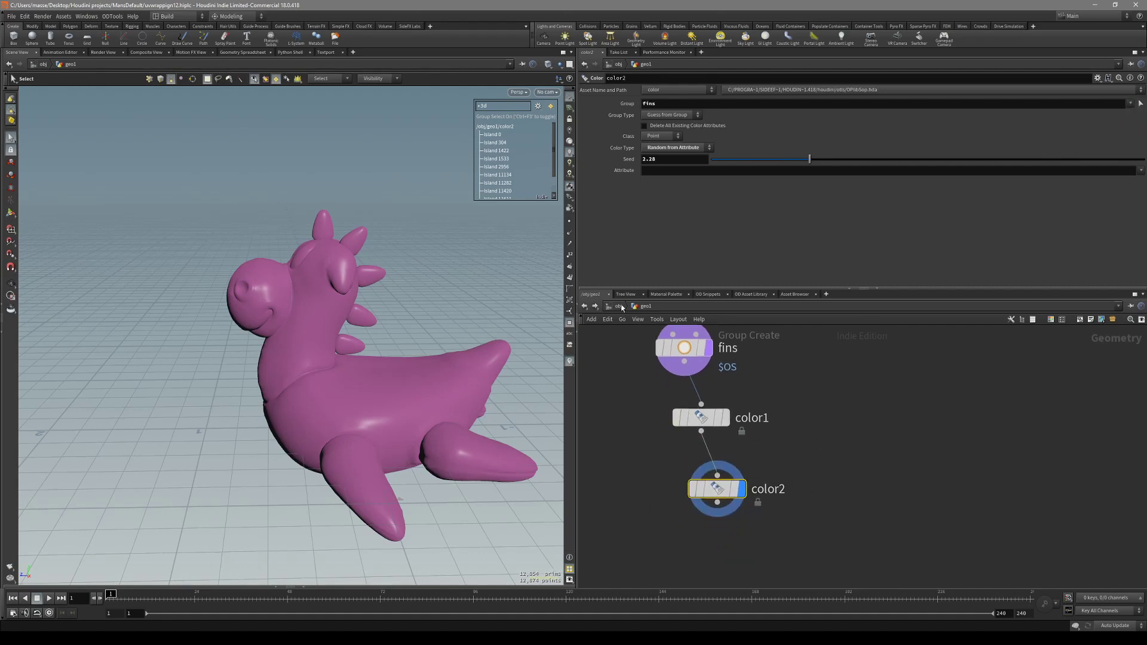
pyautogui.moveTo(797, 163)
pyautogui.mouseDown()
pyautogui.moveTo(763, 163)
pyautogui.moveTo(815, 162)
pyautogui.moveTo(783, 163)
pyautogui.mouseUp()
pyautogui.moveTo(845, 509); pyautogui.dragTo(835, 447, button='middle')
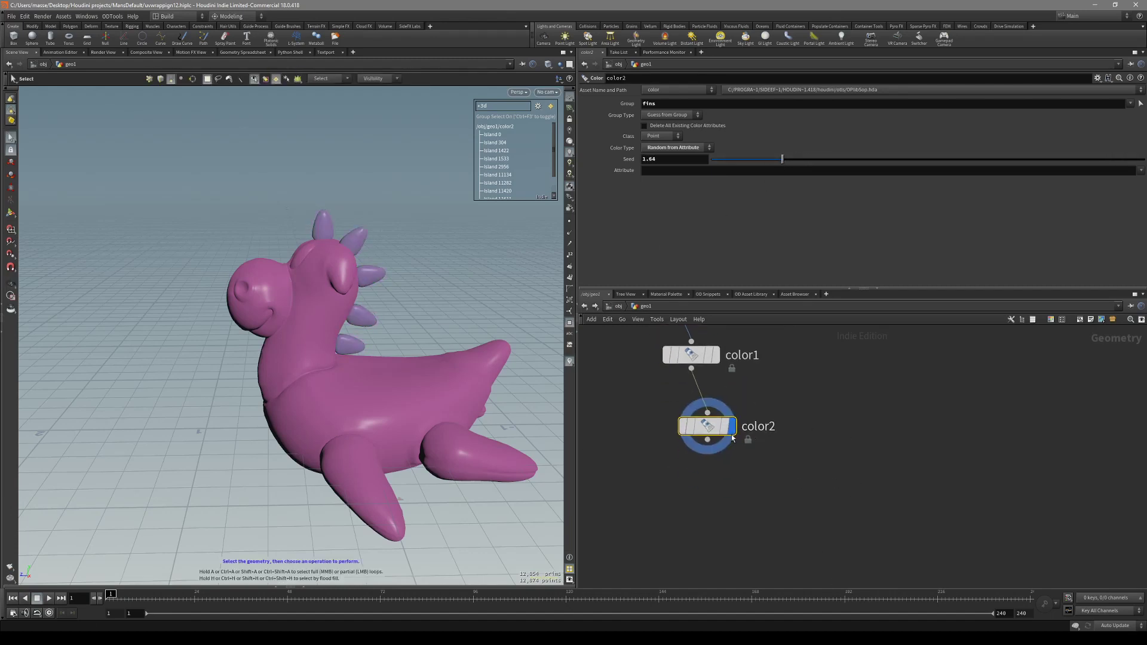
# Duplicate the color2 node below it and restrict the copy to the legs group with a seed of 3.21.
pyautogui.keyDown('alt'); pyautogui.moveTo(707, 426); pyautogui.dragTo(735, 512); pyautogui.keyUp('alt')
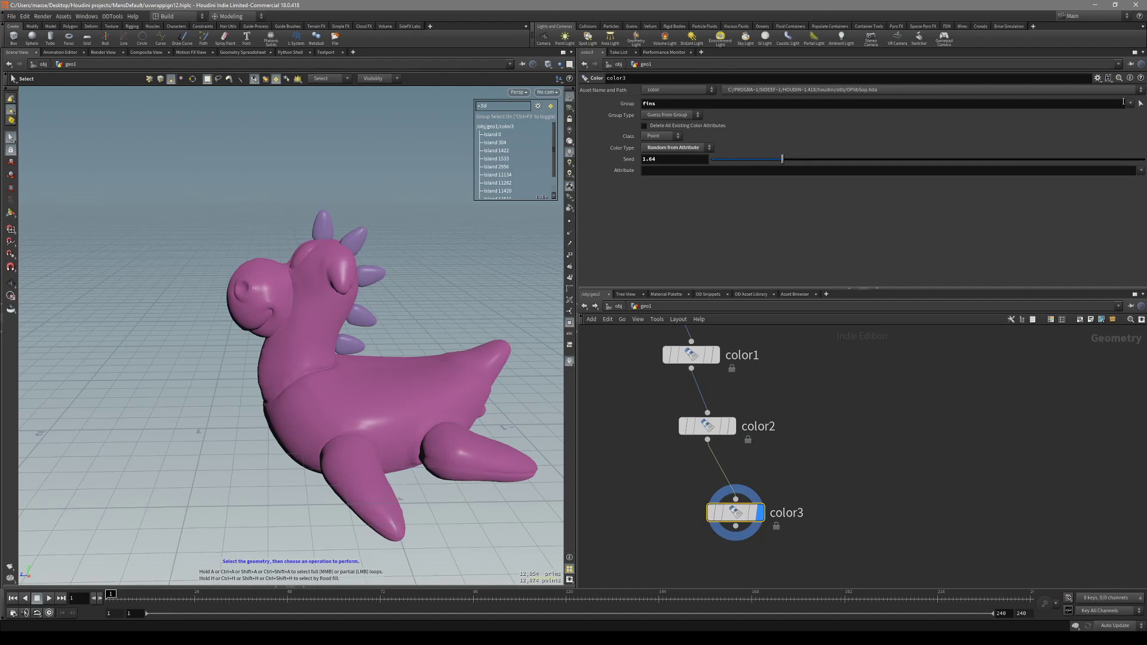
pyautogui.click(850, 159)
pyautogui.keyDown('alt'); pyautogui.moveTo(479, 374); pyautogui.dragTo(397, 371); pyautogui.keyUp('alt')
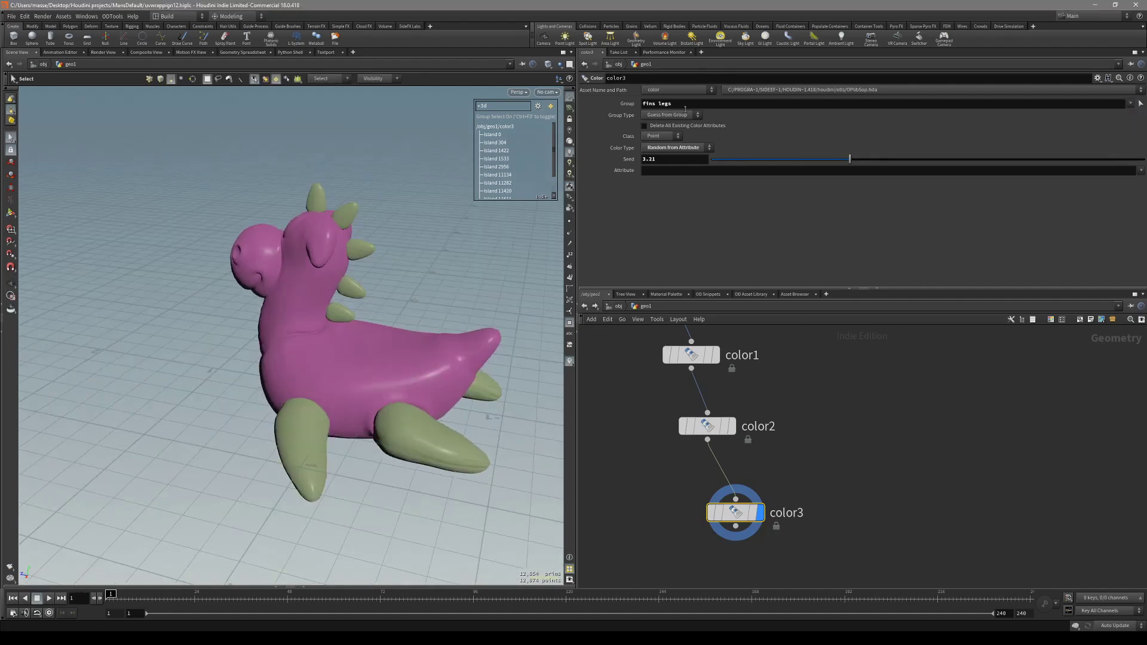
pyautogui.moveTo(659, 106); pyautogui.dragTo(642, 106)
pyautogui.press('BackSpace')
pyautogui.press('Return')
# Examine the colored toy from behind, picking its individual legs one after another.
pyautogui.keyDown('alt'); pyautogui.moveTo(473, 361); pyautogui.dragTo(472, 331); pyautogui.keyUp('alt')
pyautogui.click(378, 375)
pyautogui.click(472, 332)
pyautogui.keyDown('alt'); pyautogui.moveTo(342, 448); pyautogui.dragTo(244, 457); pyautogui.keyUp('alt')
pyautogui.click(310, 458)
pyautogui.click(240, 454)
pyautogui.doubleClick(215, 438)
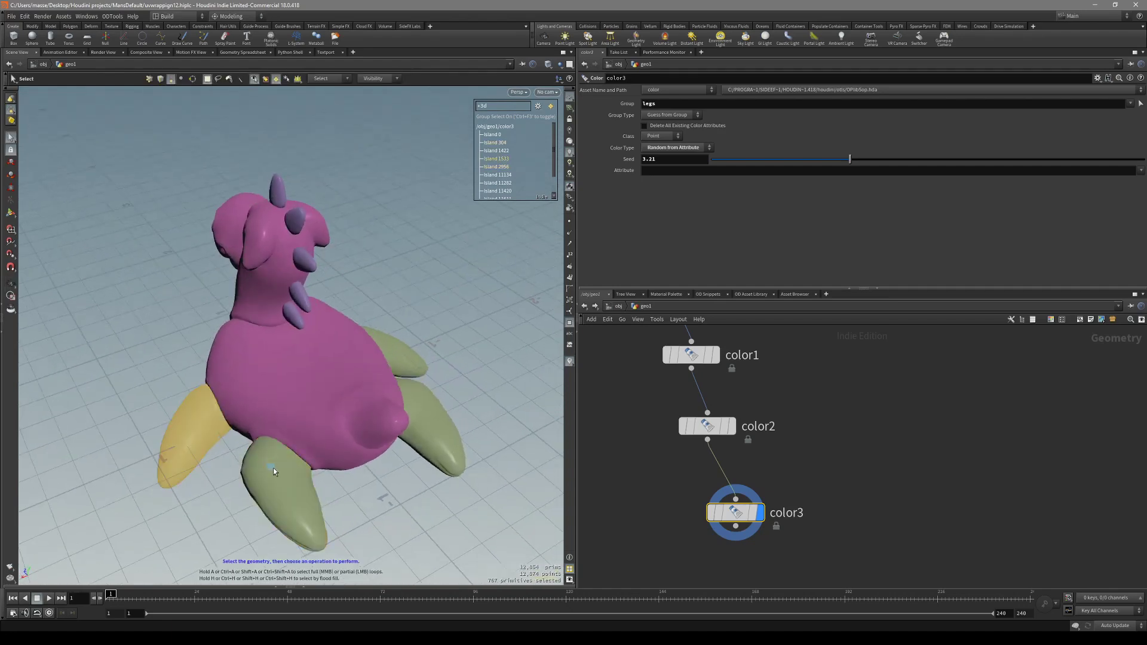
pyautogui.click(273, 468)
pyautogui.click(448, 424)
pyautogui.keyDown('alt'); pyautogui.moveTo(448, 424); pyautogui.dragTo(412, 390); pyautogui.keyUp('alt')
pyautogui.click(428, 379)
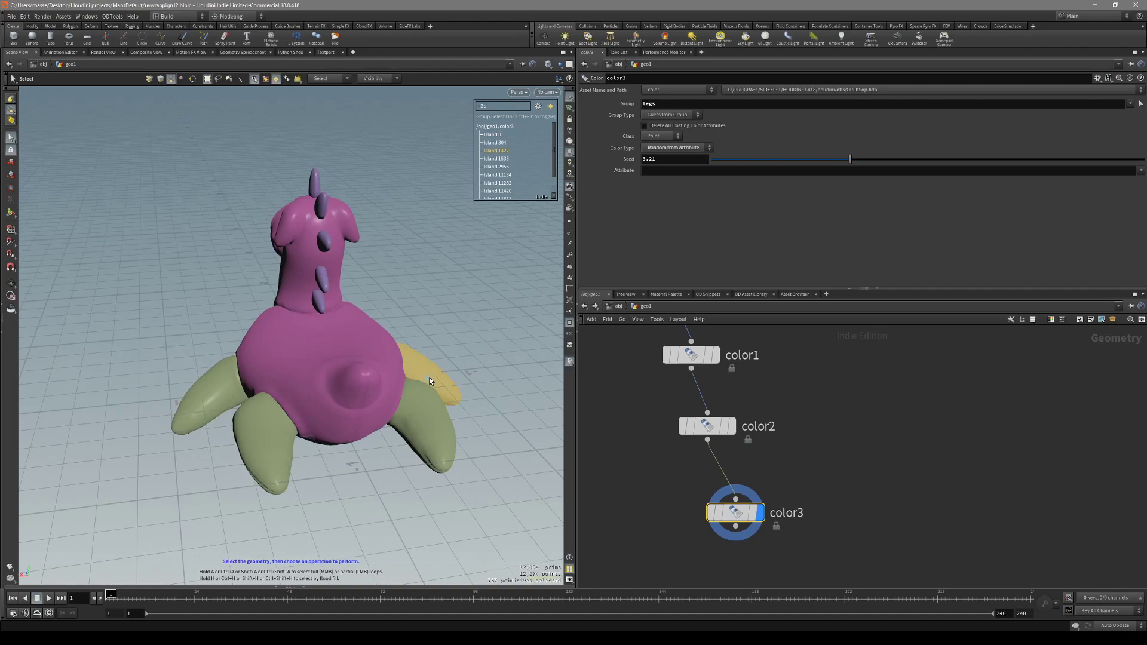
pyautogui.click(232, 386)
pyautogui.moveTo(276, 423); pyautogui.dragTo(367, 419)
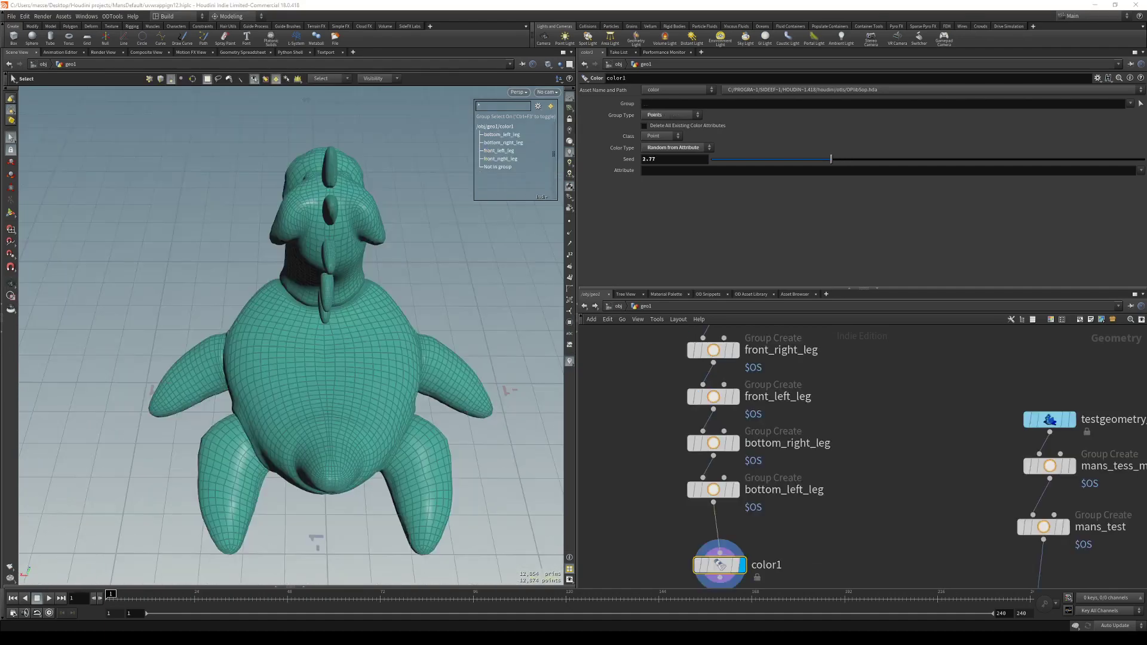
# Display the front_right_leg group node and examine which points it contains on the toy.
pyautogui.press('Escape')
pyautogui.moveTo(378, 346)
pyautogui.mouseDown()
pyautogui.moveTo(410, 362)
pyautogui.moveTo(390, 366)
pyautogui.mouseUp()
pyautogui.press('s')
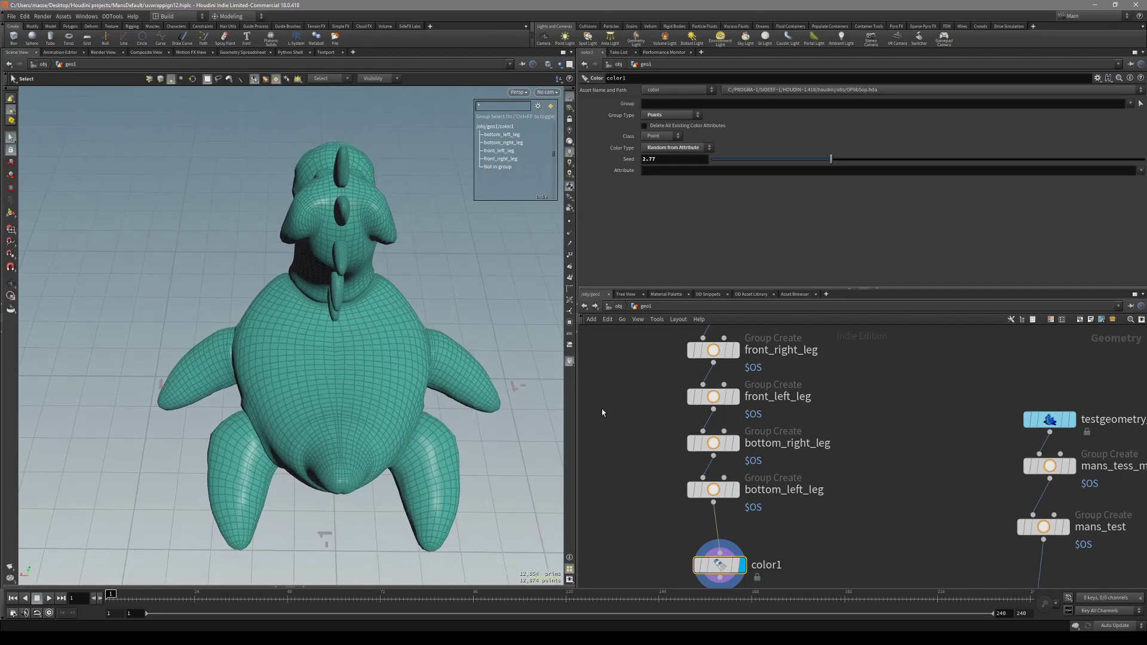
pyautogui.moveTo(619, 410); pyautogui.dragTo(595, 456, button='middle')
pyautogui.click(690, 399)
pyautogui.click(712, 395)
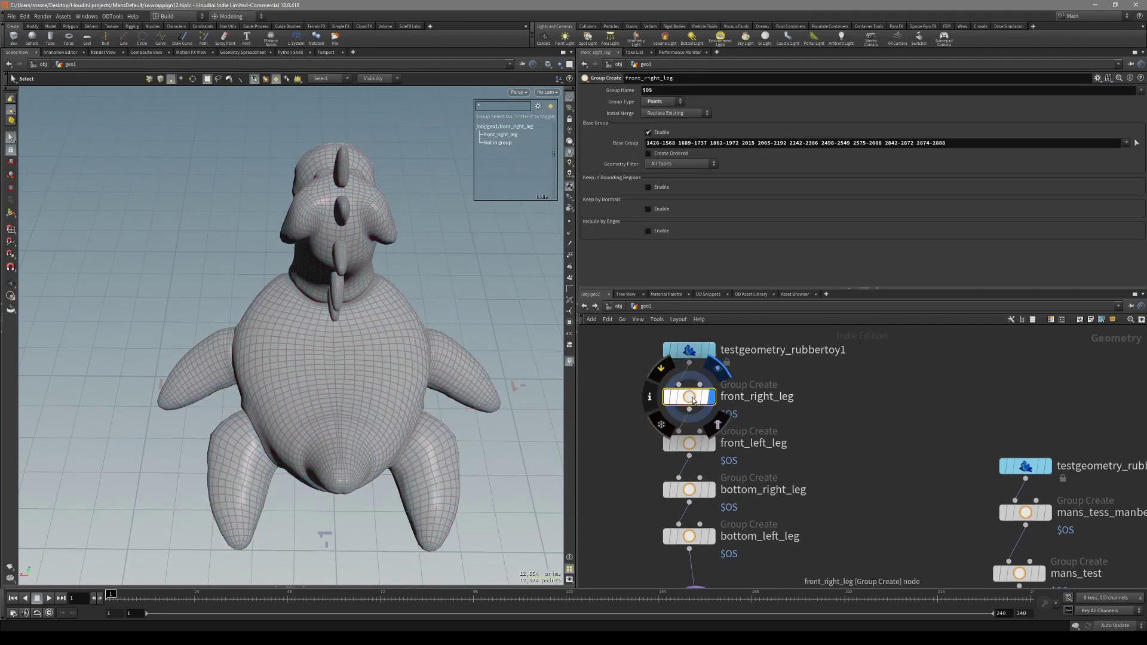
pyautogui.keyDown('alt'); pyautogui.moveTo(507, 393); pyautogui.dragTo(499, 413); pyautogui.keyUp('alt')
pyautogui.press('Return')
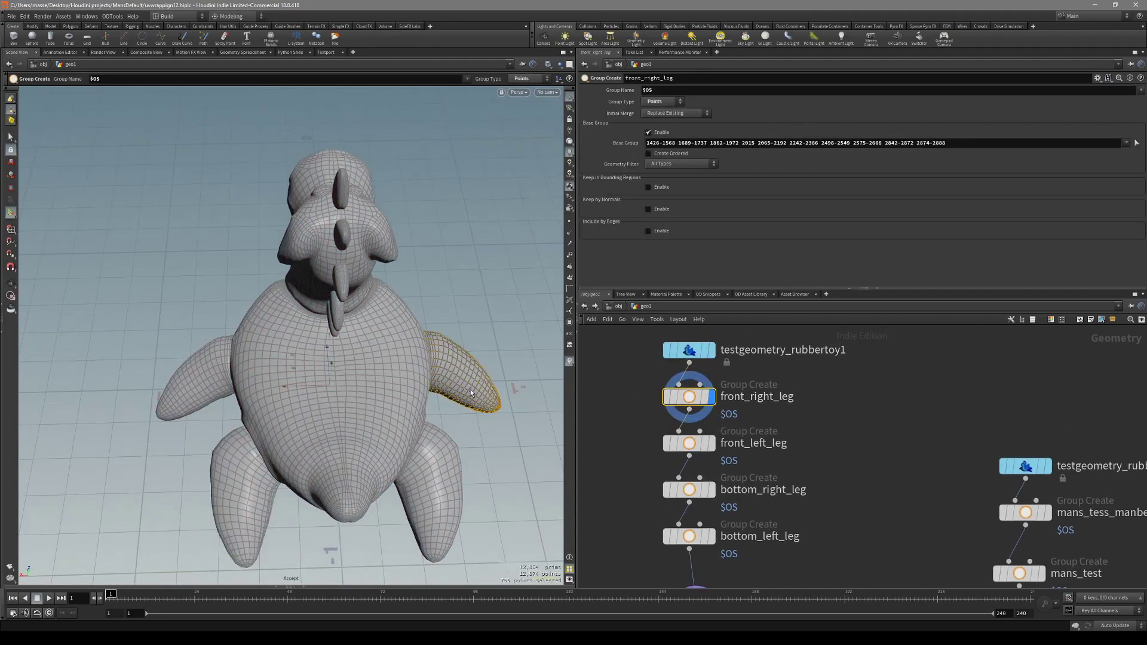
# Display the front_left_leg, bottom_right_leg and bottom_left_leg group nodes in turn to examine their points.
pyautogui.click(689, 444)
pyautogui.click(712, 444)
pyautogui.click(688, 489)
pyautogui.click(711, 490)
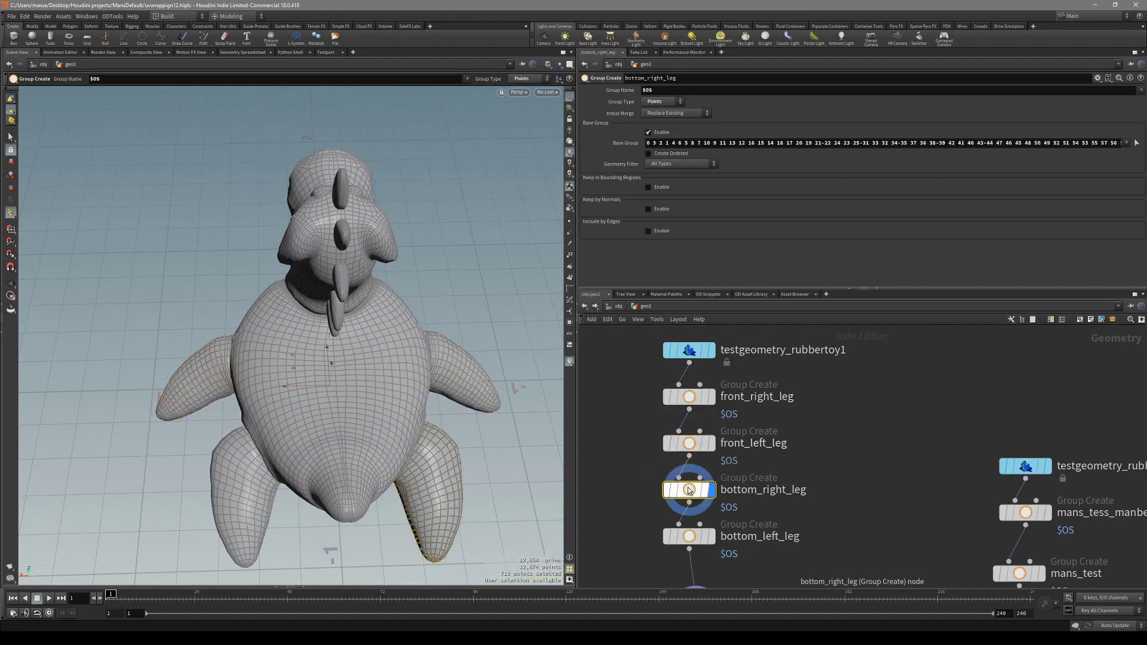
pyautogui.moveTo(651, 512); pyautogui.dragTo(654, 493, button='middle')
pyautogui.click(691, 516)
pyautogui.click(715, 517)
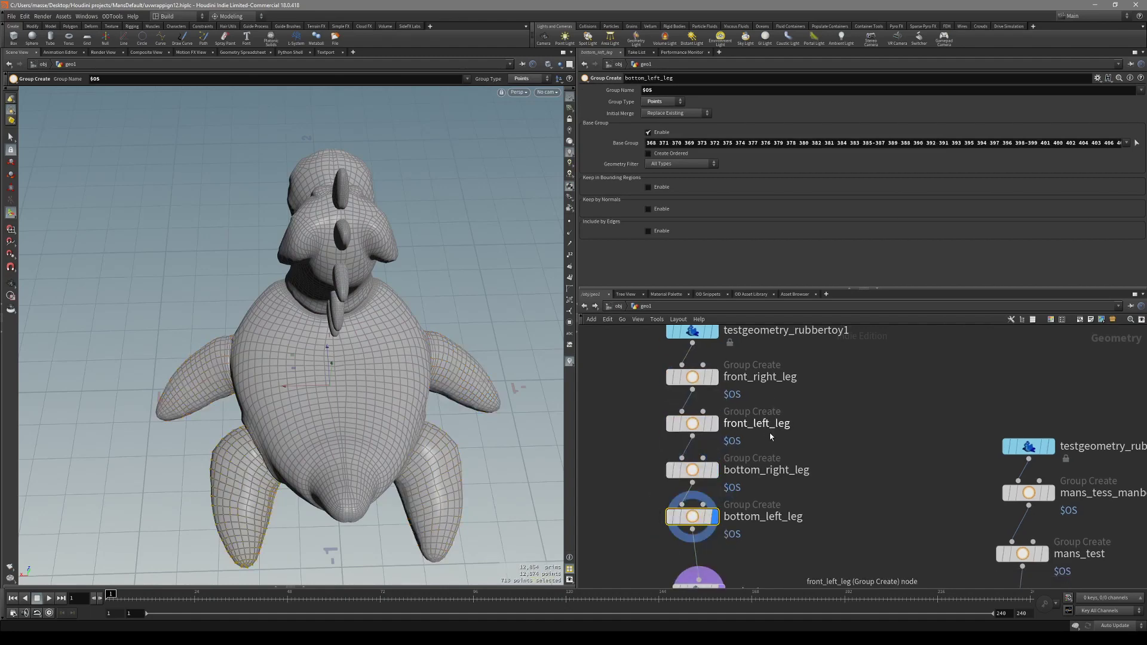
pyautogui.moveTo(842, 469); pyautogui.dragTo(848, 466, button='middle')
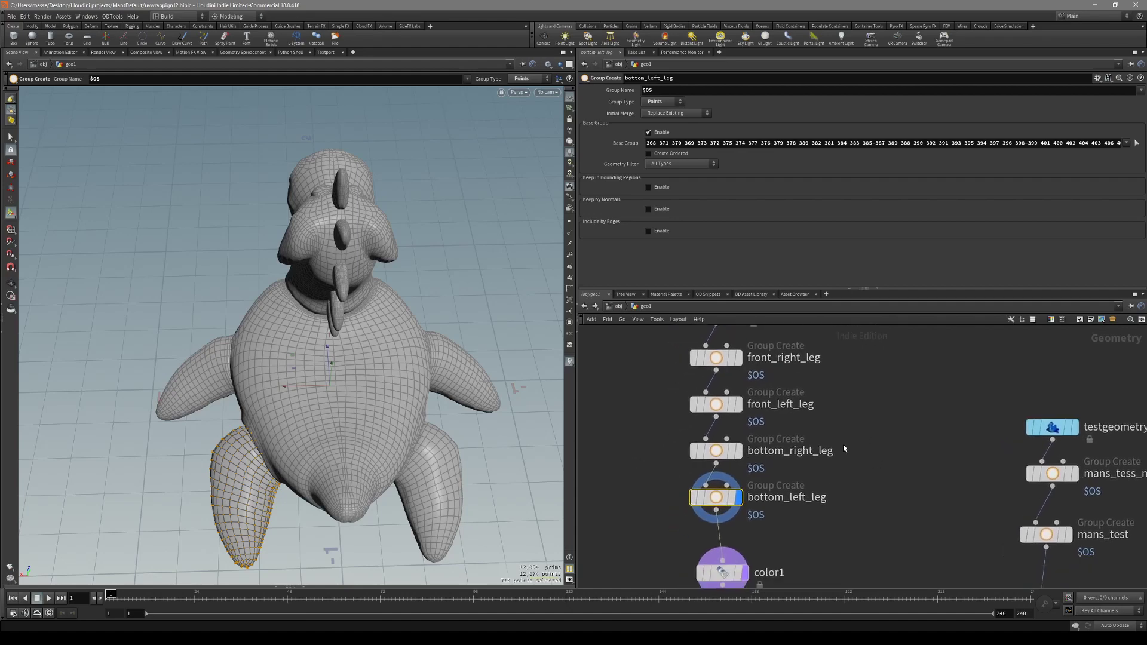
# Display the Color node after the four leg groups and restrict its group to the wildcard pattern *right*.
pyautogui.click(713, 541)
pyautogui.click(730, 532)
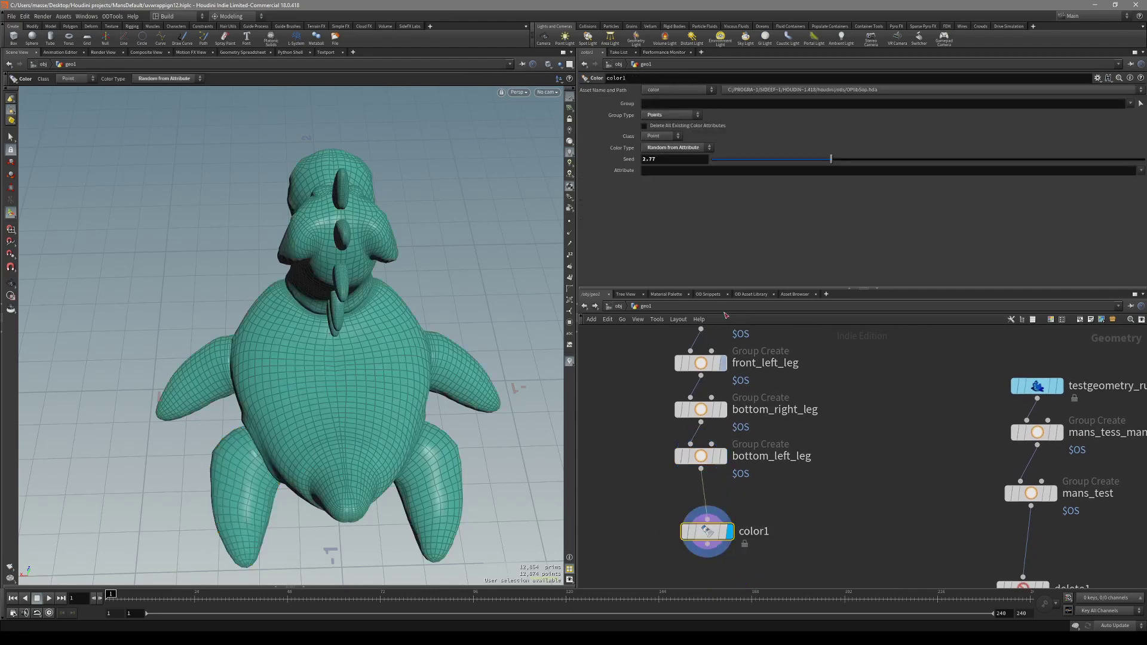
pyautogui.click(664, 103)
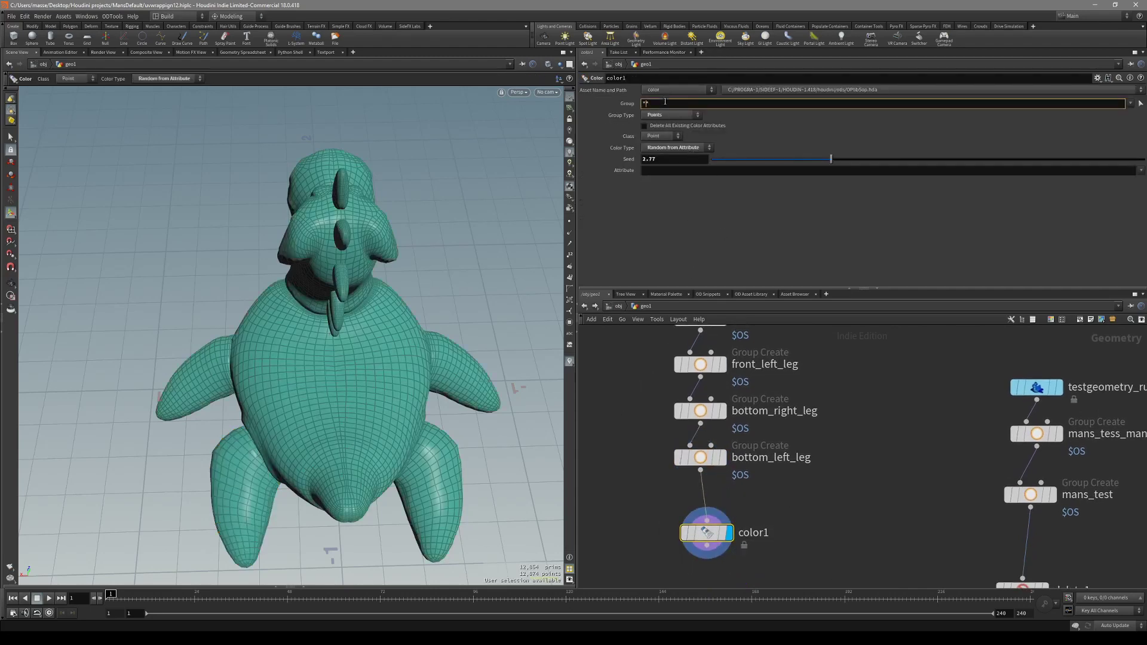
pyautogui.write('*right*')
pyautogui.press('Return')
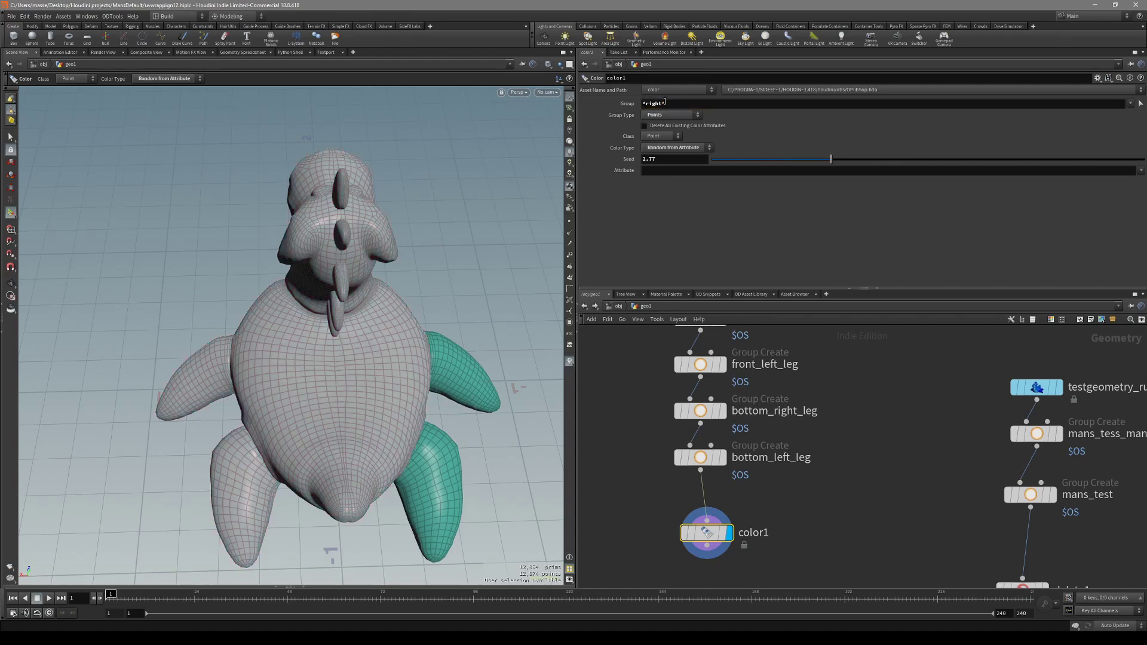
pyautogui.keyDown('alt'); pyautogui.moveTo(327, 371); pyautogui.dragTo(306, 367, button='middle'); pyautogui.keyUp('alt')
# Test the wildcard match by changing the front_right_leg node's name and restoring it to front_right_leg.
pyautogui.moveTo(628, 402); pyautogui.dragTo(619, 450, button='middle')
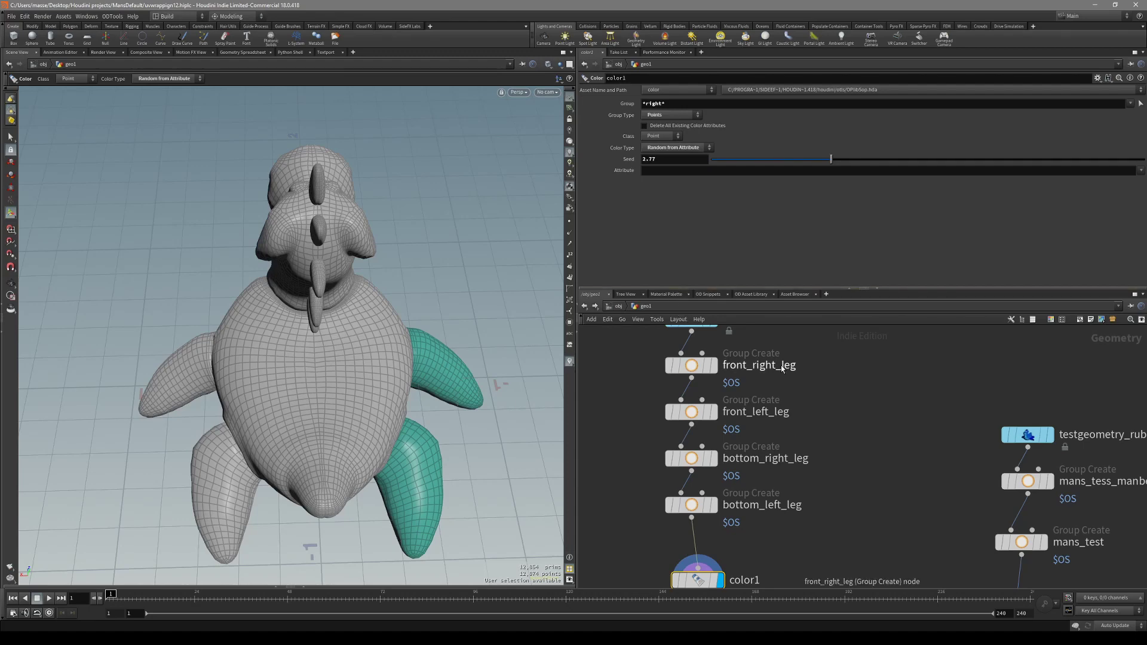
pyautogui.doubleClick(766, 367)
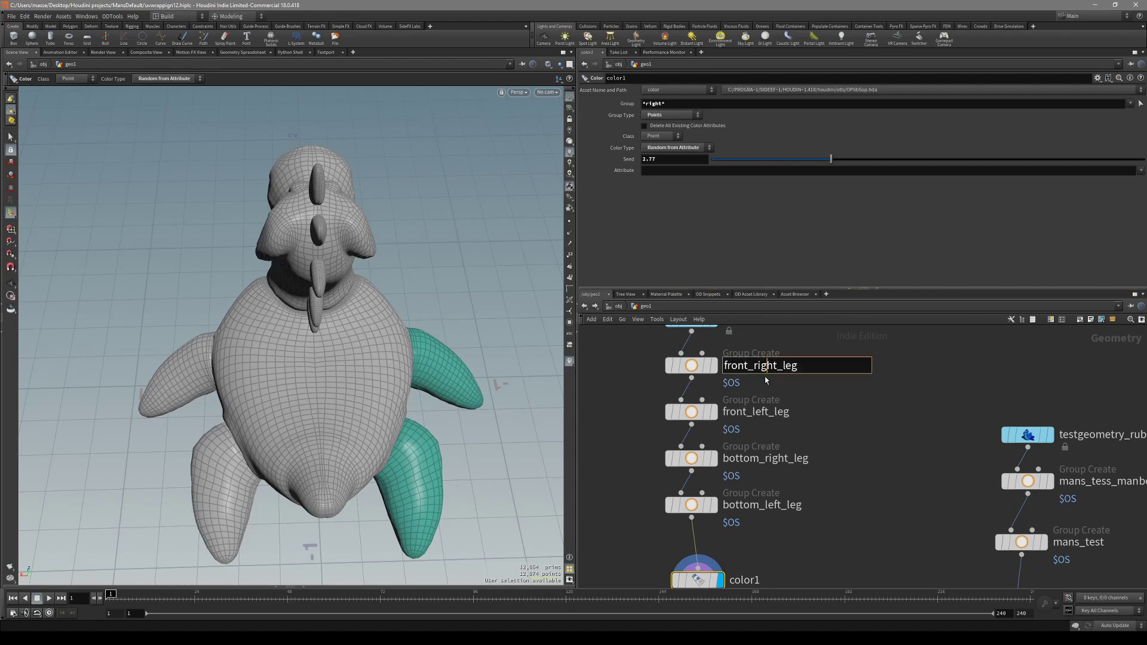
pyautogui.press('Return')
pyautogui.doubleClick(779, 368)
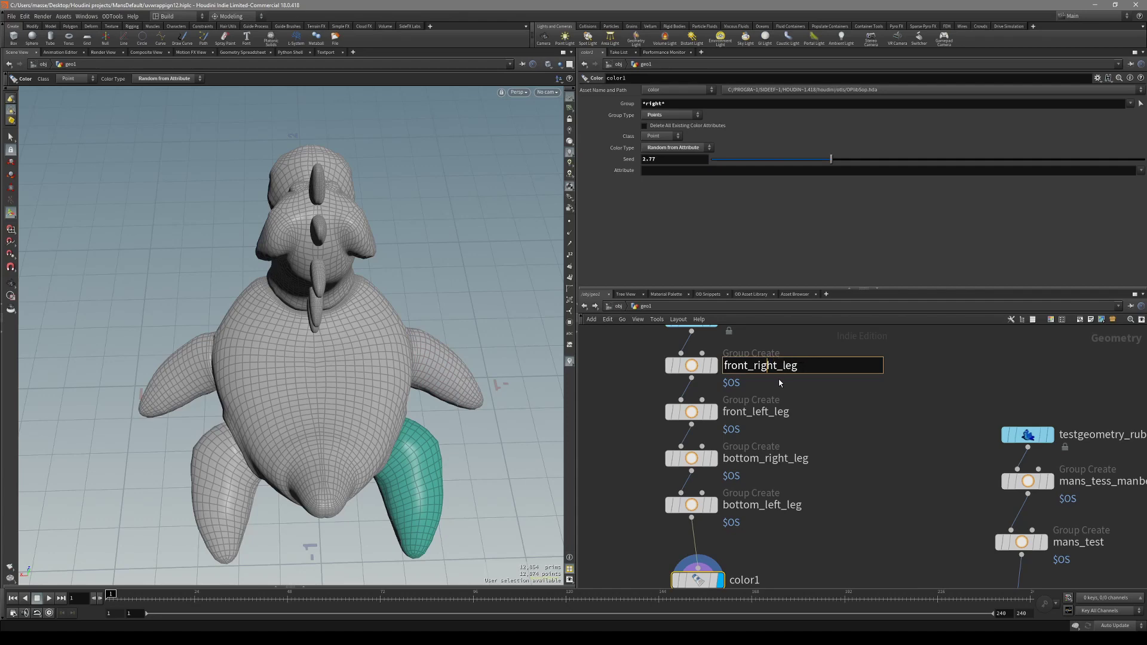
pyautogui.press('Return')
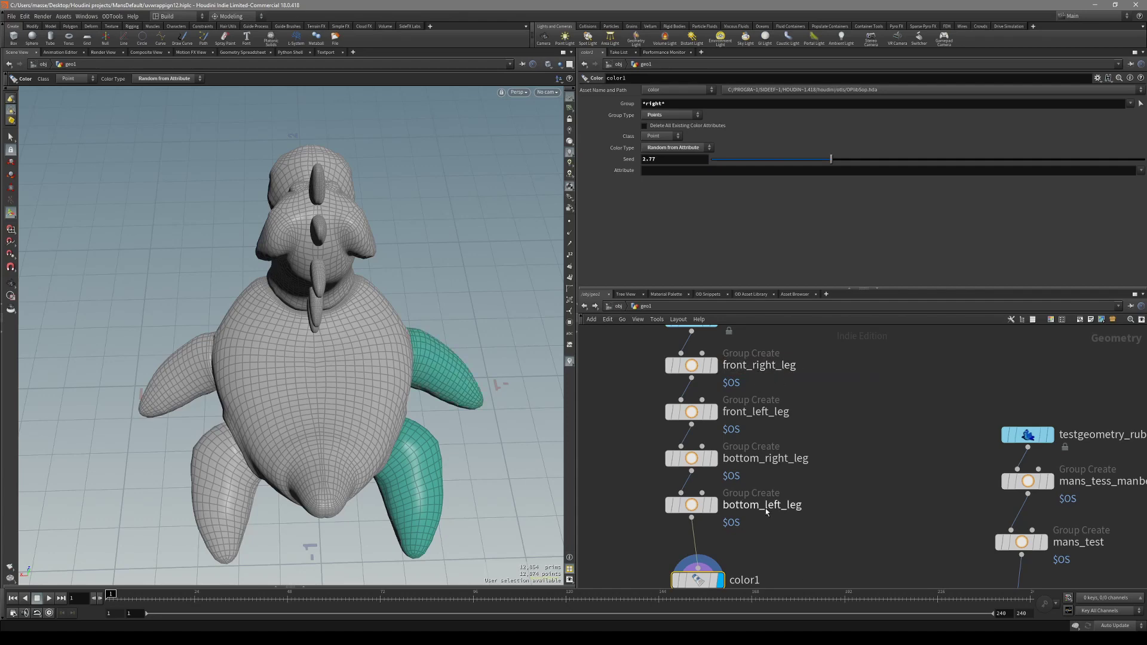
# Change the Color node's group pattern to *bottom* and check the colored legs.
pyautogui.moveTo(831, 463); pyautogui.dragTo(802, 476, button='middle')
pyautogui.scroll(-1, 832, 477)
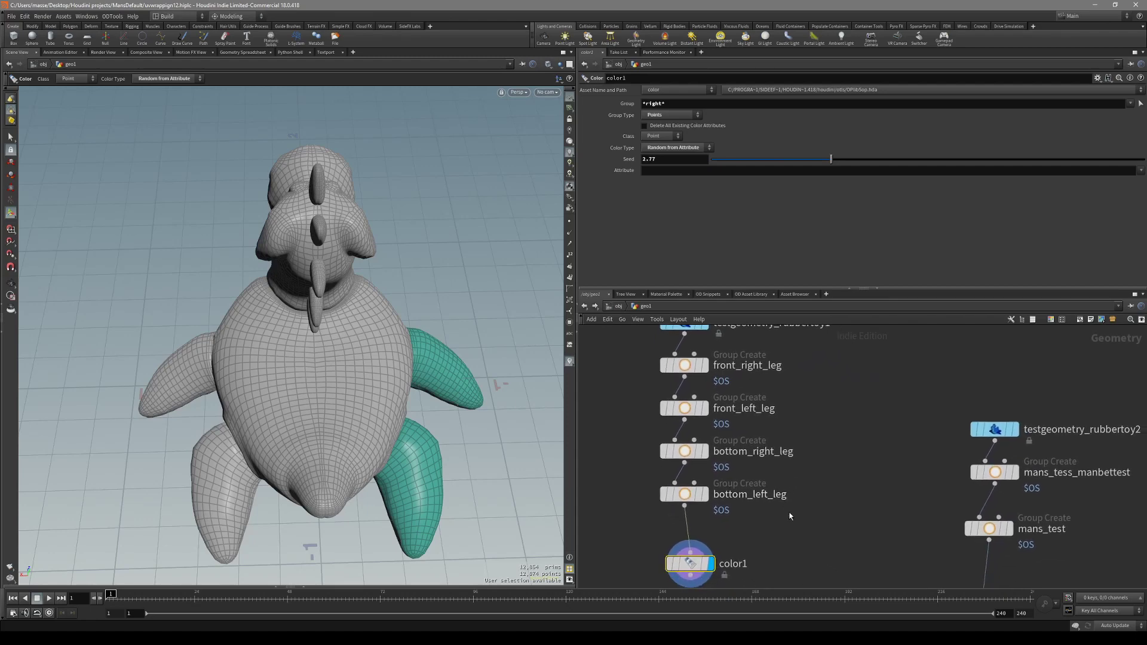
pyautogui.moveTo(790, 517); pyautogui.dragTo(796, 522, button='middle')
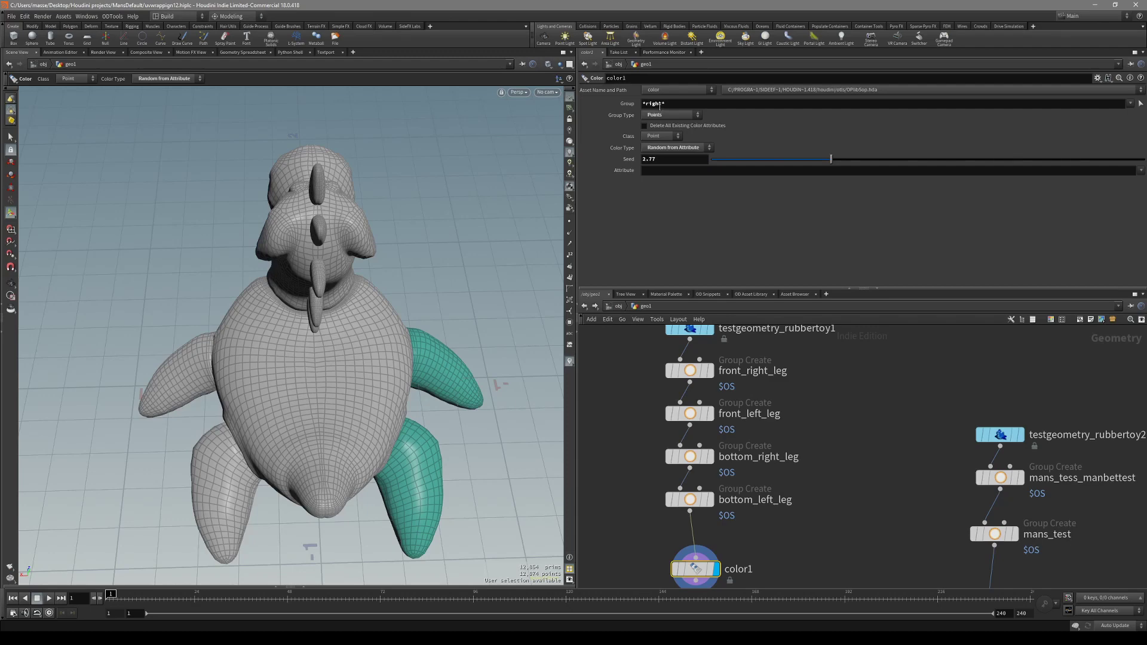
pyautogui.click(659, 104)
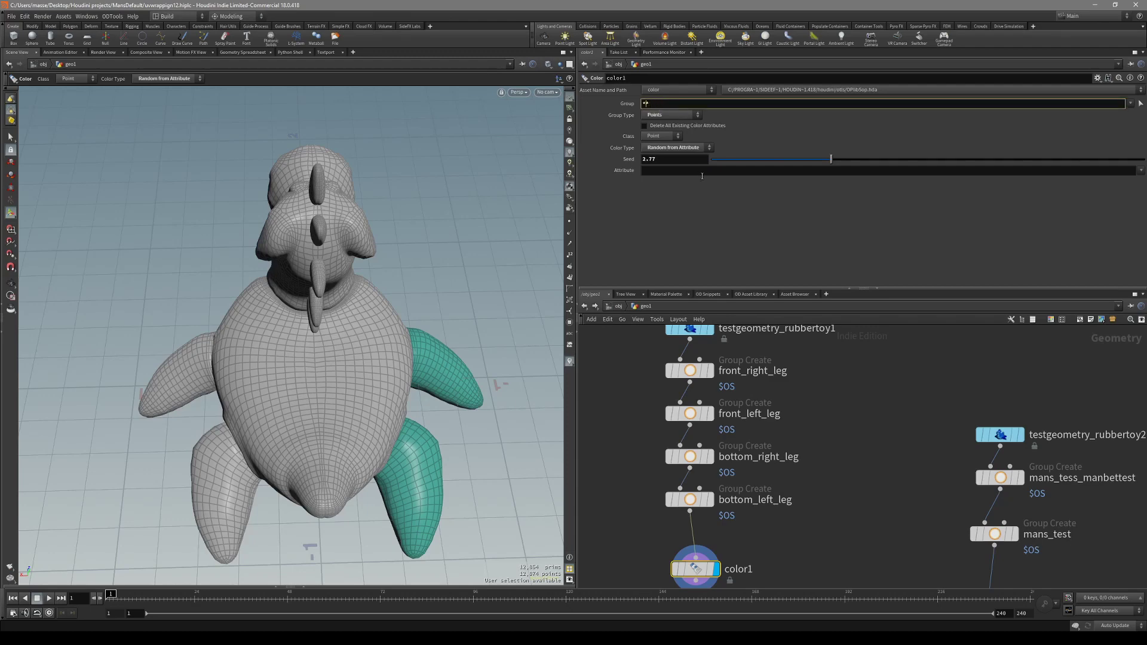
pyautogui.write('*bottom*')
pyautogui.press('Return')
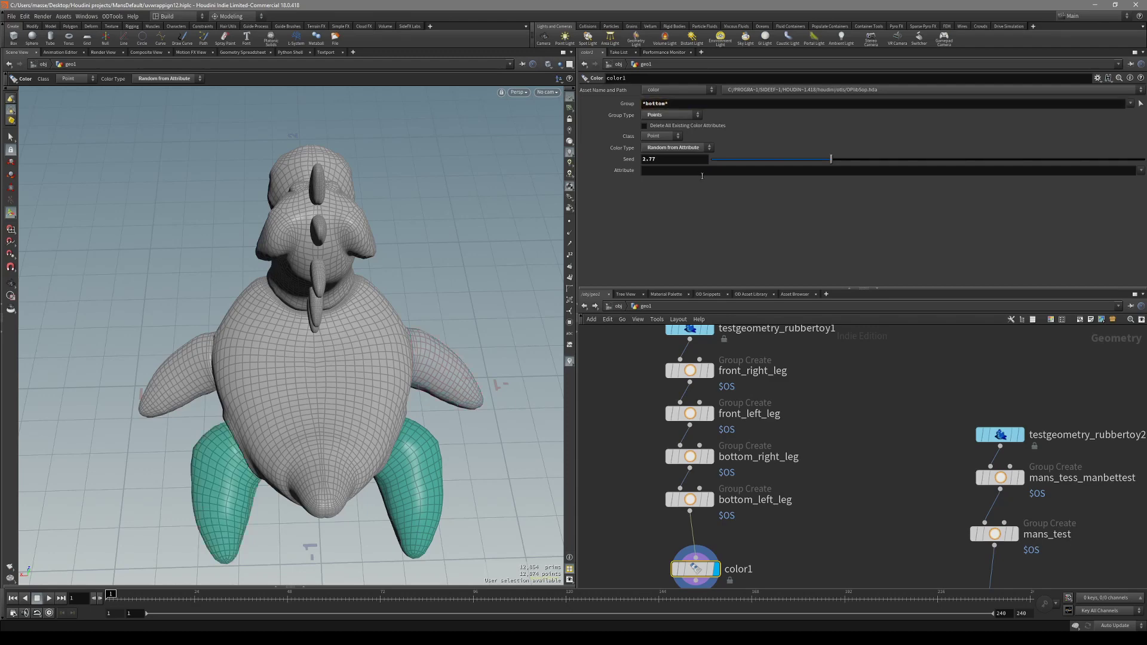
pyautogui.keyDown('alt'); pyautogui.moveTo(427, 325); pyautogui.dragTo(415, 310); pyautogui.keyUp('alt')
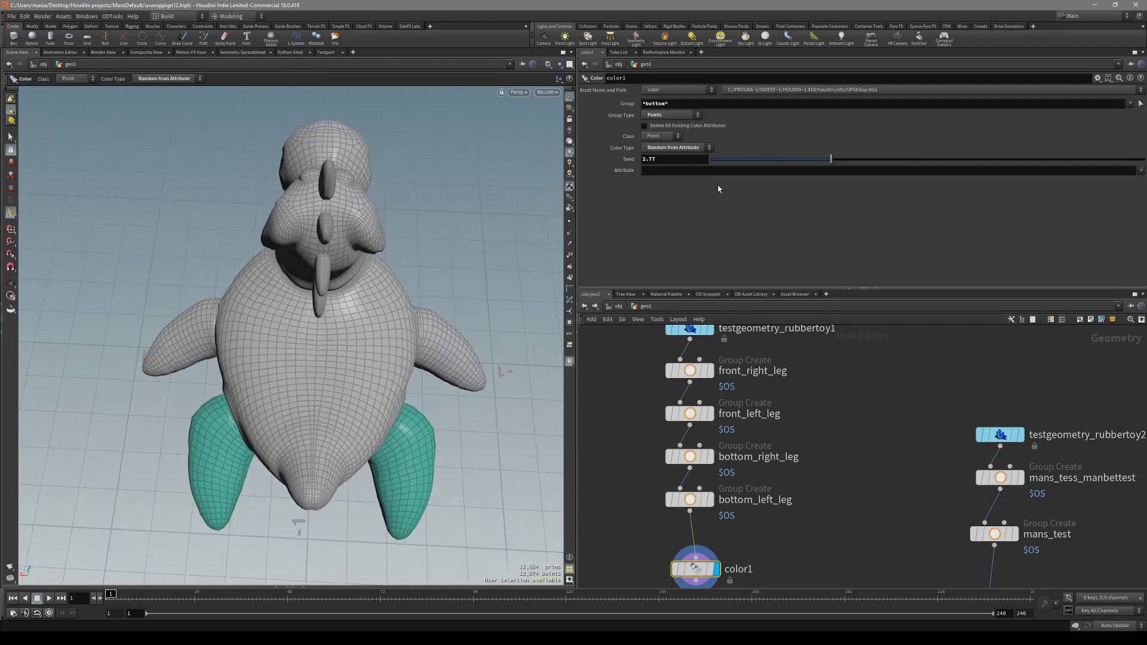
# Change the Color node's group pattern to bottom* so that only names beginning with that word match.
pyautogui.click(671, 104)
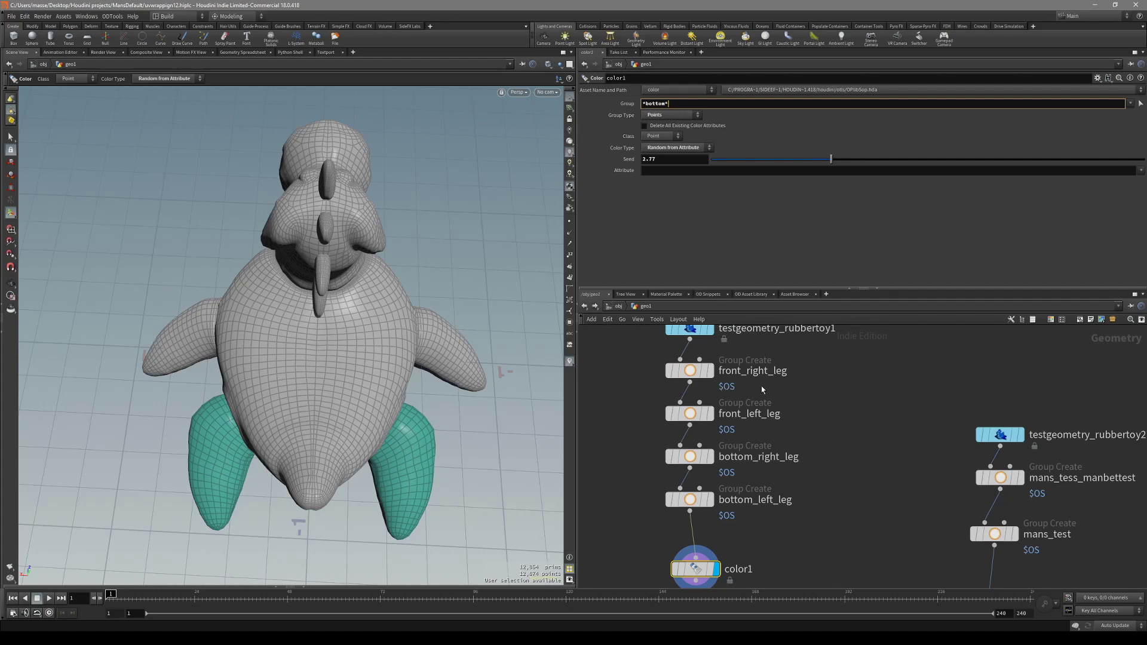
pyautogui.scroll(1, 770, 389)
pyautogui.moveTo(766, 377); pyautogui.dragTo(761, 395, button='middle')
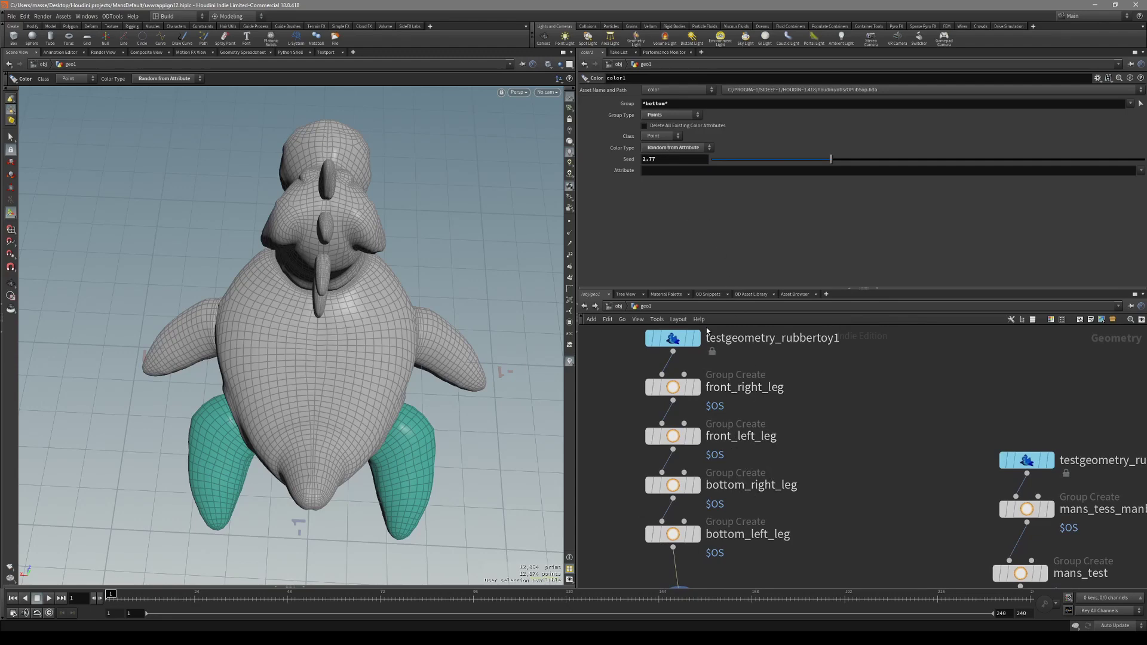
pyautogui.click(644, 104)
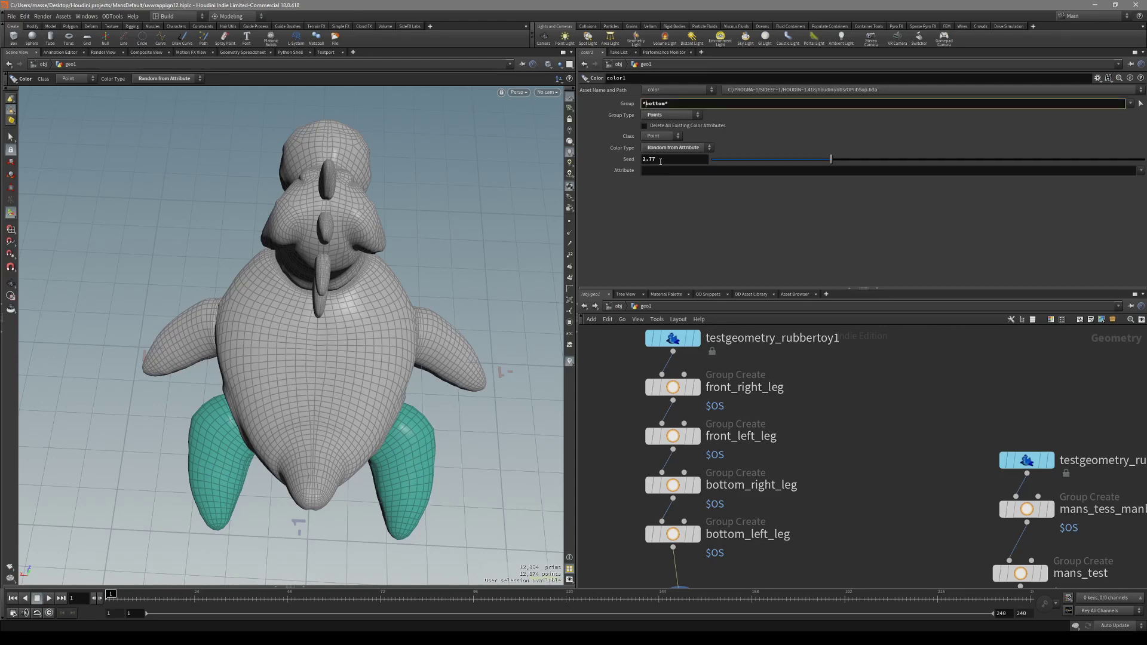
pyautogui.press('Delete')
pyautogui.press('Return')
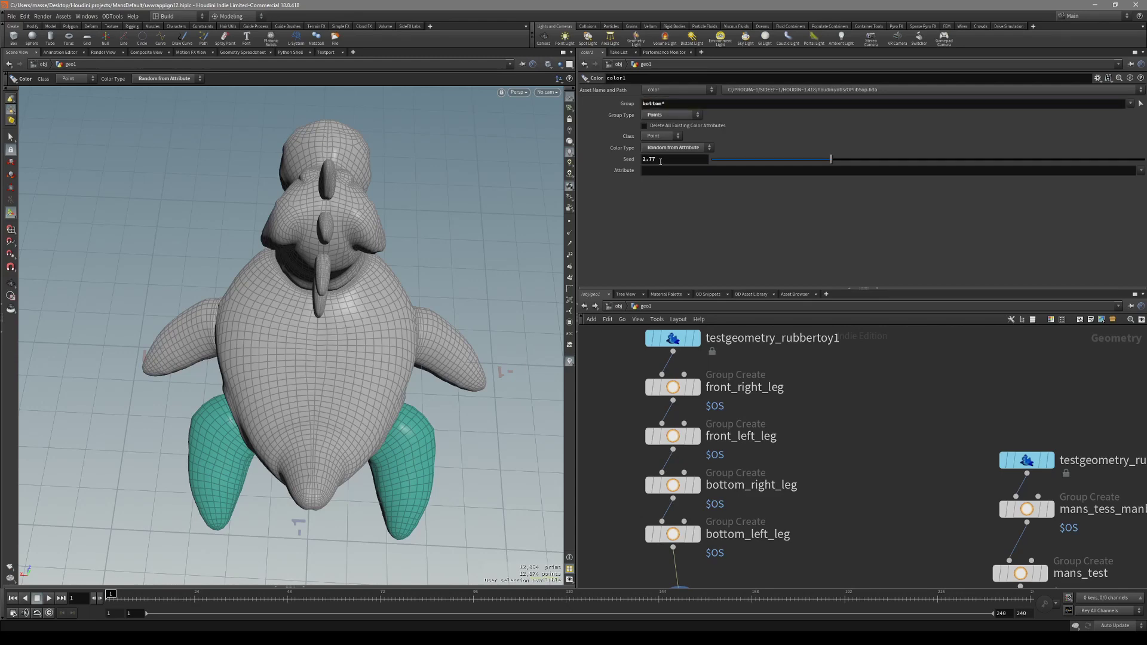
# Rename the front_right_leg group node as front_right_leg_bottom.
pyautogui.click(669, 105)
pyautogui.doubleClick(798, 389)
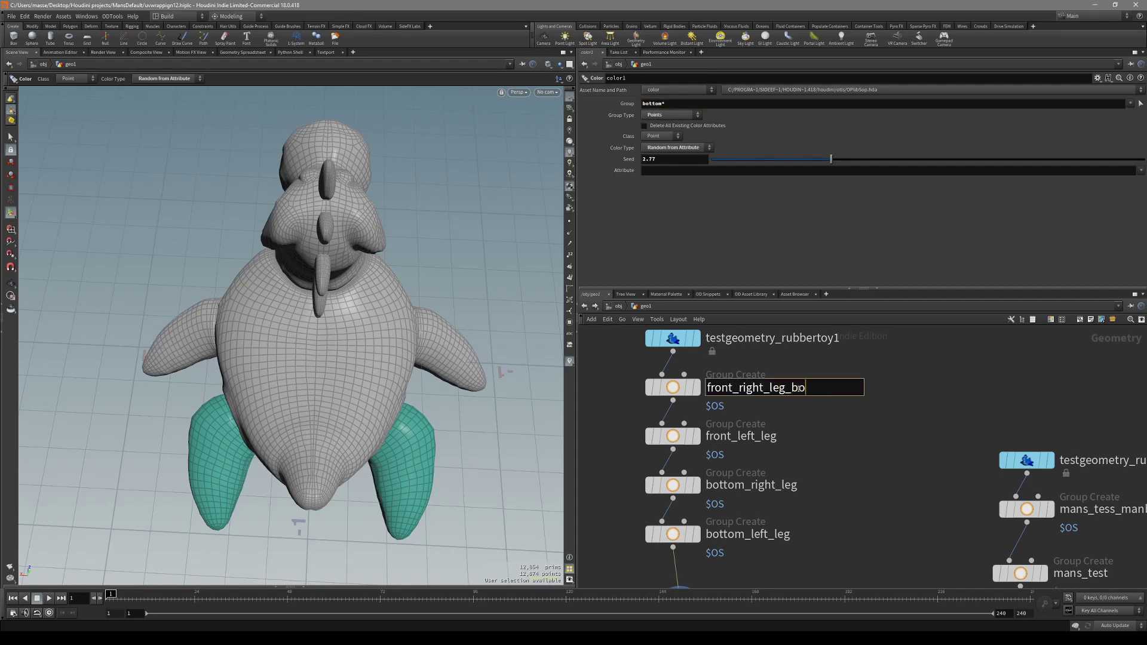
pyautogui.write('_bottom')
pyautogui.press('Return')
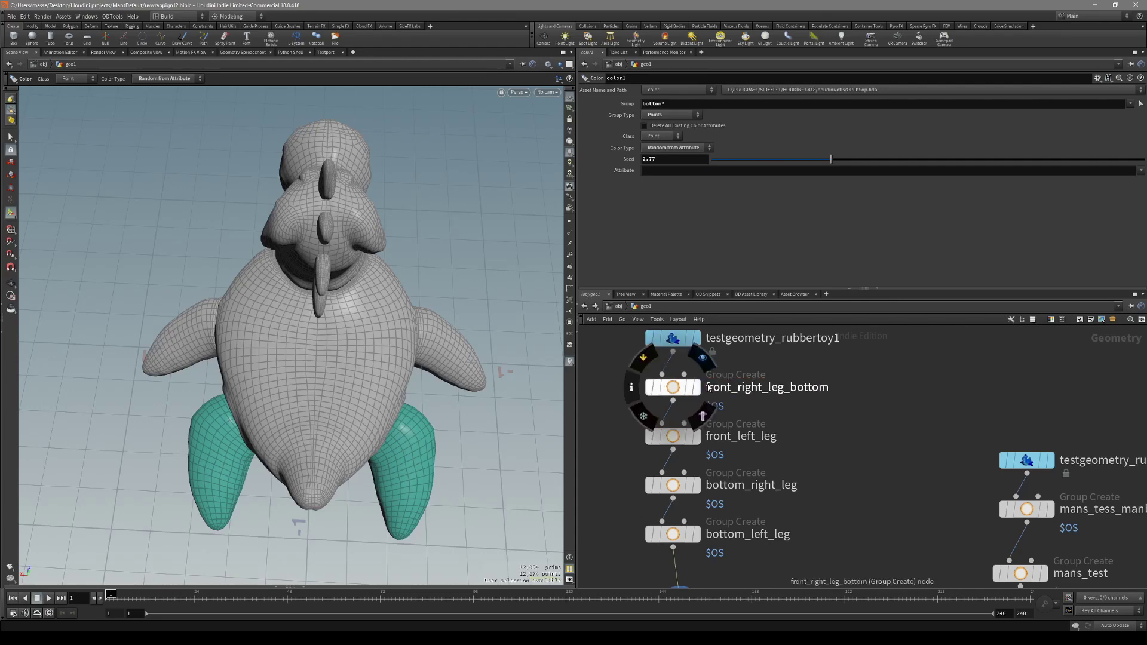
pyautogui.doubleClick(820, 387)
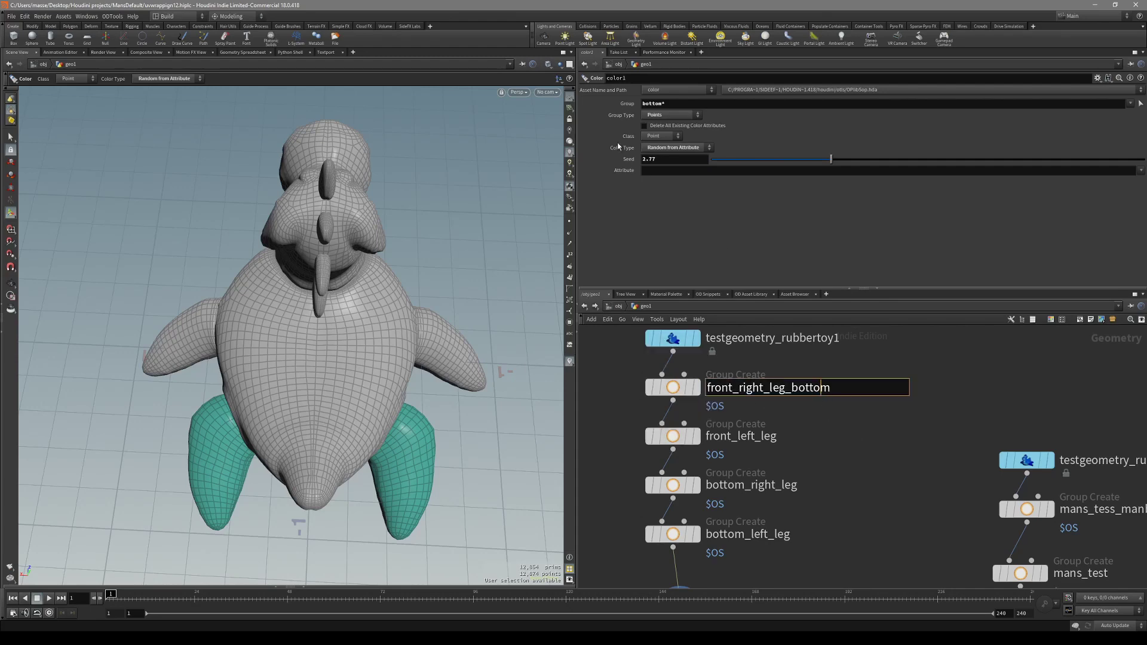
# Set the Color node's group pattern to *bottom* and check the colored legs.
pyautogui.click(642, 106)
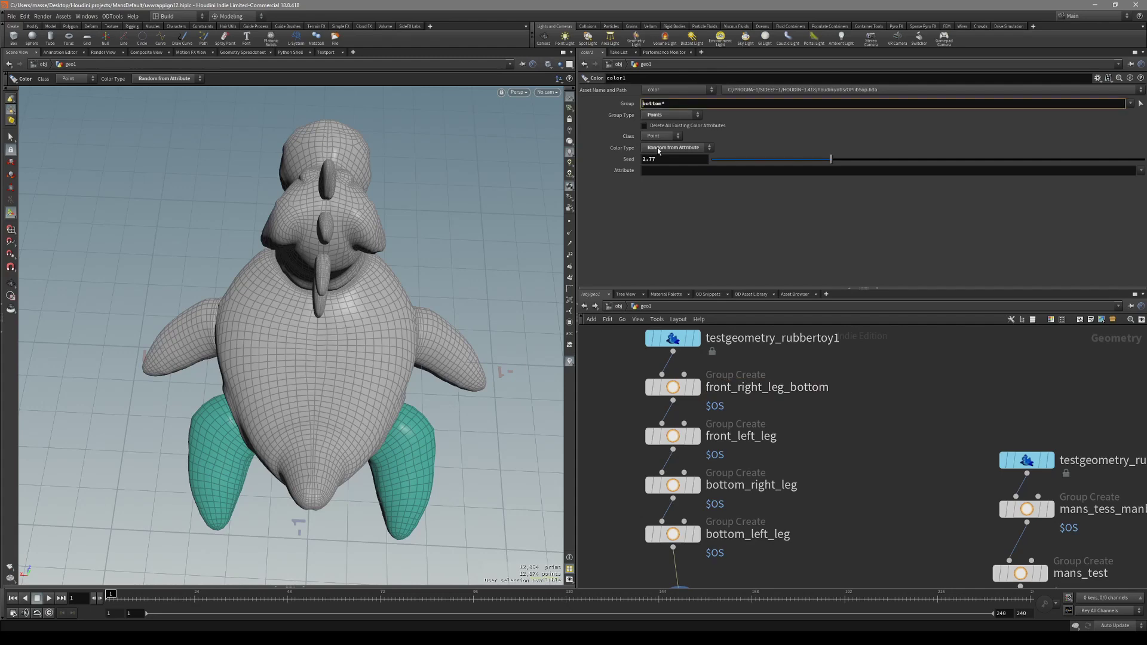
pyautogui.write('*')
pyautogui.press('Return')
pyautogui.keyDown('alt'); pyautogui.moveTo(462, 313); pyautogui.dragTo(464, 320); pyautogui.keyUp('alt')
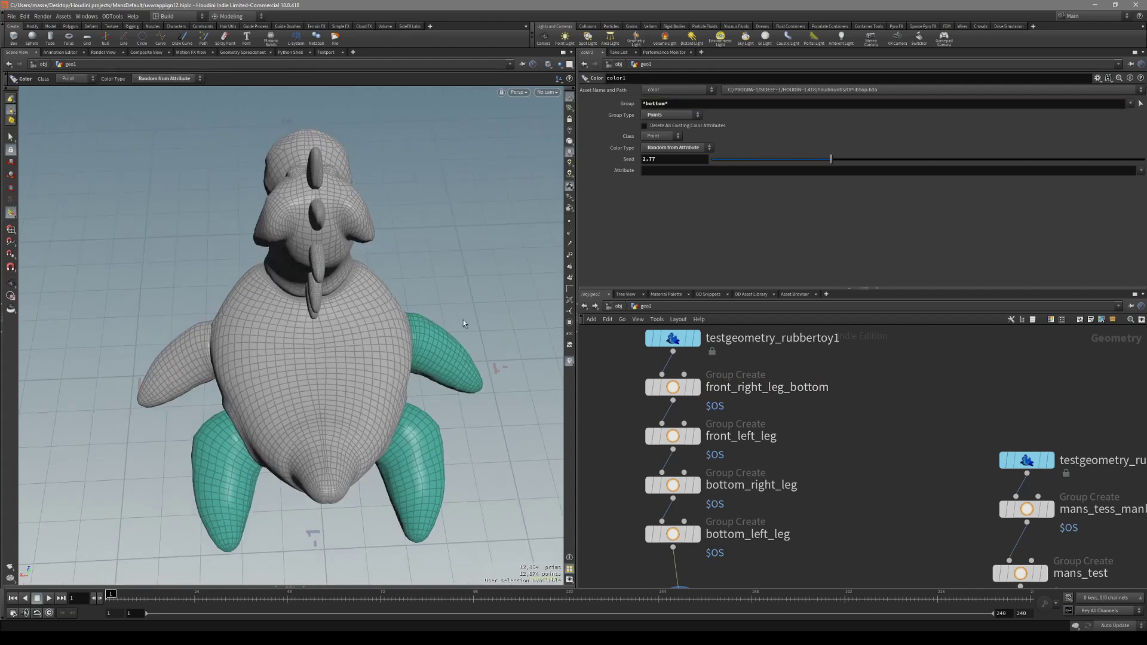
# Display the front_right_leg_bottom group node and the Color node in turn to compare the grouped points with the colored legs.
pyautogui.click(672, 389)
pyautogui.press('r')
pyautogui.moveTo(794, 577); pyautogui.dragTo(792, 526, button='middle')
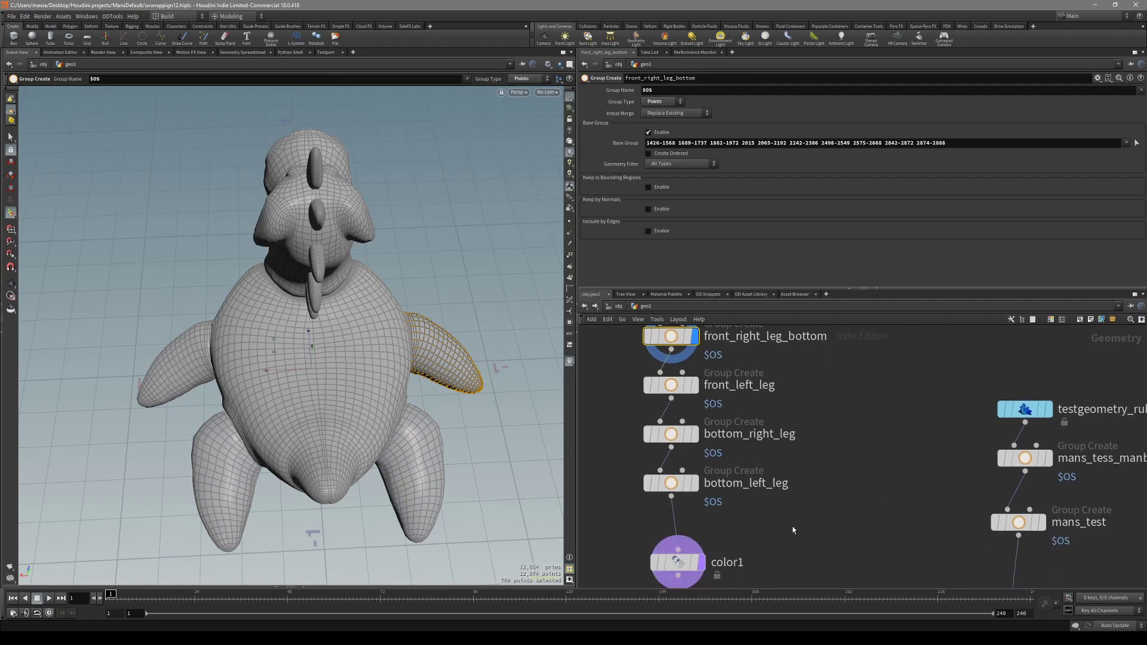
pyautogui.click(685, 569)
pyautogui.press('r')
pyautogui.keyDown('alt'); pyautogui.moveTo(445, 391); pyautogui.dragTo(390, 426); pyautogui.keyUp('alt')
pyautogui.press('Return')
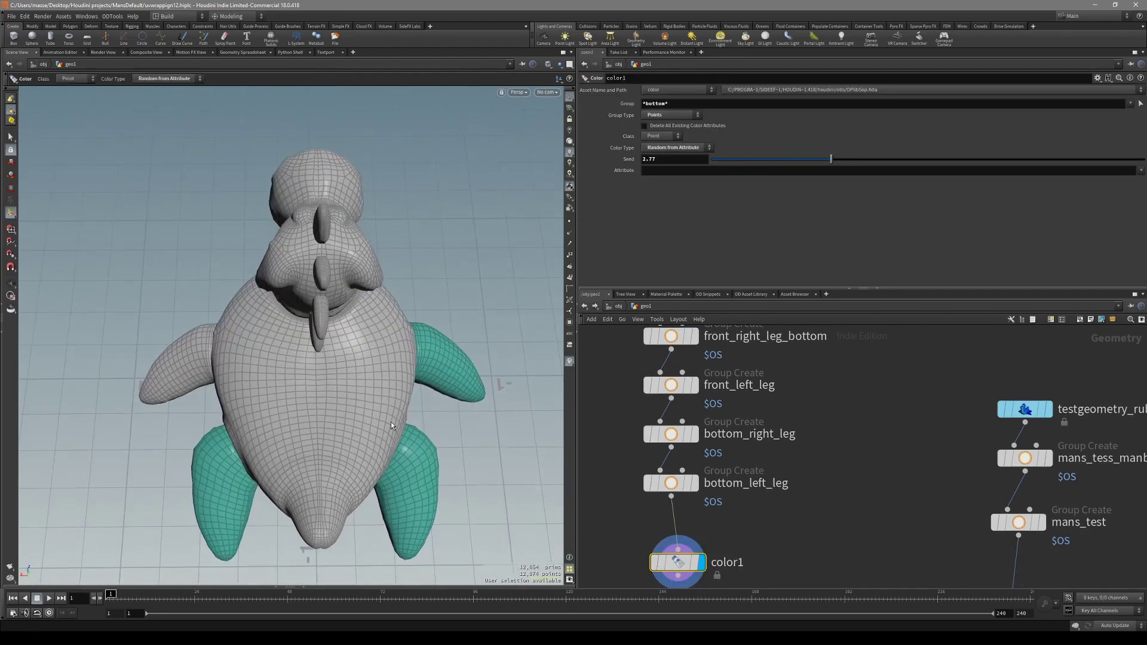
# Switch to the Houdini help window and read the Group syntax section of the Groups page, including the group_name pattern-matching rules.
pyautogui.moveTo(670, 638)
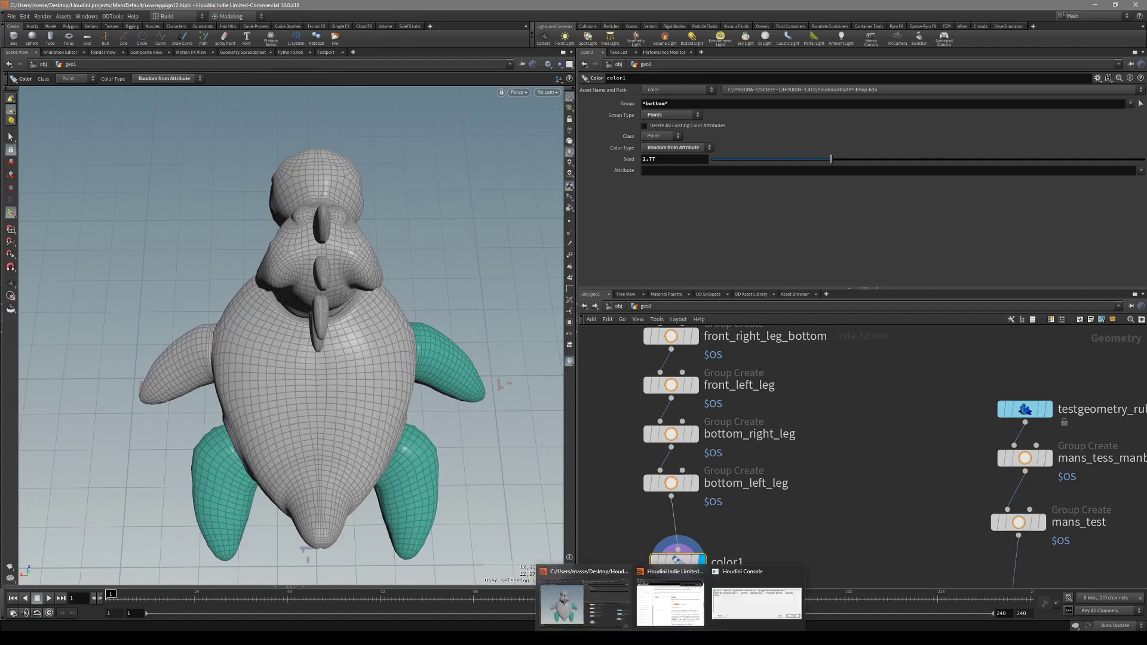
pyautogui.click(670, 603)
pyautogui.scroll(10, 539, 297)
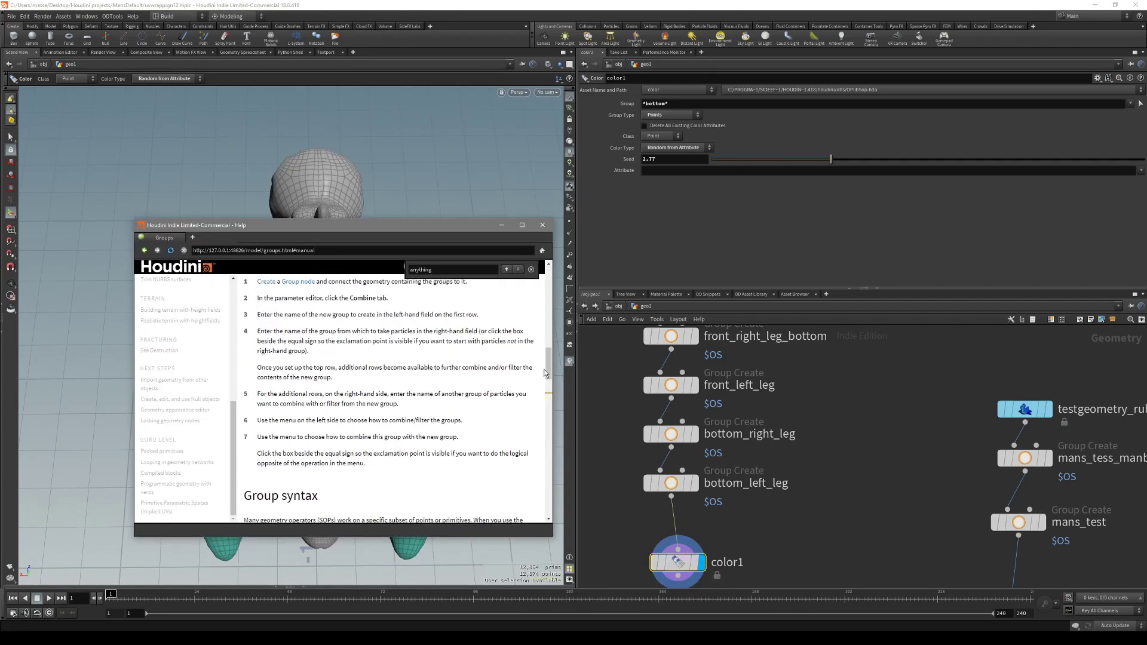
pyautogui.scroll(3, 539, 297)
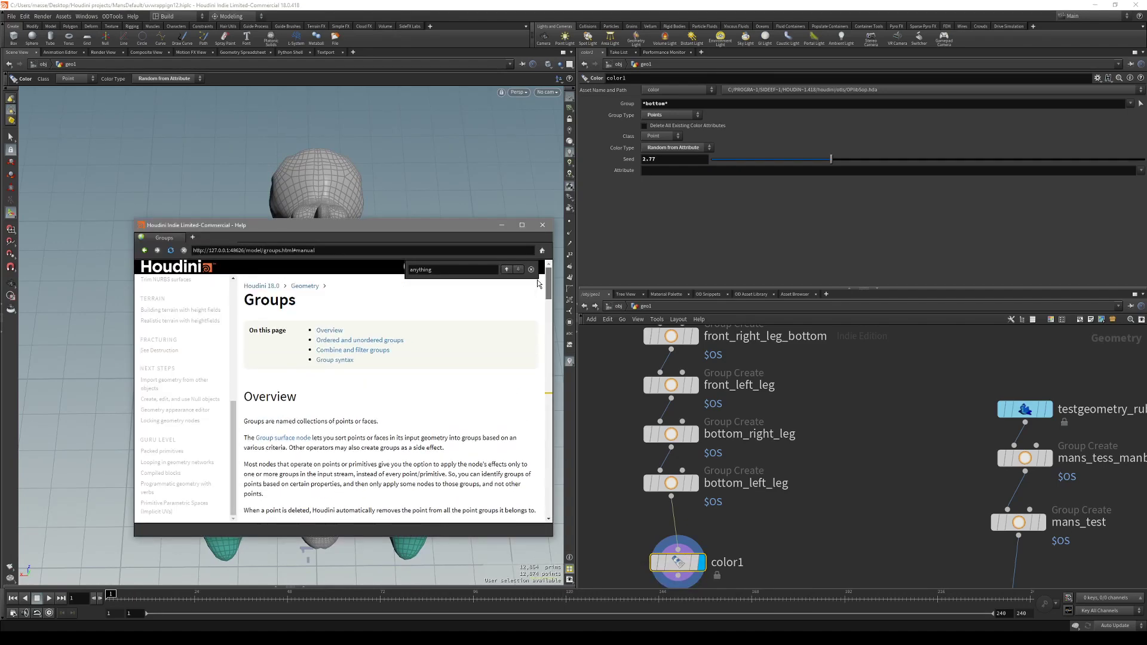
pyautogui.scroll(-12, 536, 280)
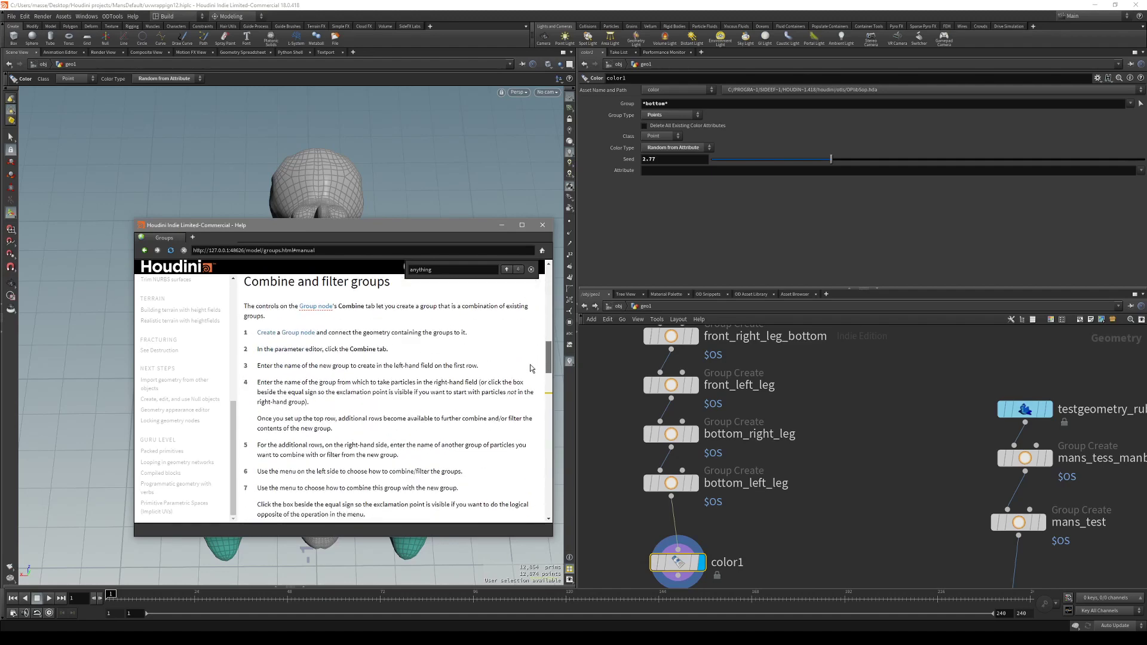
pyautogui.scroll(-5, 531, 369)
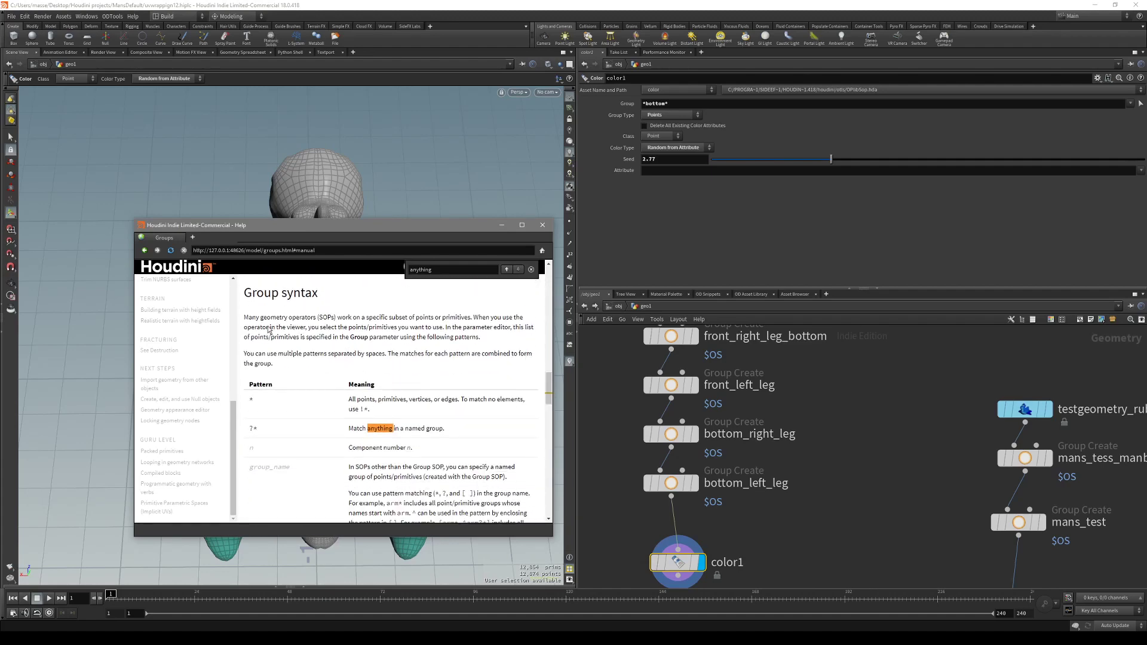
pyautogui.scroll(-1, 344, 427)
pyautogui.scroll(-2, 344, 427)
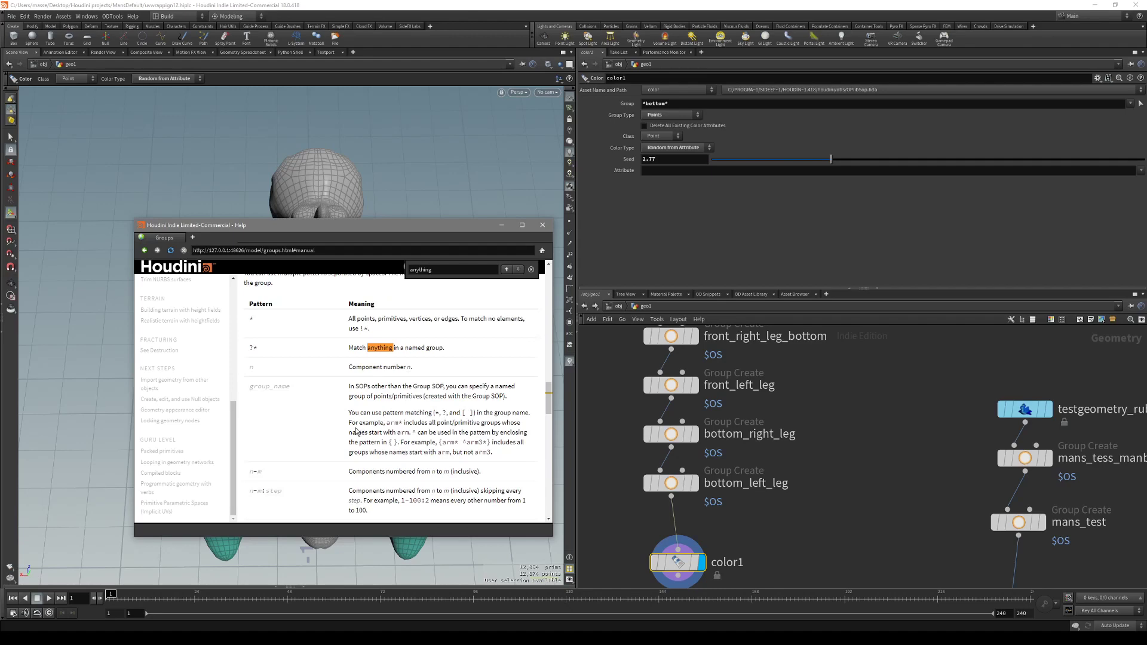
pyautogui.moveTo(356, 431); pyautogui.dragTo(375, 445)
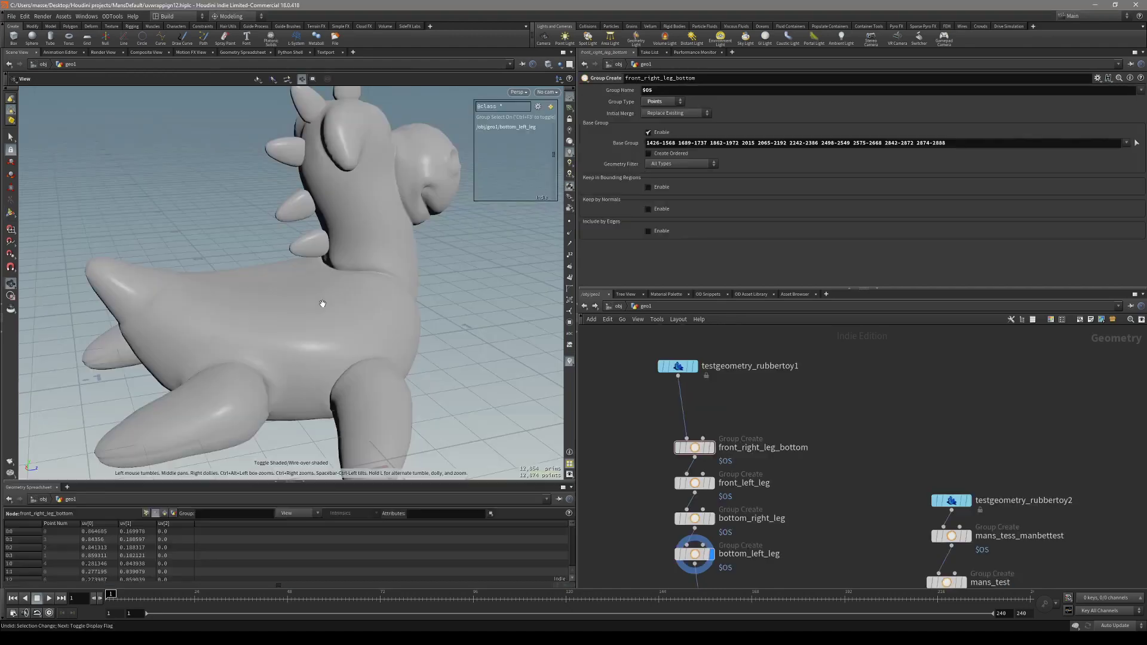
# Display the Color node, examine the colored legs from several angles, and inspect the front_right_leg_bottom node.
pyautogui.moveTo(323, 304); pyautogui.dragTo(418, 281)
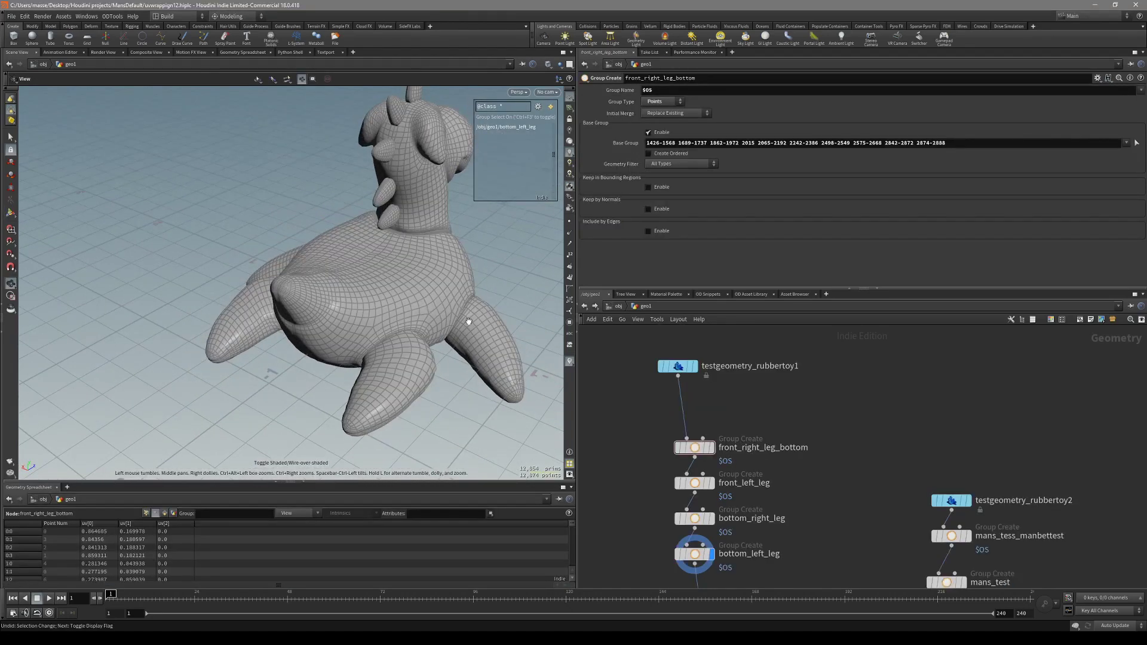
pyautogui.moveTo(859, 437); pyautogui.dragTo(868, 356, button='middle')
pyautogui.click(711, 536)
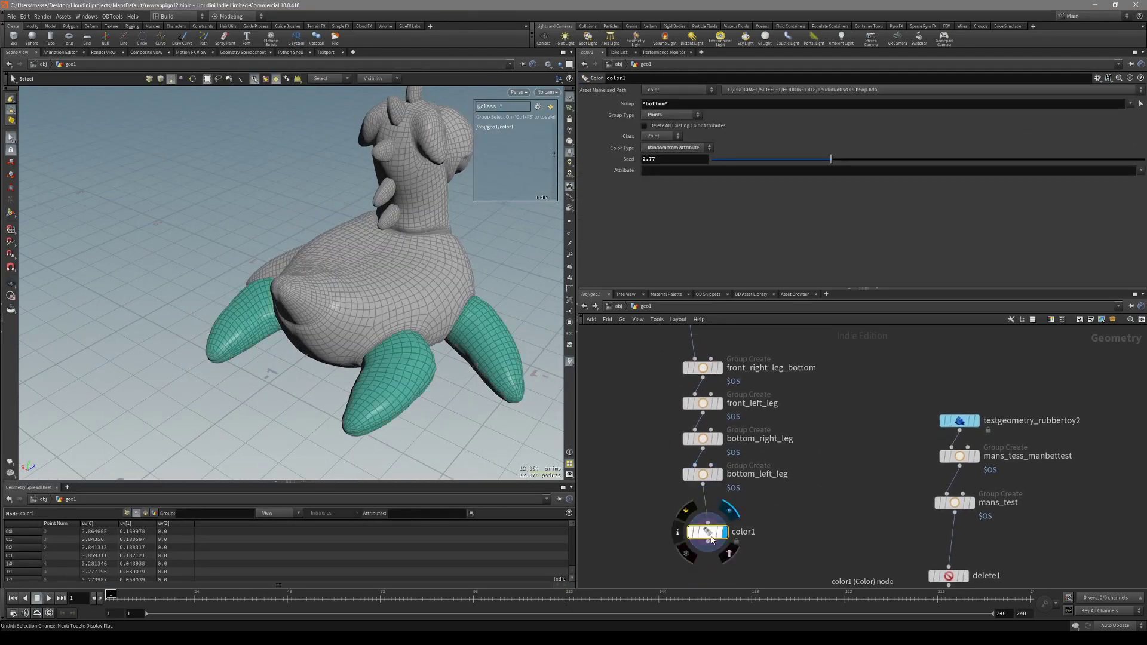
pyautogui.keyDown('alt'); pyautogui.moveTo(441, 312); pyautogui.dragTo(486, 396); pyautogui.keyUp('alt')
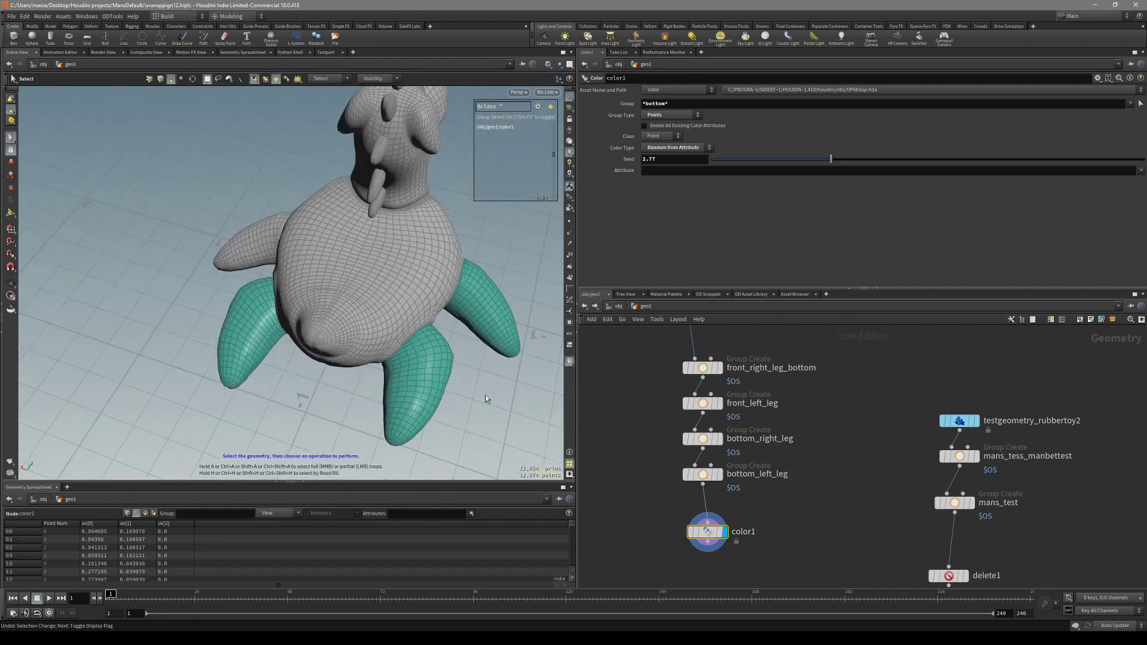
pyautogui.scroll(2, 717, 377)
pyautogui.click(700, 366)
pyautogui.keyDown('alt'); pyautogui.moveTo(482, 238); pyautogui.dragTo(474, 254, button='middle'); pyautogui.keyUp('alt')
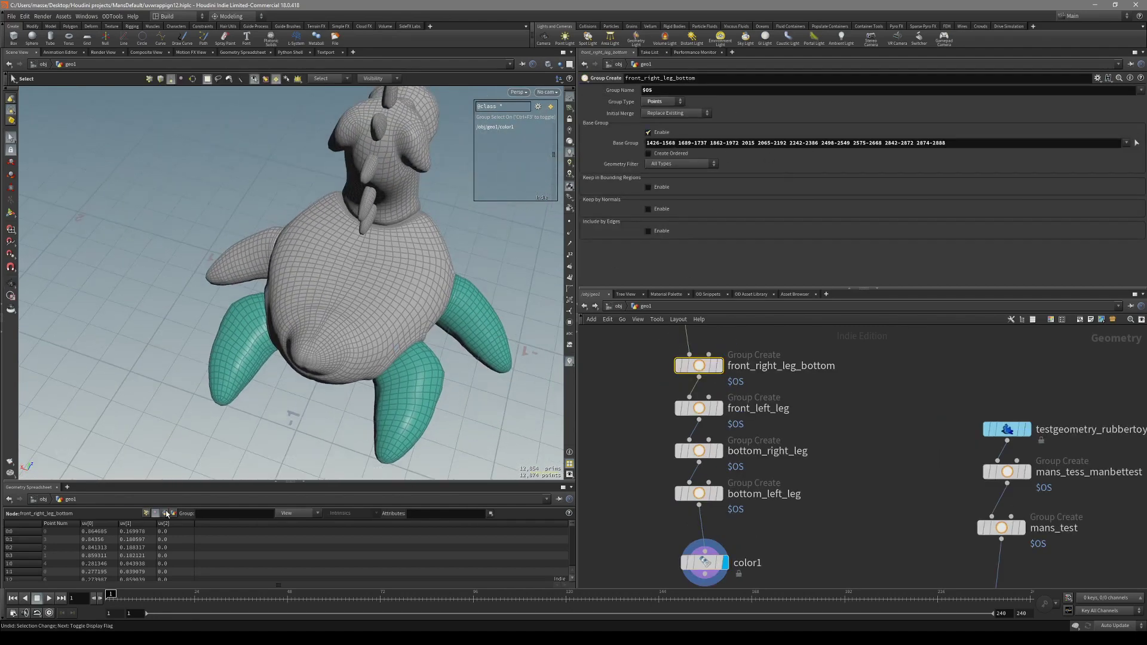
pyautogui.keyDown('alt'); pyautogui.moveTo(372, 292); pyautogui.dragTo(442, 374); pyautogui.keyUp('alt')
pyautogui.moveTo(681, 391); pyautogui.dragTo(667, 467, button='middle')
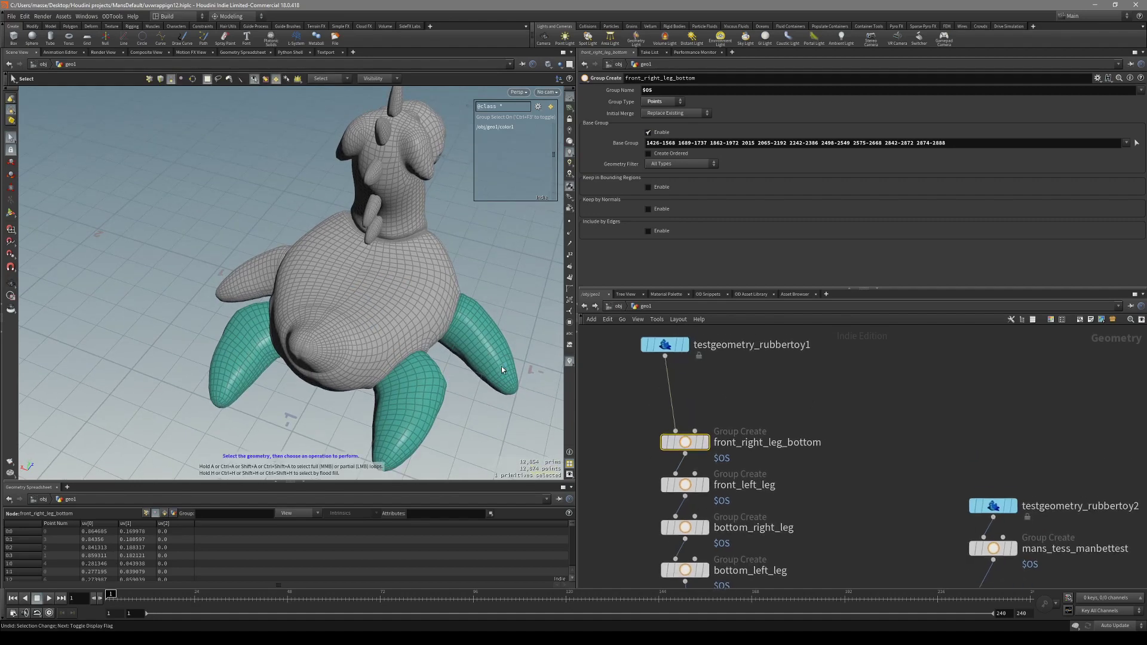
# Display the testgeometry_rubbertoy1 node to view the uncolored toy.
pyautogui.click(665, 345)
pyautogui.click(685, 345)
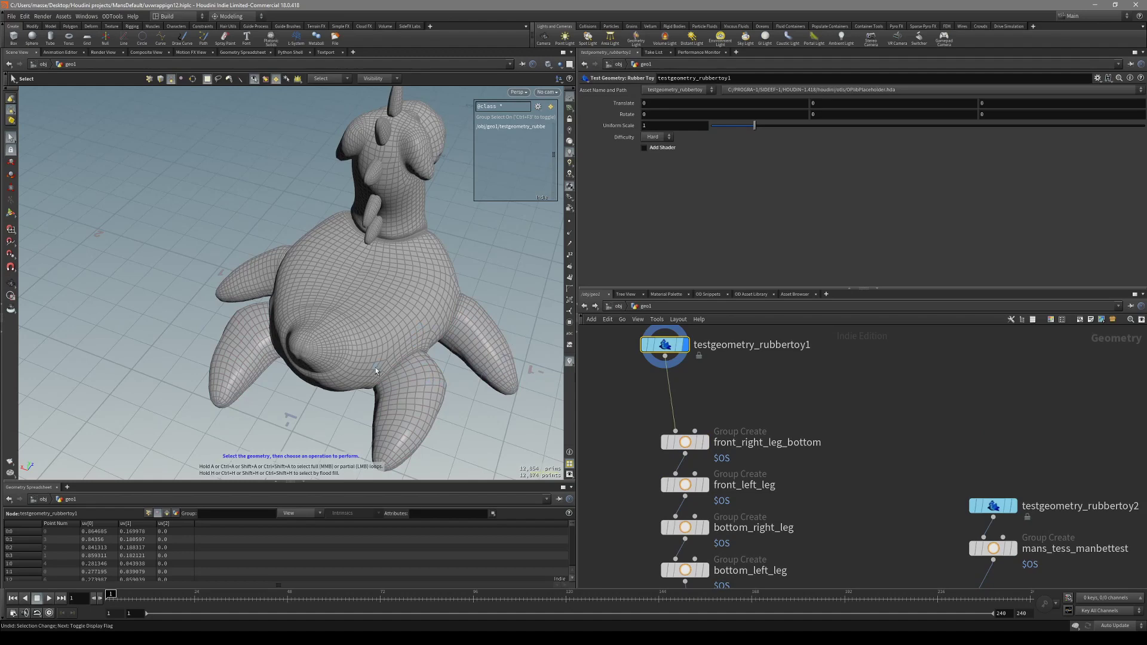
pyautogui.keyDown('alt'); pyautogui.moveTo(375, 367); pyautogui.dragTo(454, 417); pyautogui.keyUp('alt')
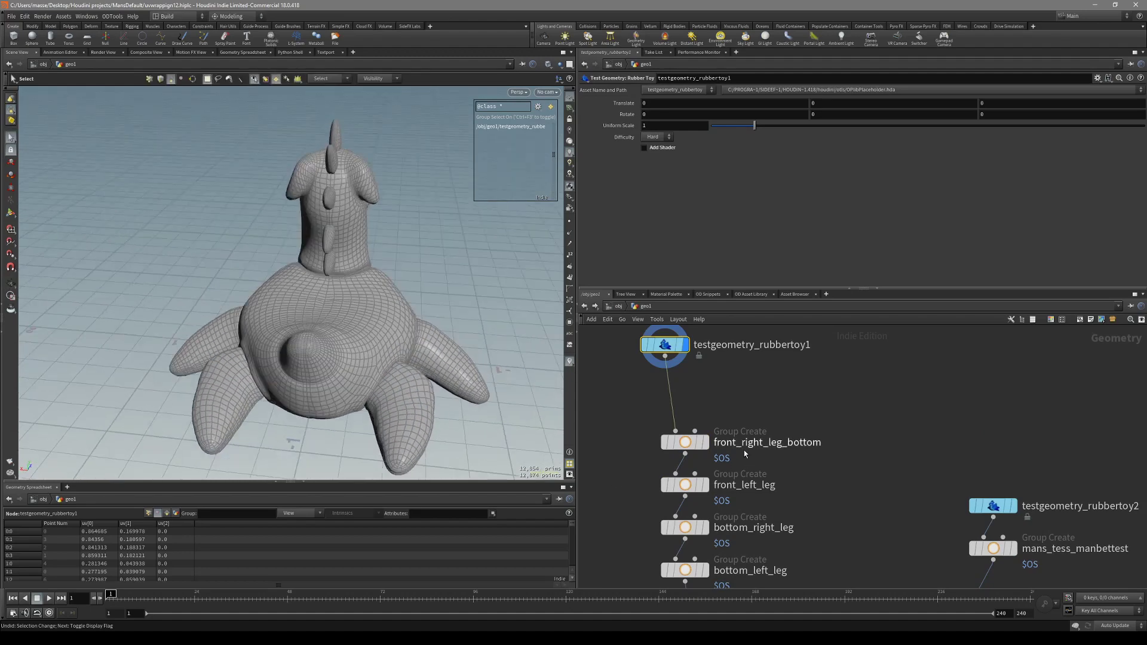
# Display the front_right_leg_bottom group node and examine its leg on the toy.
pyautogui.moveTo(744, 453); pyautogui.dragTo(739, 422, button='middle')
pyautogui.click(681, 411)
pyautogui.click(701, 411)
pyautogui.keyDown('alt'); pyautogui.moveTo(496, 413); pyautogui.dragTo(335, 376); pyautogui.keyUp('alt')
pyautogui.click(388, 396)
pyautogui.keyDown('alt'); pyautogui.moveTo(335, 376); pyautogui.dragTo(337, 399, button='middle'); pyautogui.keyUp('alt')
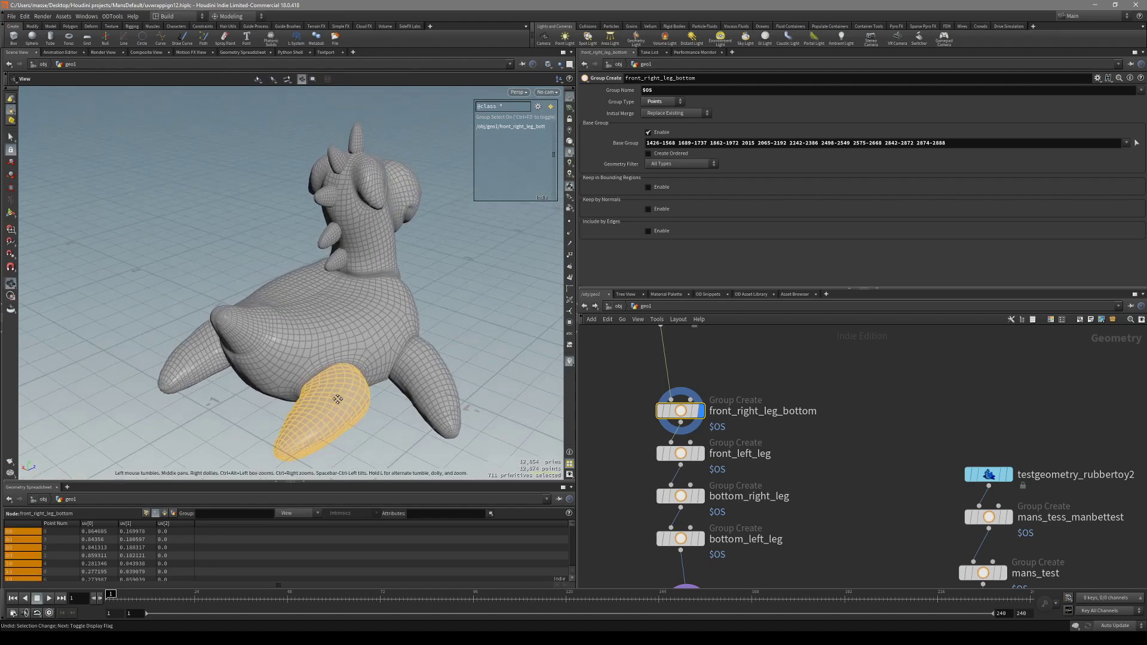
pyautogui.keyDown('alt'); pyautogui.moveTo(338, 399); pyautogui.dragTo(350, 396); pyautogui.keyUp('alt')
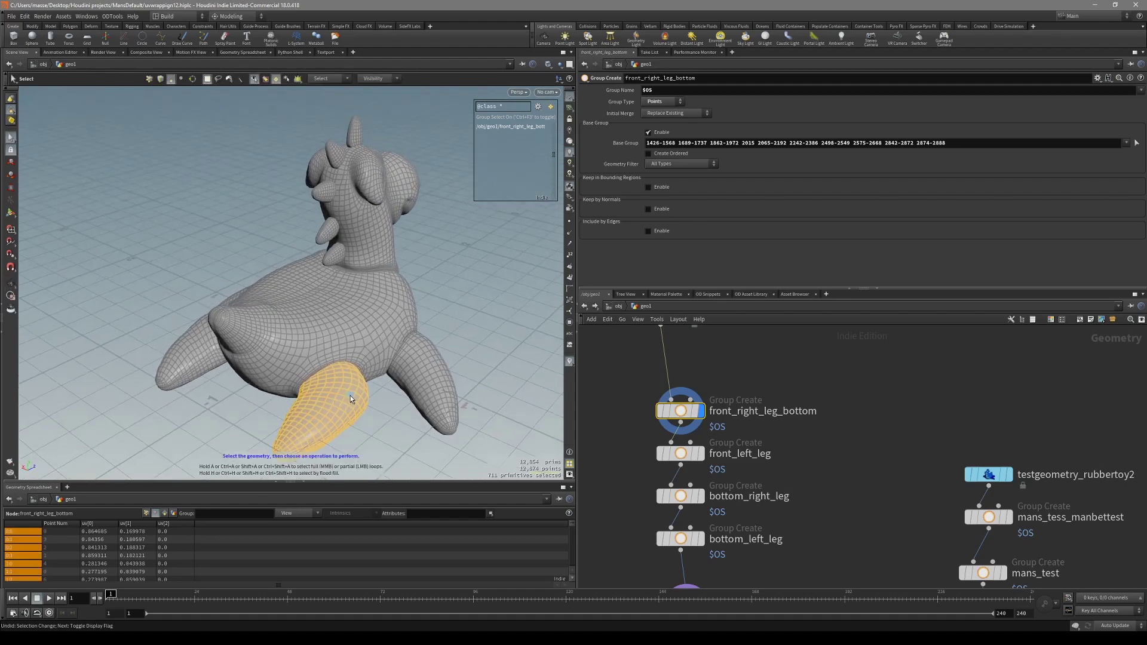
pyautogui.keyDown('alt'); pyautogui.moveTo(350, 395); pyautogui.dragTo(371, 345); pyautogui.keyUp('alt')
pyautogui.click(345, 399)
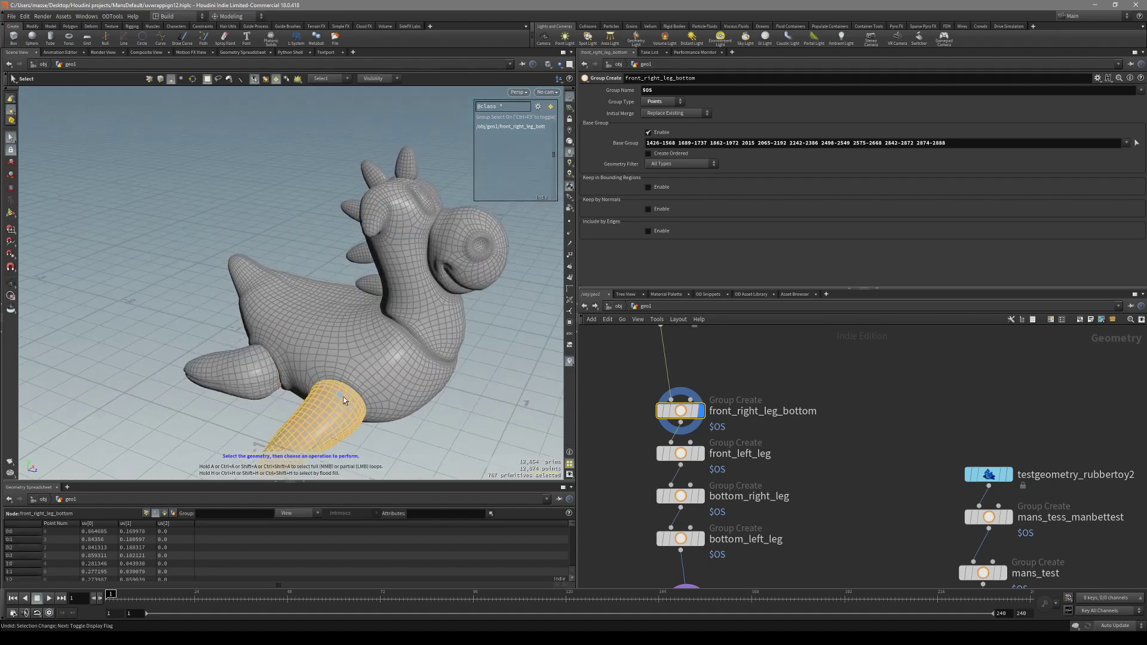
# Toggle the wireframe shading and examine the toy's front leg from the opposite side.
pyautogui.moveTo(344, 399)
pyautogui.keyDown('alt'); pyautogui.mouseDown()
pyautogui.moveTo(293, 334)
pyautogui.moveTo(221, 333)
pyautogui.mouseUp(); pyautogui.keyUp('alt')
pyautogui.hotkey('shift', 'w')
pyautogui.hotkey('shift', 'w')
pyautogui.keyDown('alt'); pyautogui.moveTo(295, 347); pyautogui.dragTo(341, 344, button='right'); pyautogui.keyUp('alt')
pyautogui.keyDown('alt'); pyautogui.moveTo(341, 345); pyautogui.dragTo(306, 367); pyautogui.keyUp('alt')
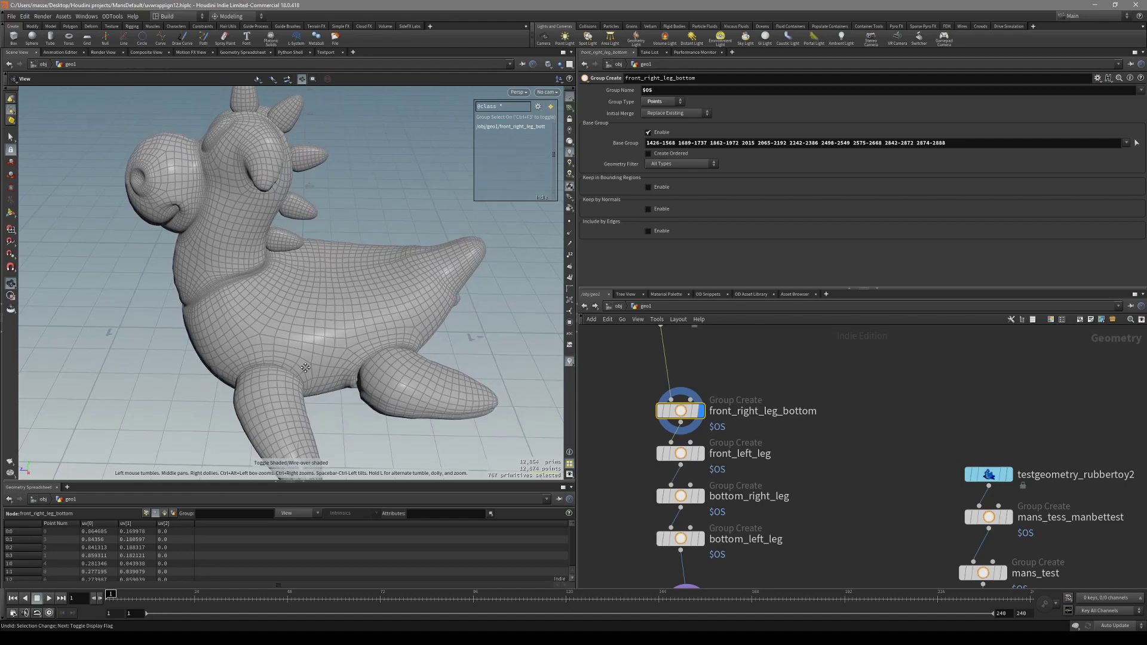
pyautogui.hotkey('shift', 'w')
pyautogui.click(269, 376)
pyautogui.keyDown('alt'); pyautogui.moveTo(269, 376); pyautogui.dragTo(304, 360, button='right'); pyautogui.keyUp('alt')
pyautogui.keyDown('alt'); pyautogui.moveTo(303, 360); pyautogui.dragTo(346, 360); pyautogui.keyUp('alt')
pyautogui.moveTo(771, 365); pyautogui.dragTo(796, 410, button='middle')
pyautogui.moveTo(716, 392); pyautogui.dragTo(719, 425, button='middle')
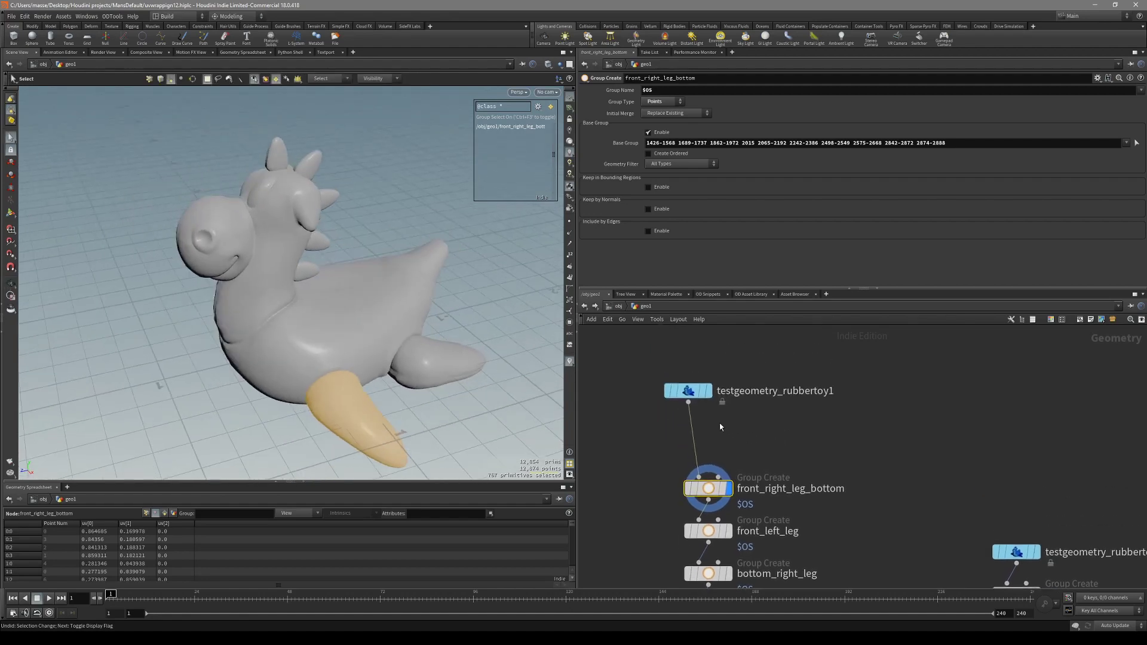
# Display the testgeometry_rubbertoy1 node with wireframe shading and move it farther above the group nodes.
pyautogui.click(687, 393)
pyautogui.press('r')
pyautogui.moveTo(686, 393); pyautogui.dragTo(687, 355)
pyautogui.moveTo(366, 375)
pyautogui.keyDown('alt'); pyautogui.mouseDown()
pyautogui.moveTo(397, 339)
pyautogui.moveTo(395, 356)
pyautogui.mouseUp(); pyautogui.keyUp('alt')
pyautogui.hotkey('shift', 'w')
pyautogui.press('Tab')
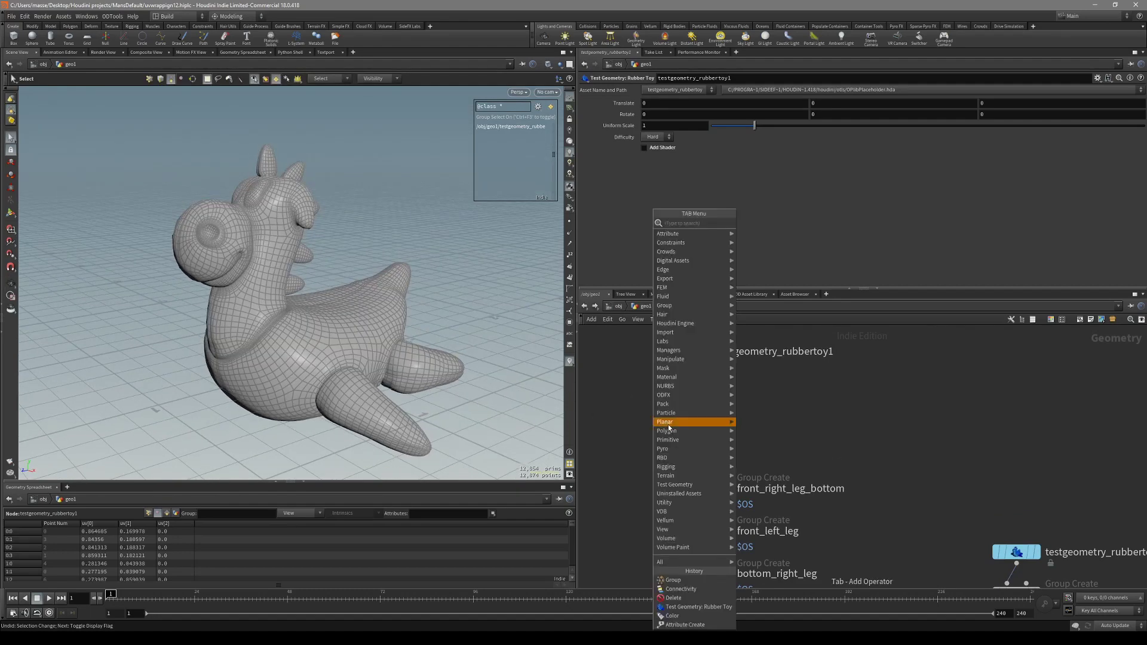
pyautogui.click(404, 355)
pyautogui.moveTo(665, 342); pyautogui.dragTo(663, 340)
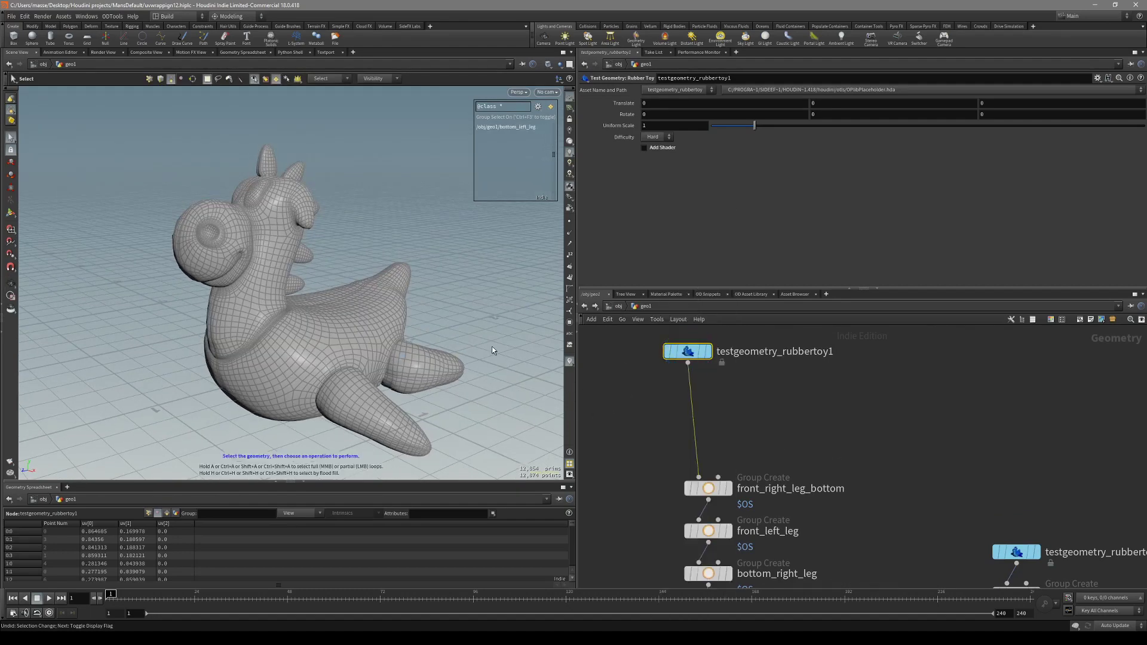
# Select a polygon on the upper part of the toy's front leg and grow the selection around it.
pyautogui.keyDown('alt'); pyautogui.moveTo(439, 342); pyautogui.dragTo(422, 358); pyautogui.keyUp('alt')
pyautogui.hotkey('shift', 'w')
pyautogui.hotkey('shift', 'w')
pyautogui.click(347, 395)
pyautogui.hotkey('shift', 'g')
pyautogui.hotkey('shift', 'g')
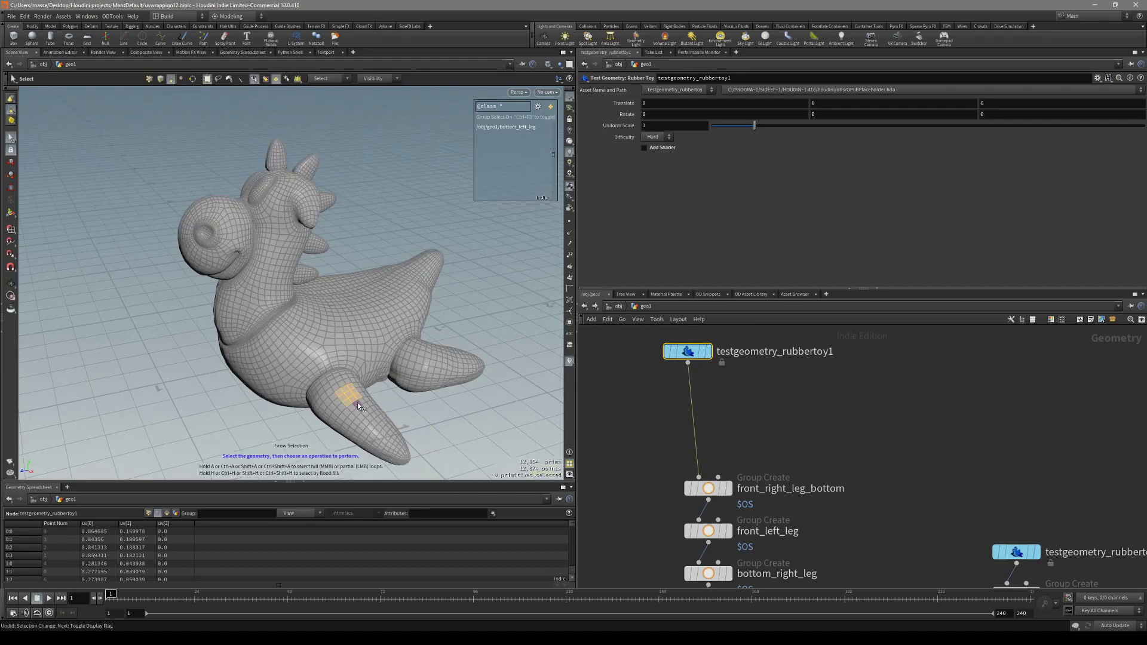
# PolyExtrude the selected front-leg faces, raise them about 0.053 on the Y axis, and inspect the result without wireframe.
pyautogui.press('c')
pyautogui.click(391, 401)
pyautogui.click(405, 403)
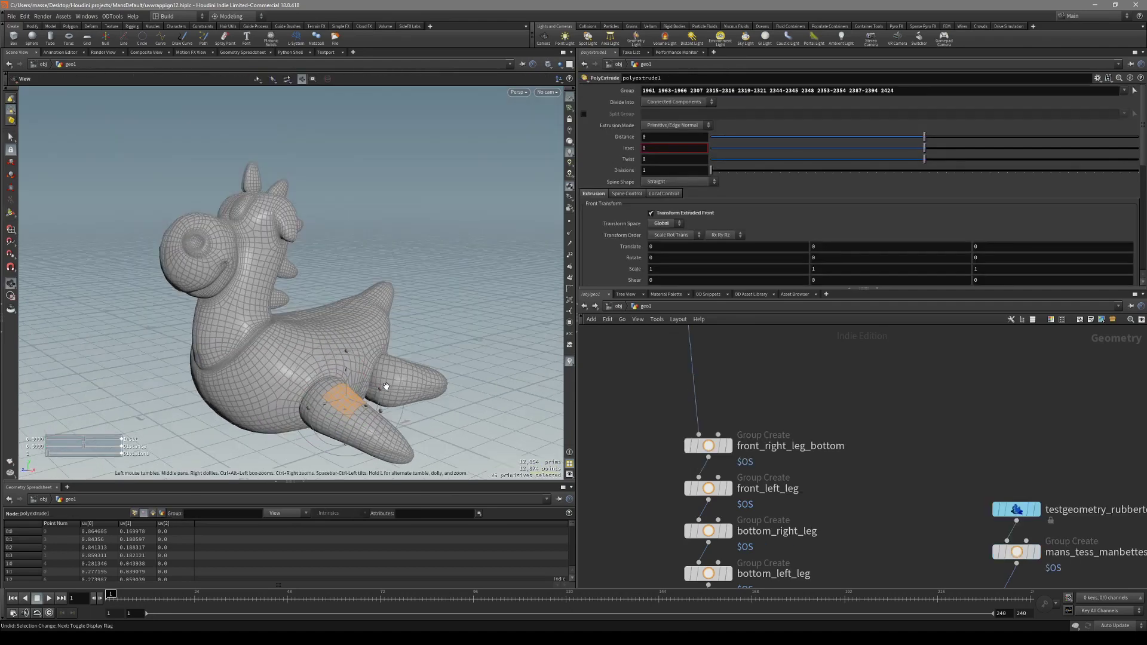
pyautogui.press('Escape')
pyautogui.moveTo(352, 391); pyautogui.dragTo(330, 404)
pyautogui.hotkey('shift', 'w')
pyautogui.scroll(4, 329, 404)
pyautogui.press('s')
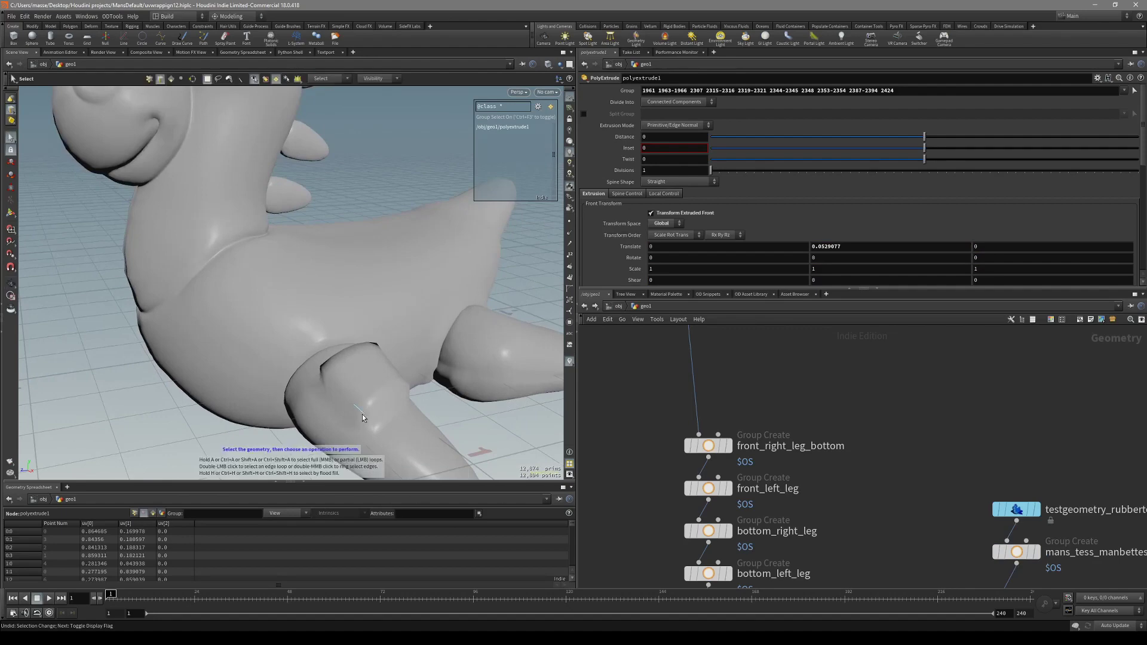
# Turn on wireframe shading, display the front_right_leg_bottom group node, and examine its leg from both sides of the toy.
pyautogui.hotkey('shift', 'w')
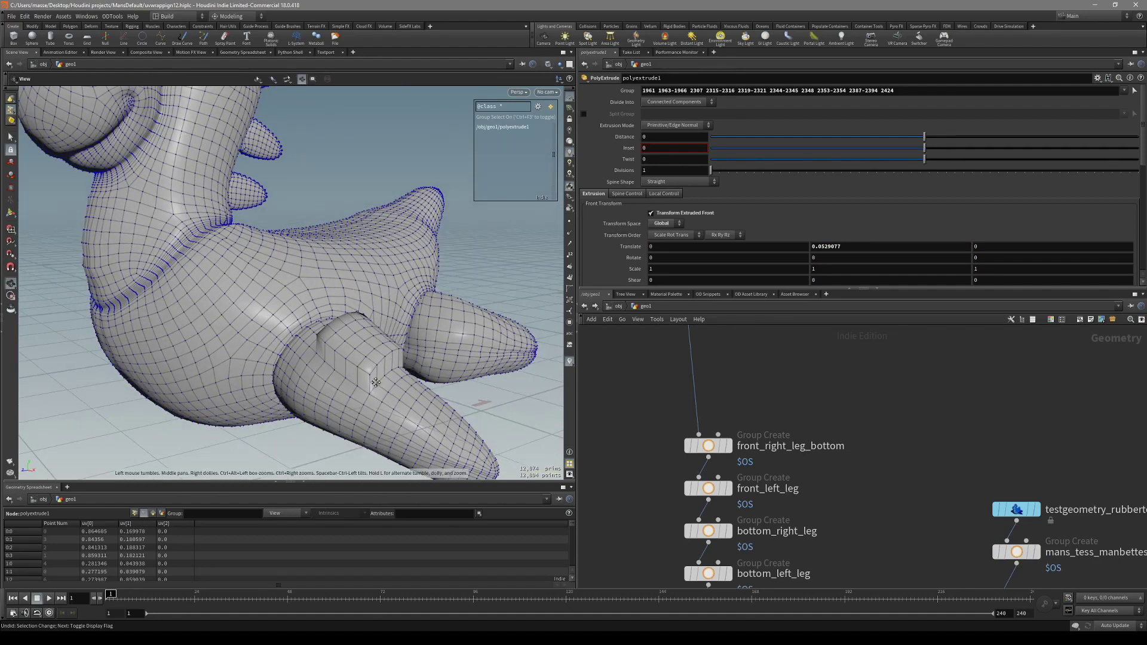
pyautogui.keyDown('alt'); pyautogui.moveTo(369, 382); pyautogui.dragTo(371, 366, button='middle'); pyautogui.keyUp('alt')
pyautogui.scroll(-3, 747, 412)
pyautogui.click(725, 431)
pyautogui.click(736, 431)
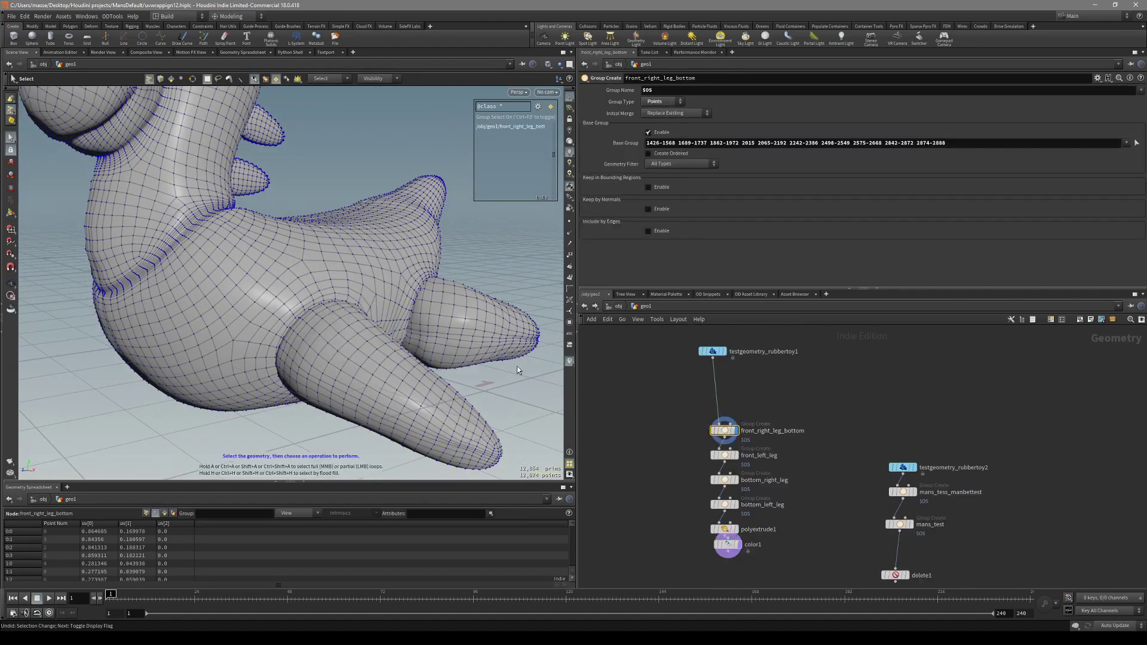
pyautogui.keyDown('alt'); pyautogui.moveTo(519, 372); pyautogui.dragTo(416, 347); pyautogui.keyUp('alt')
pyautogui.scroll(-3, 268, 336)
pyautogui.keyDown('alt'); pyautogui.moveTo(268, 336); pyautogui.dragTo(540, 338); pyautogui.keyUp('alt')
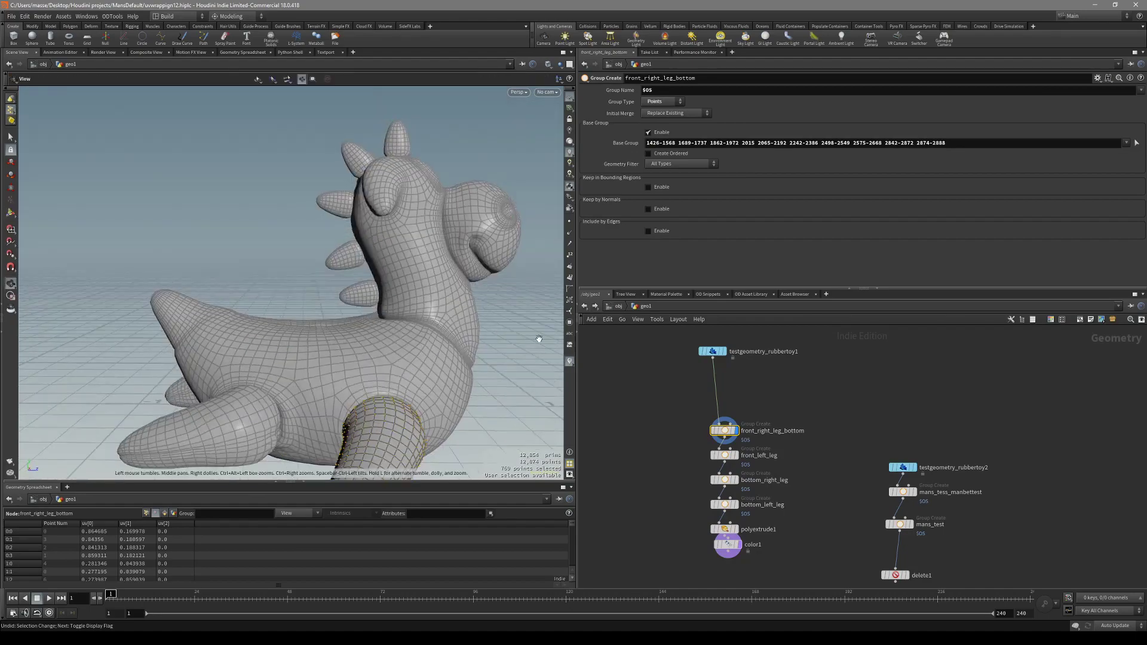
pyautogui.keyDown('alt'); pyautogui.moveTo(323, 350); pyautogui.dragTo(525, 434); pyautogui.keyUp('alt')
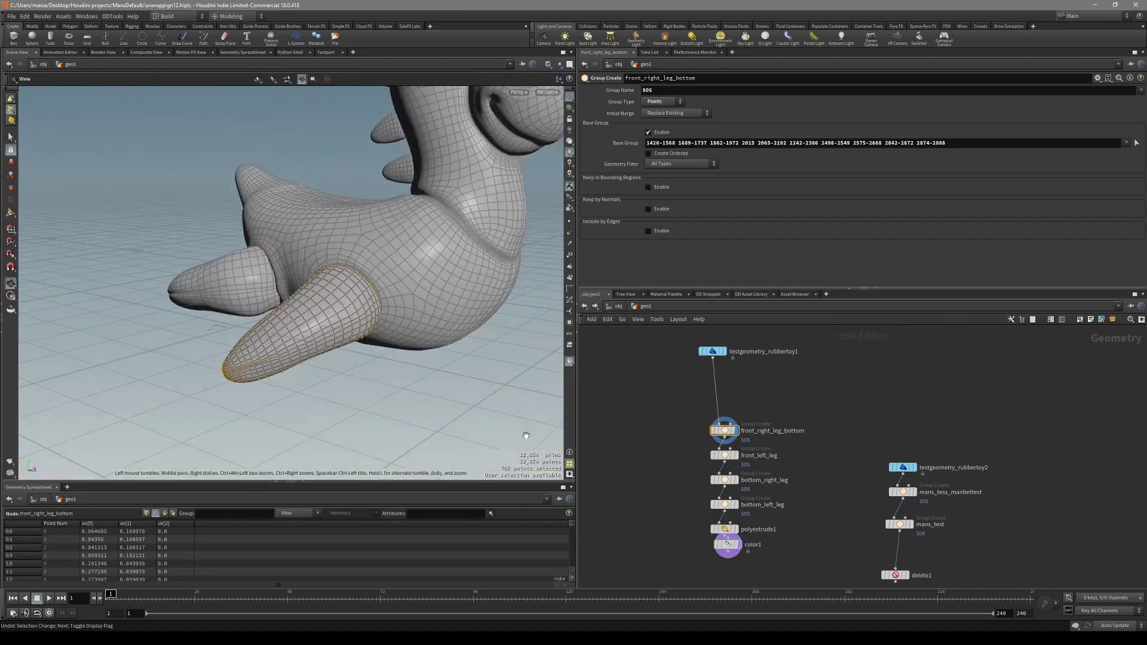
# Display the front_left_leg group node and examine the leg it covers.
pyautogui.click(736, 455)
pyautogui.moveTo(446, 358); pyautogui.dragTo(592, 500)
pyautogui.scroll(3, 727, 544)
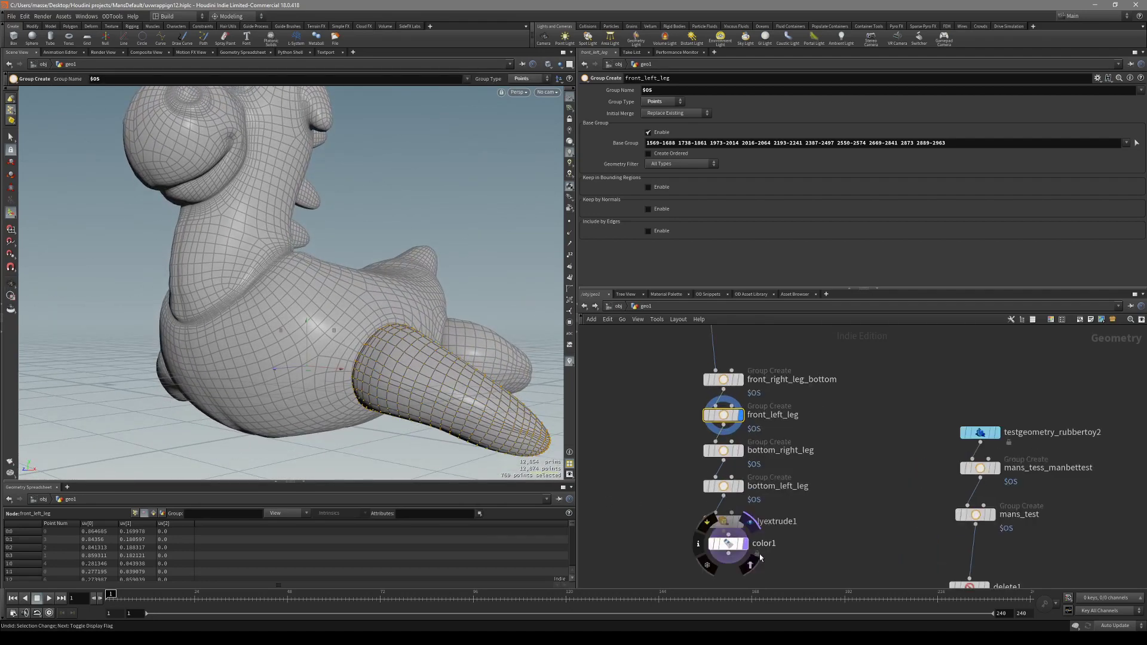
# Move polyextrude1 upstream between testgeometry_rubbertoy1 and front_right_leg_bottom, check its effect on the leg group, and display it.
pyautogui.scroll(-3, 852, 536)
pyautogui.moveTo(853, 537); pyautogui.dragTo(839, 551, button='middle')
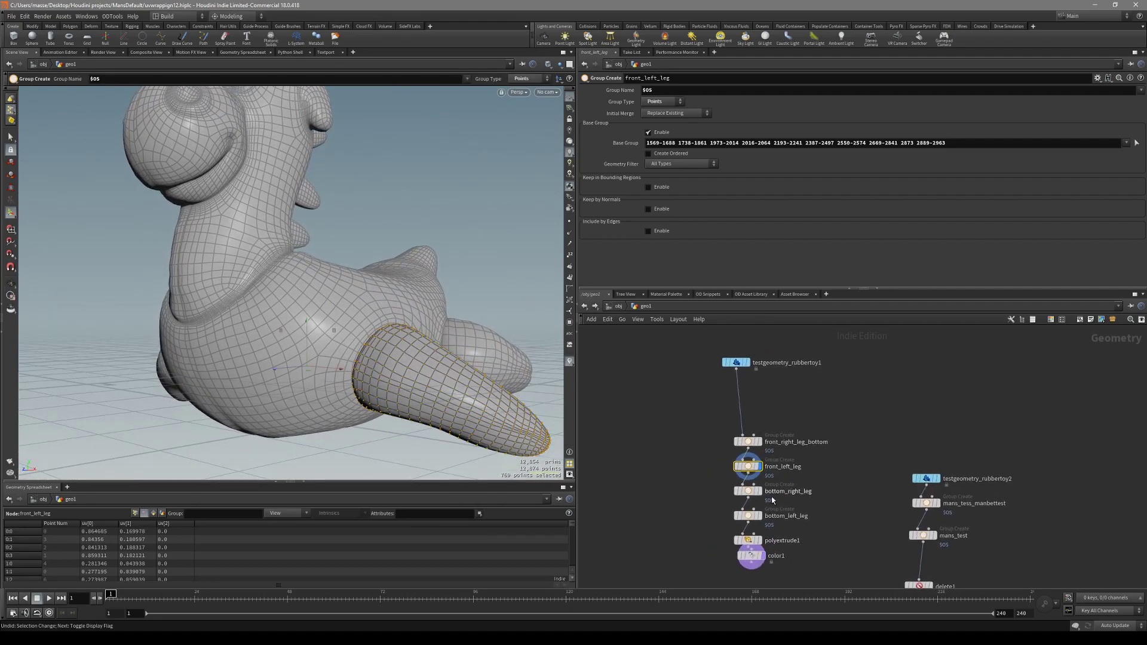
pyautogui.moveTo(750, 545); pyautogui.dragTo(740, 399)
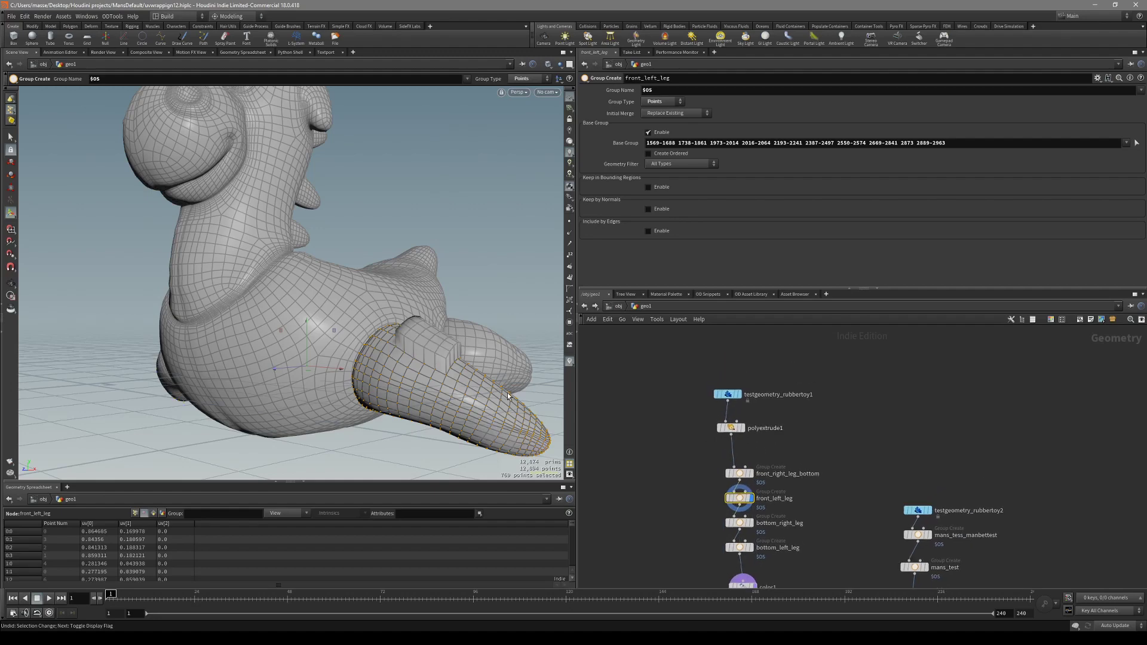
pyautogui.moveTo(475, 396); pyautogui.dragTo(469, 408)
pyautogui.click(743, 429)
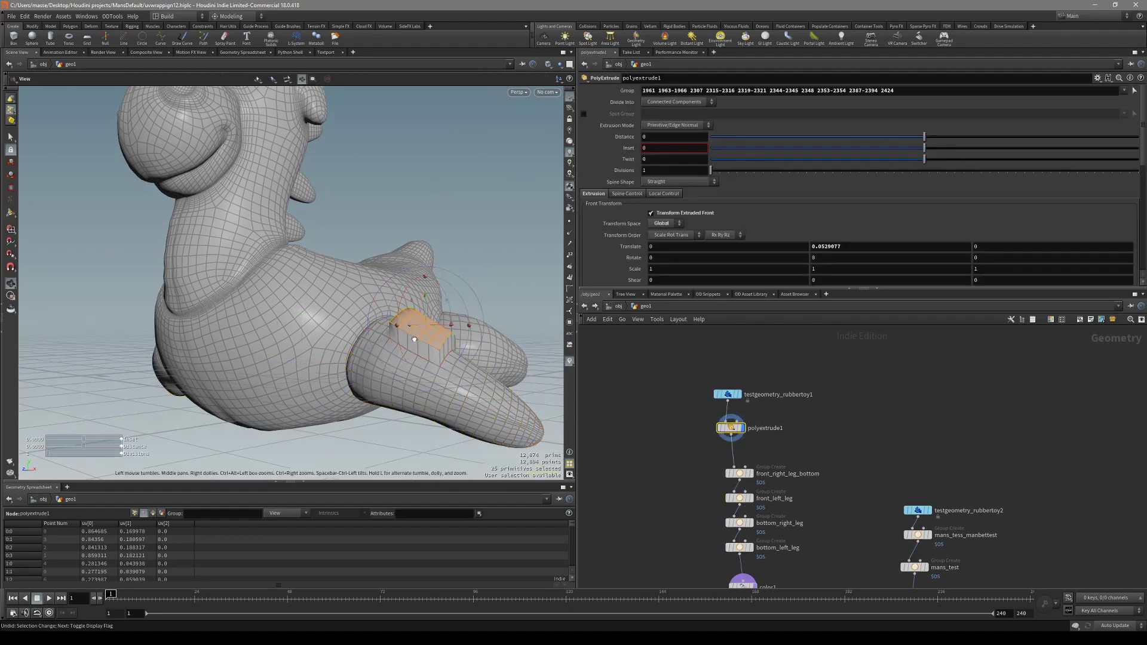
# Display front_right_leg_bottom, examine which points it covers around the extruded leg, and turn off wireframe shading.
pyautogui.moveTo(431, 332); pyautogui.dragTo(405, 379)
pyautogui.scroll(2, 754, 460)
pyautogui.click(750, 481)
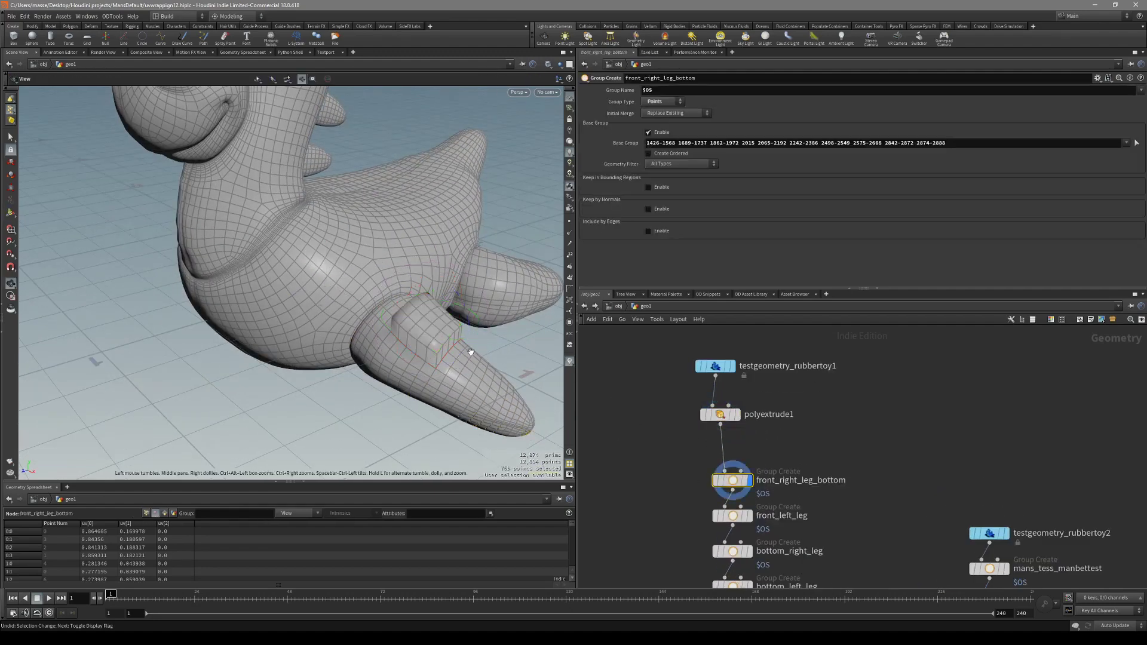
pyautogui.keyDown('alt'); pyautogui.moveTo(463, 406); pyautogui.dragTo(383, 366); pyautogui.keyUp('alt')
pyautogui.press('s')
pyautogui.hotkey('shift', 'w')
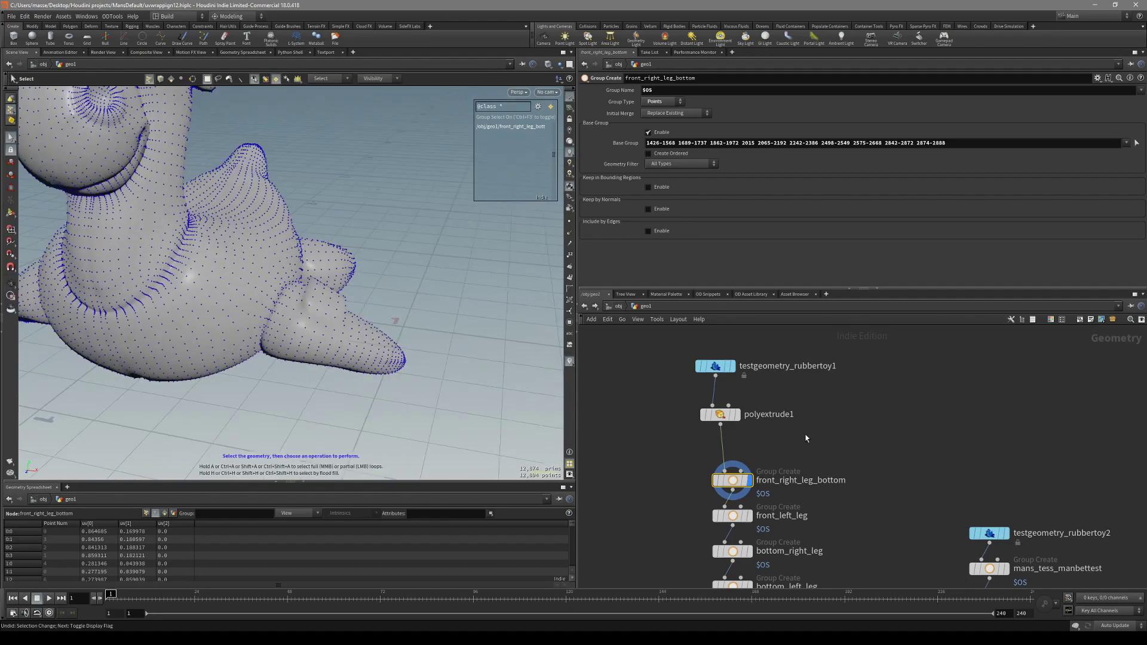
# Delete the polyextrude1 node from above the group nodes.
pyautogui.moveTo(798, 437); pyautogui.dragTo(806, 437, button='middle')
pyautogui.moveTo(783, 437); pyautogui.dragTo(742, 412)
pyautogui.click(741, 414)
pyautogui.press('Delete')
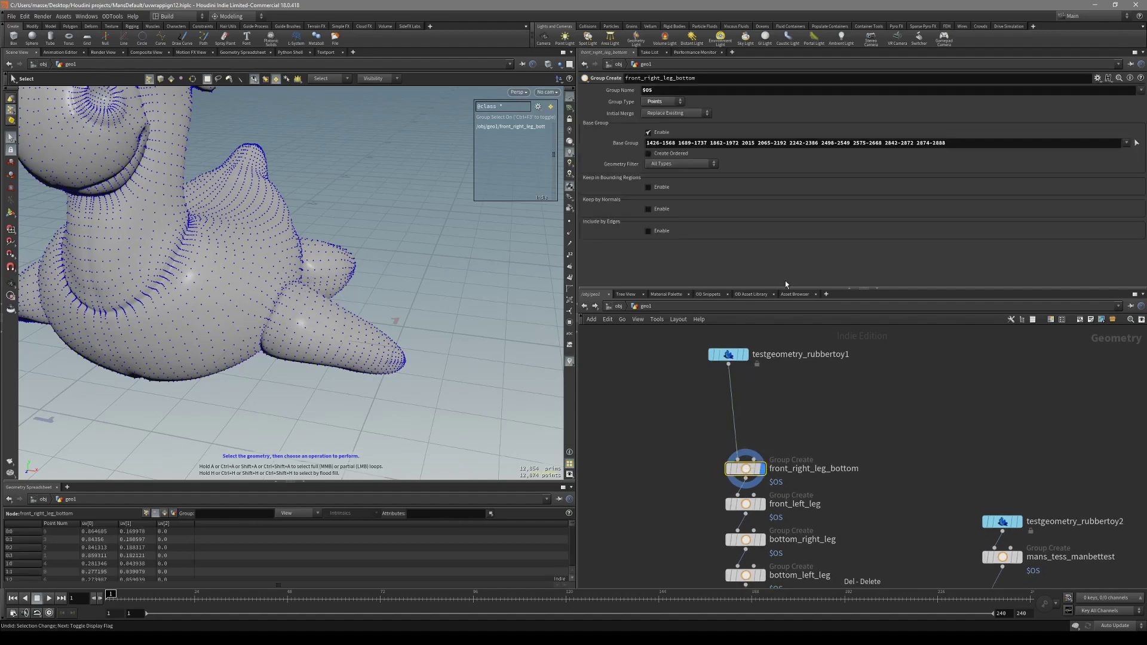
# Insert a Connectivity node between testgeometry_rubbertoy1 and front_right_leg_bottom, display it, and set its connectivity type to Point.
pyautogui.moveTo(837, 440); pyautogui.dragTo(828, 420, button='middle')
pyautogui.moveTo(760, 385); pyautogui.dragTo(751, 424, button='middle')
pyautogui.press('Tab')
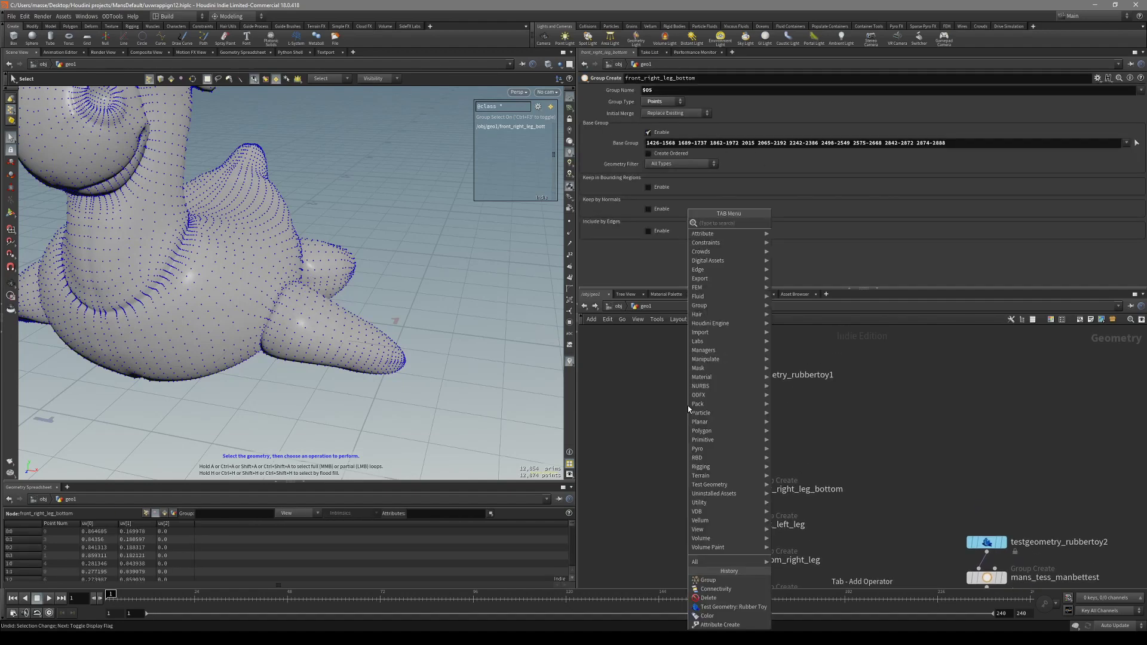
pyautogui.write('conn')
pyautogui.press('Return')
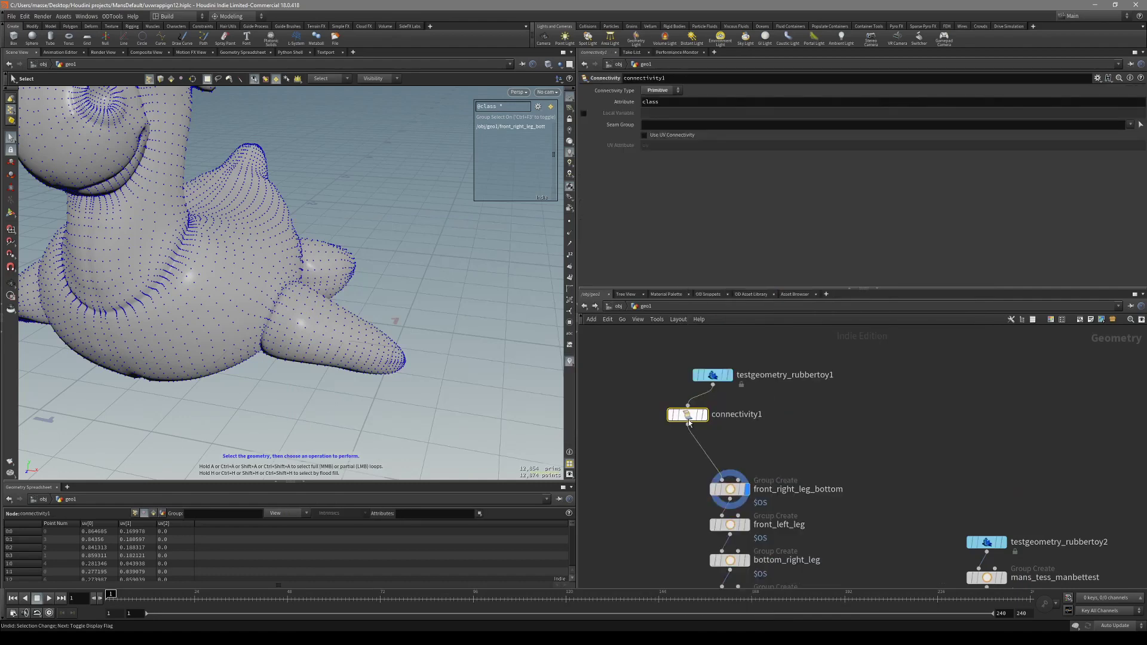
pyautogui.click(705, 415)
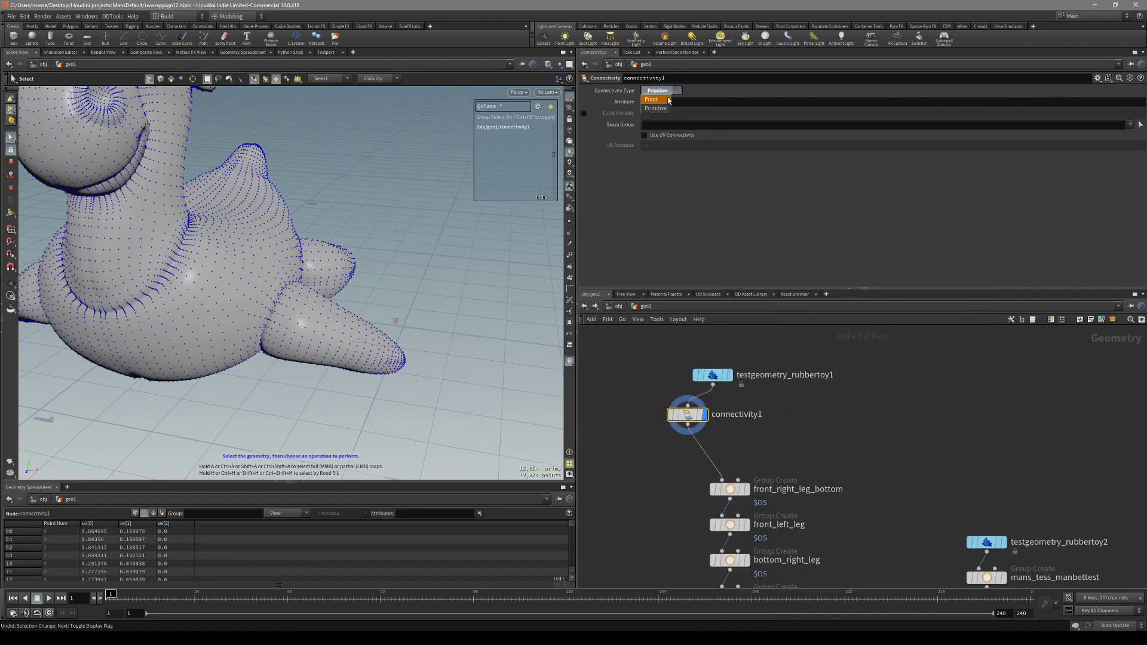
pyautogui.click(668, 100)
# List the toy's points by the class attribute in the viewport group list.
pyautogui.keyDown('alt'); pyautogui.moveTo(370, 251); pyautogui.dragTo(470, 184); pyautogui.keyUp('alt')
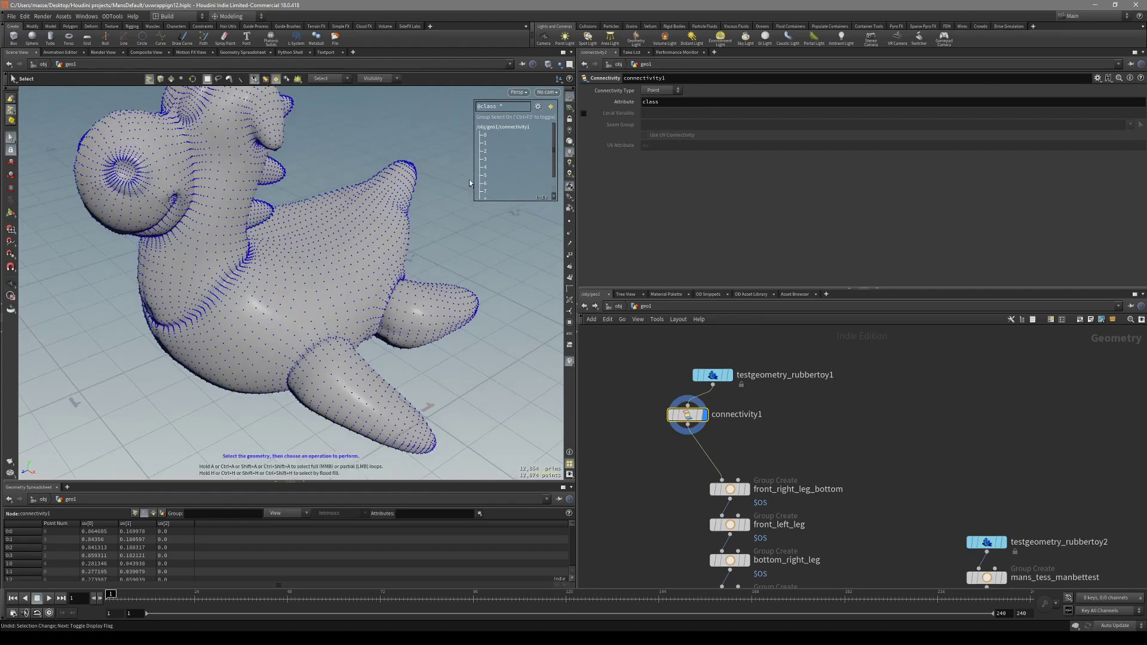
pyautogui.click(503, 127)
pyautogui.click(538, 106)
pyautogui.moveTo(557, 252)
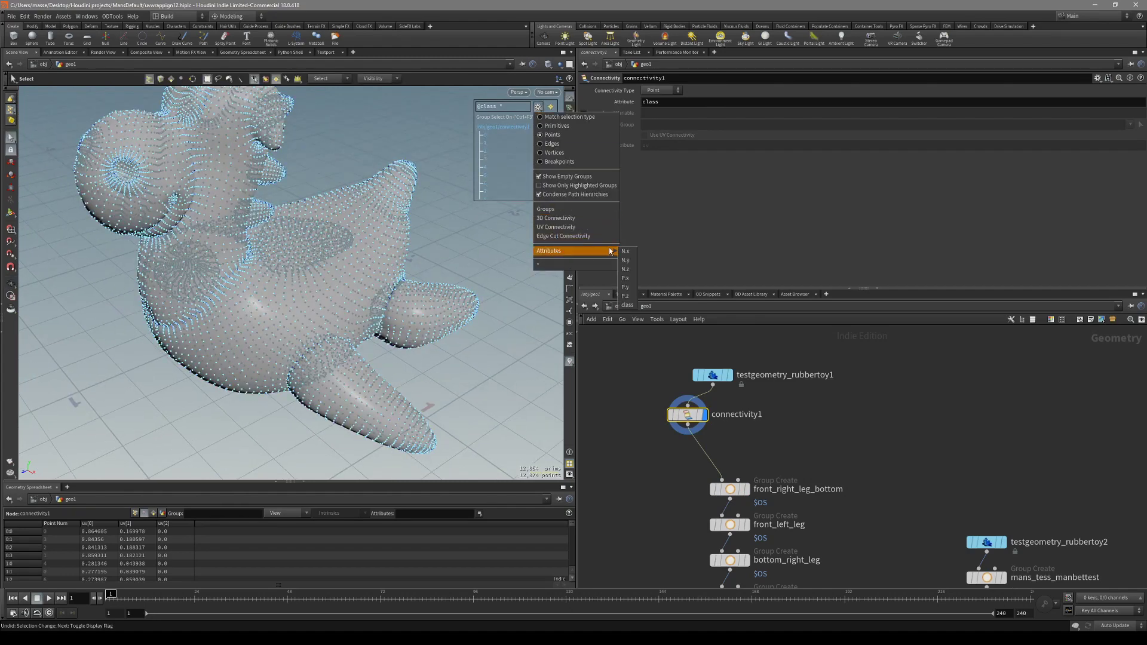
pyautogui.click(631, 307)
pyautogui.keyDown('alt'); pyautogui.moveTo(517, 259); pyautogui.dragTo(445, 257); pyautogui.keyUp('alt')
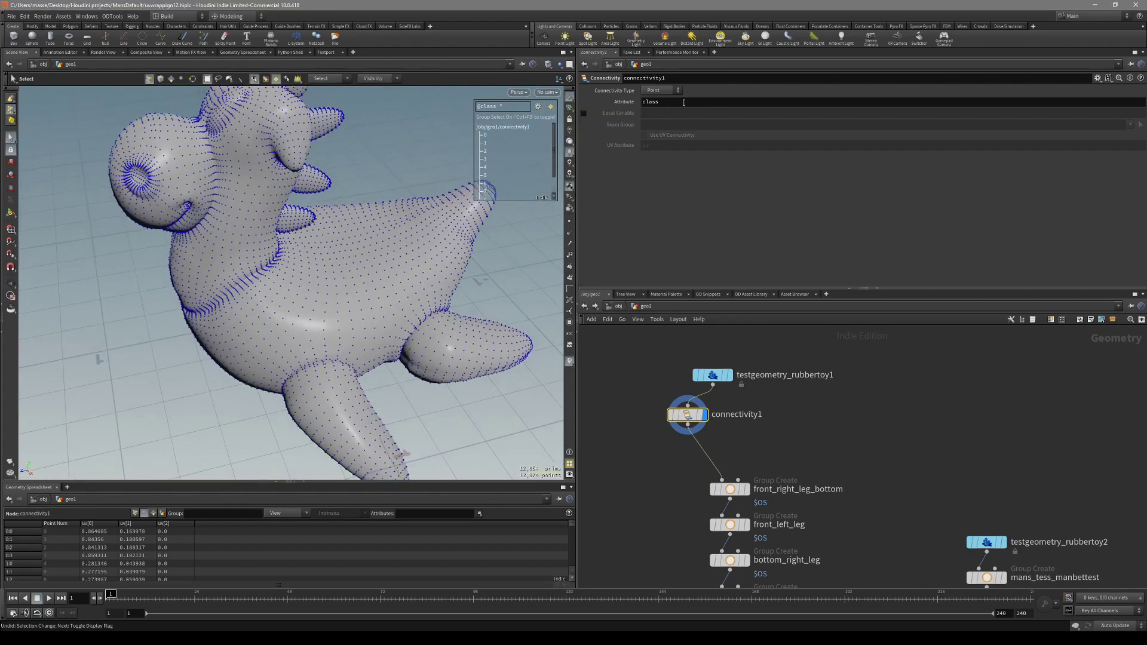
# Examine the toy's body, legs and spikes from behind and review the viewport's connected-geometry selection options.
pyautogui.keyDown('alt'); pyautogui.moveTo(413, 206); pyautogui.dragTo(311, 246); pyautogui.keyUp('alt')
pyautogui.moveTo(398, 292); pyautogui.dragTo(359, 247)
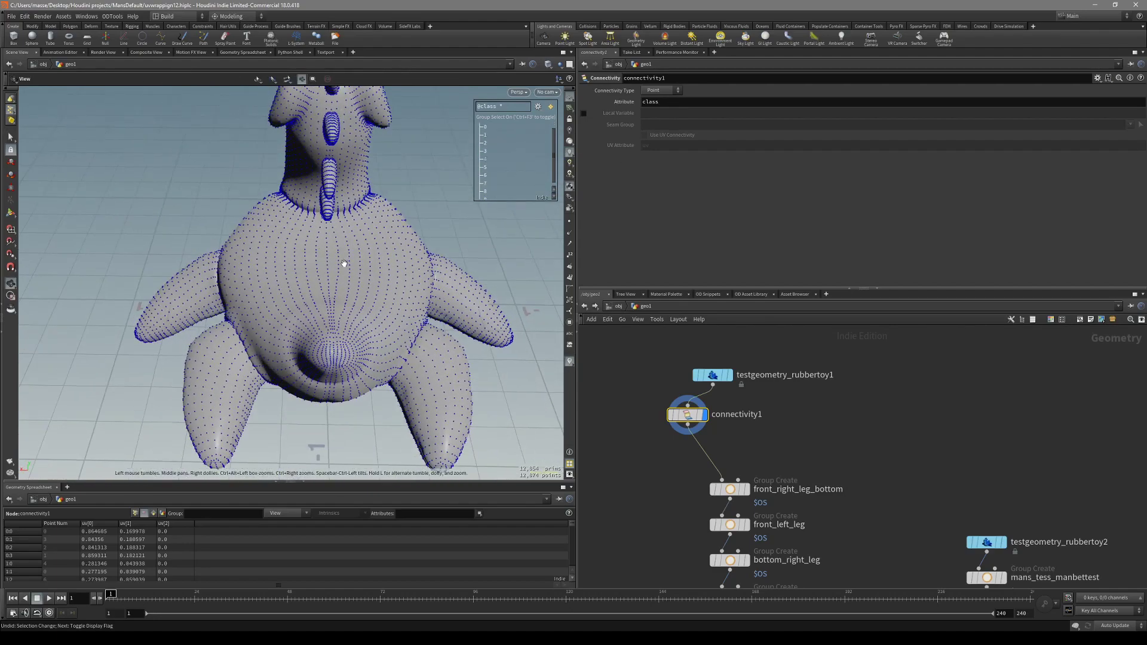
pyautogui.press('s')
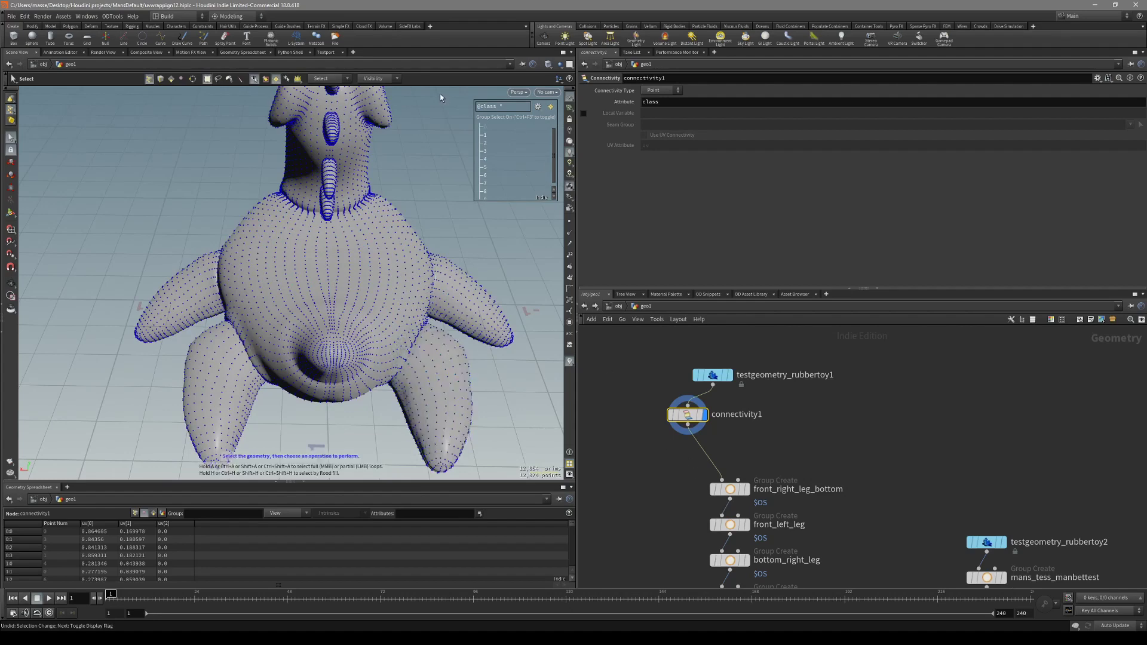
pyautogui.click(340, 79)
pyautogui.click(345, 90)
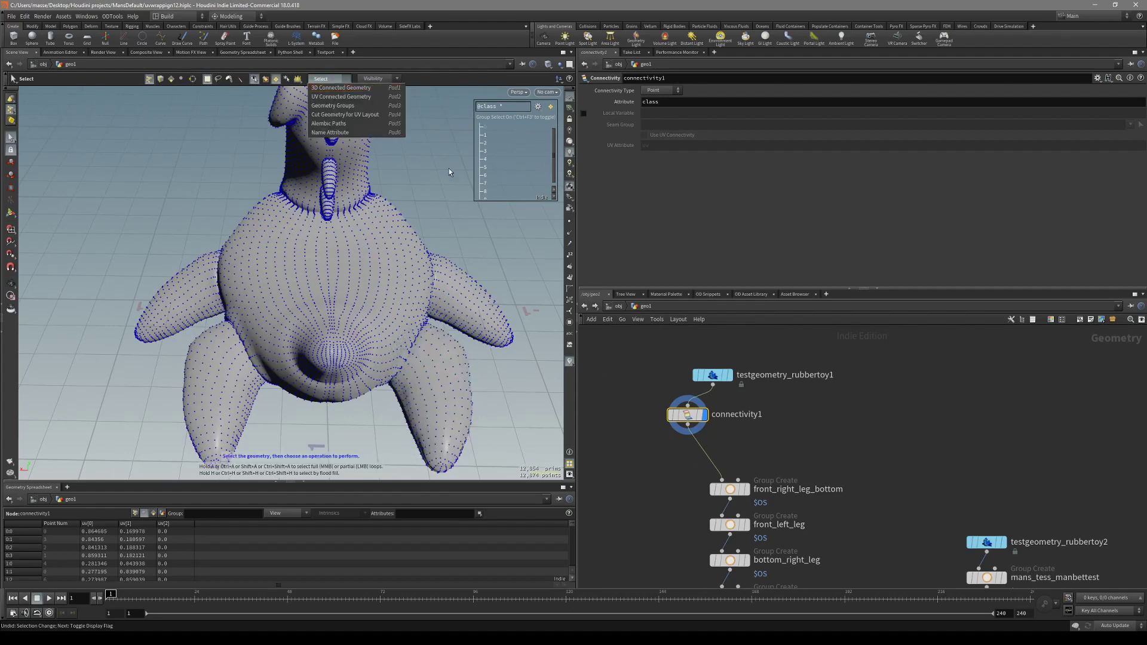
pyautogui.keyDown('alt'); pyautogui.moveTo(403, 234); pyautogui.dragTo(472, 182); pyautogui.keyUp('alt')
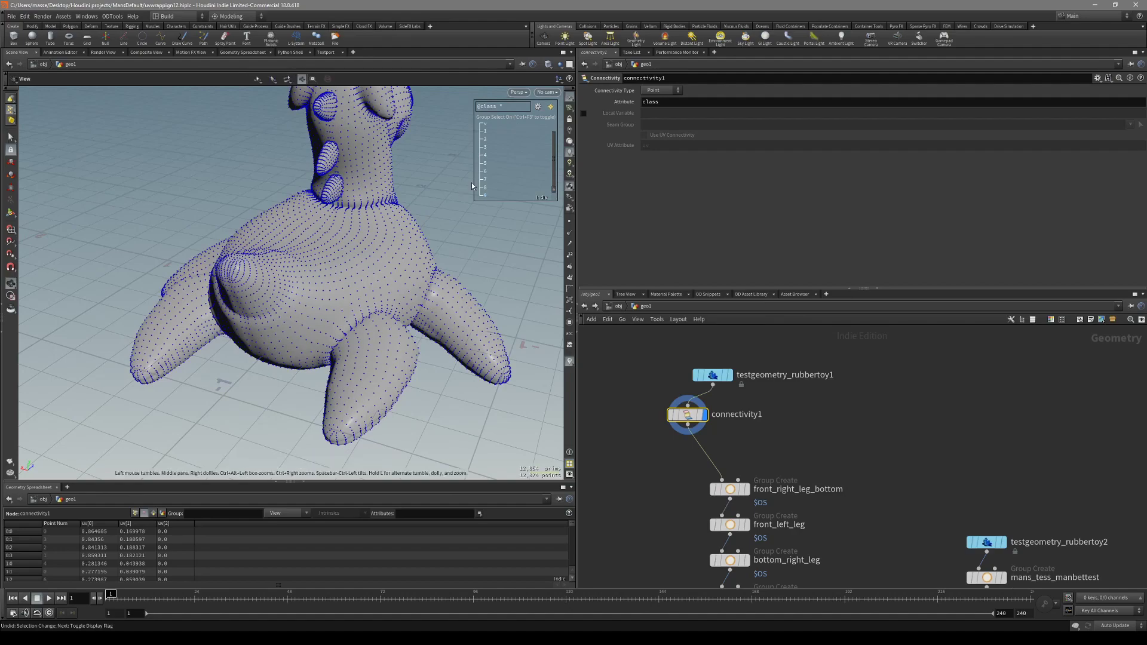
pyautogui.keyDown('alt'); pyautogui.moveTo(330, 157); pyautogui.dragTo(329, 219, button='middle'); pyautogui.keyUp('alt')
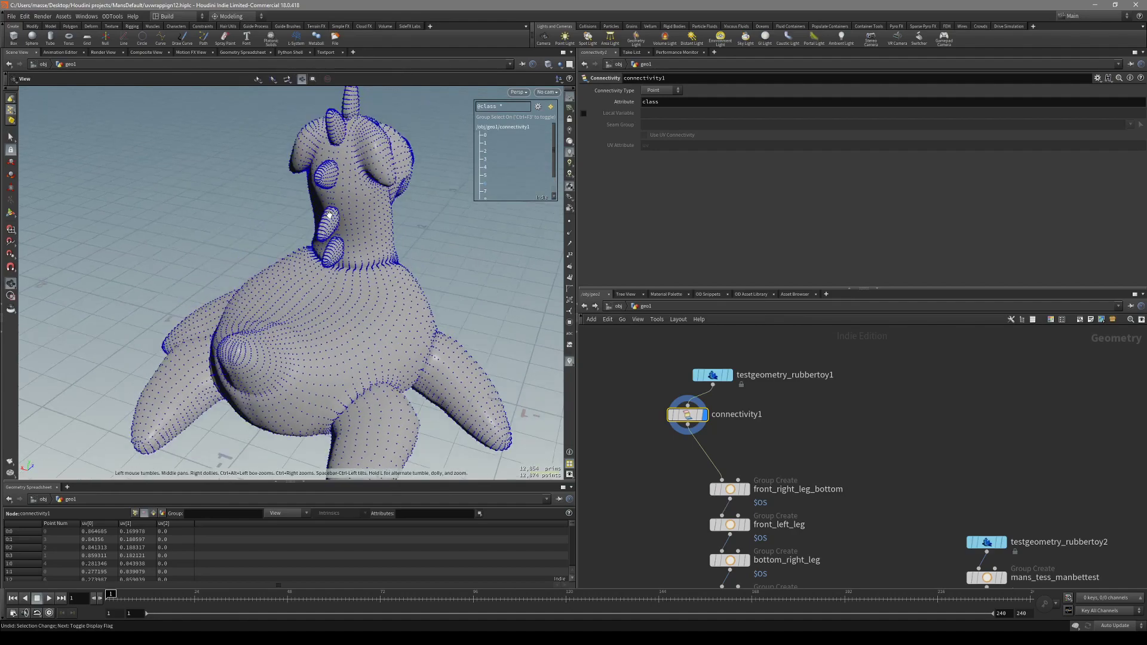
pyautogui.keyDown('alt'); pyautogui.moveTo(332, 123); pyautogui.dragTo(330, 166, button='middle'); pyautogui.keyUp('alt')
pyautogui.moveTo(331, 166); pyautogui.dragTo(445, 317)
pyautogui.press('s')
pyautogui.click(730, 488)
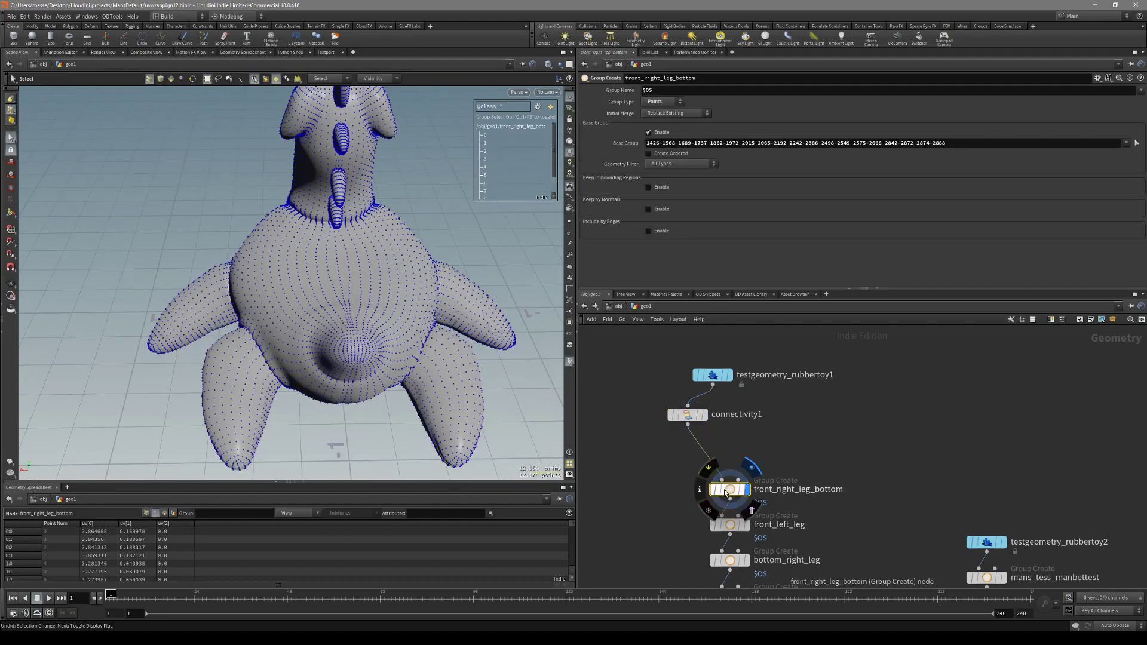
pyautogui.click(1136, 142)
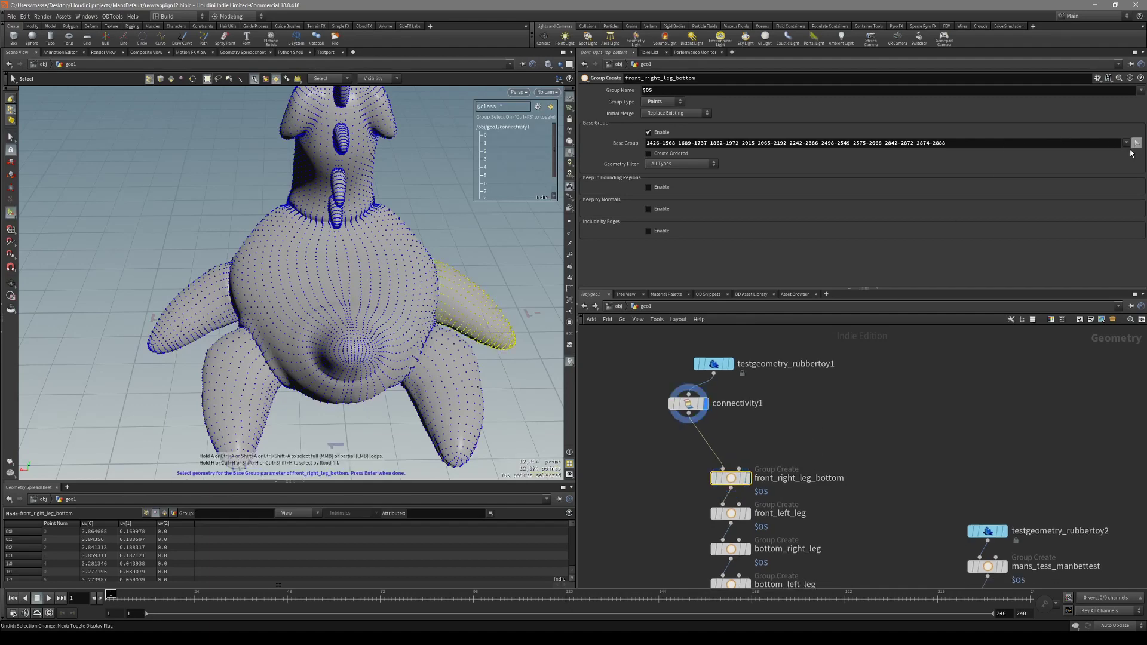
pyautogui.click(489, 276)
pyautogui.keyDown('alt'); pyautogui.moveTo(476, 233); pyautogui.dragTo(469, 240, button='middle'); pyautogui.keyUp('alt')
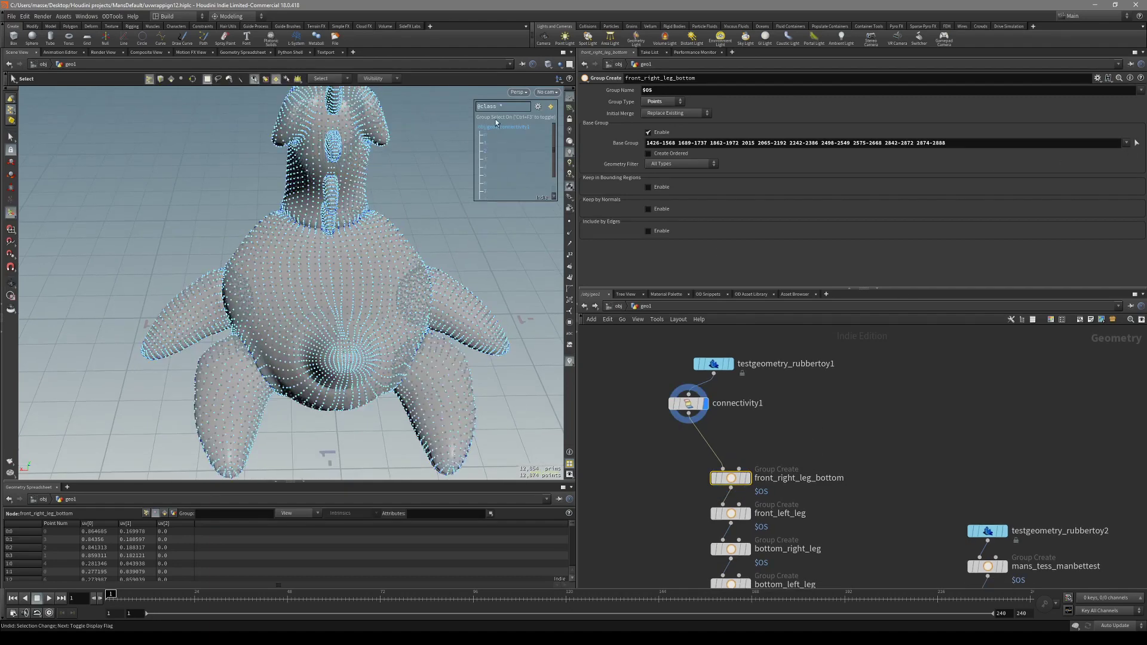
pyautogui.click(476, 312)
pyautogui.keyDown('shift'); pyautogui.click(462, 350); pyautogui.keyUp('shift')
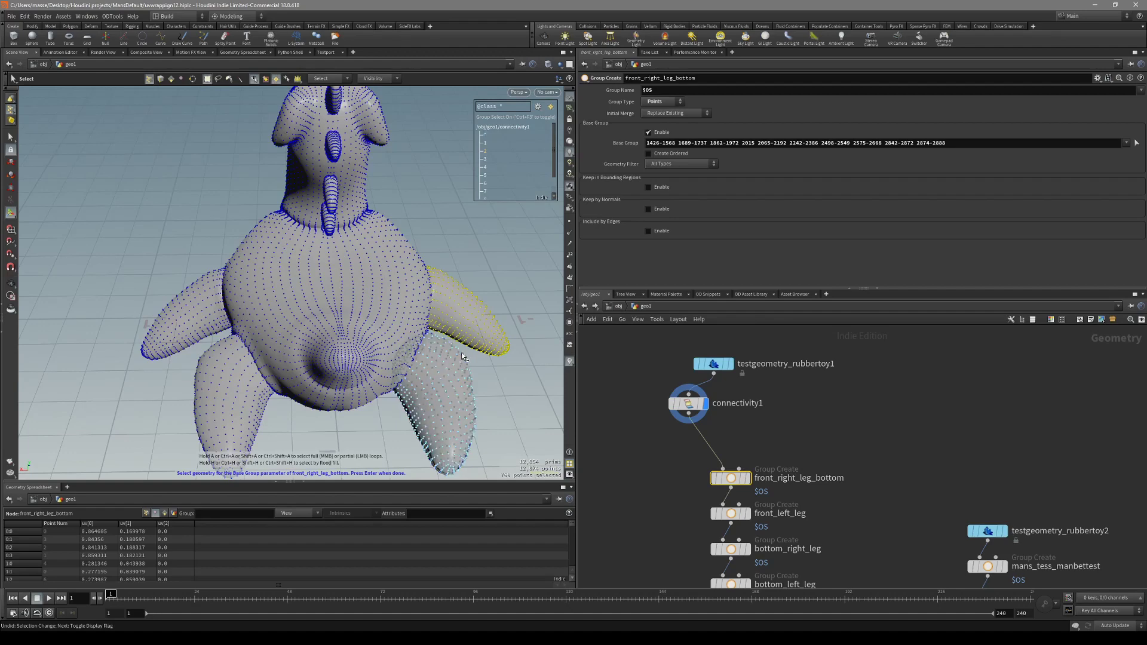
pyautogui.press('Return')
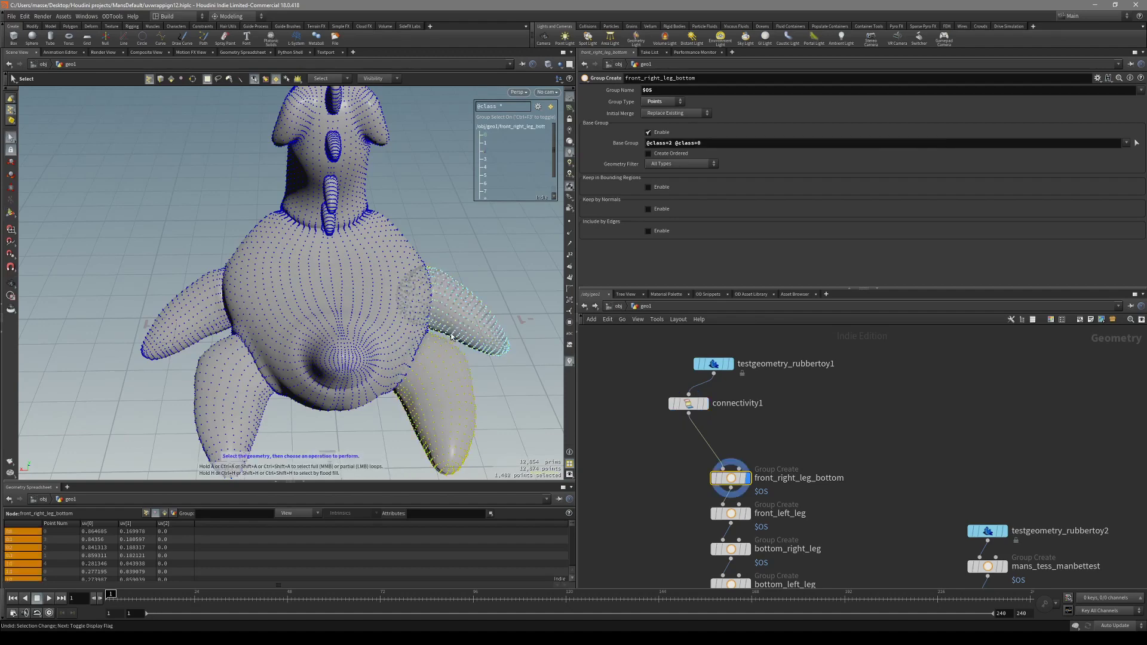
pyautogui.keyDown('alt'); pyautogui.moveTo(453, 334); pyautogui.dragTo(581, 198); pyautogui.keyUp('alt')
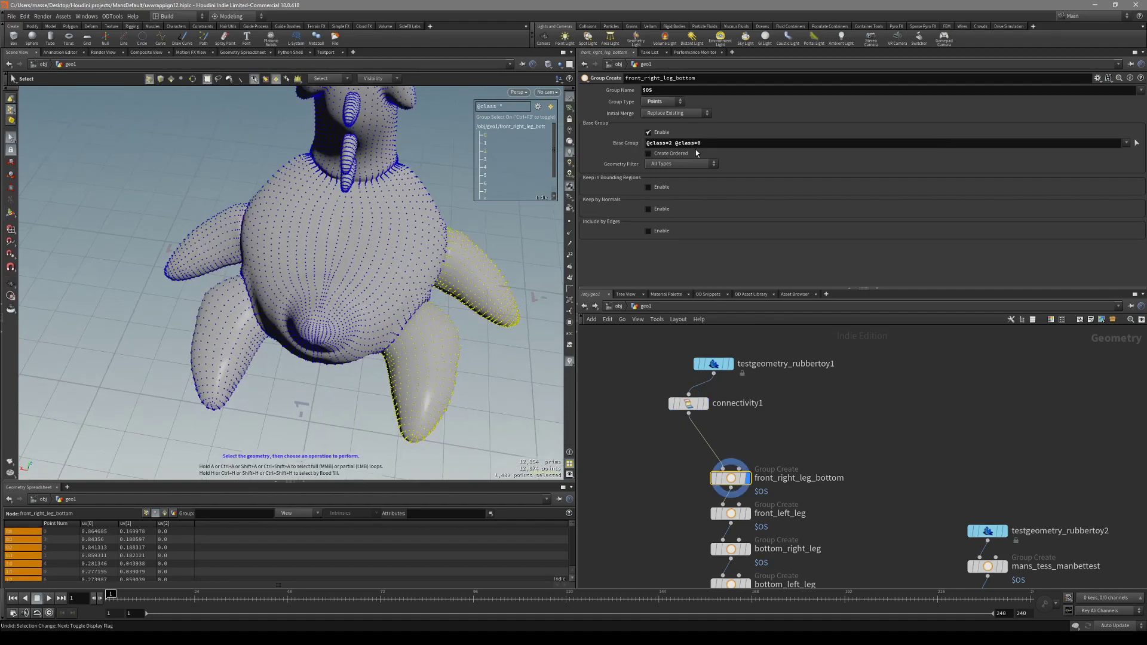
pyautogui.moveTo(743, 474); pyautogui.dragTo(750, 423, button='middle')
pyautogui.moveTo(740, 427); pyautogui.dragTo(698, 404)
pyautogui.click(734, 463)
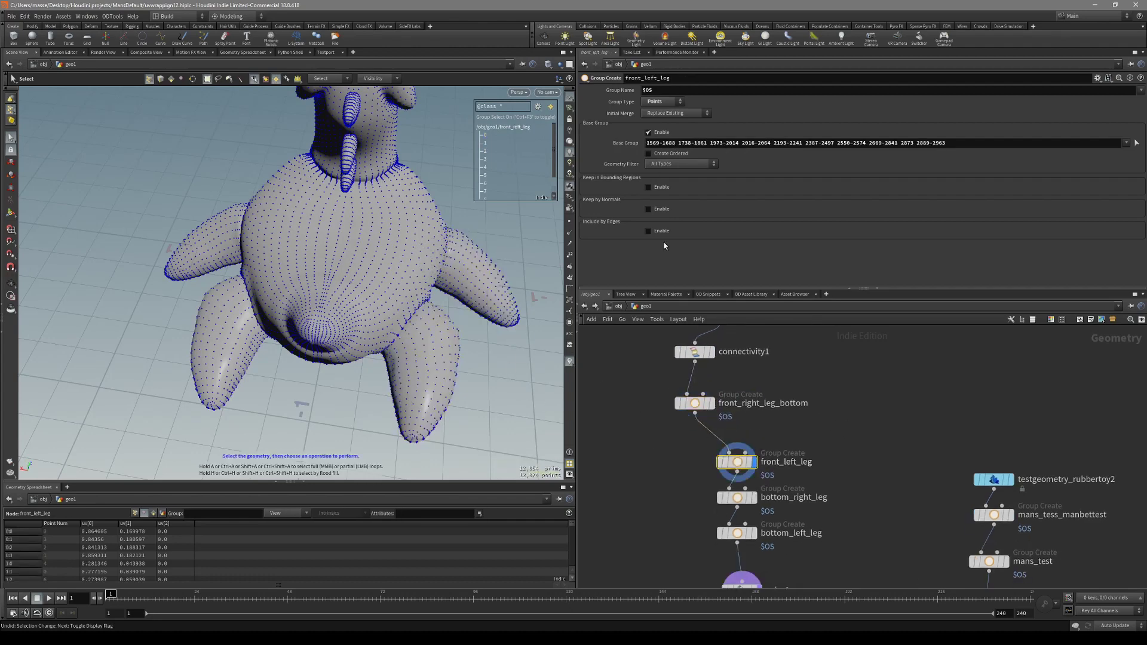
pyautogui.click(1133, 144)
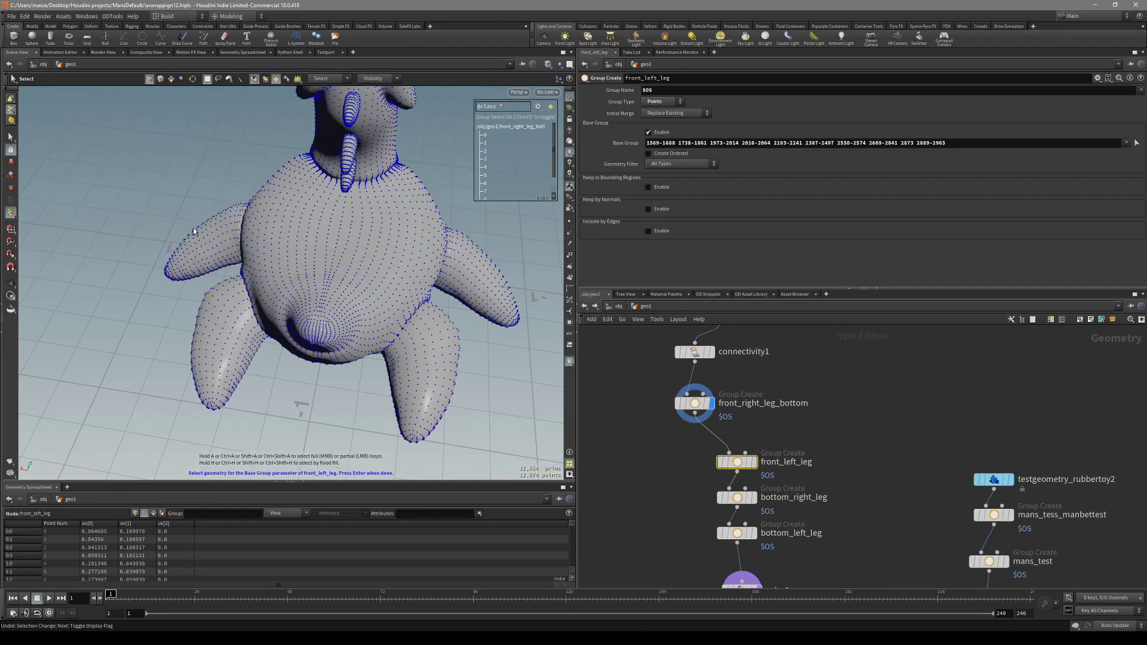
pyautogui.keyDown('shift'); pyautogui.click(214, 312); pyautogui.keyUp('shift')
pyautogui.press('Return')
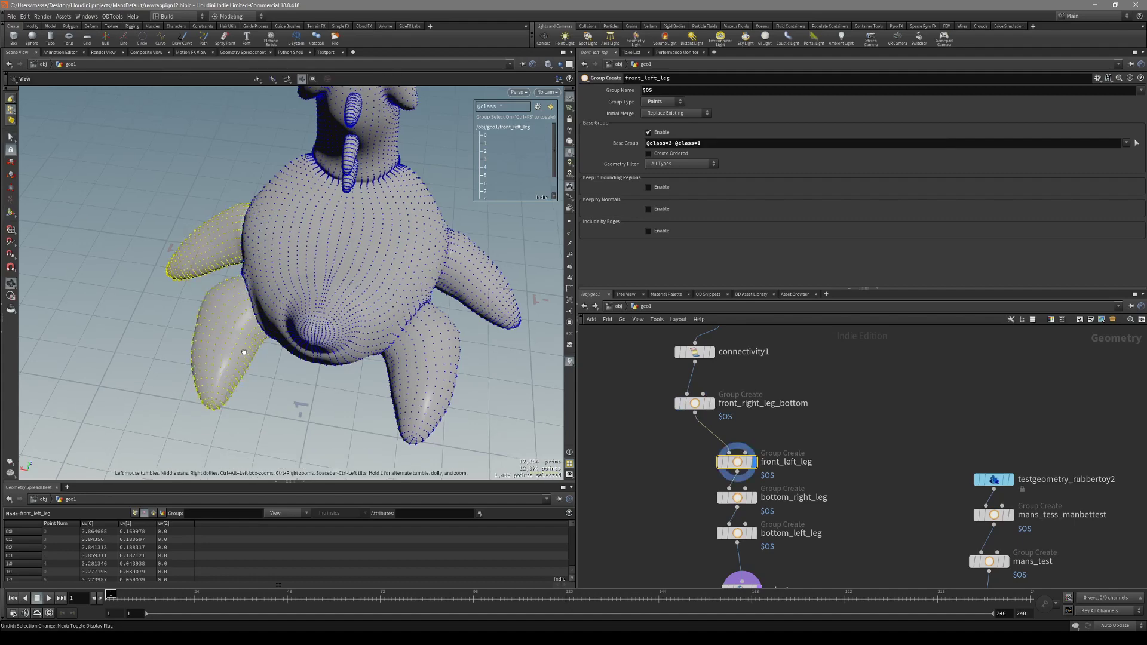
# Delete the bottom_right_leg and bottom_left_leg nodes, align front_left_leg beneath front_right_leg_bottom, and display each remaining group.
pyautogui.press('Delete')
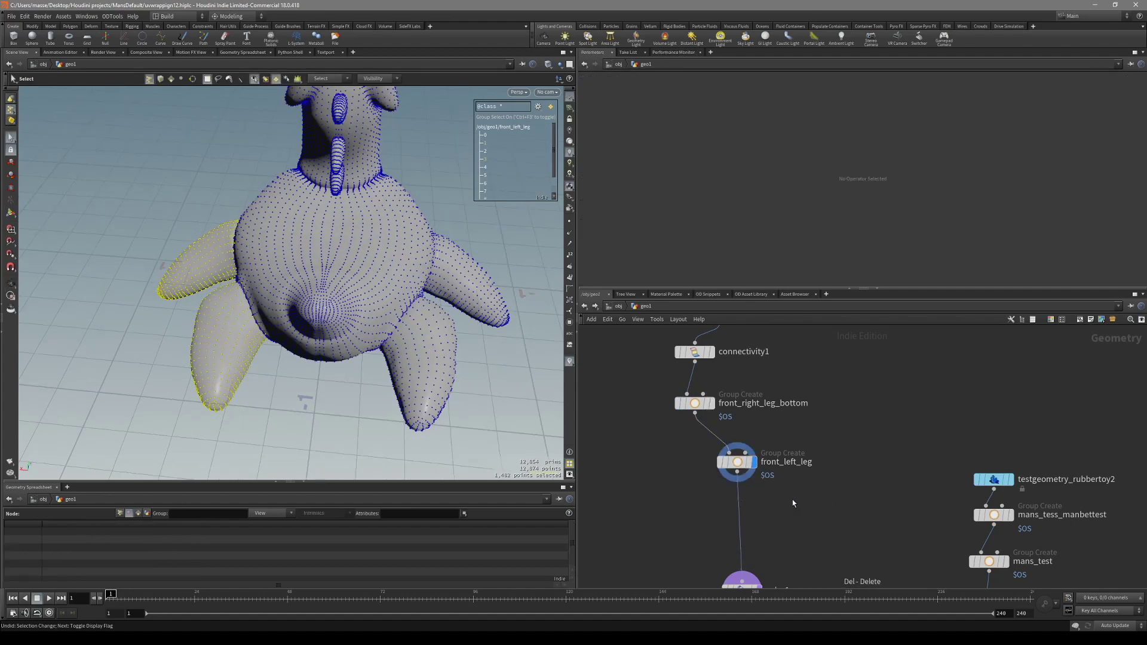
pyautogui.click(695, 403)
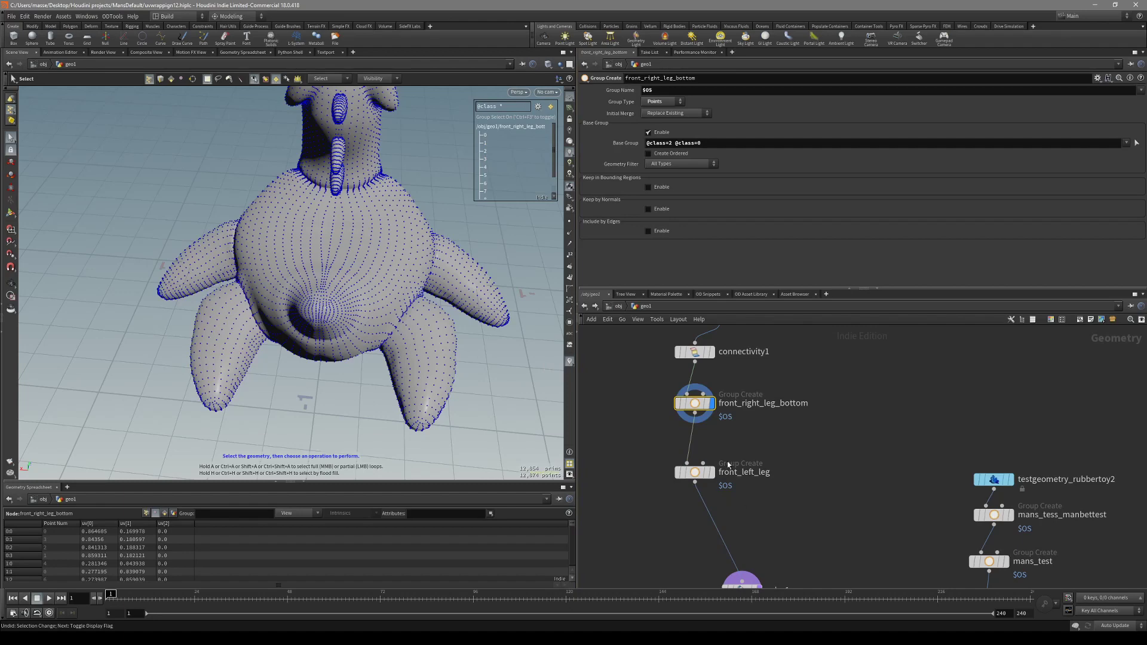
pyautogui.click(695, 471)
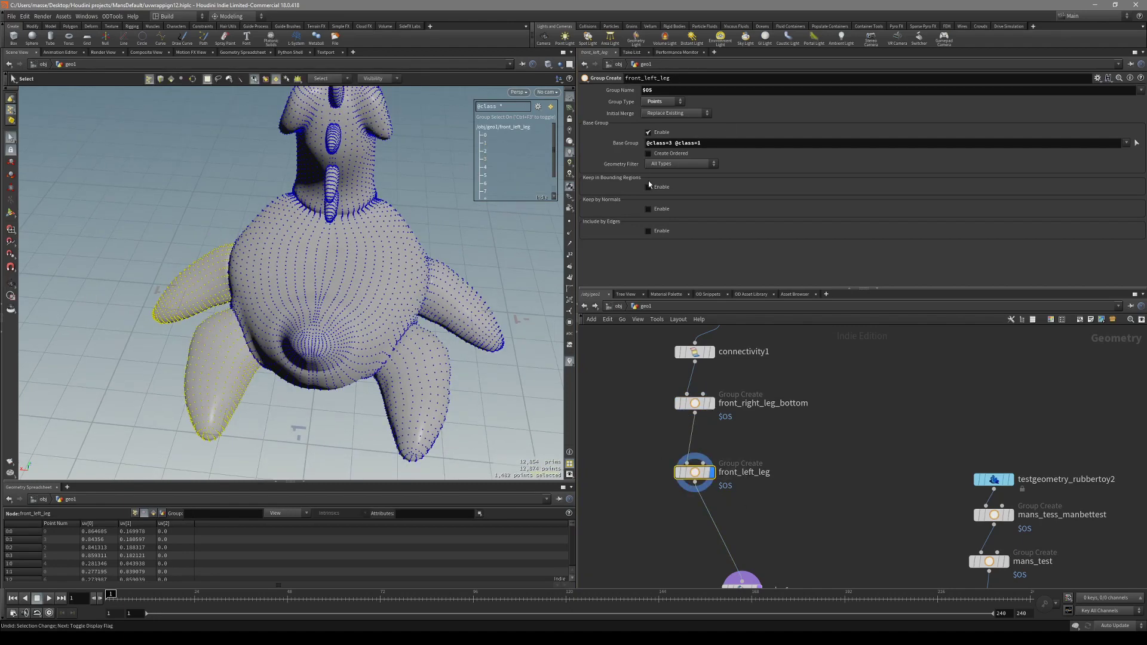
# Display connectivity1 and move the testgeometry_rubbertoy1 node further above it, leaving room between the two nodes.
pyautogui.click(711, 353)
pyautogui.keyDown('alt'); pyautogui.moveTo(463, 303); pyautogui.dragTo(413, 300); pyautogui.keyUp('alt')
pyautogui.moveTo(812, 340); pyautogui.dragTo(820, 452, button='middle')
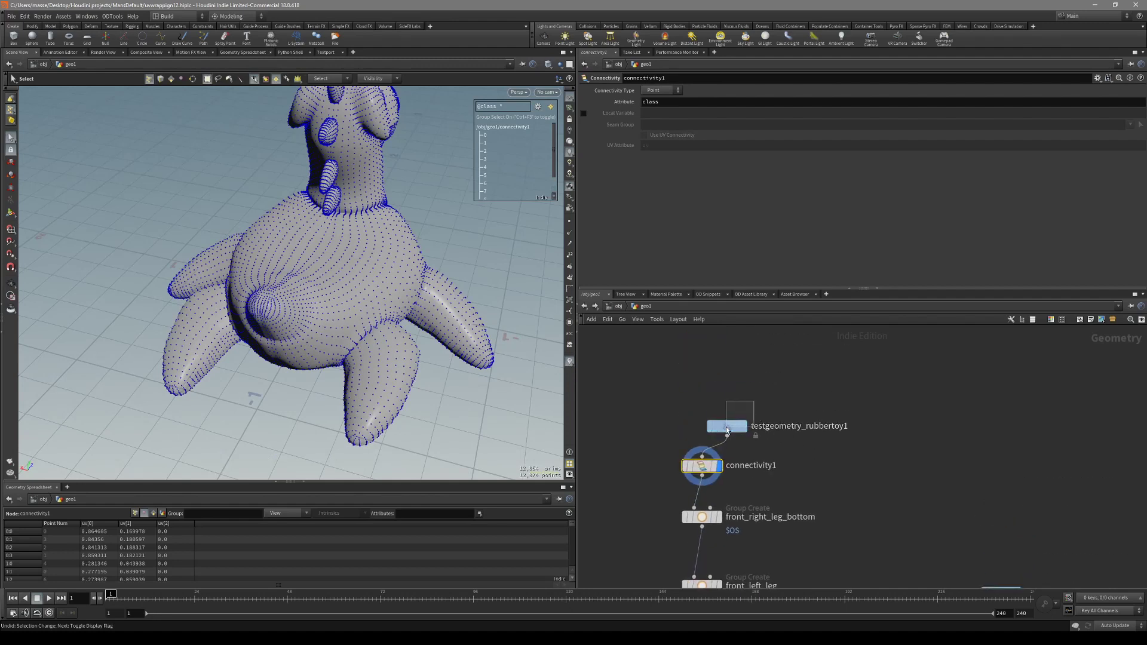
pyautogui.moveTo(727, 430); pyautogui.dragTo(728, 392)
# On testgeometry_rubbertoy1, grow a primitive selection into a patch on a right leg and PolyExtrude it with a Y translate of 0.054683.
pyautogui.press('4')
pyautogui.click(454, 314)
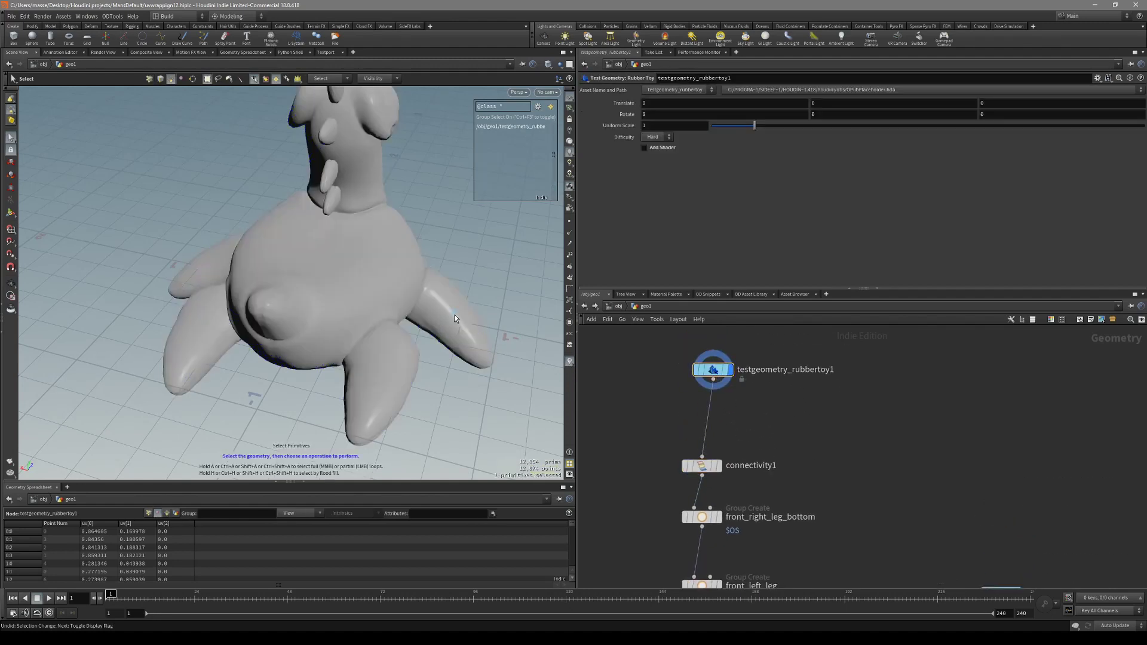
pyautogui.hotkey('shift', 'g')
pyautogui.hotkey('shift', 'g')
pyautogui.hotkey('shift', 'w')
pyautogui.press('c')
pyautogui.click(509, 316)
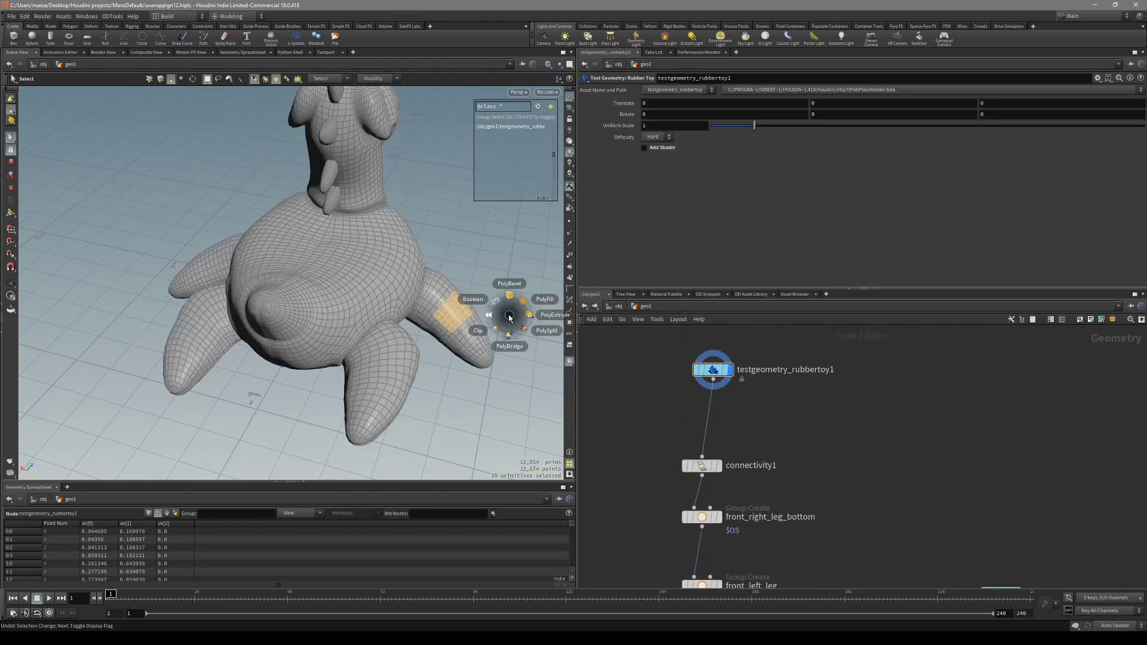
pyautogui.click(504, 335)
pyautogui.click(466, 322)
pyautogui.click(499, 324)
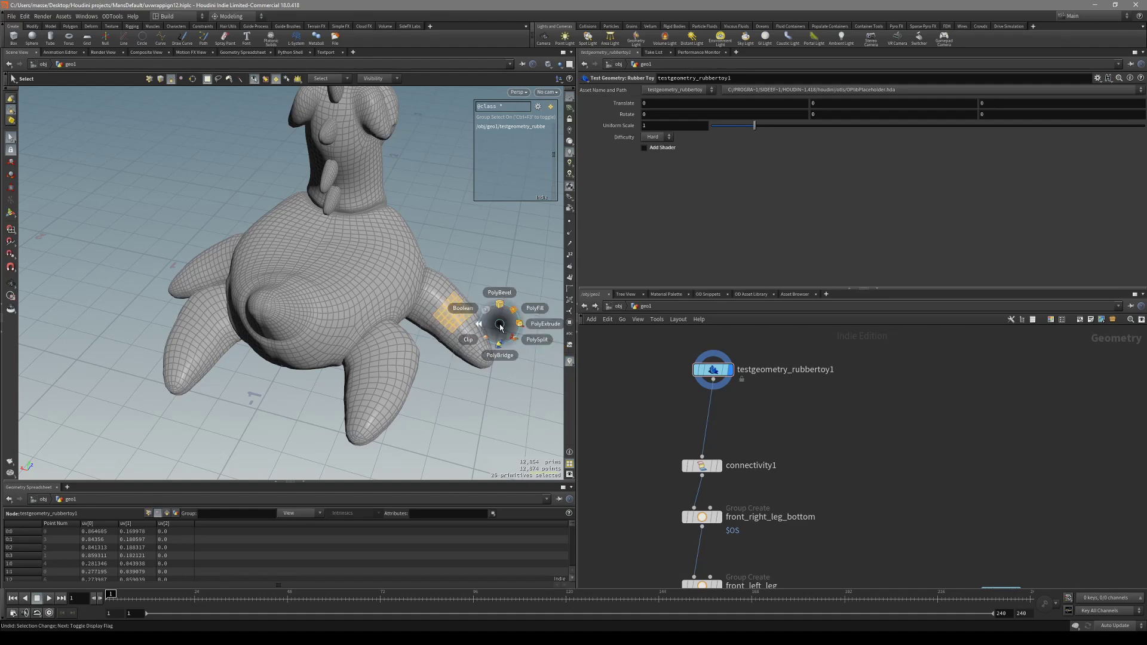
pyautogui.click(510, 328)
# Examine the extruded patch on the toy's leg up close with wireframe shading.
pyautogui.moveTo(460, 301)
pyautogui.keyDown('alt'); pyautogui.mouseDown()
pyautogui.moveTo(500, 274)
pyautogui.moveTo(432, 300)
pyautogui.moveTo(383, 297)
pyautogui.mouseUp(); pyautogui.keyUp('alt')
pyautogui.press('s')
pyautogui.press('4')
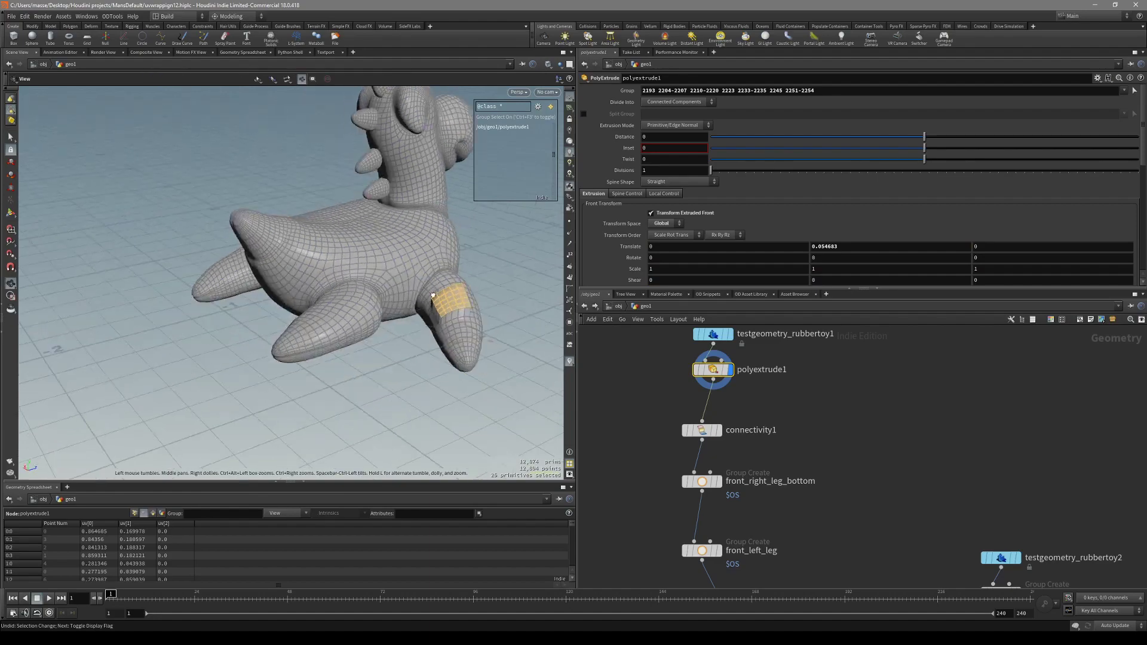
pyautogui.keyDown('alt'); pyautogui.moveTo(418, 299); pyautogui.dragTo(466, 317, button='right'); pyautogui.keyUp('alt')
pyautogui.click(506, 317)
pyautogui.hotkey('shift', 'w')
pyautogui.moveTo(505, 316)
pyautogui.keyDown('alt'); pyautogui.mouseDown()
pyautogui.moveTo(486, 344)
pyautogui.moveTo(508, 326)
pyautogui.mouseUp(); pyautogui.keyUp('alt')
pyautogui.hotkey('shift', 'w')
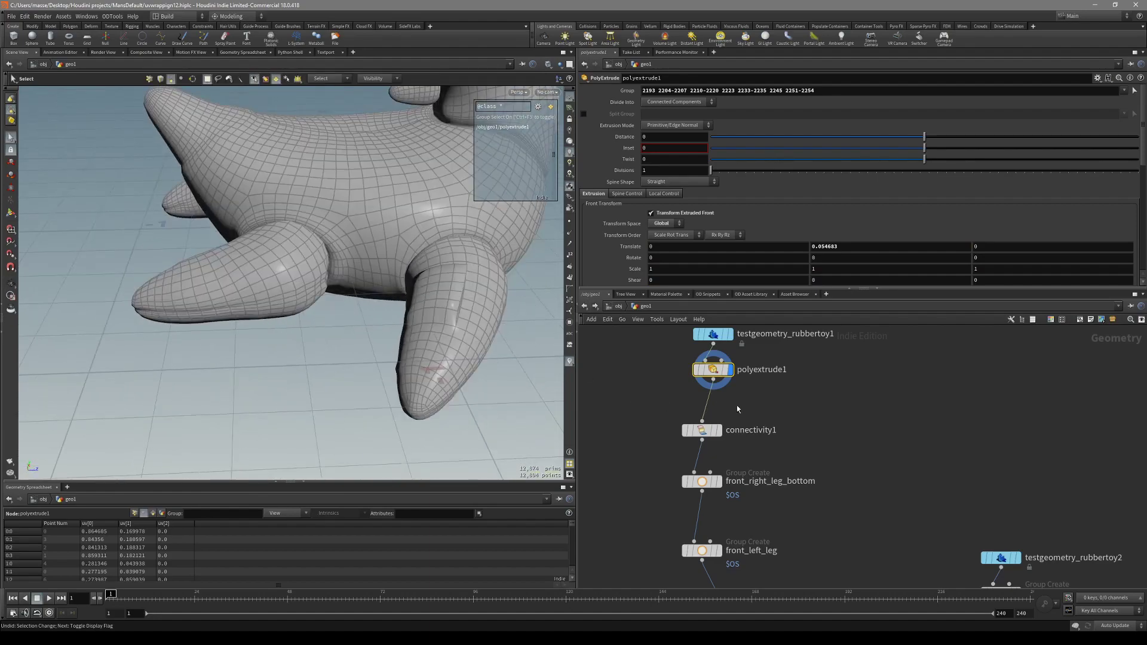
# Display front_right_leg_bottom and front_left_leg in turn to check their class-based groups with the leg extrusion upstream.
pyautogui.moveTo(746, 454); pyautogui.dragTo(750, 443, button='middle')
pyautogui.click(724, 470)
pyautogui.keyDown('alt'); pyautogui.moveTo(121, 241); pyautogui.dragTo(472, 326); pyautogui.keyUp('alt')
pyautogui.moveTo(723, 527); pyautogui.dragTo(721, 536)
pyautogui.click(723, 539)
pyautogui.keyDown('alt'); pyautogui.moveTo(299, 383); pyautogui.dragTo(523, 246); pyautogui.keyUp('alt')
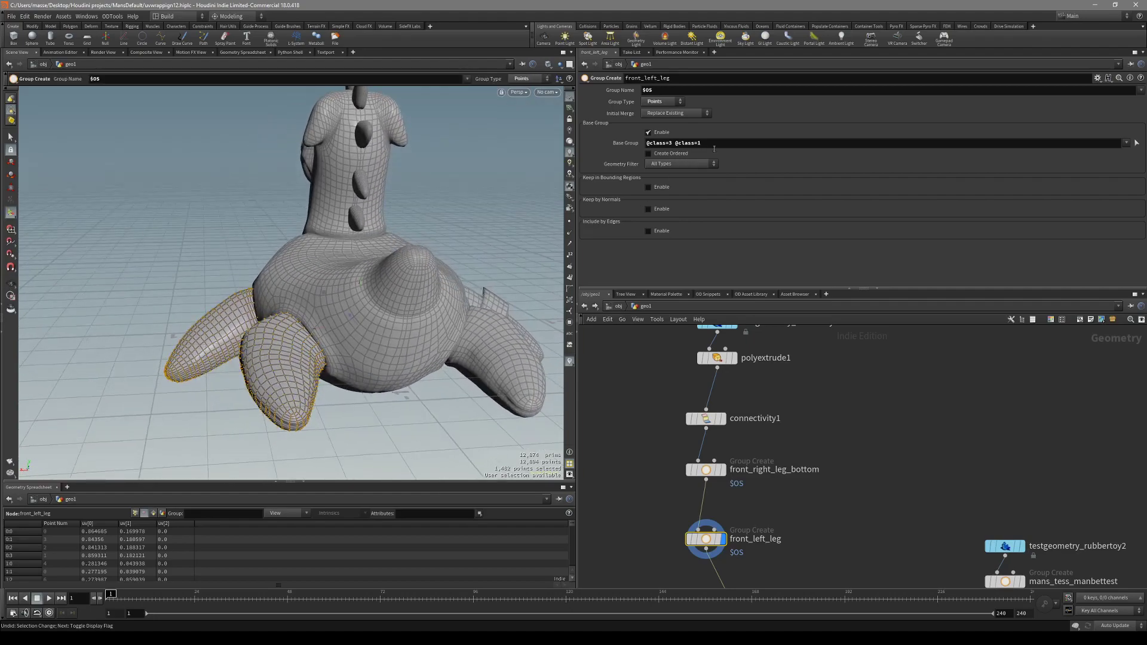
pyautogui.moveTo(401, 255)
pyautogui.mouseDown()
pyautogui.moveTo(395, 323)
pyautogui.moveTo(283, 343)
pyautogui.moveTo(314, 324)
pyautogui.moveTo(296, 337)
pyautogui.moveTo(450, 362)
pyautogui.moveTo(397, 353)
pyautogui.mouseUp()
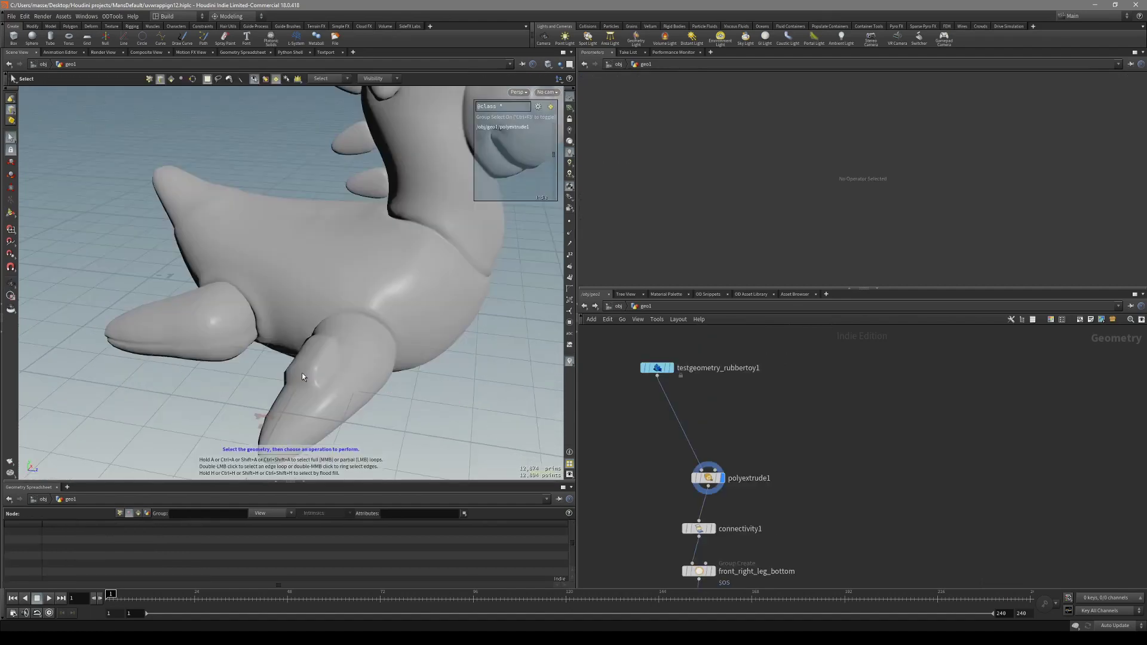
# Show the extruded toy in wireframe and add a Box node beside testgeometry_rubbertoy1.
pyautogui.hotkey('shift', 'w')
pyautogui.moveTo(302, 373)
pyautogui.mouseDown()
pyautogui.moveTo(378, 358)
pyautogui.moveTo(305, 345)
pyautogui.mouseUp()
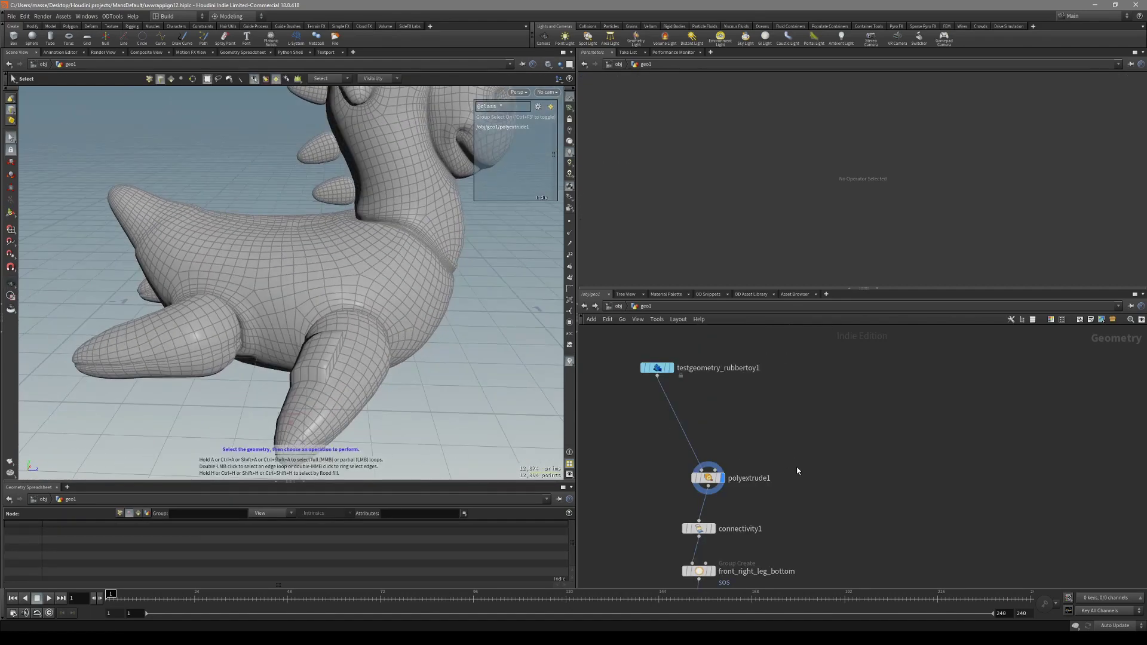
pyautogui.press('Escape')
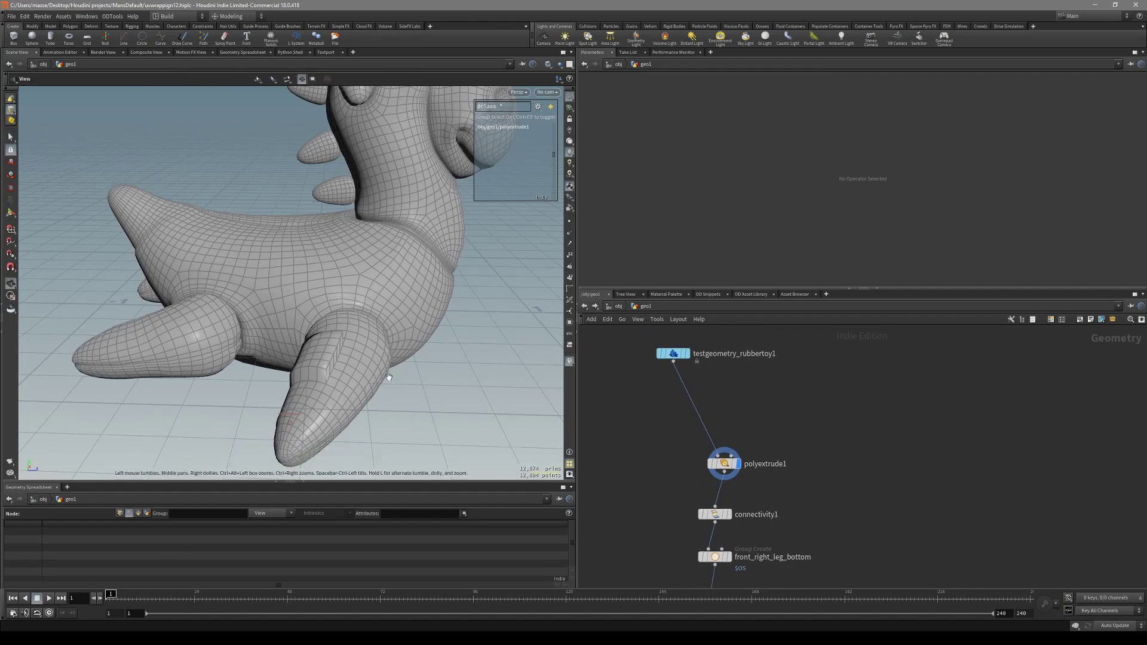
pyautogui.keyDown('alt'); pyautogui.moveTo(389, 377); pyautogui.dragTo(426, 370); pyautogui.keyUp('alt')
pyautogui.moveTo(785, 421)
pyautogui.mouseDown(button='middle')
pyautogui.moveTo(774, 439)
pyautogui.moveTo(790, 436)
pyautogui.mouseUp(button='middle')
pyautogui.click(659, 376)
pyautogui.press('Tab')
pyautogui.write('bla')
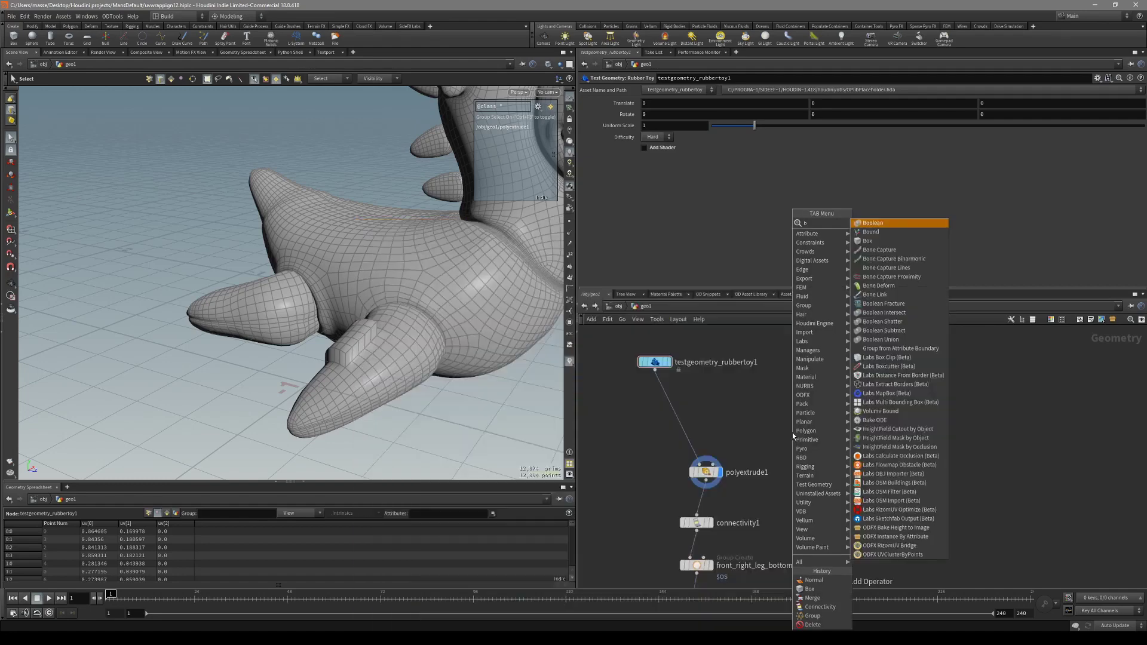
pyautogui.press('Return')
pyautogui.click(800, 430)
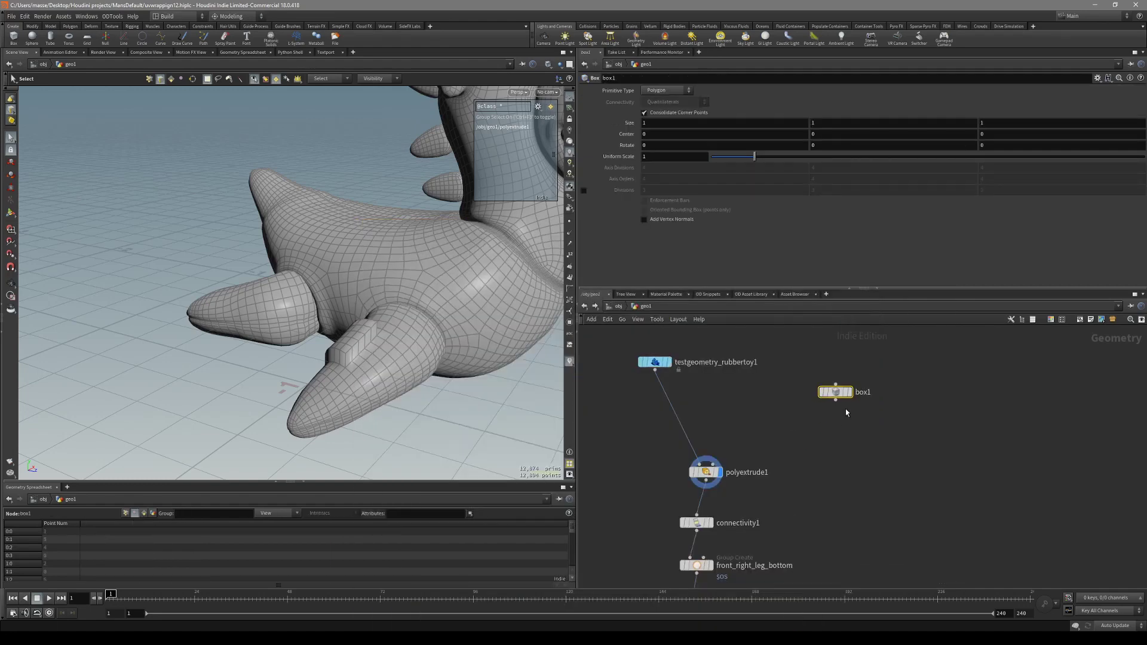
# Wire a Normal node after box1 and display it.
pyautogui.moveTo(835, 400); pyautogui.dragTo(846, 434)
pyautogui.write('no')
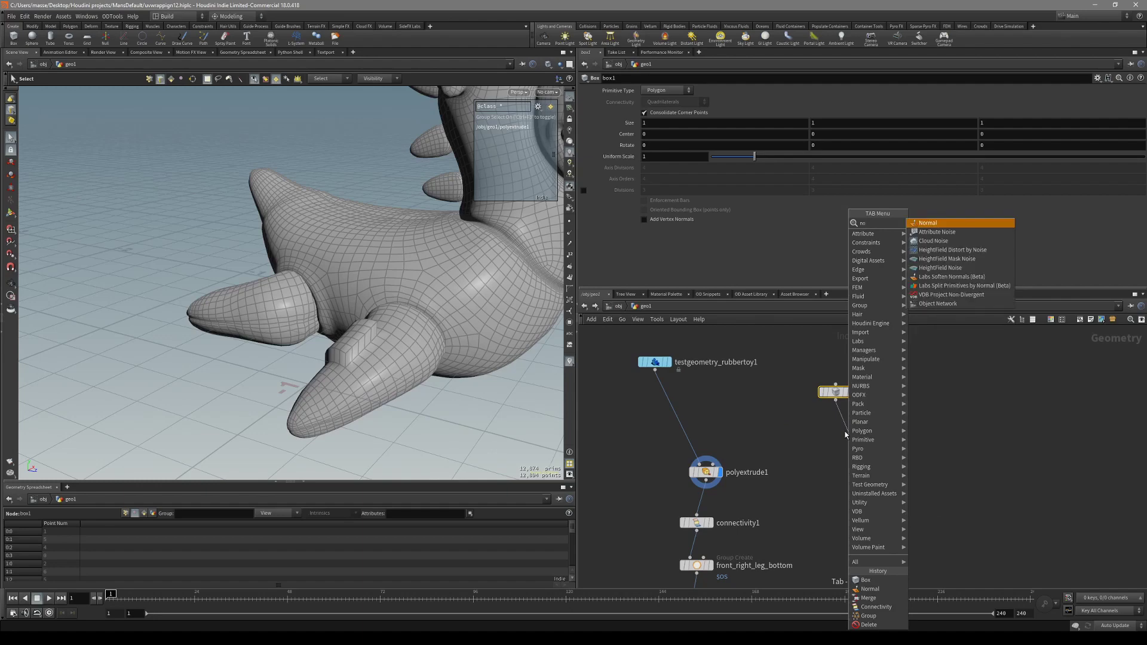
pyautogui.press('Return')
pyautogui.click(846, 435)
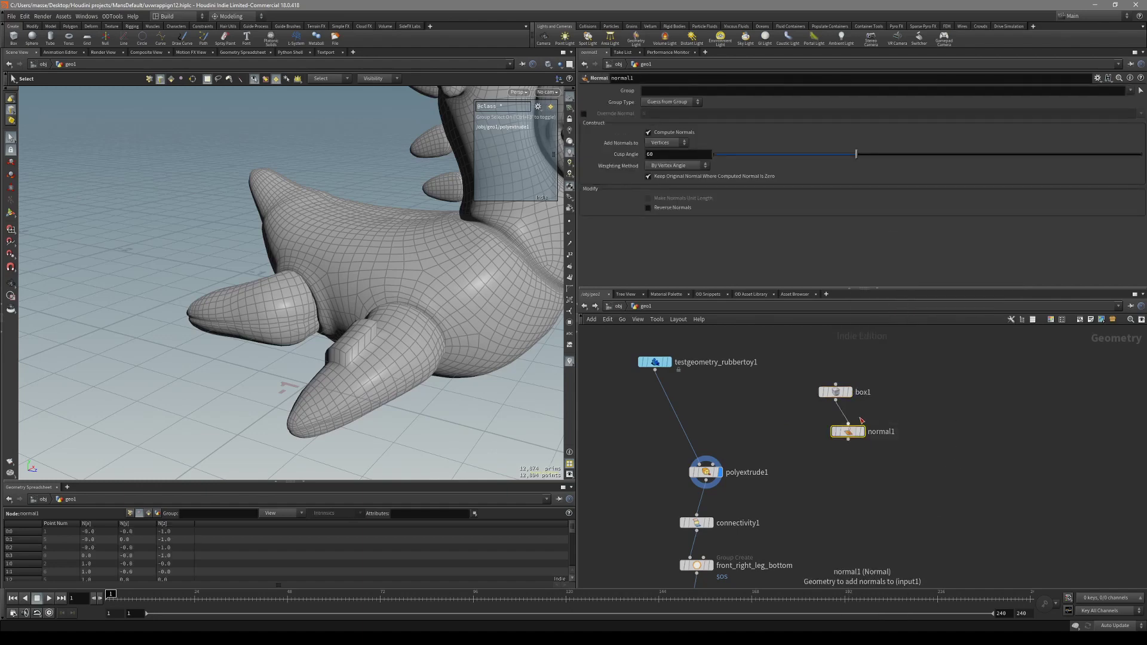
pyautogui.click(862, 432)
# Combine testgeometry_rubbertoy1 and normal1 in a Merge node, with the toy as first input, and display the merged geometry.
pyautogui.click(656, 362)
pyautogui.keyDown('shift'); pyautogui.click(850, 431); pyautogui.keyUp('shift')
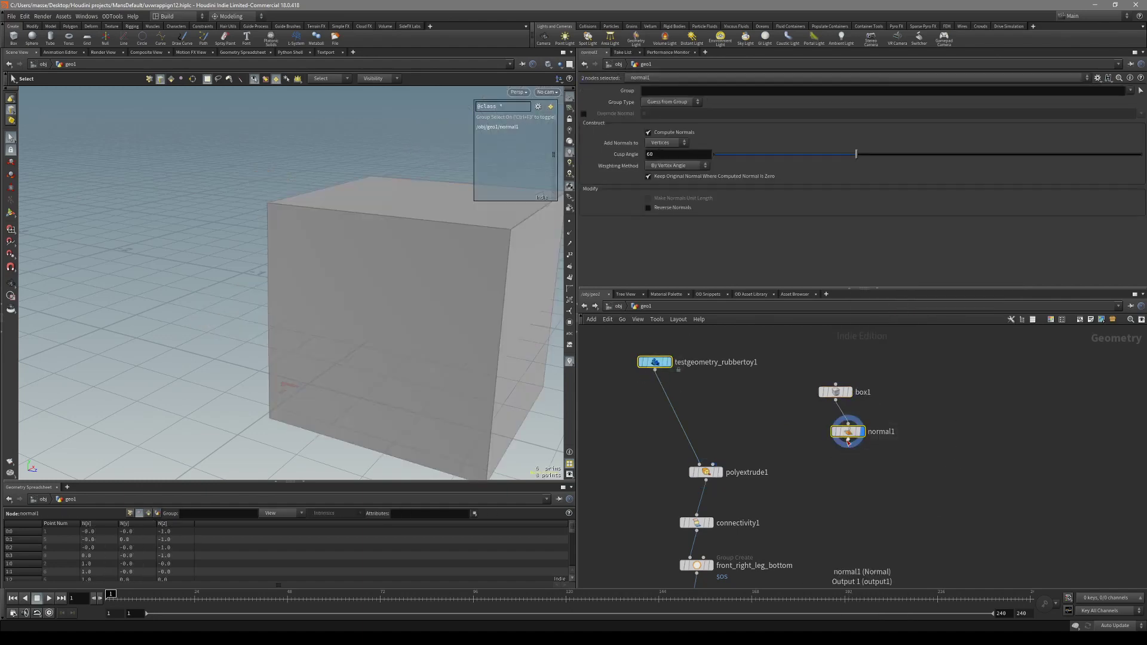
pyautogui.keyDown('alt'); pyautogui.click(848, 439); pyautogui.keyUp('alt')
pyautogui.click(717, 404)
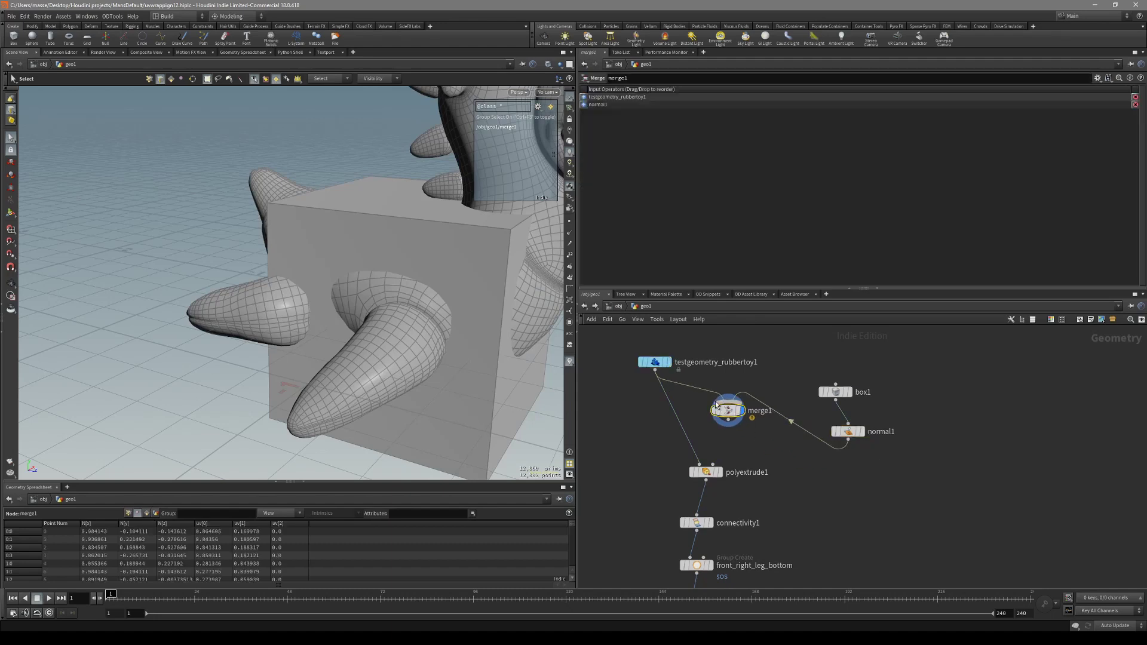
pyautogui.keyDown('alt'); pyautogui.moveTo(430, 333); pyautogui.dragTo(413, 336); pyautogui.keyUp('alt')
pyautogui.scroll(5, 693, 375)
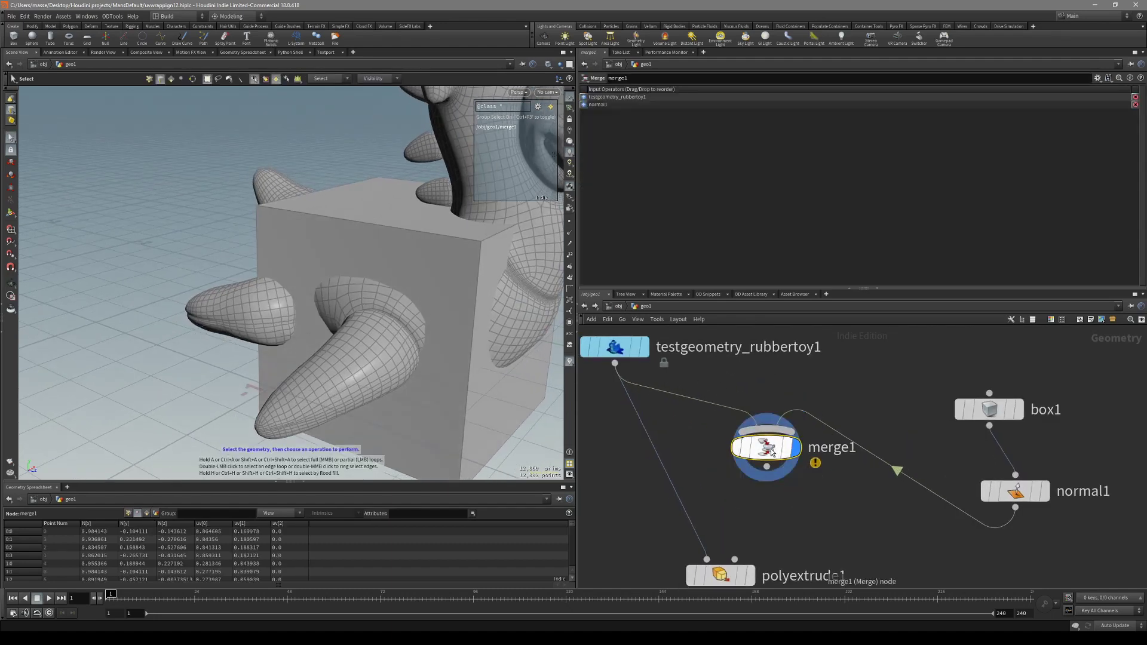
pyautogui.moveTo(936, 463); pyautogui.dragTo(947, 396, button='middle')
pyautogui.scroll(-1, 836, 465)
pyautogui.moveTo(815, 468); pyautogui.dragTo(813, 473, button='middle')
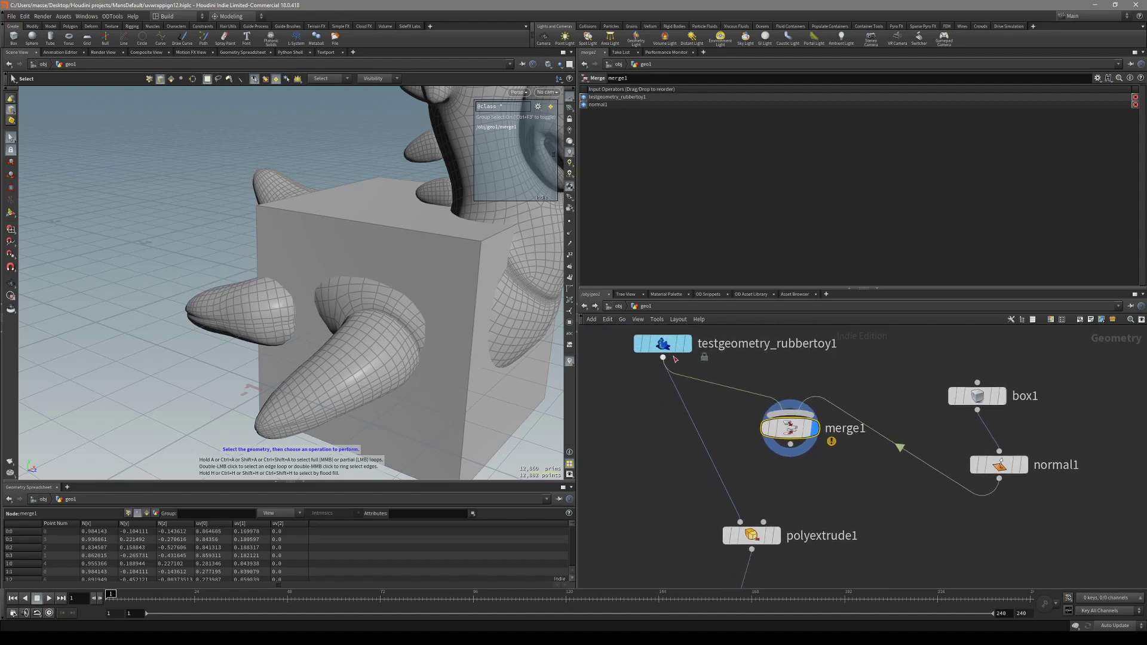
# Feed merge1 into polyextrude1's first input in place of the rubber toy, display polyextrude1 and check the extruded patch.
pyautogui.click(746, 534)
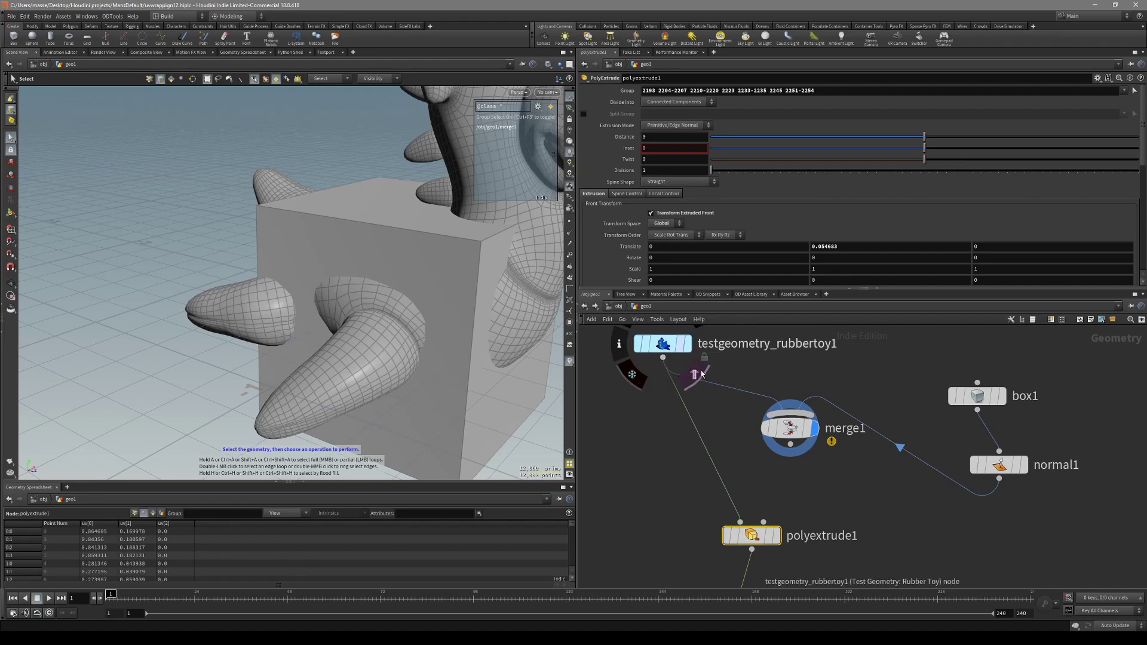
pyautogui.moveTo(767, 490)
pyautogui.mouseDown(button='middle')
pyautogui.moveTo(748, 458)
pyautogui.moveTo(733, 472)
pyautogui.moveTo(771, 480)
pyautogui.mouseUp(button='middle')
pyautogui.scroll(-1, 750, 460)
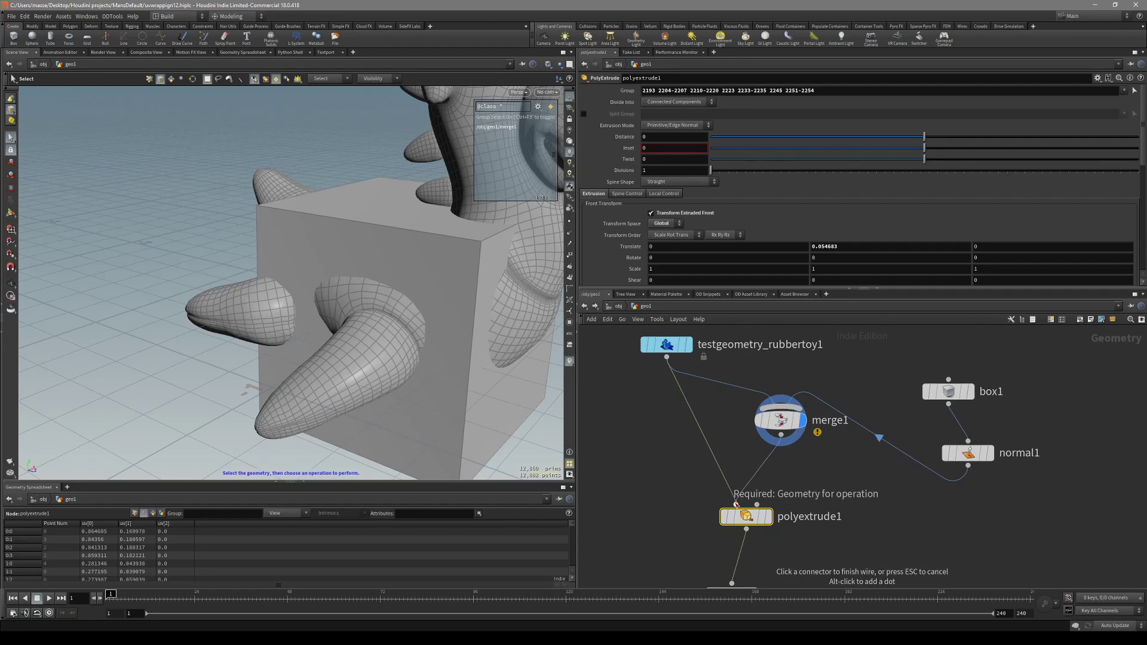
pyautogui.click(769, 516)
pyautogui.keyDown('alt'); pyautogui.moveTo(359, 352); pyautogui.dragTo(334, 334, button='right'); pyautogui.keyUp('alt')
pyautogui.keyDown('alt'); pyautogui.moveTo(334, 334); pyautogui.dragTo(412, 344); pyautogui.keyUp('alt')
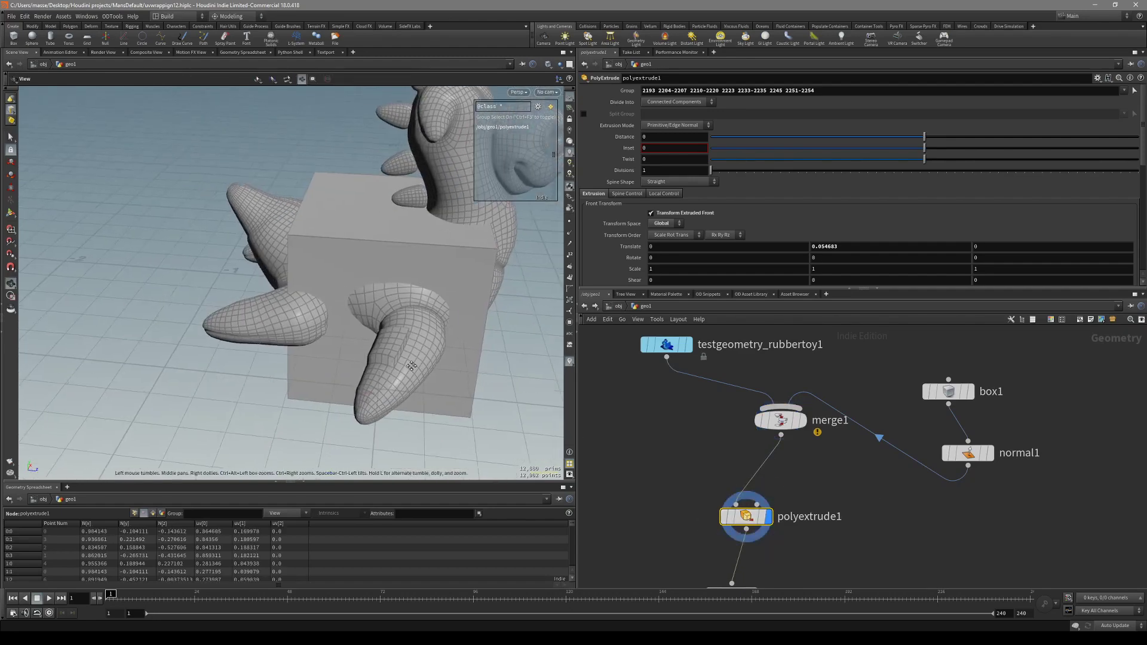
pyautogui.keyDown('alt'); pyautogui.moveTo(413, 343); pyautogui.dragTo(439, 382, button='right'); pyautogui.keyUp('alt')
pyautogui.keyDown('alt'); pyautogui.moveTo(439, 383); pyautogui.dragTo(401, 338); pyautogui.keyUp('alt')
pyautogui.moveTo(896, 472); pyautogui.dragTo(890, 478, button='middle')
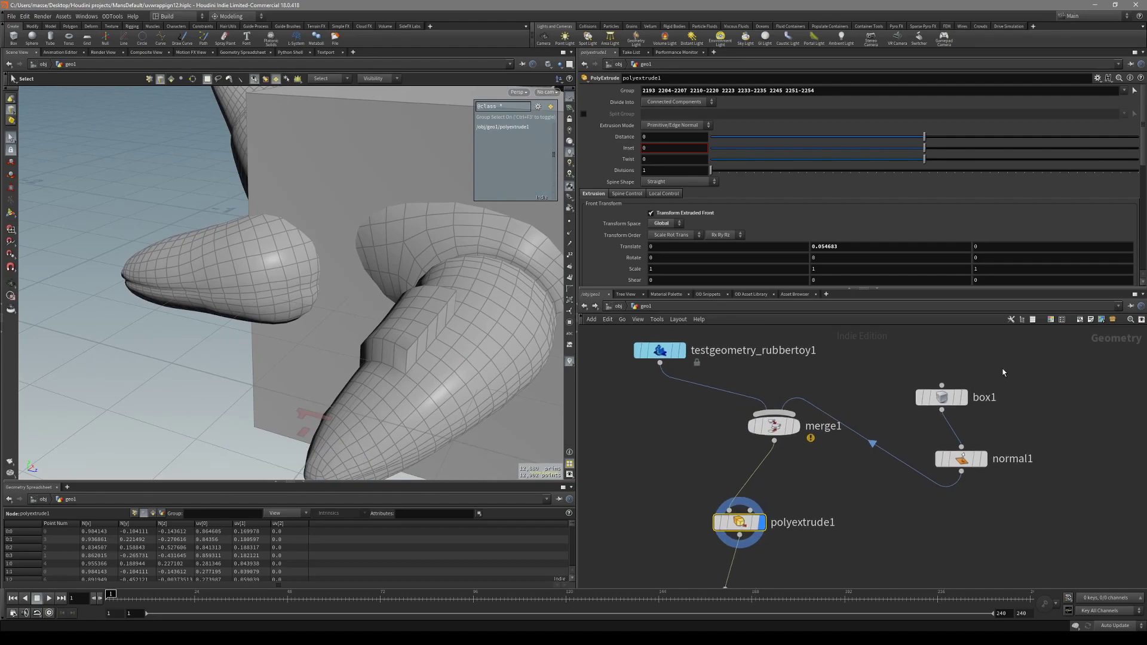
# Show point numbers on the polyextrude1 geometry and examine those at the box's corners.
pyautogui.keyDown('alt'); pyautogui.moveTo(471, 317); pyautogui.dragTo(384, 403); pyautogui.keyUp('alt')
pyautogui.click(569, 257)
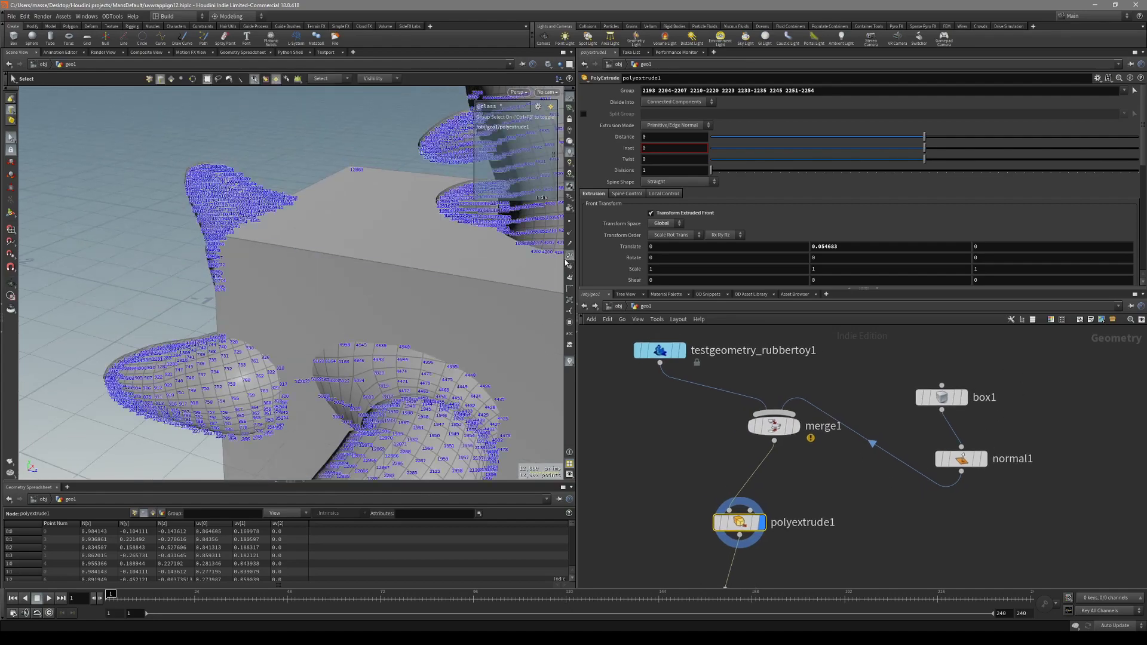
pyautogui.keyDown('alt'); pyautogui.moveTo(478, 269); pyautogui.dragTo(235, 320); pyautogui.keyUp('alt')
pyautogui.keyDown('alt'); pyautogui.moveTo(236, 320); pyautogui.dragTo(396, 270, button='right'); pyautogui.keyUp('alt')
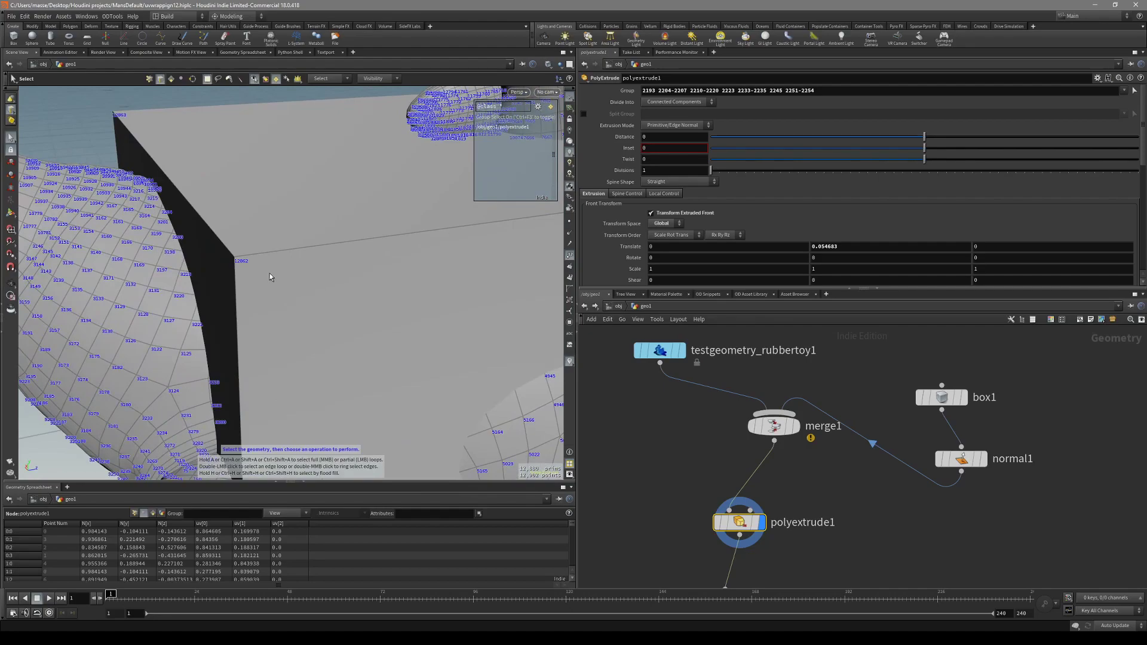
pyautogui.press('Escape')
pyautogui.moveTo(248, 268); pyautogui.dragTo(256, 279)
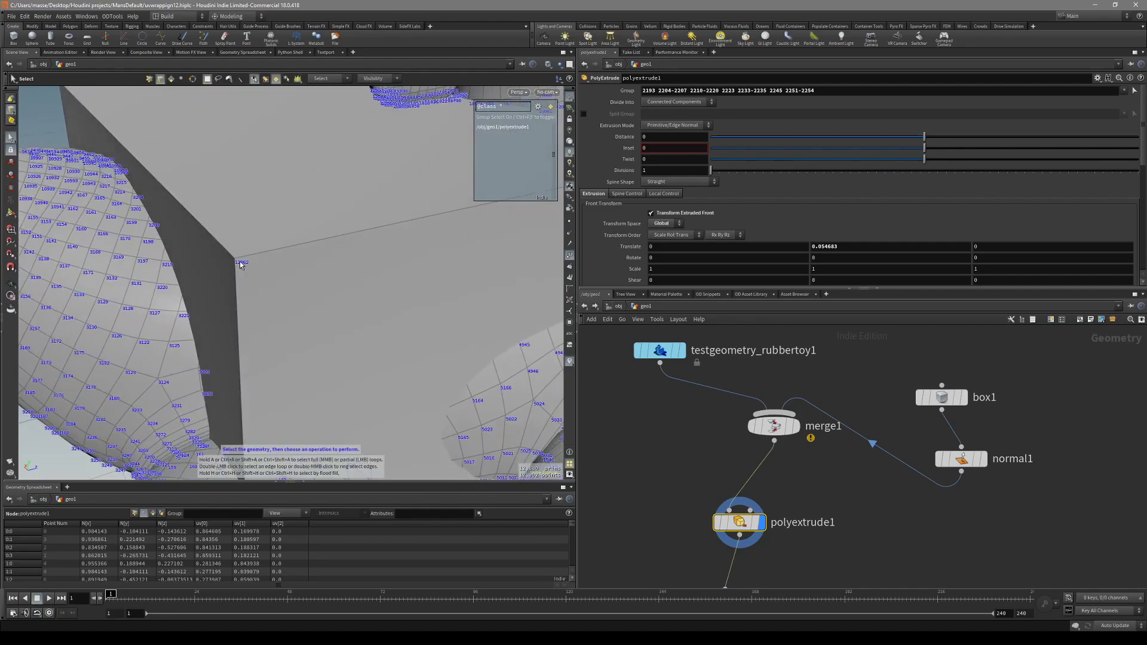
pyautogui.keyDown('alt'); pyautogui.moveTo(241, 265); pyautogui.dragTo(246, 406, button='right'); pyautogui.keyUp('alt')
pyautogui.keyDown('alt'); pyautogui.moveTo(538, 442); pyautogui.dragTo(484, 419); pyautogui.keyUp('alt')
pyautogui.keyDown('alt'); pyautogui.moveTo(484, 418); pyautogui.dragTo(461, 369, button='middle'); pyautogui.keyUp('alt')
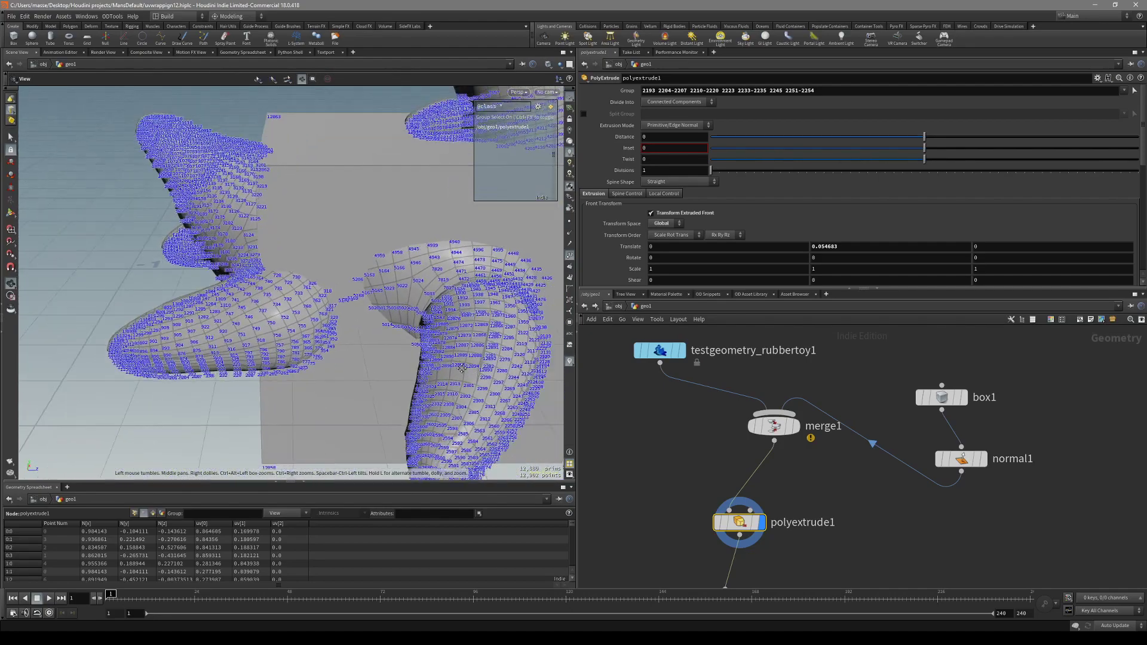
pyautogui.keyDown('alt'); pyautogui.moveTo(461, 369); pyautogui.dragTo(287, 398); pyautogui.keyUp('alt')
# Display box1 alone and examine the point numbers at its corners.
pyautogui.click(963, 398)
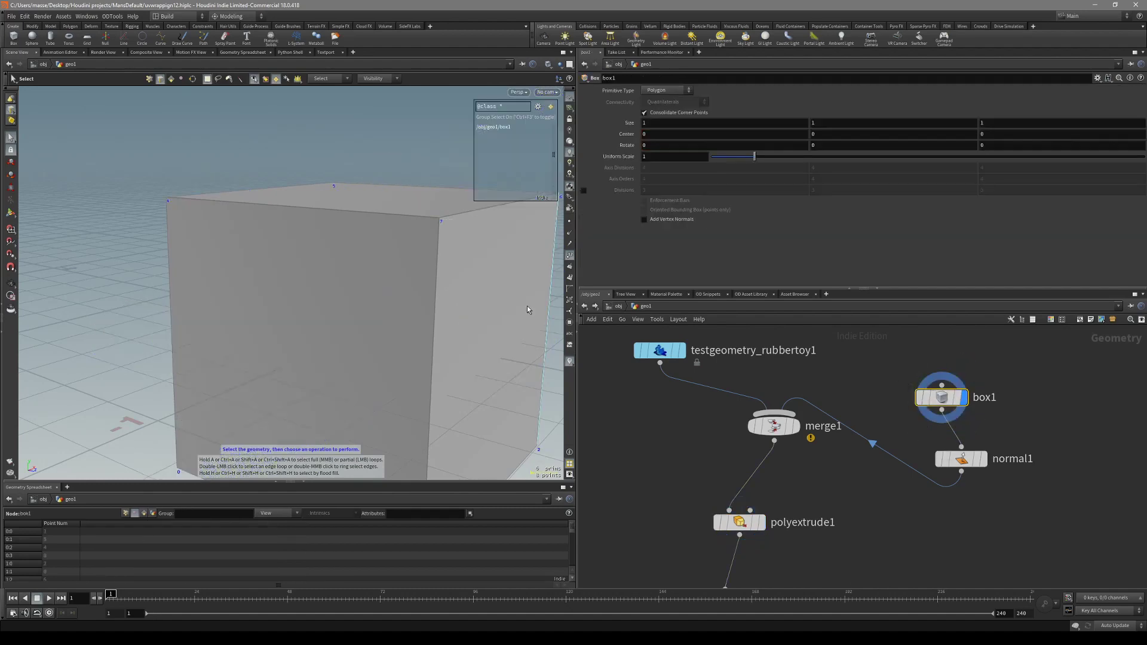
pyautogui.keyDown('alt'); pyautogui.moveTo(418, 248); pyautogui.dragTo(395, 289); pyautogui.keyUp('alt')
pyautogui.keyDown('alt'); pyautogui.moveTo(394, 289); pyautogui.dragTo(402, 321, button='right'); pyautogui.keyUp('alt')
pyautogui.keyDown('alt'); pyautogui.moveTo(402, 320); pyautogui.dragTo(442, 281); pyautogui.keyUp('alt')
pyautogui.keyDown('alt'); pyautogui.moveTo(291, 217); pyautogui.dragTo(373, 210, button='right'); pyautogui.keyUp('alt')
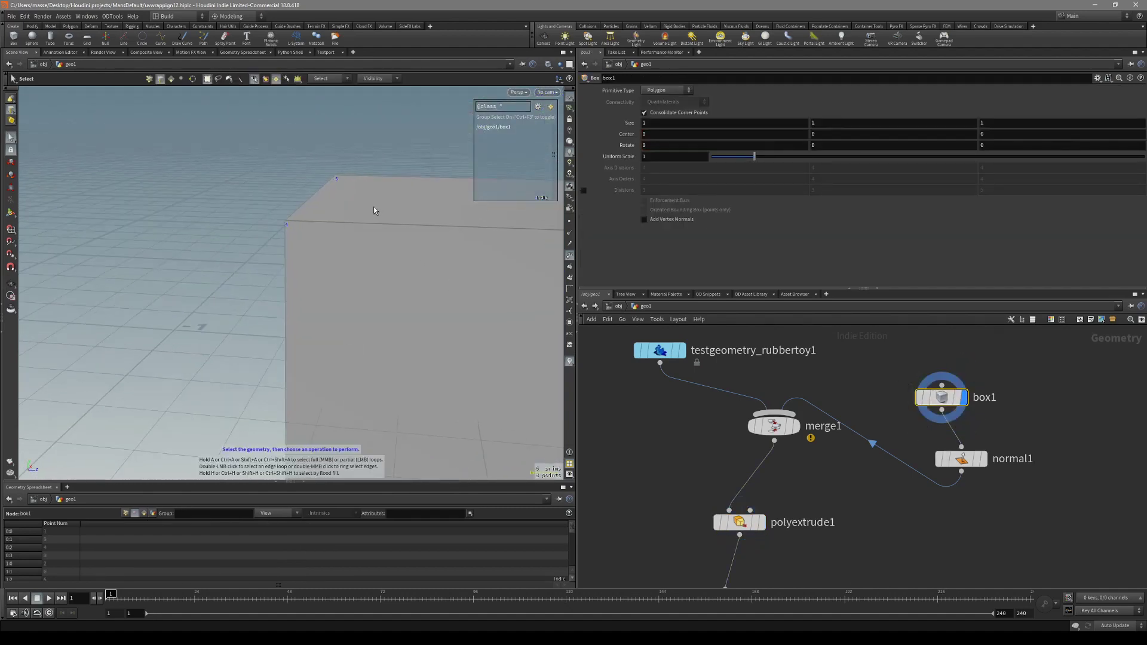
pyautogui.keyDown('alt'); pyautogui.moveTo(318, 236); pyautogui.dragTo(337, 329, button='right'); pyautogui.keyUp('alt')
pyautogui.keyDown('alt'); pyautogui.moveTo(337, 329); pyautogui.dragTo(312, 289, button='middle'); pyautogui.keyUp('alt')
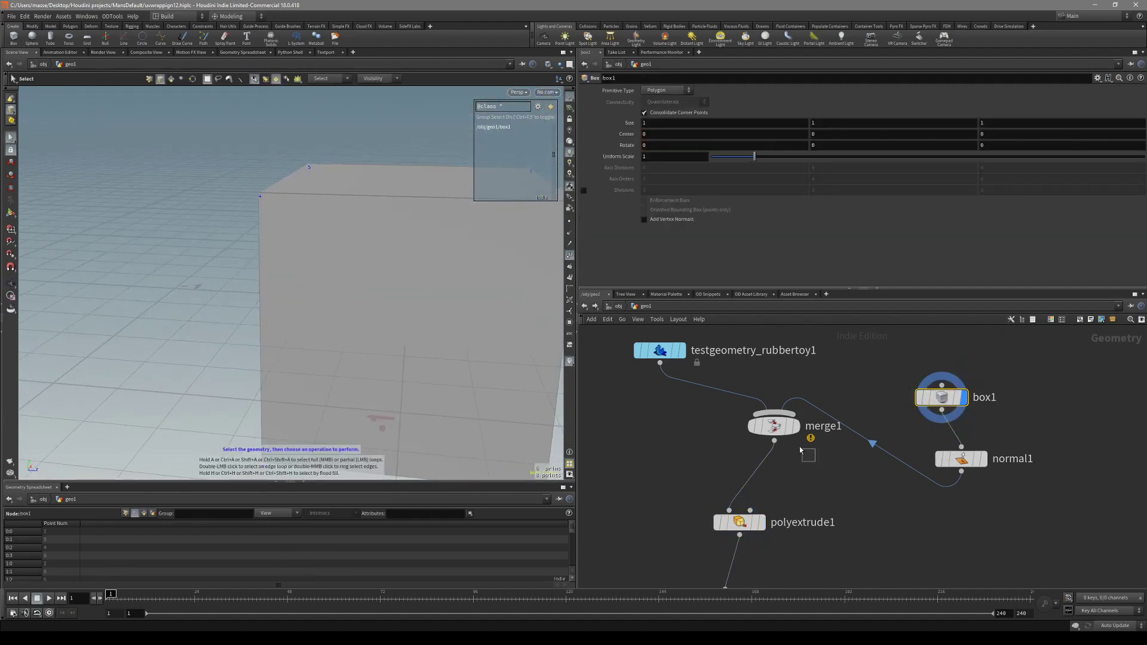
# Display merge1 and examine the point numbers on the box's corners and the surrounding toy.
pyautogui.click(796, 426)
pyautogui.keyDown('alt'); pyautogui.moveTo(513, 248); pyautogui.dragTo(294, 287); pyautogui.keyUp('alt')
pyautogui.keyDown('alt'); pyautogui.moveTo(295, 287); pyautogui.dragTo(446, 276, button='right'); pyautogui.keyUp('alt')
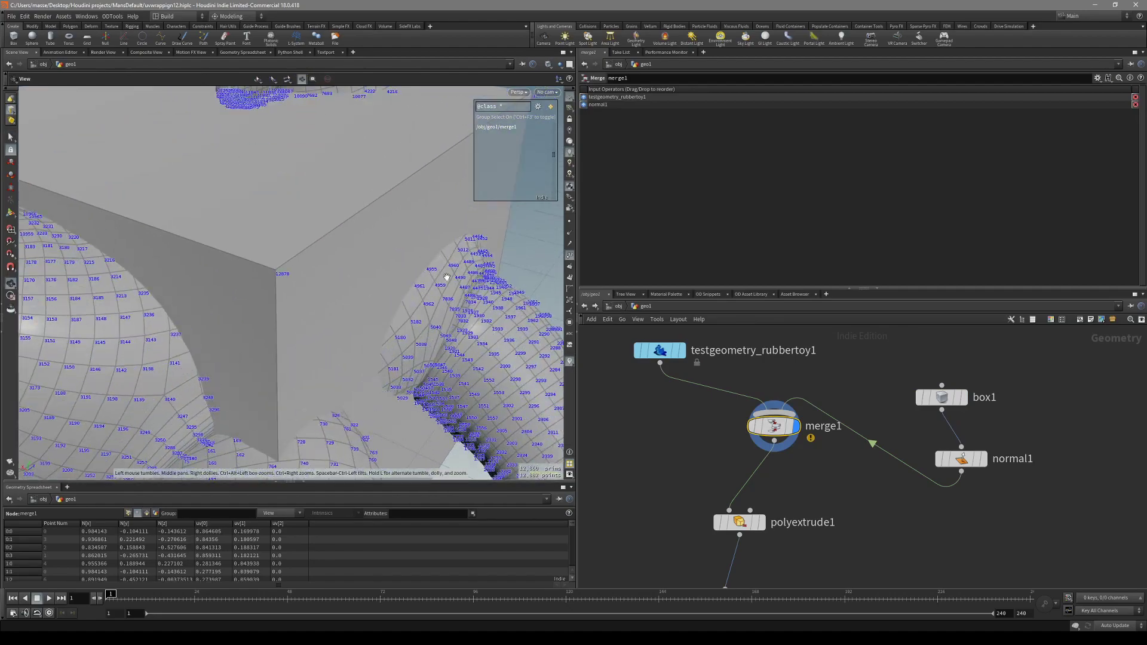
pyautogui.moveTo(785, 429); pyautogui.dragTo(780, 437)
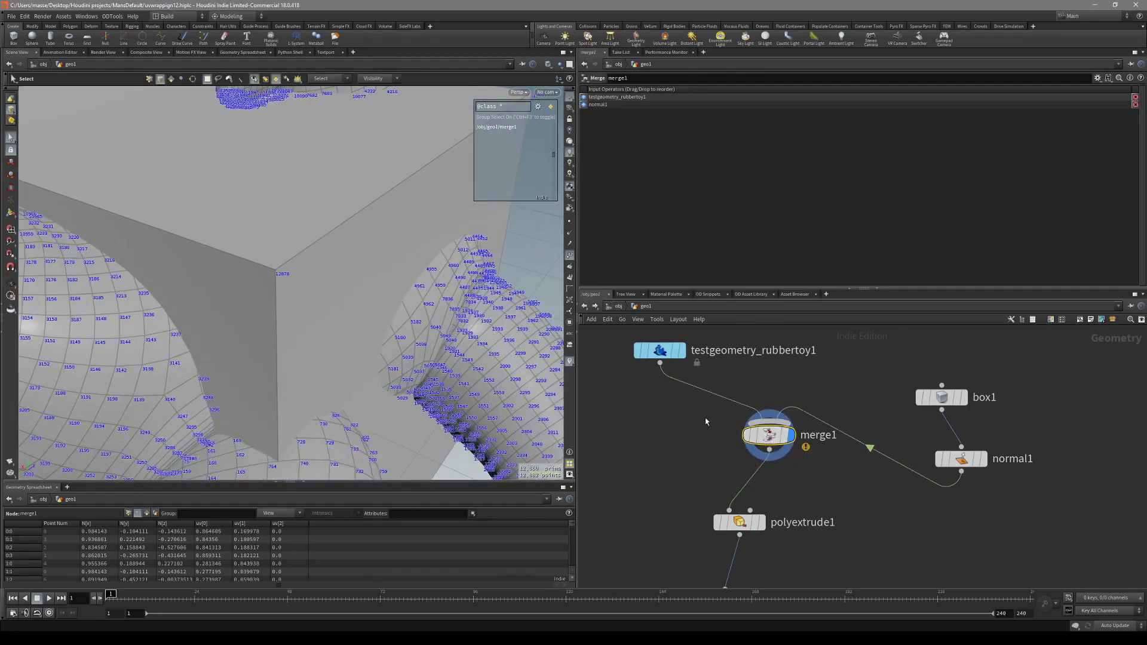
pyautogui.keyDown('alt'); pyautogui.moveTo(362, 292); pyautogui.dragTo(323, 313); pyautogui.keyUp('alt')
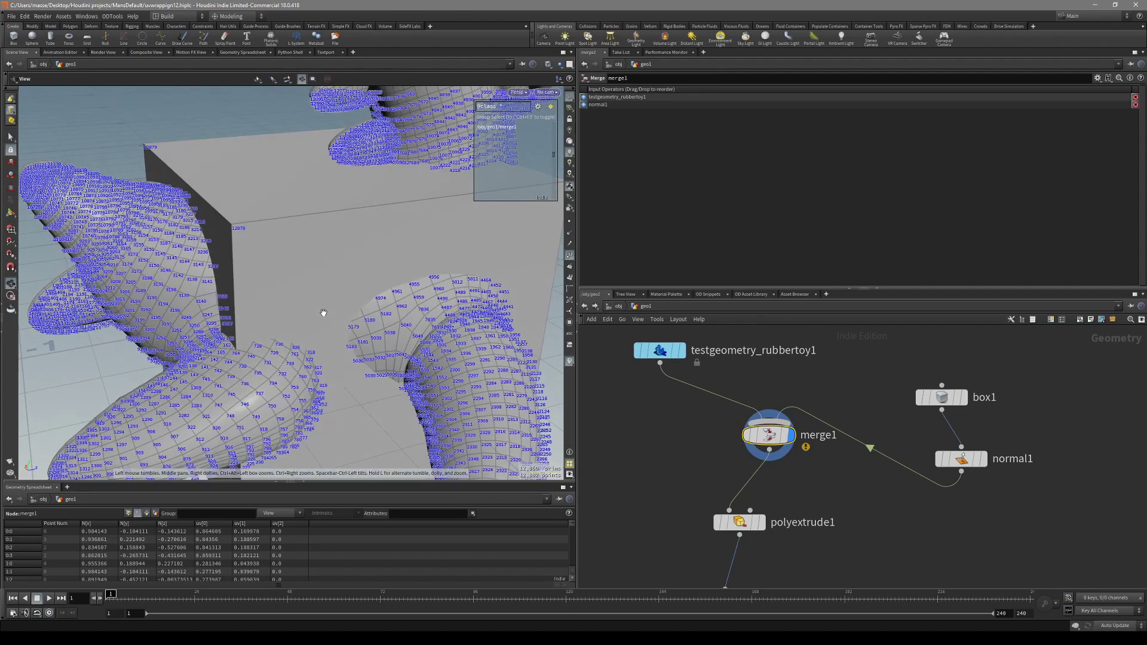
# Compare the leg's point numbers between polyextrude1 and testgeometry_rubbertoy1, ending with polyextrude1 displayed.
pyautogui.click(762, 523)
pyautogui.keyDown('alt'); pyautogui.moveTo(501, 378); pyautogui.dragTo(391, 357); pyautogui.keyUp('alt')
pyautogui.hotkey('shift', 'w')
pyautogui.scroll(5, 390, 357)
pyautogui.click(661, 350)
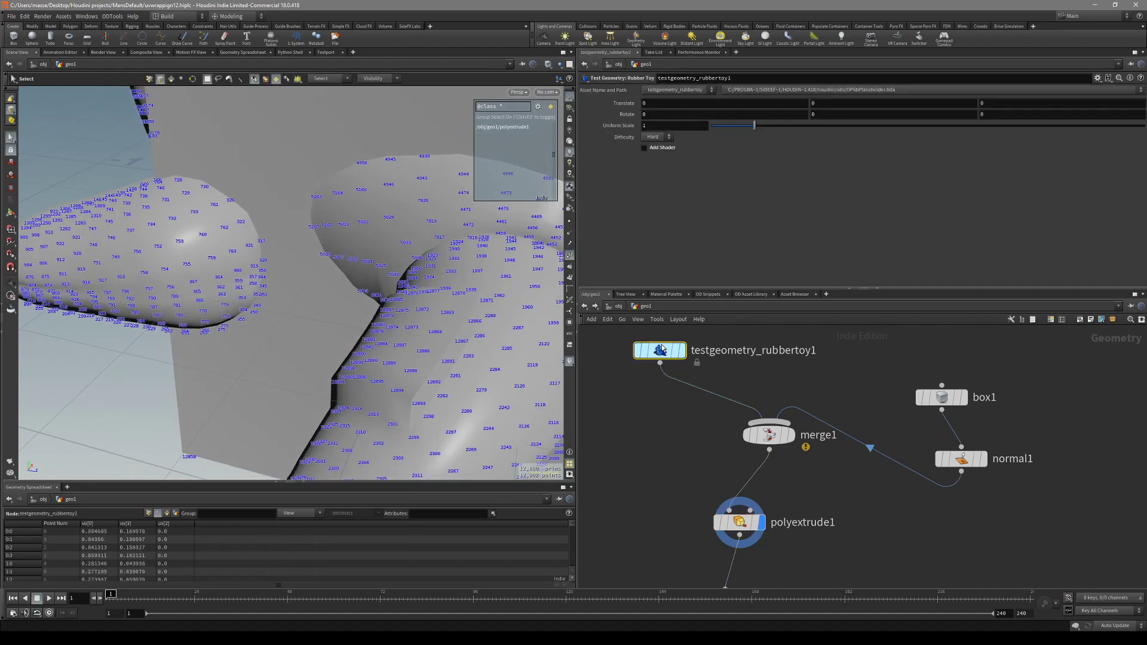
pyautogui.click(740, 526)
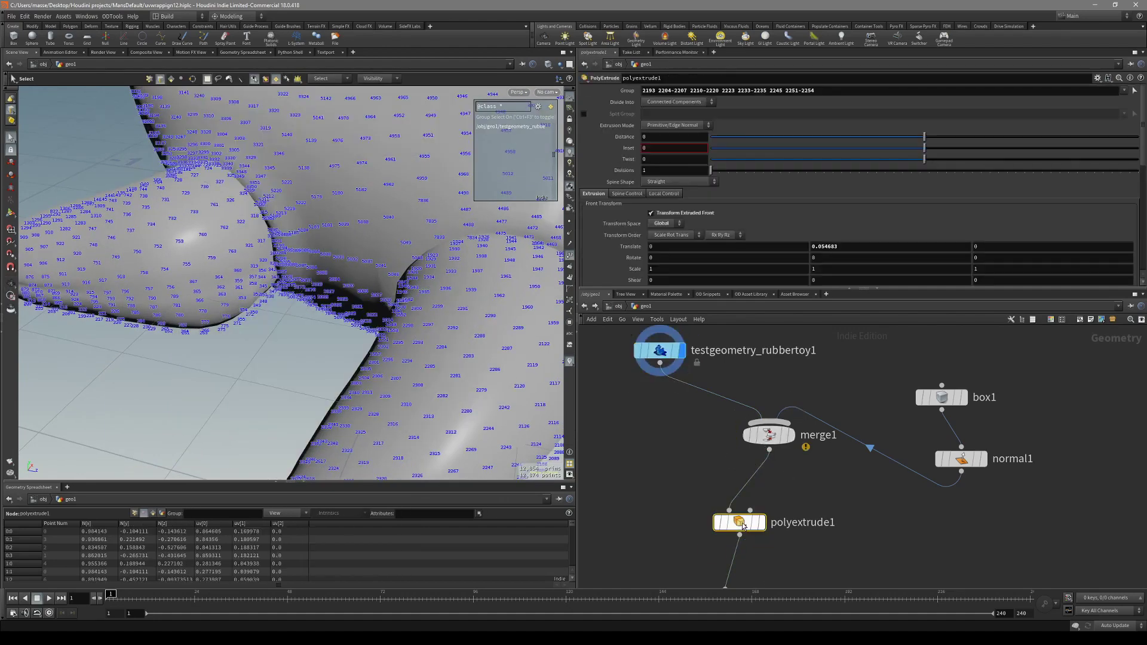
pyautogui.press('r')
pyautogui.keyDown('alt'); pyautogui.moveTo(509, 353); pyautogui.dragTo(463, 341); pyautogui.keyUp('alt')
pyautogui.scroll(-4, 786, 496)
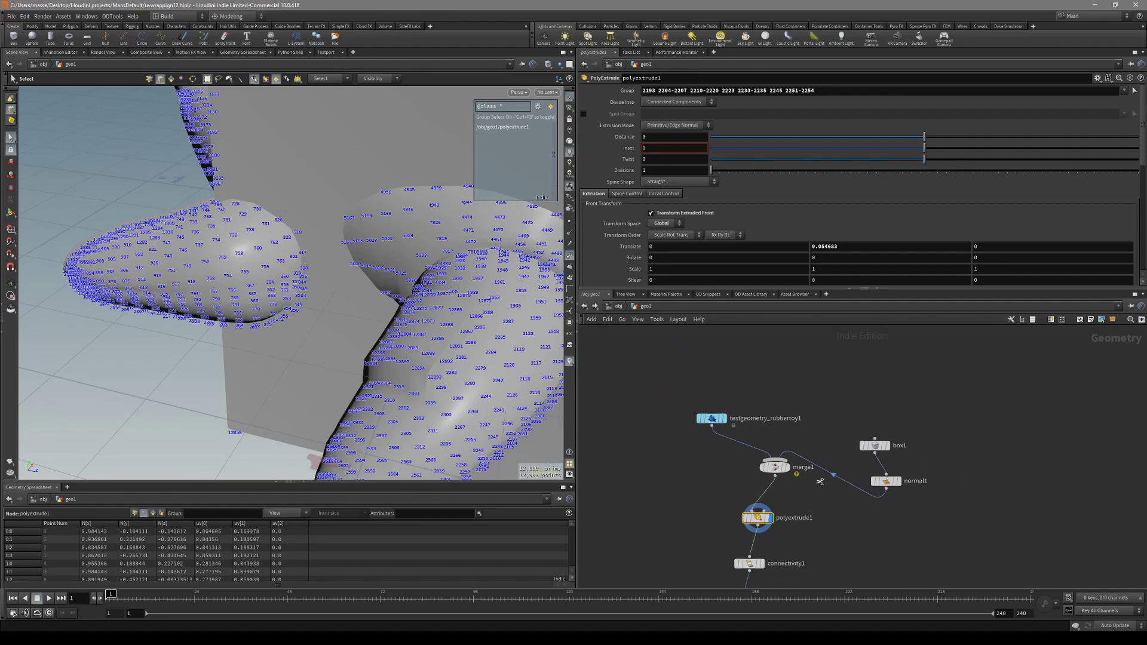
# Rewire merge1's inputs so the box branch from normal1 comes before the rubber toy.
pyautogui.moveTo(820, 482); pyautogui.dragTo(886, 505)
pyautogui.moveTo(829, 468); pyautogui.dragTo(801, 464)
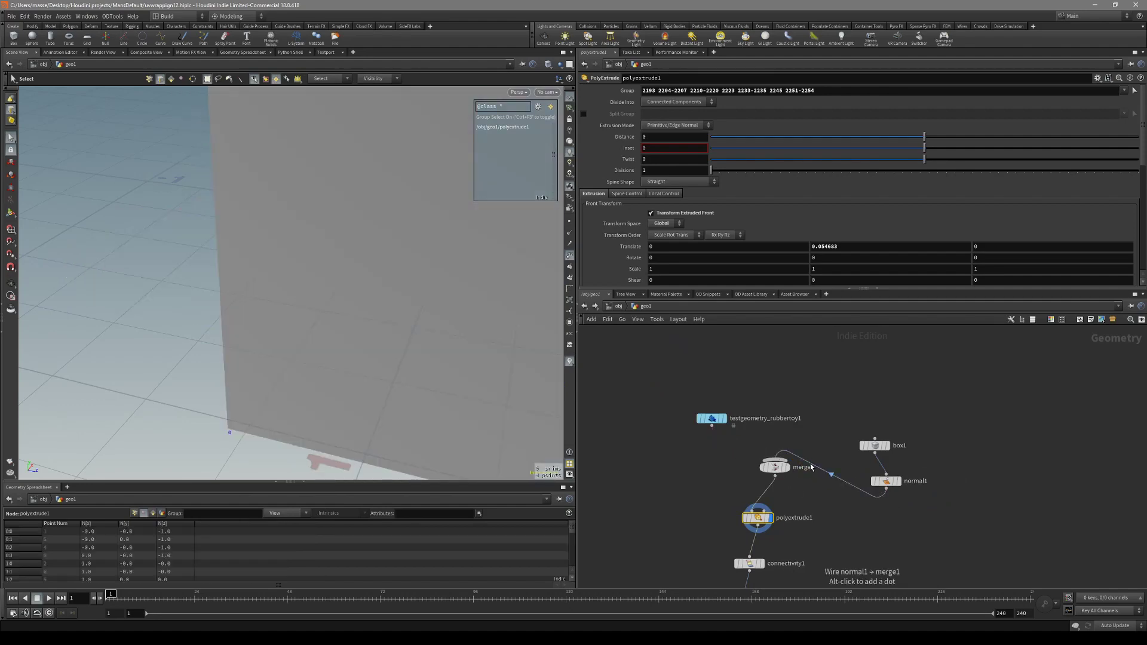
pyautogui.click(779, 460)
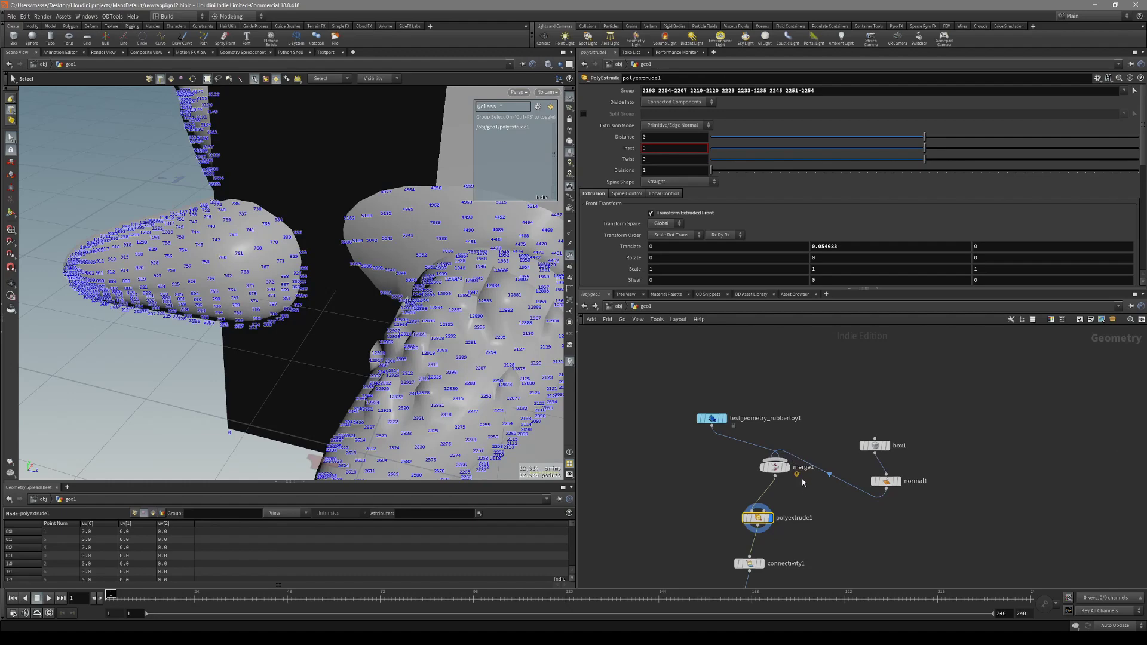
# Show the wireframe edges on polyextrude1's geometry and turn off the point number display.
pyautogui.click(745, 520)
pyautogui.click(745, 519)
pyautogui.moveTo(445, 377)
pyautogui.keyDown('alt'); pyautogui.mouseDown()
pyautogui.moveTo(504, 353)
pyautogui.moveTo(554, 307)
pyautogui.mouseUp(); pyautogui.keyUp('alt')
pyautogui.hotkey('shift', 'w')
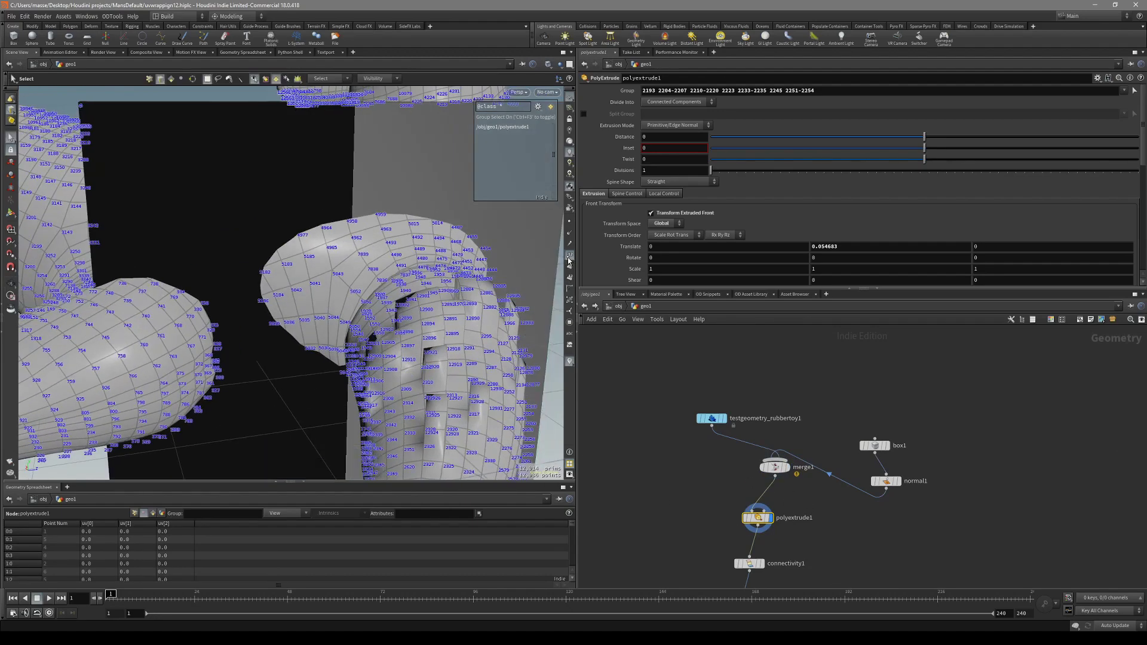
pyautogui.click(569, 255)
pyautogui.moveTo(412, 335)
pyautogui.keyDown('alt'); pyautogui.mouseDown()
pyautogui.moveTo(499, 351)
pyautogui.moveTo(460, 317)
pyautogui.moveTo(359, 340)
pyautogui.moveTo(374, 358)
pyautogui.moveTo(424, 359)
pyautogui.moveTo(386, 370)
pyautogui.mouseUp(); pyautogui.keyUp('alt')
pyautogui.hotkey('shift', 'w')
pyautogui.hotkey('shift', 'w')
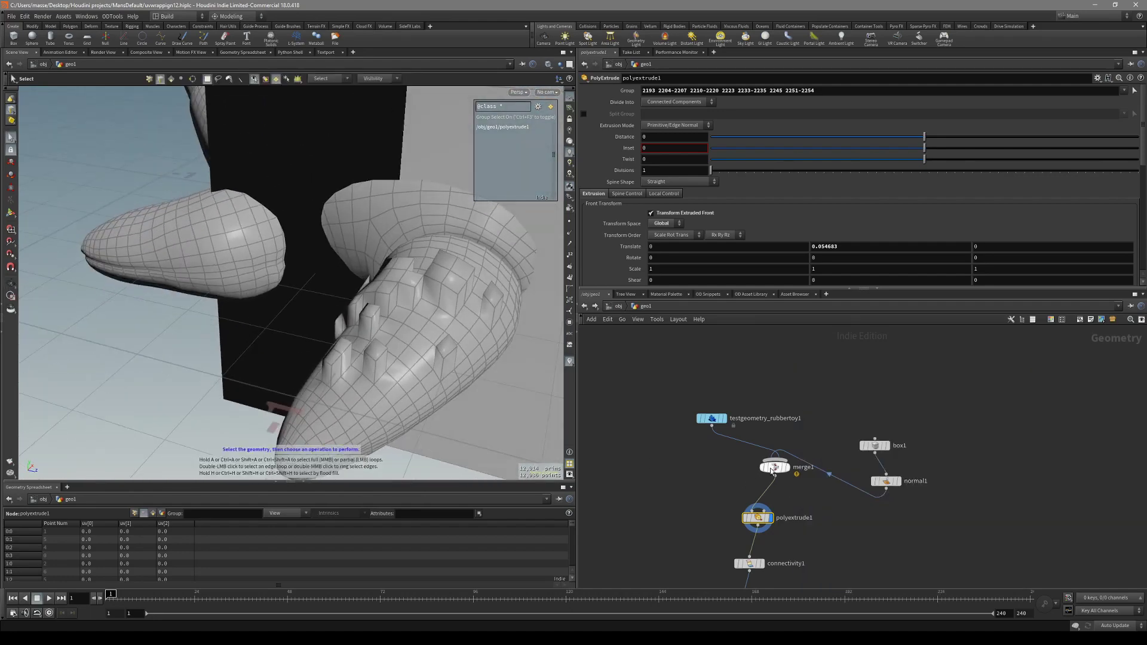
# Examine the extruded faces on the leg in polyextrude1, and display connectivity1.
pyautogui.moveTo(810, 532); pyautogui.dragTo(769, 500, button='middle')
pyautogui.moveTo(418, 268)
pyautogui.keyDown('alt'); pyautogui.mouseDown()
pyautogui.moveTo(473, 286)
pyautogui.moveTo(433, 345)
pyautogui.mouseUp(); pyautogui.keyUp('alt')
pyautogui.hotkey('shift', 'w')
pyautogui.hotkey('shift', 'w')
pyautogui.press('s')
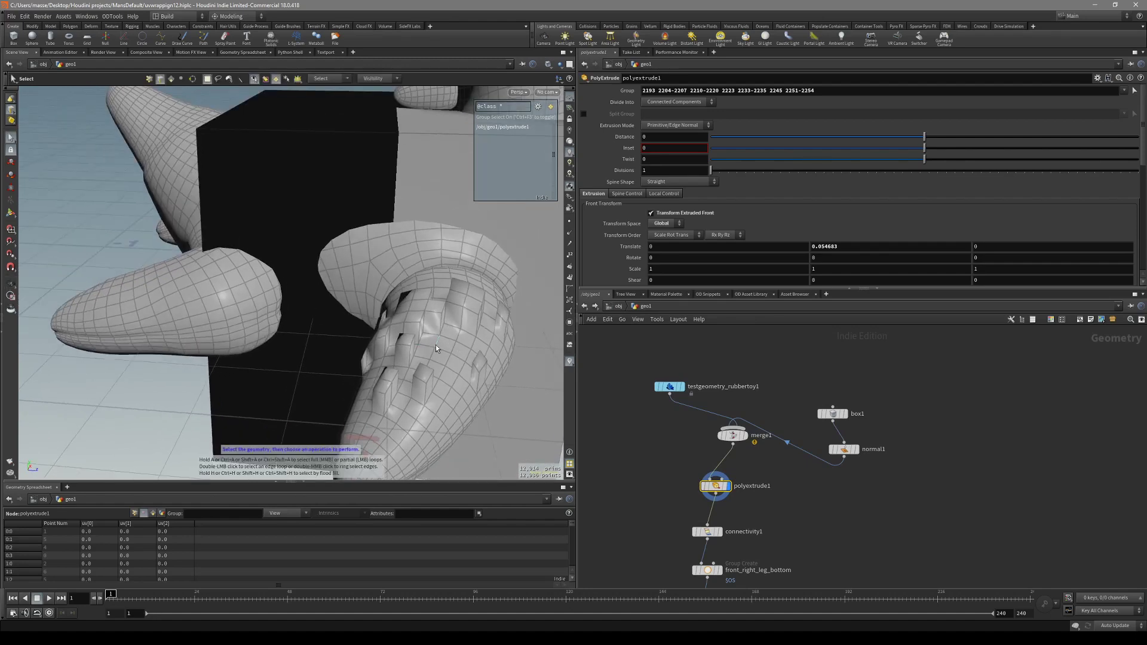
pyautogui.moveTo(765, 511); pyautogui.dragTo(754, 473, button='middle')
pyautogui.click(709, 494)
pyautogui.moveTo(446, 297)
pyautogui.keyDown('alt'); pyautogui.mouseDown()
pyautogui.moveTo(431, 296)
pyautogui.moveTo(465, 286)
pyautogui.mouseUp(); pyautogui.keyUp('alt')
pyautogui.scroll(-3, 431, 296)
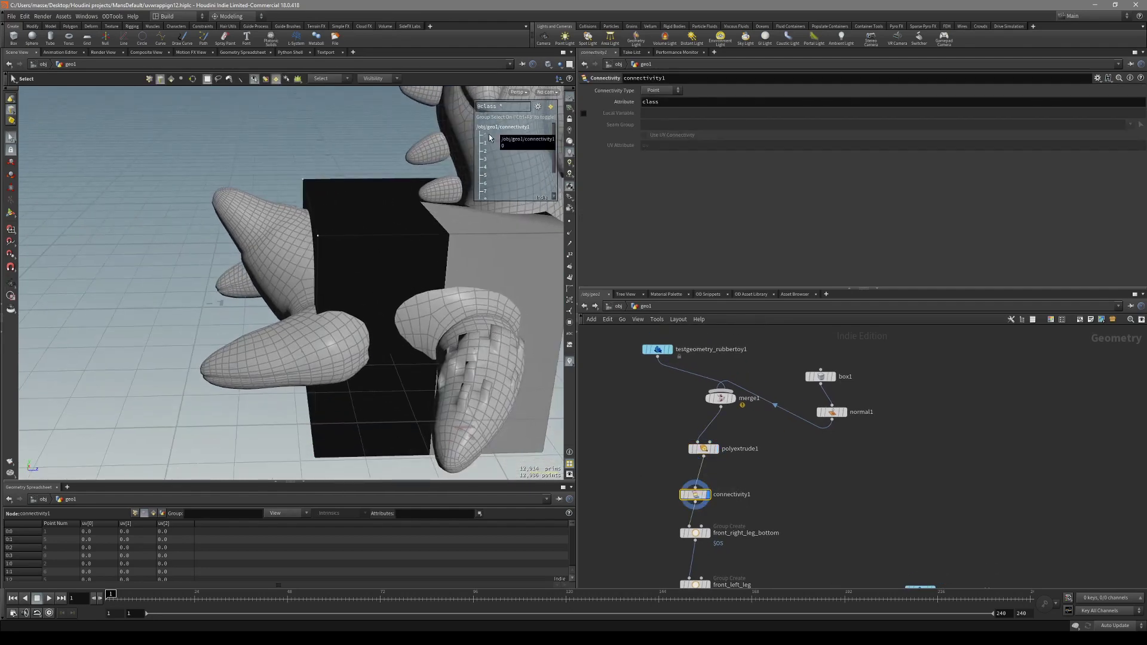
# Examine connectivity1's class groups against the separate pieces of the toy and the box.
pyautogui.keyDown('alt'); pyautogui.moveTo(406, 255); pyautogui.dragTo(383, 287, button='middle'); pyautogui.keyUp('alt')
pyautogui.press('Escape')
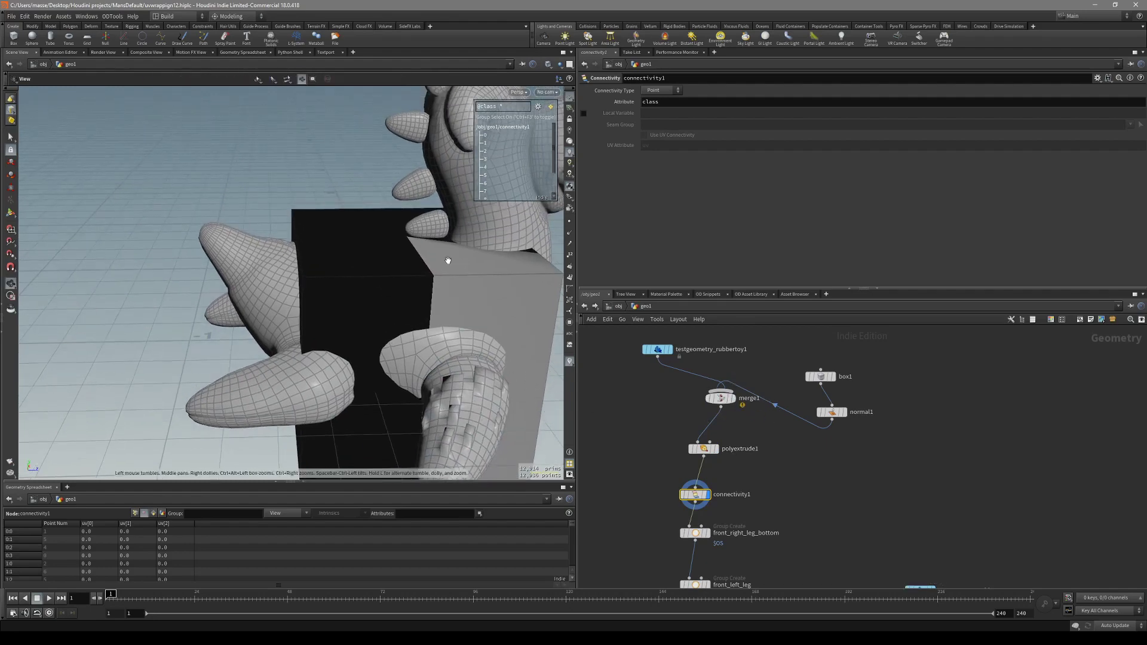
pyautogui.press('w')
pyautogui.moveTo(448, 256)
pyautogui.mouseDown()
pyautogui.moveTo(410, 345)
pyautogui.moveTo(448, 328)
pyautogui.moveTo(369, 310)
pyautogui.moveTo(330, 323)
pyautogui.moveTo(357, 295)
pyautogui.mouseUp()
pyautogui.hotkey('shift', 'w')
pyautogui.keyDown('alt'); pyautogui.moveTo(385, 282); pyautogui.dragTo(337, 313, button='middle'); pyautogui.keyUp('alt')
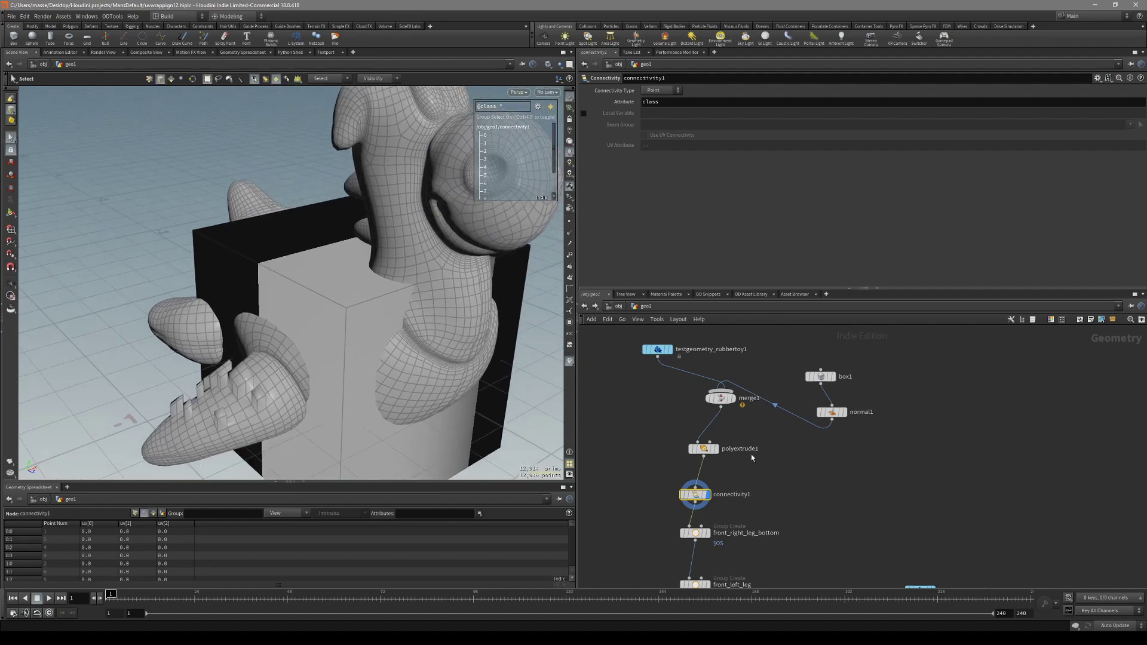
pyautogui.keyDown('alt'); pyautogui.moveTo(522, 327); pyautogui.dragTo(634, 399); pyautogui.keyUp('alt')
pyautogui.hotkey('shift', 'w')
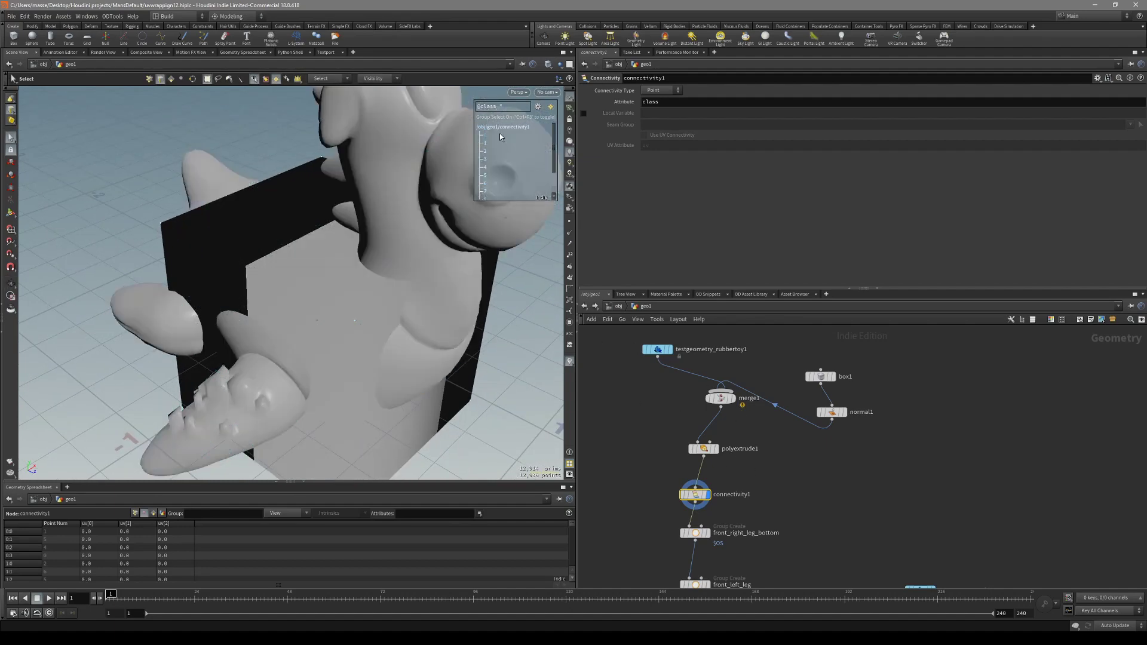
pyautogui.press('w')
pyautogui.keyDown('alt'); pyautogui.moveTo(357, 325); pyautogui.dragTo(297, 364); pyautogui.keyUp('alt')
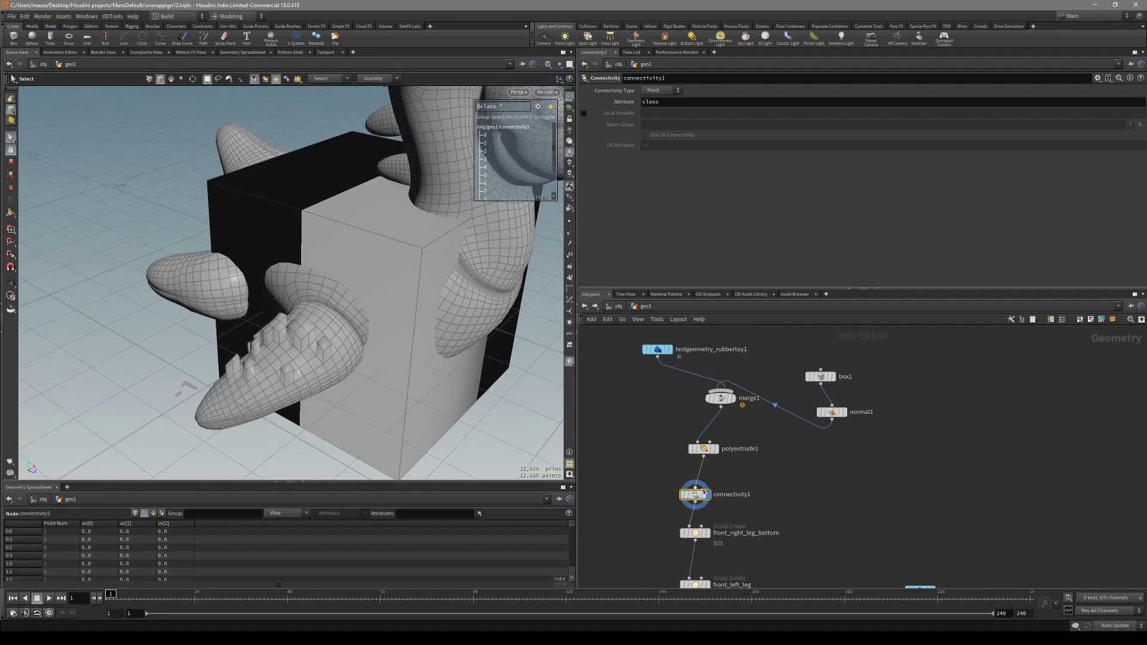
pyautogui.moveTo(735, 517); pyautogui.dragTo(743, 462, button='middle')
pyautogui.scroll(2, 742, 466)
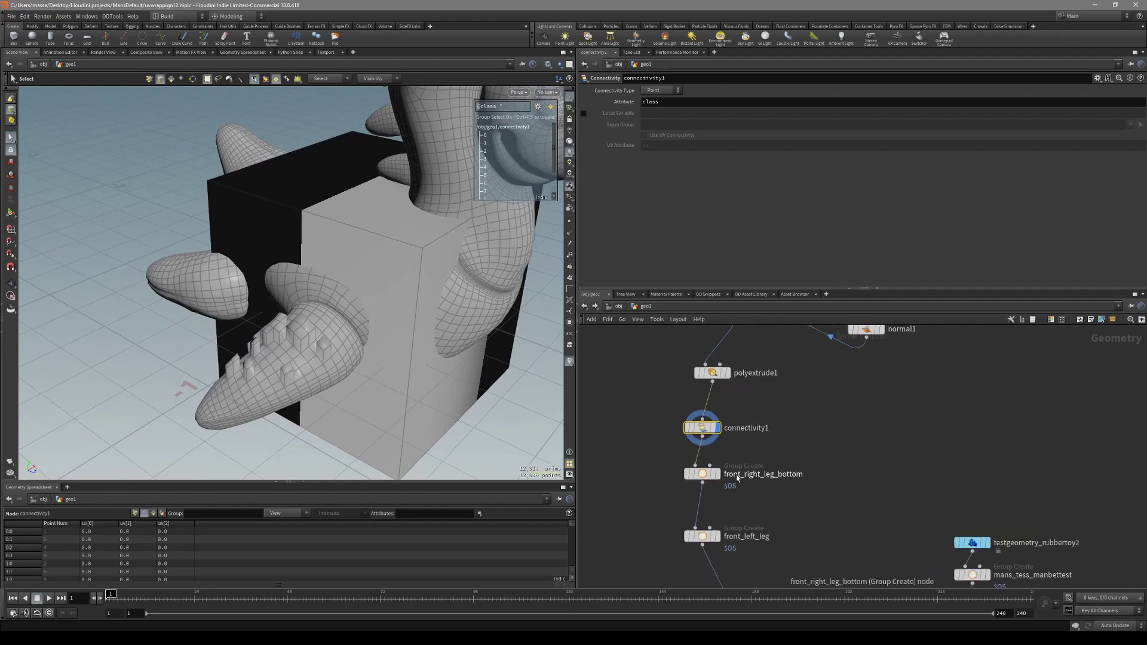
pyautogui.click(703, 473)
pyautogui.press('Return')
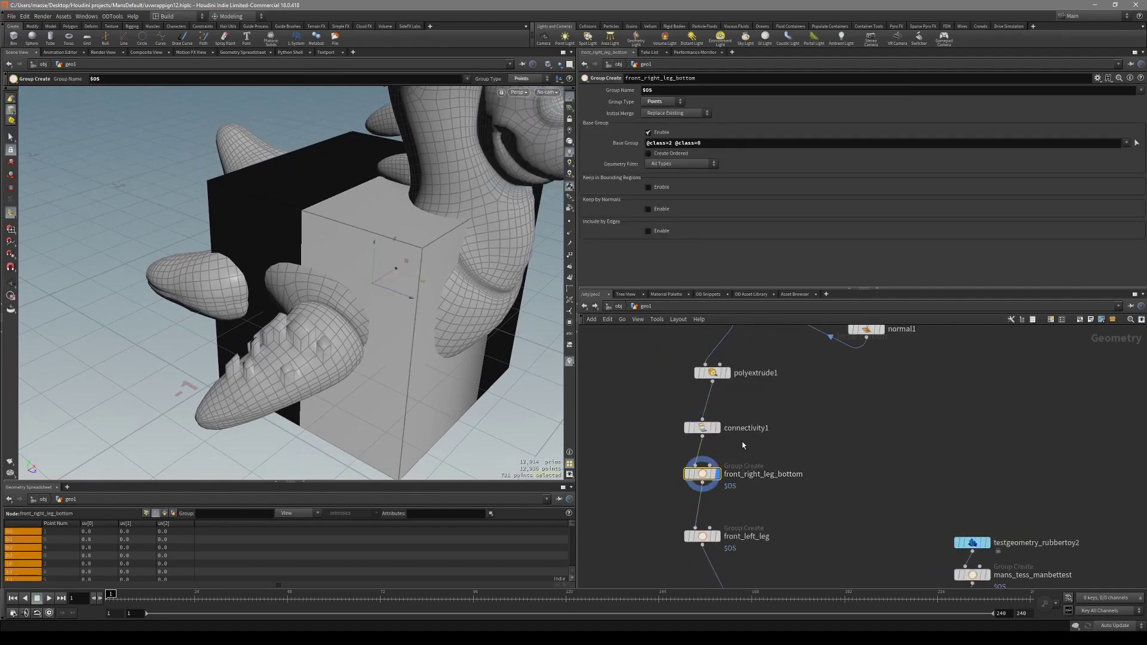
pyautogui.keyDown('alt'); pyautogui.moveTo(404, 322); pyautogui.dragTo(401, 379, button='middle'); pyautogui.keyUp('alt')
pyautogui.scroll(-3, 402, 380)
pyautogui.keyDown('alt'); pyautogui.moveTo(263, 257); pyautogui.dragTo(373, 230); pyautogui.keyUp('alt')
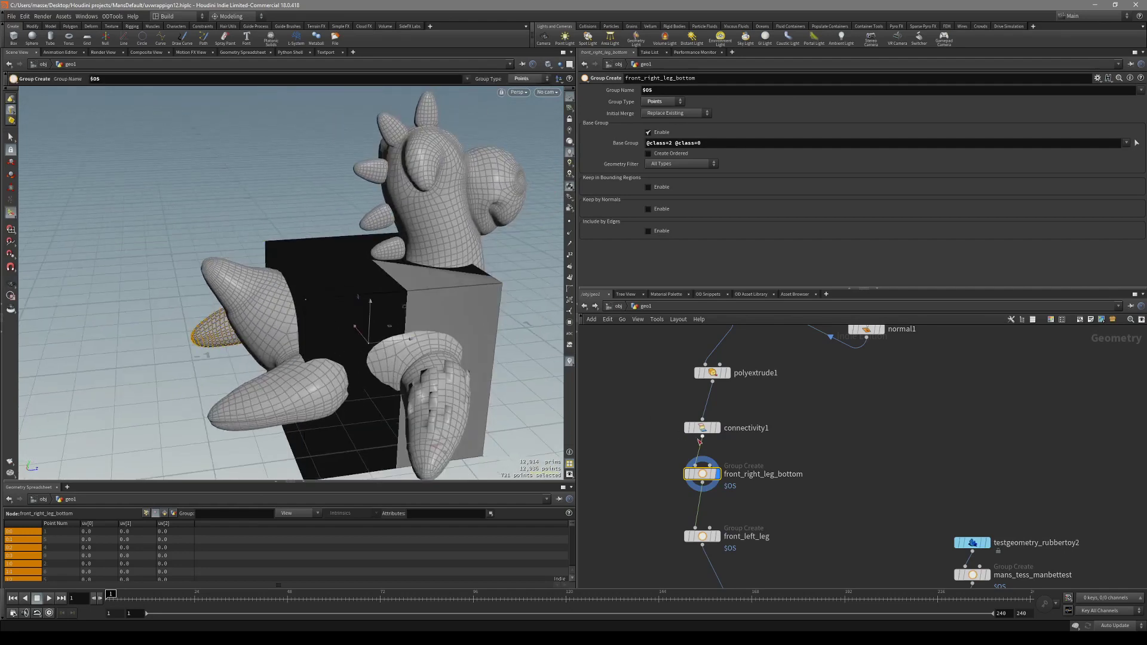
pyautogui.scroll(2, 700, 441)
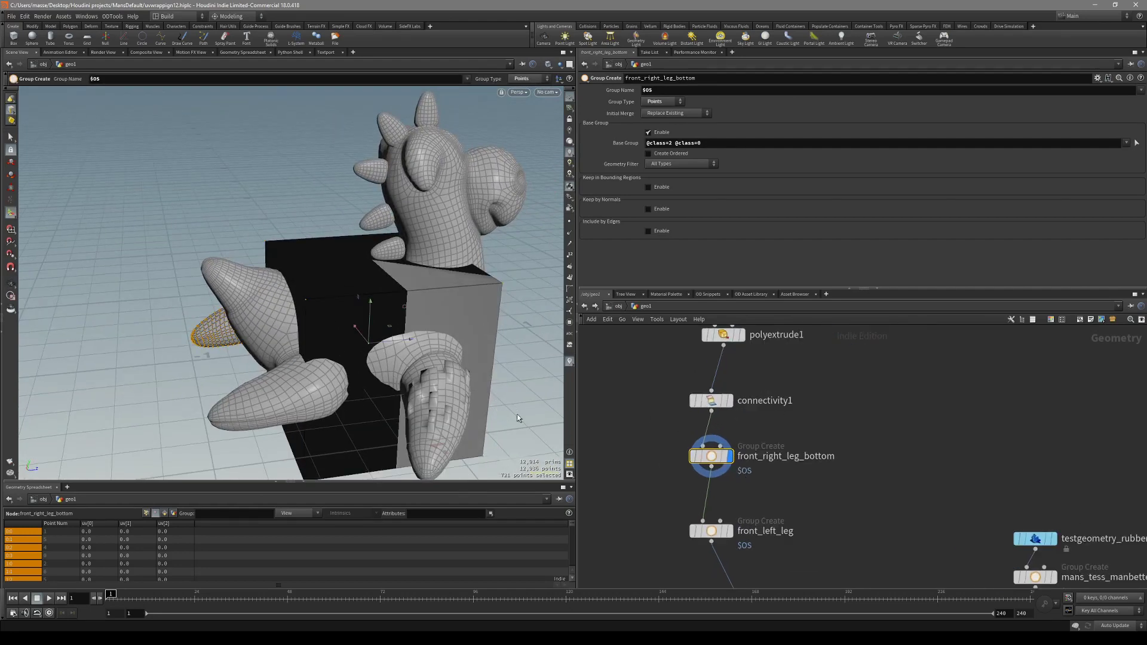
pyautogui.keyDown('alt'); pyautogui.moveTo(392, 388); pyautogui.dragTo(525, 350); pyautogui.keyUp('alt')
pyautogui.keyDown('alt'); pyautogui.moveTo(394, 338); pyautogui.dragTo(446, 358); pyautogui.keyUp('alt')
pyautogui.keyDown('alt'); pyautogui.moveTo(233, 343); pyautogui.dragTo(265, 387); pyautogui.keyUp('alt')
pyautogui.press('Return')
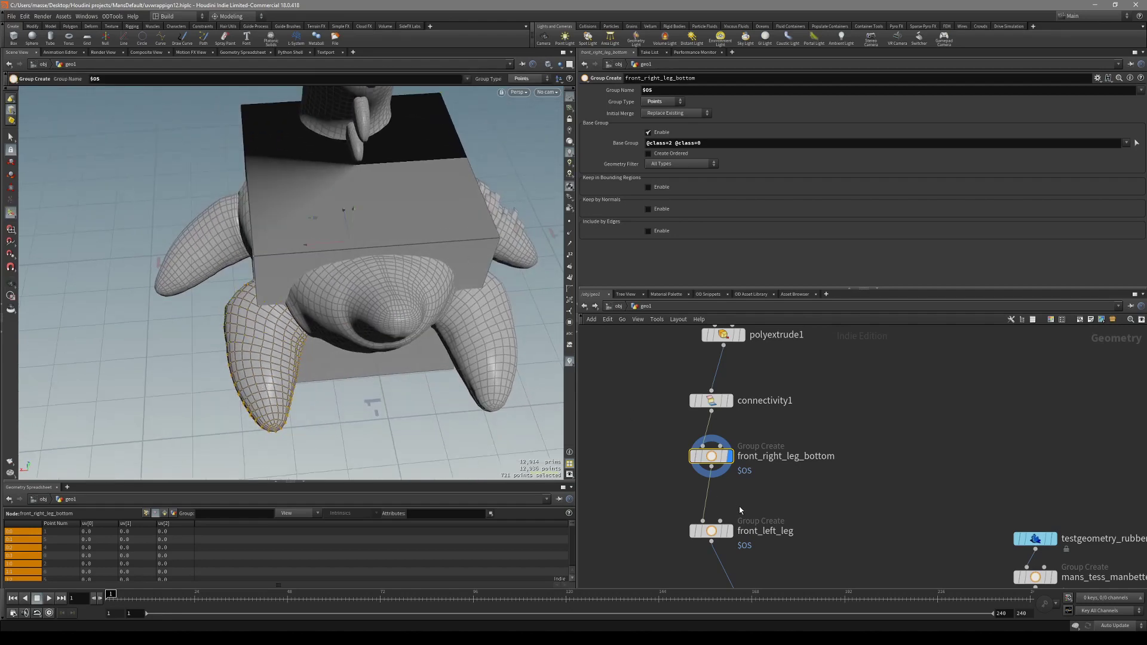
# Rewire merge1's inputs so the rubber toy comes before the box branch from normal1.
pyautogui.moveTo(798, 419); pyautogui.dragTo(766, 525, button='middle')
pyautogui.moveTo(778, 374); pyautogui.dragTo(778, 440, button='middle')
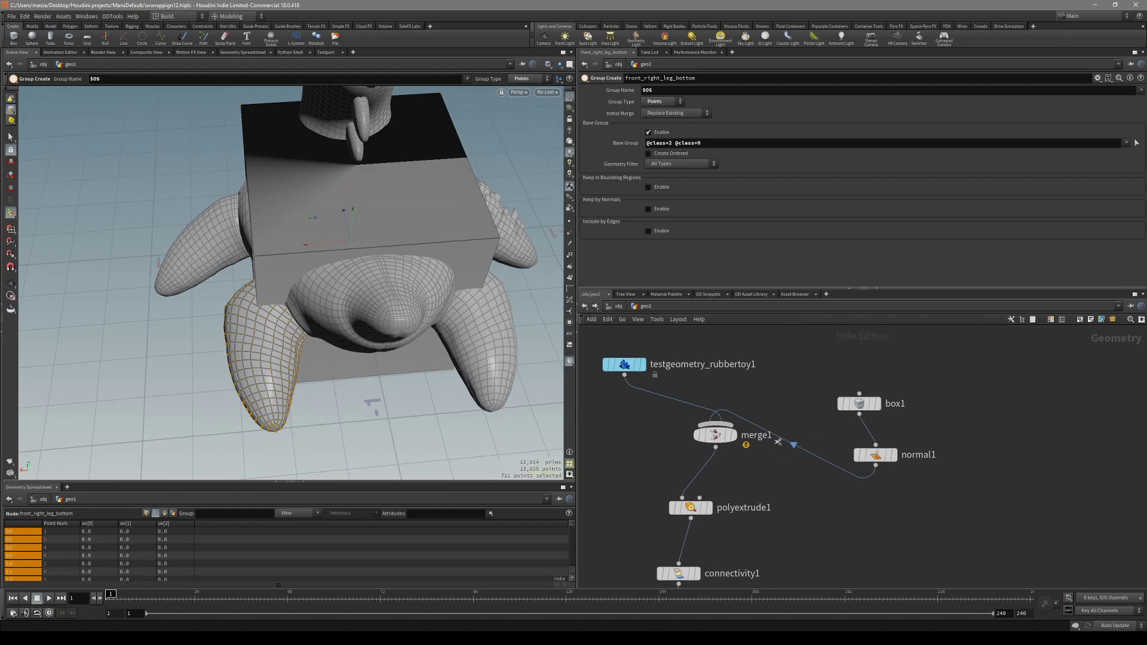
pyautogui.press('y')
pyautogui.moveTo(778, 440); pyautogui.dragTo(669, 382)
pyautogui.click(699, 414)
pyautogui.click(876, 467)
pyautogui.click(724, 421)
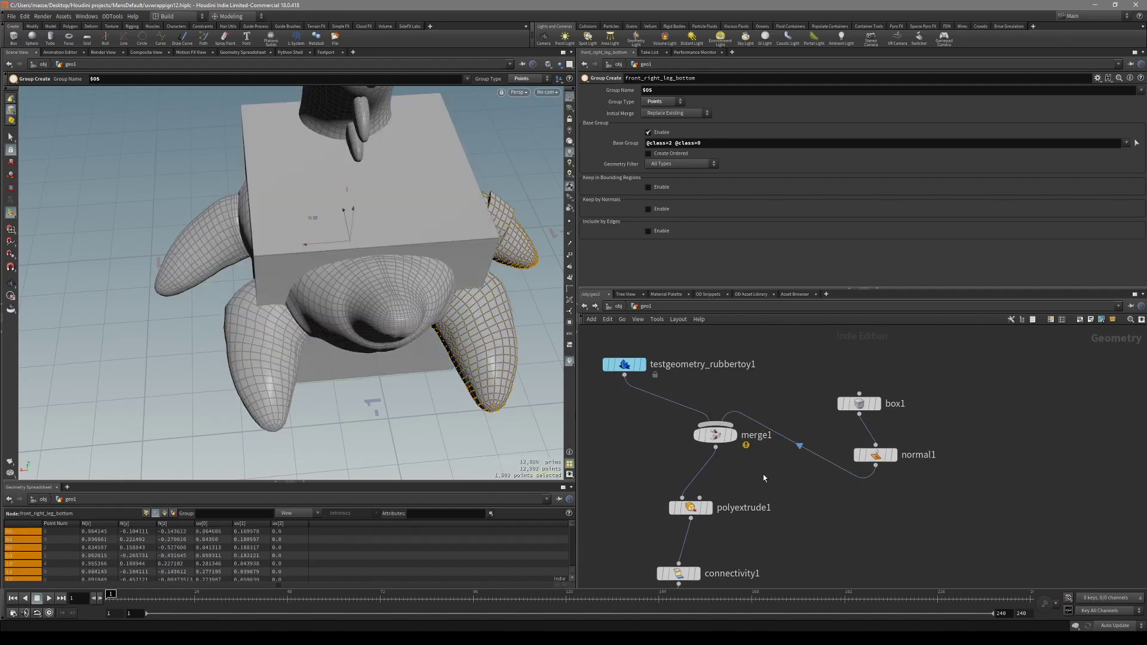
# Display polyextrude1 and examine the extruded patch on the toy's leg.
pyautogui.click(733, 435)
pyautogui.click(709, 508)
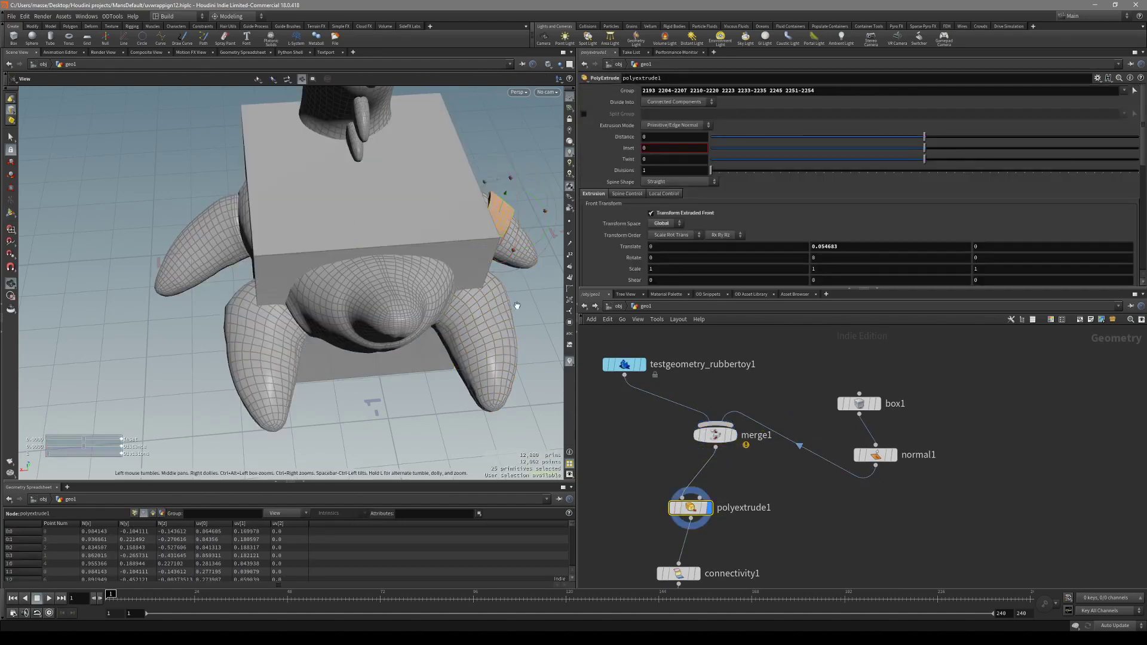
pyautogui.keyDown('alt'); pyautogui.moveTo(518, 307); pyautogui.dragTo(362, 291); pyautogui.keyUp('alt')
# Display connectivity1 and examine its list of class groups against the toy's points.
pyautogui.moveTo(783, 580); pyautogui.dragTo(786, 473, button='middle')
pyautogui.click(701, 468)
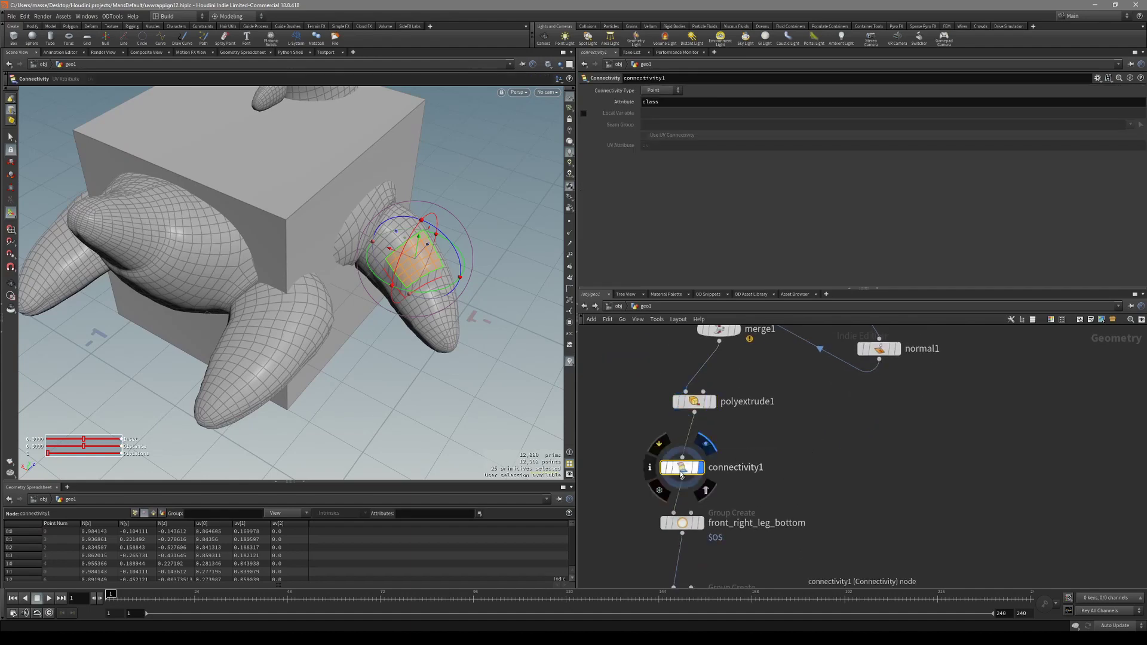
pyautogui.scroll(2, 460, 377)
pyautogui.scroll(-1, 460, 377)
pyautogui.hotkey('shift', 'w')
pyautogui.moveTo(384, 344); pyautogui.dragTo(397, 326)
pyautogui.press('s')
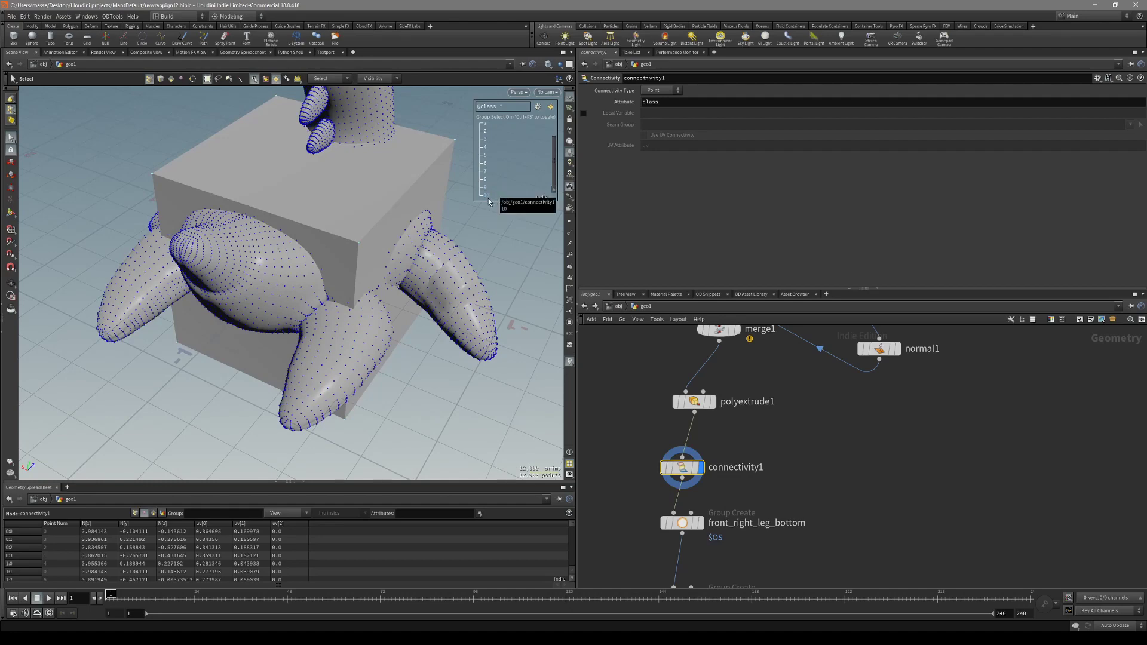
pyautogui.press('Escape')
pyautogui.moveTo(432, 217); pyautogui.dragTo(431, 258)
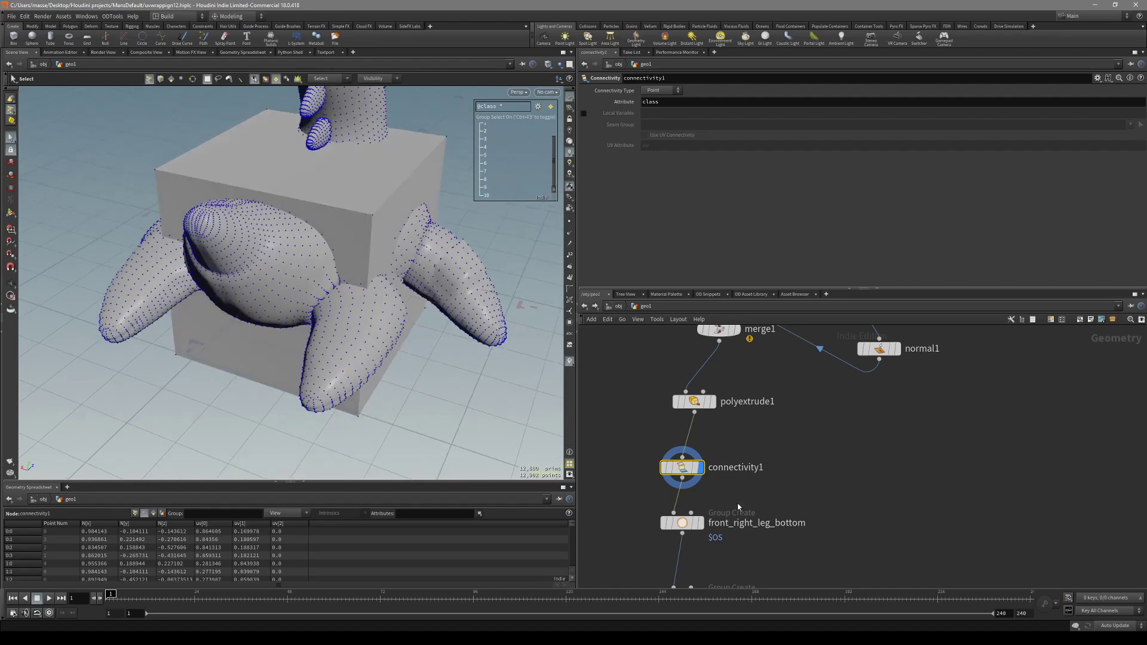
# Display front_right_leg_bottom and examine which legs its group points cover with the toy merged first.
pyautogui.click(701, 523)
pyautogui.scroll(-2, 305, 260)
pyautogui.press('Escape')
pyautogui.moveTo(304, 260); pyautogui.dragTo(364, 339)
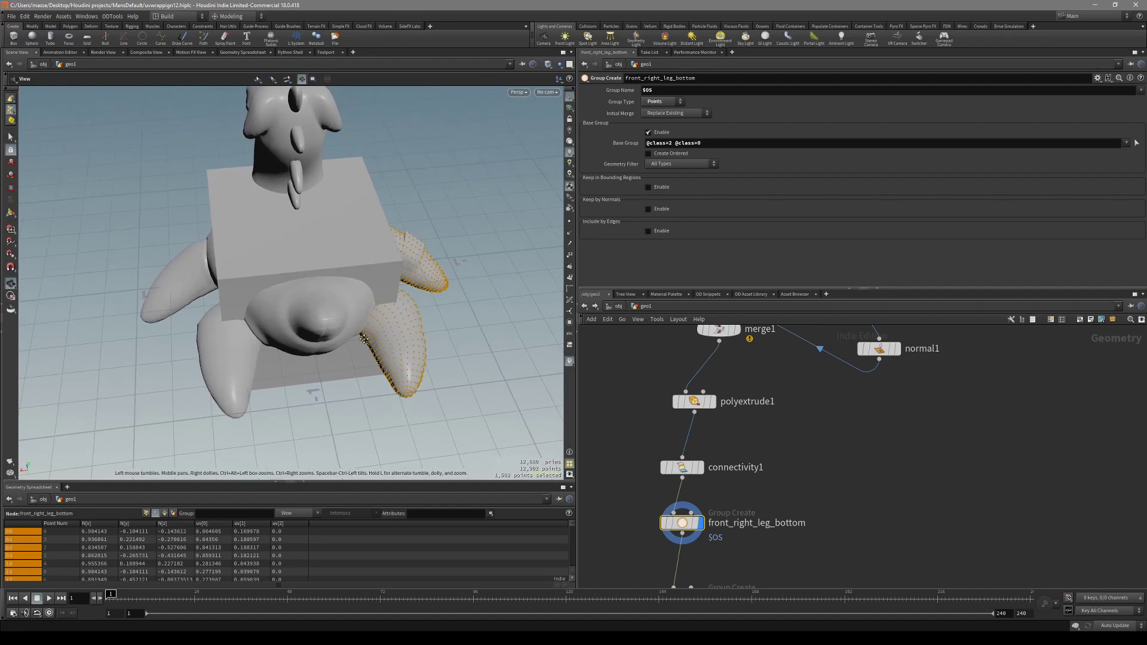
pyautogui.keyDown('alt'); pyautogui.moveTo(364, 338); pyautogui.dragTo(349, 342, button='middle'); pyautogui.keyUp('alt')
pyautogui.moveTo(817, 508); pyautogui.dragTo(858, 444, button='middle')
pyautogui.click(717, 533)
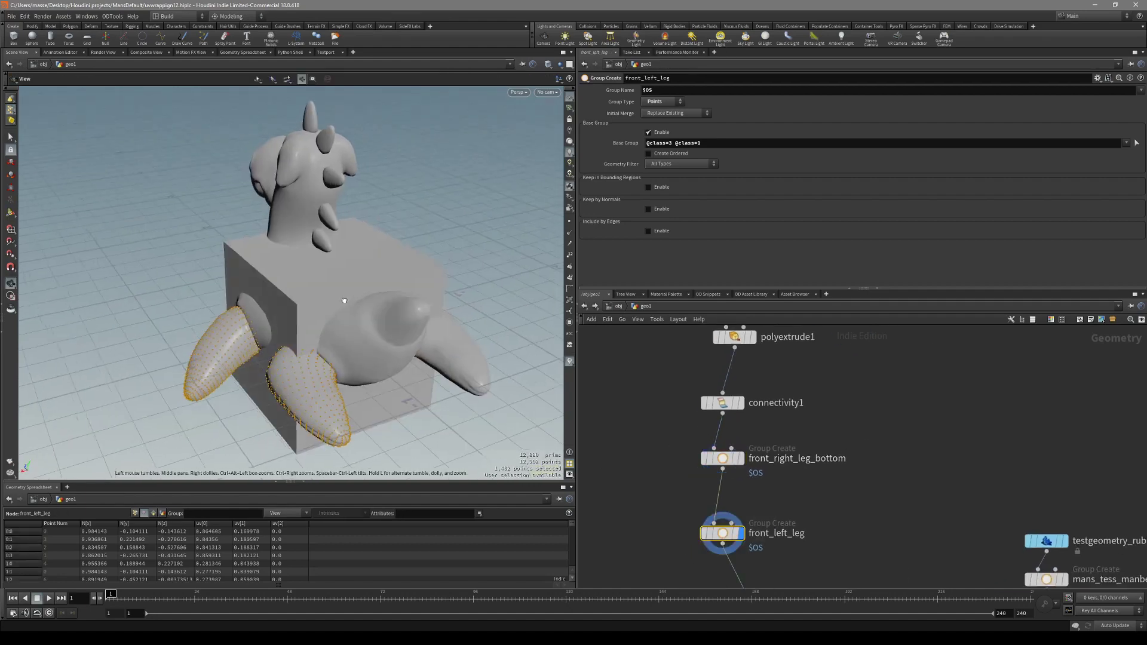
pyautogui.moveTo(344, 300)
pyautogui.mouseDown()
pyautogui.moveTo(309, 380)
pyautogui.moveTo(379, 377)
pyautogui.mouseUp()
pyautogui.press('s')
pyautogui.hotkey('shift', 'w')
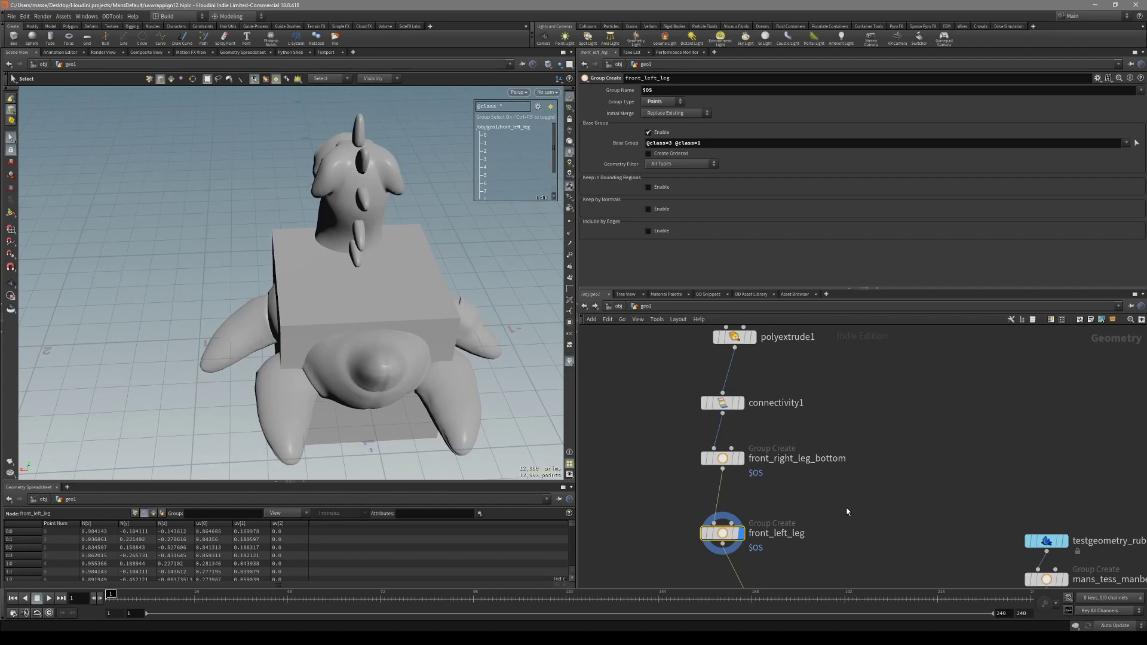
pyautogui.click(726, 458)
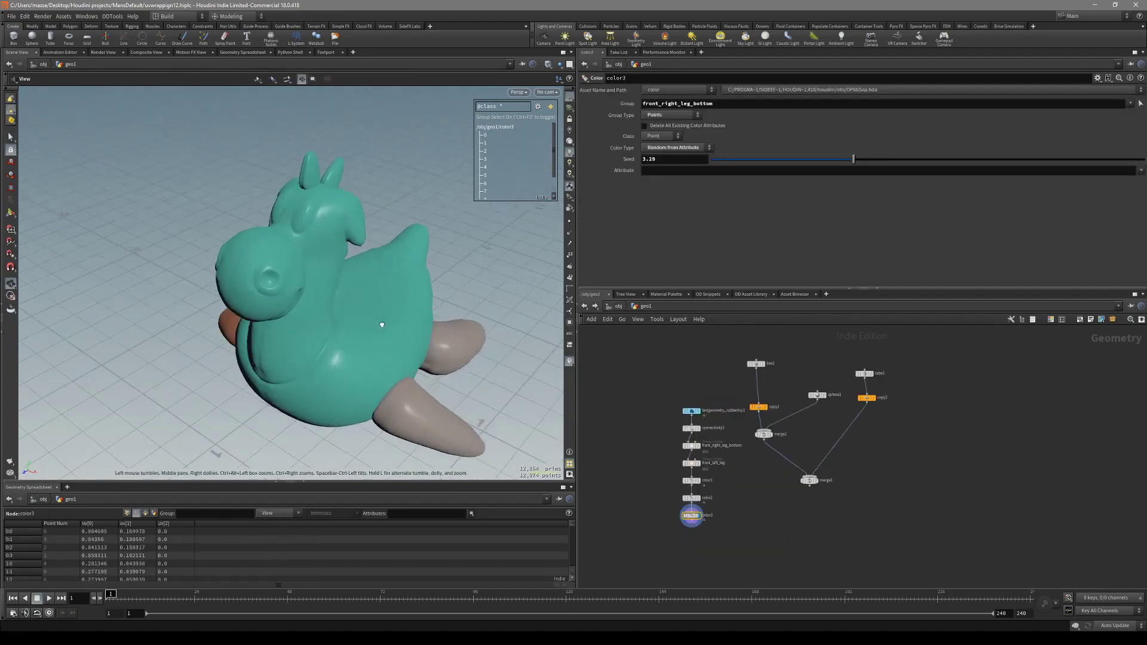
# Examine the coloured body and legs of the rubber toy displayed from color3, with wireframe edges shown.
pyautogui.moveTo(382, 324); pyautogui.dragTo(359, 302)
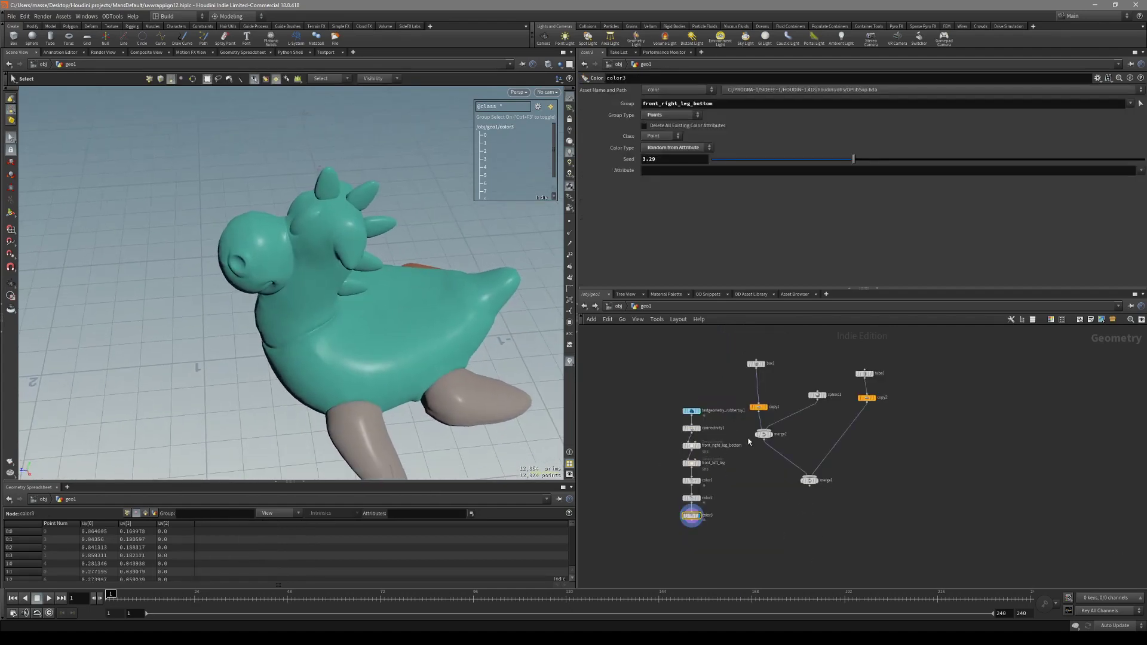
pyautogui.scroll(3, 748, 463)
pyautogui.moveTo(454, 317)
pyautogui.keyDown('alt'); pyautogui.mouseDown()
pyautogui.moveTo(416, 357)
pyautogui.moveTo(400, 348)
pyautogui.moveTo(471, 325)
pyautogui.mouseUp(); pyautogui.keyUp('alt')
pyautogui.hotkey('shift', 'w')
pyautogui.moveTo(365, 341)
pyautogui.keyDown('alt'); pyautogui.mouseDown()
pyautogui.moveTo(411, 319)
pyautogui.moveTo(356, 328)
pyautogui.moveTo(381, 327)
pyautogui.mouseUp(); pyautogui.keyUp('alt')
# Display merge2 and examine the merged boxes and sphere.
pyautogui.moveTo(713, 331); pyautogui.dragTo(699, 419, button='middle')
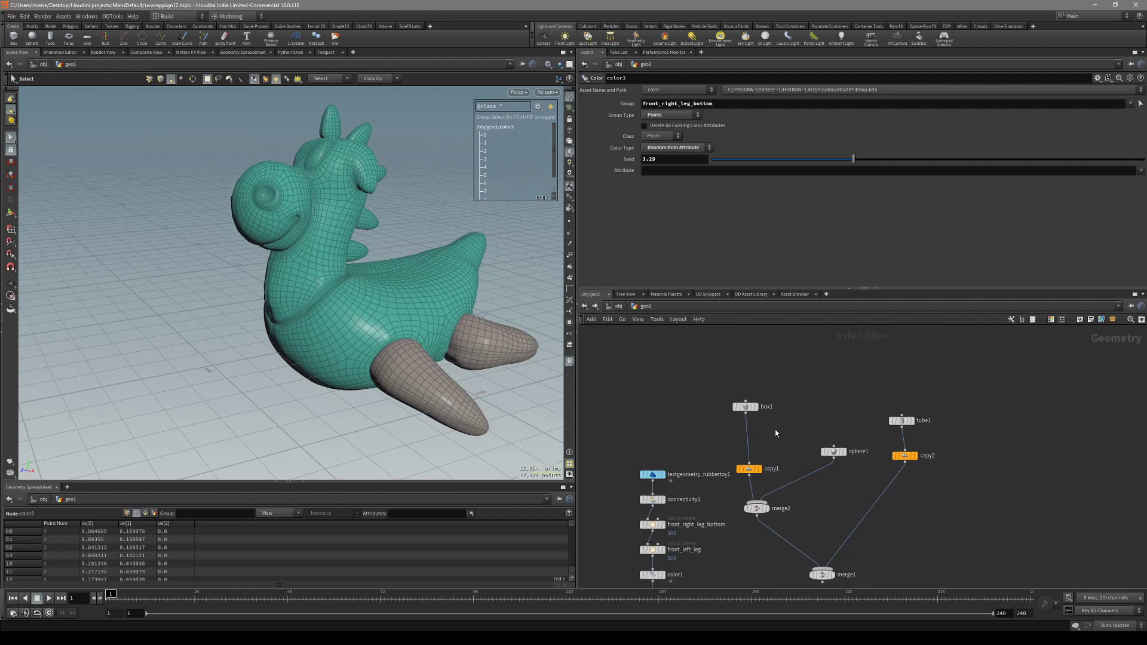
pyautogui.moveTo(818, 488); pyautogui.dragTo(809, 453, button='middle')
pyautogui.click(758, 473)
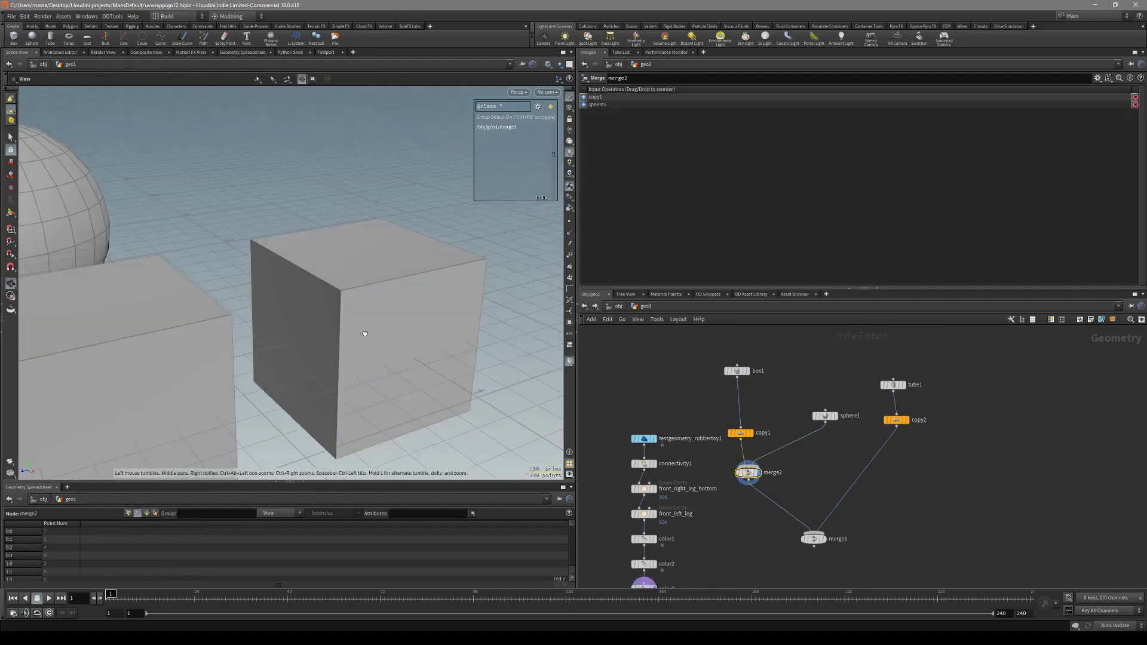
pyautogui.scroll(-4, 364, 333)
pyautogui.keyDown('alt'); pyautogui.moveTo(363, 333); pyautogui.dragTo(442, 316); pyautogui.keyUp('alt')
# Display box1 alone, followed by copy1, to examine the single box and its copies.
pyautogui.click(737, 371)
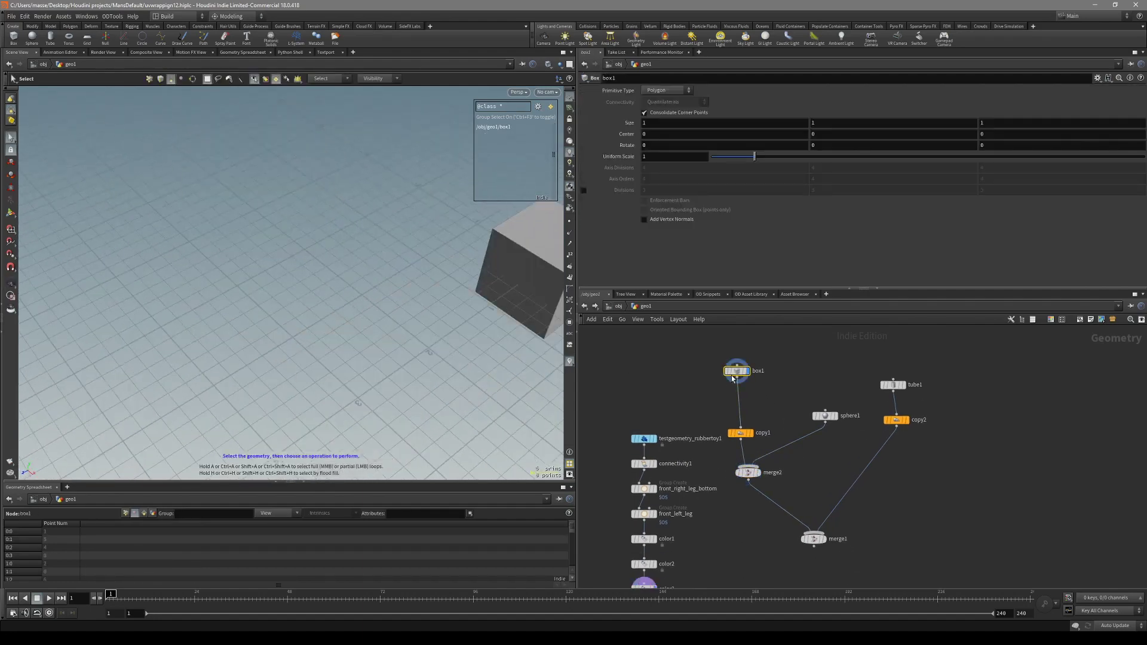
pyautogui.keyDown('alt'); pyautogui.moveTo(509, 300); pyautogui.dragTo(352, 330, button='middle'); pyautogui.keyUp('alt')
pyautogui.click(751, 433)
pyautogui.keyDown('alt'); pyautogui.moveTo(359, 316); pyautogui.dragTo(257, 319); pyautogui.keyUp('alt')
pyautogui.keyDown('alt'); pyautogui.moveTo(257, 320); pyautogui.dragTo(413, 281, button='middle'); pyautogui.keyUp('alt')
# Display tube1 alone, followed by copy2, to examine the single tube and its row of copies.
pyautogui.click(893, 385)
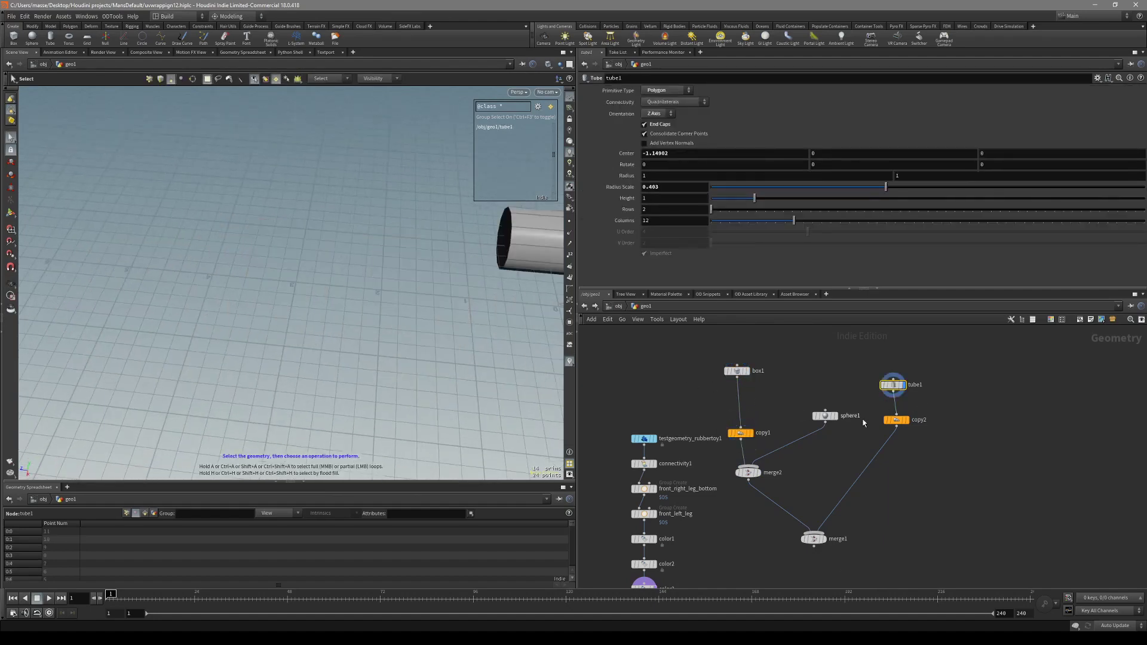
pyautogui.click(905, 420)
pyautogui.keyDown('alt'); pyautogui.moveTo(454, 252); pyautogui.dragTo(346, 328); pyautogui.keyUp('alt')
pyautogui.press('s')
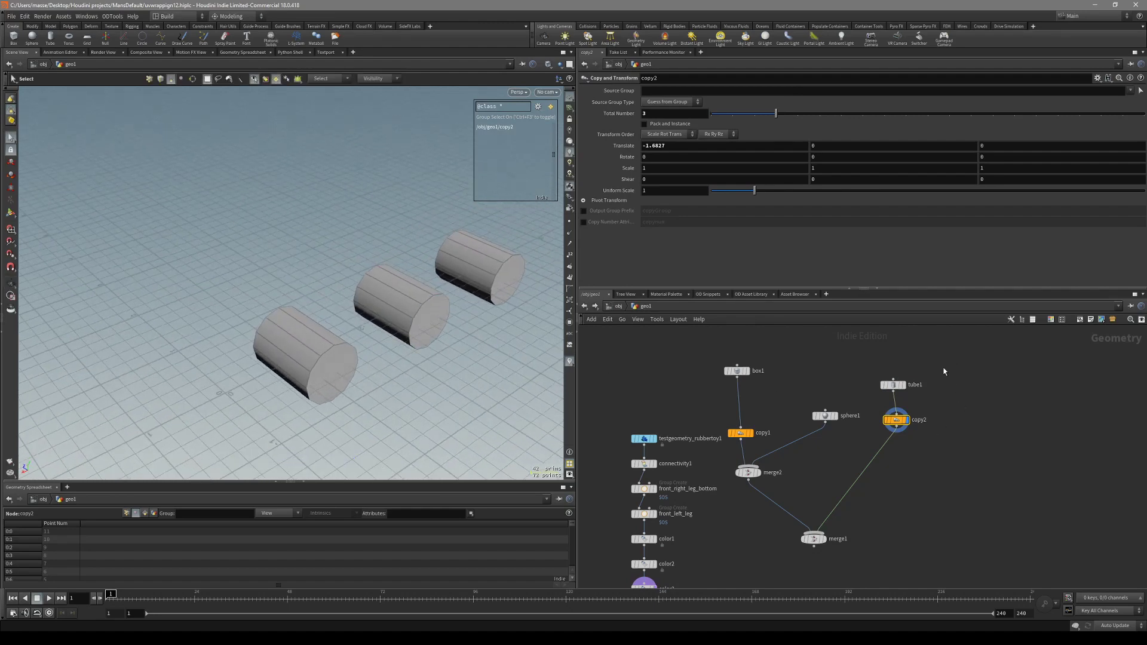
# Display merge2 and move the sphere1, box1 and copy1 nodes further above it in the network.
pyautogui.click(737, 371)
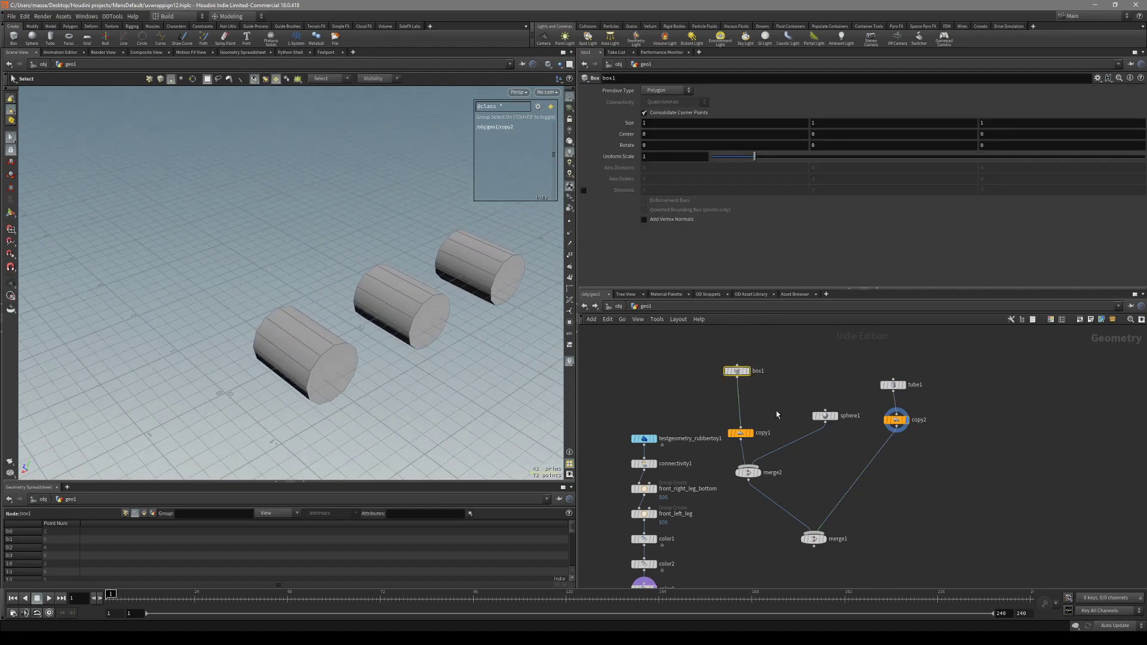
pyautogui.click(758, 473)
pyautogui.keyDown('alt'); pyautogui.moveTo(482, 373); pyautogui.dragTo(476, 320); pyautogui.keyUp('alt')
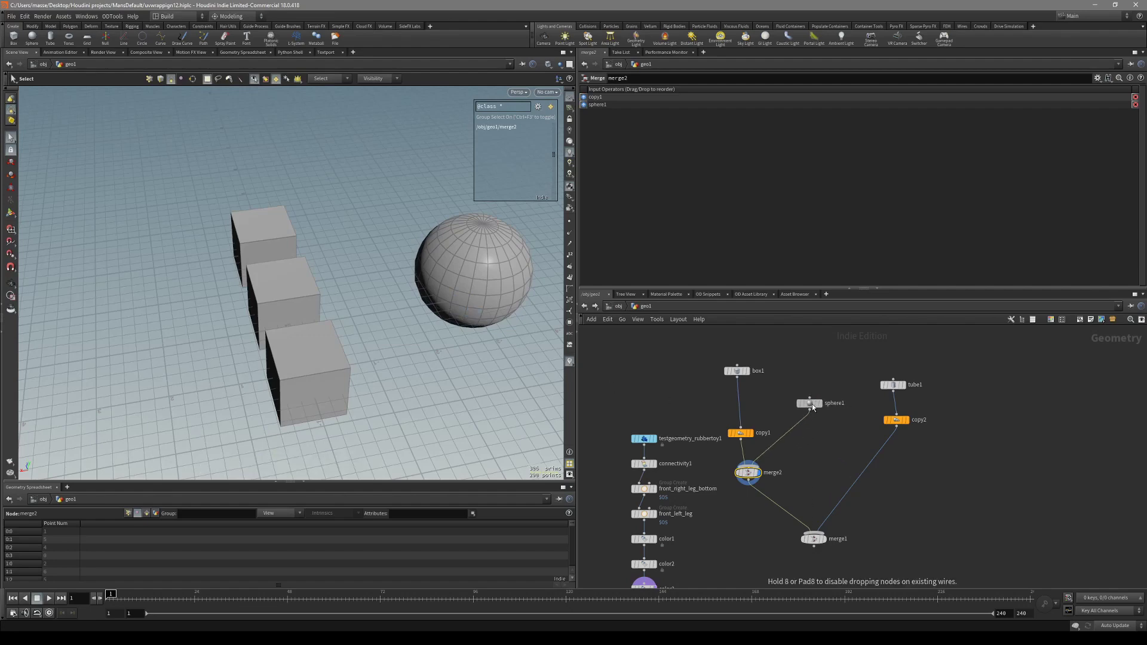
pyautogui.moveTo(753, 428); pyautogui.dragTo(742, 399)
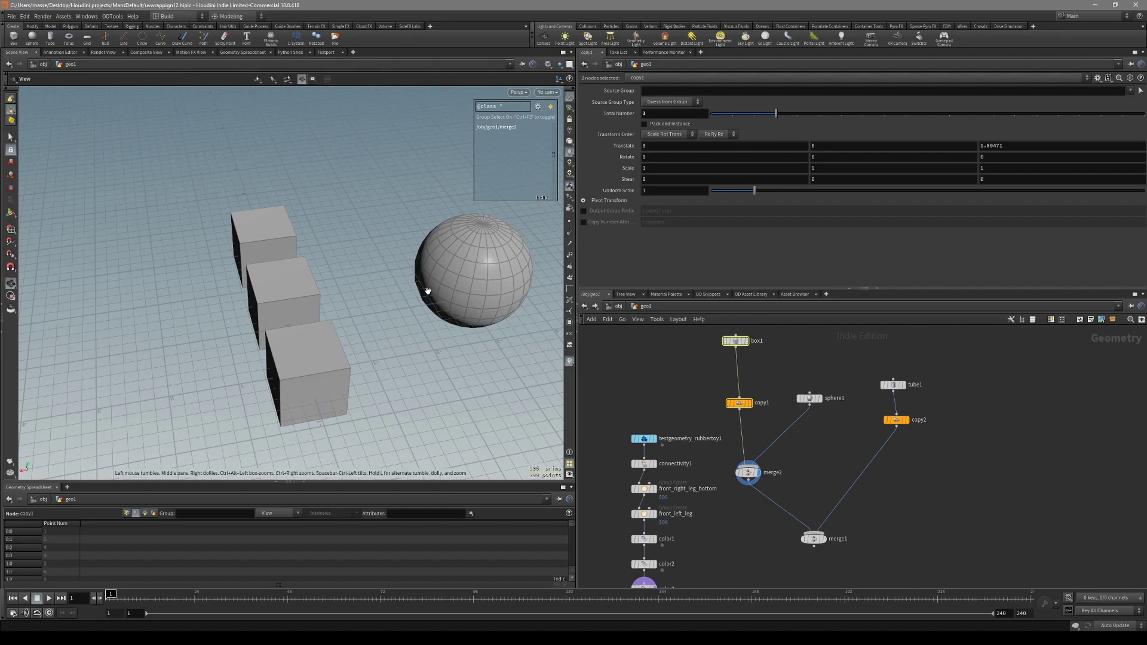
pyautogui.keyDown('alt'); pyautogui.moveTo(431, 287); pyautogui.dragTo(454, 365); pyautogui.keyUp('alt')
pyautogui.click(809, 398)
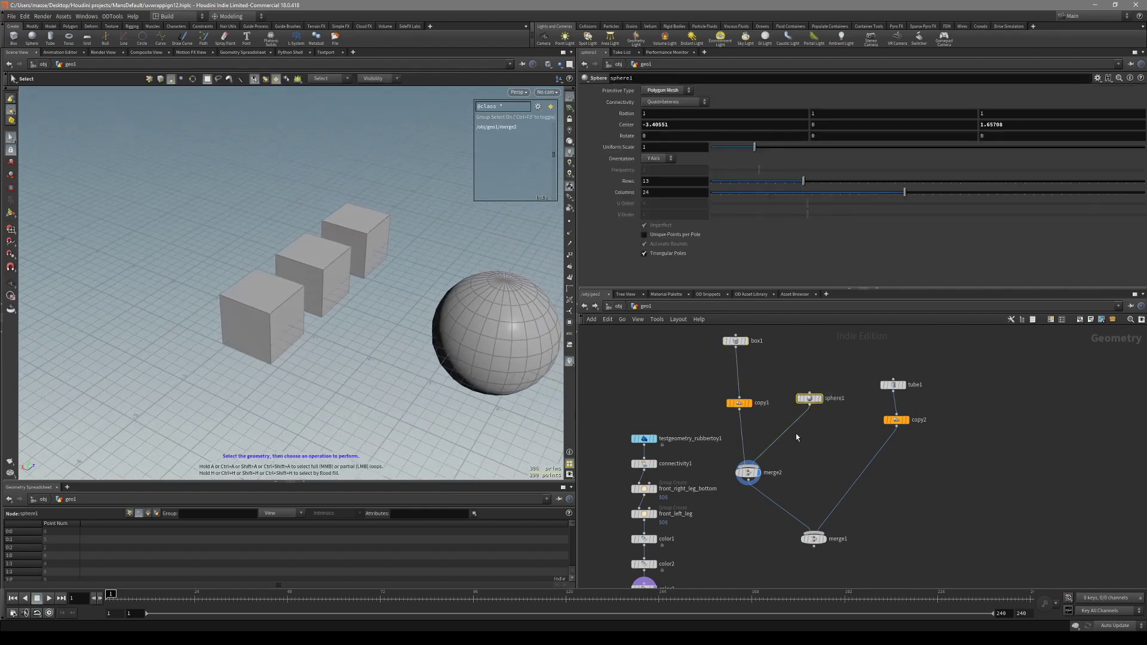
# Move the box1, copy1, sphere1 and merge2 nodes up together in the network, and display merge1.
pyautogui.moveTo(827, 331); pyautogui.dragTo(794, 401, button='middle')
pyautogui.moveTo(794, 399); pyautogui.dragTo(714, 455)
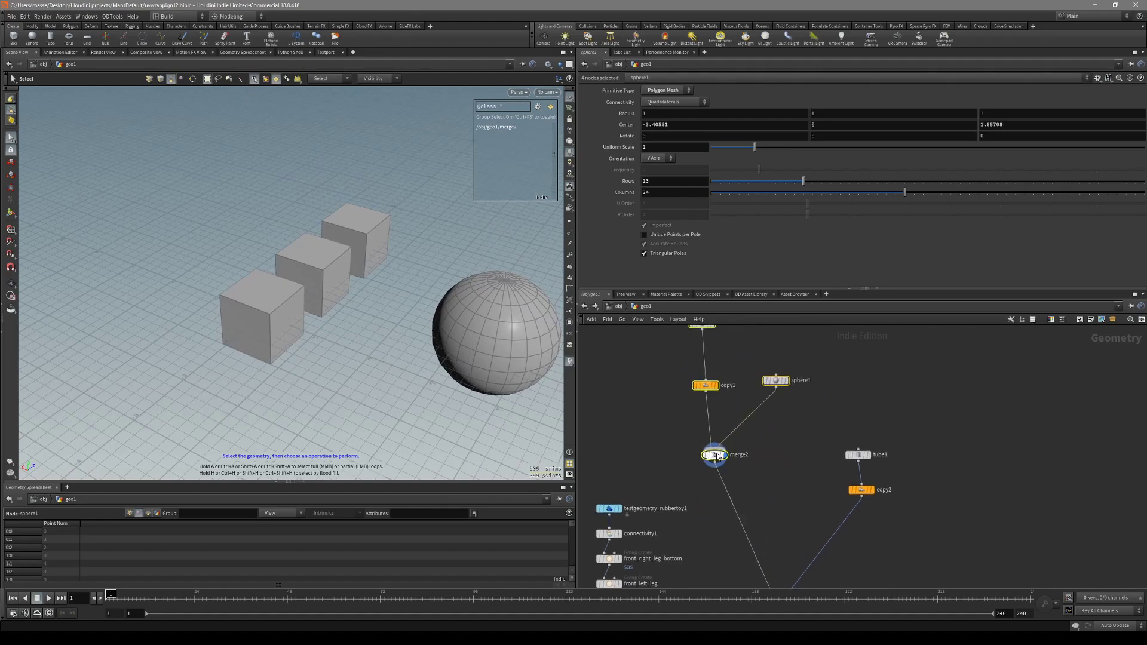
pyautogui.click(764, 470)
pyautogui.moveTo(765, 472); pyautogui.dragTo(728, 364, button='middle')
pyautogui.click(743, 504)
pyautogui.press('r')
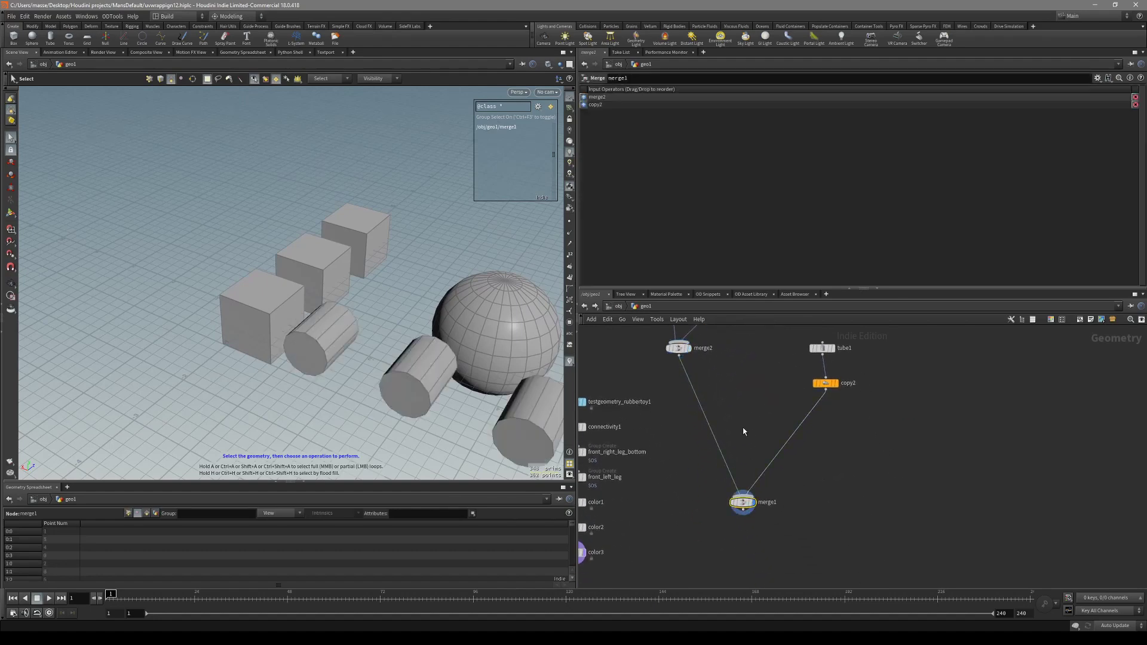
# Insert an Attribute Create node on the connection between merge2 and merge1.
pyautogui.press('Tab')
pyautogui.write('a')
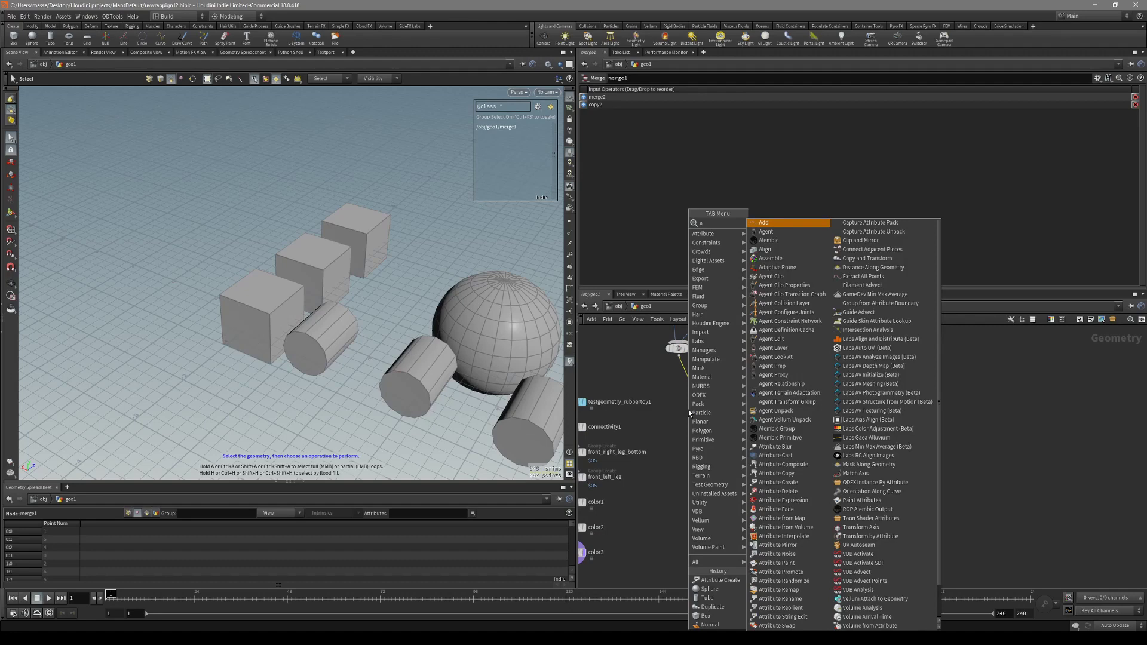
pyautogui.write('tt cr')
pyautogui.press('Return')
pyautogui.click(688, 410)
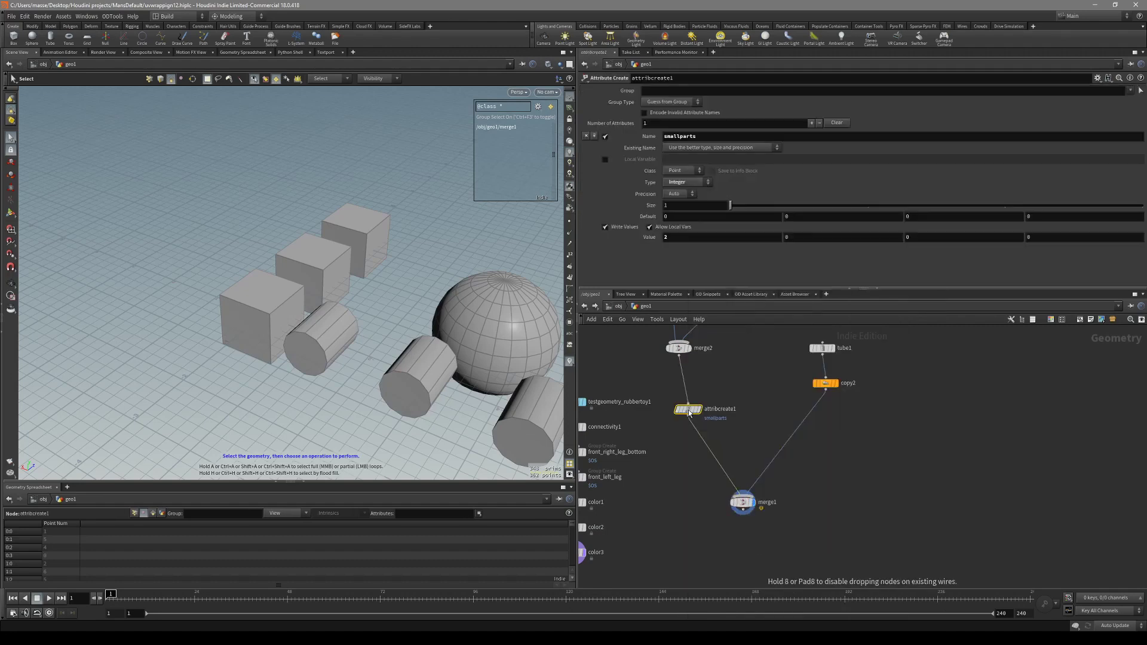
# Name the new point attribute mycolors, keep its type as Integer and set its value to 1.
pyautogui.click(688, 137)
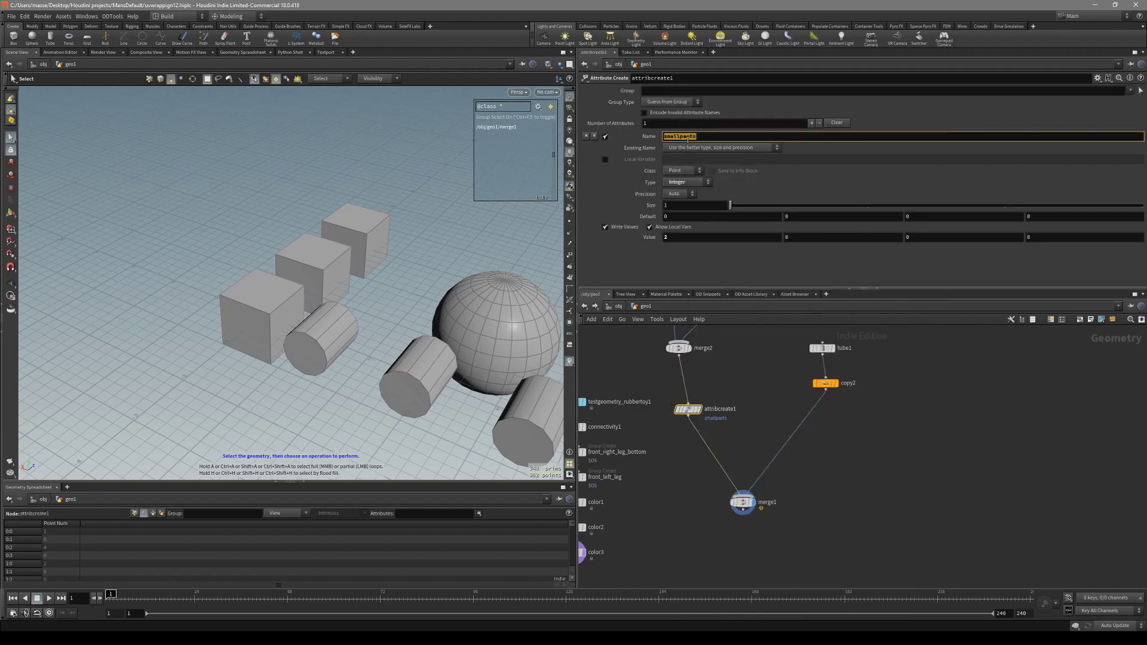
pyautogui.press('Return')
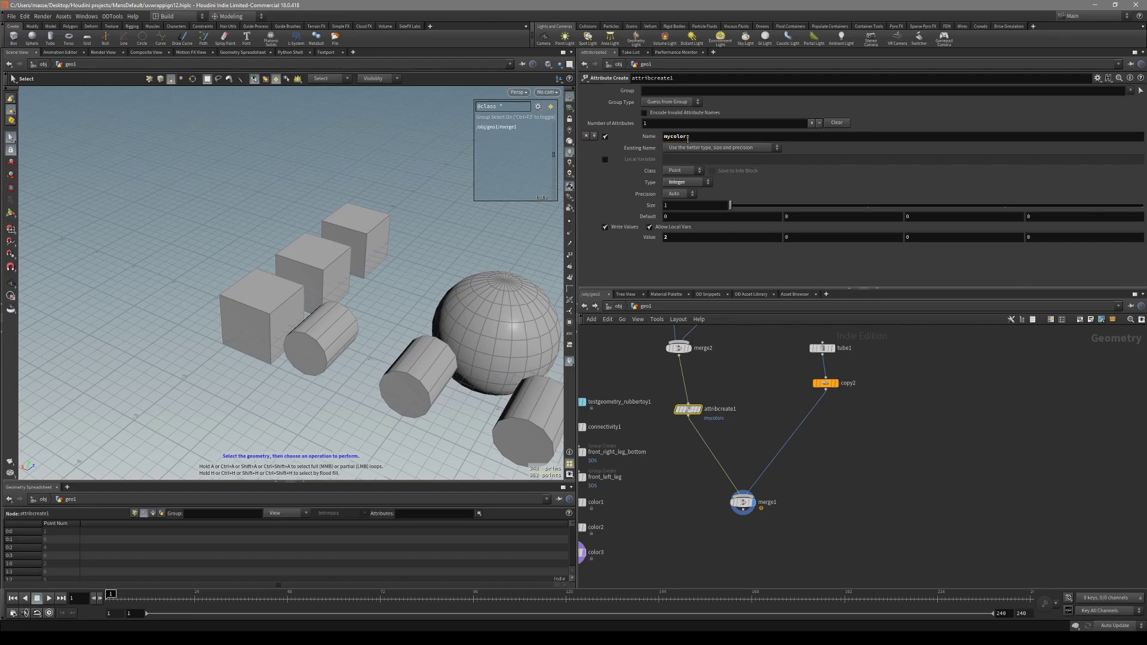
pyautogui.doubleClick(714, 138)
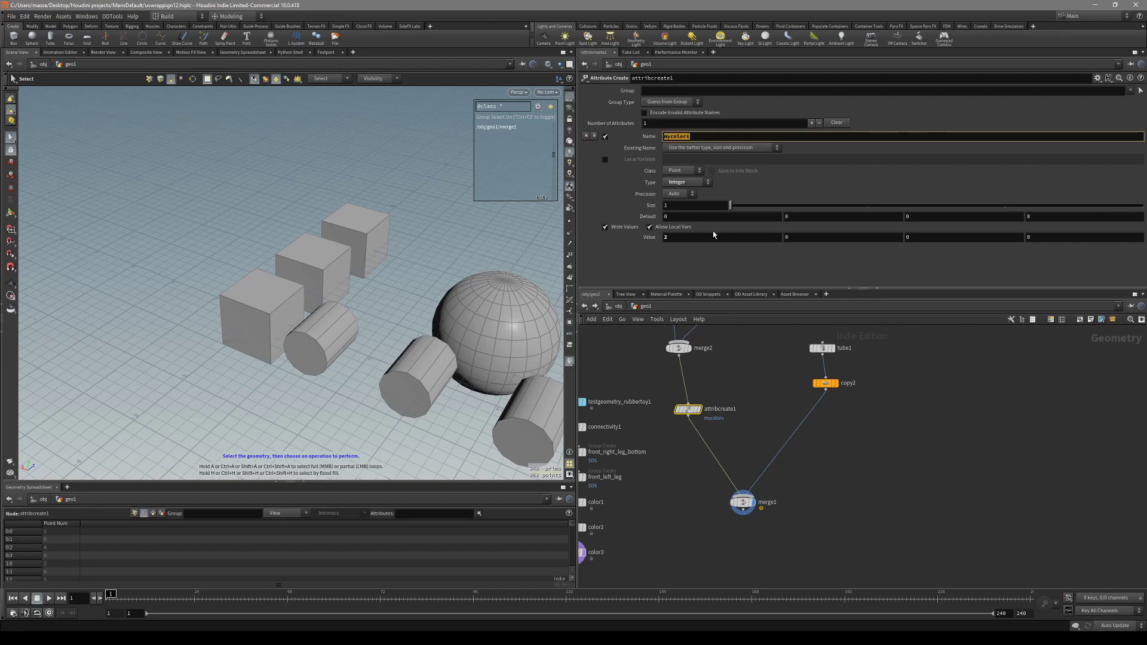
pyautogui.keyDown('alt'); pyautogui.moveTo(462, 248); pyautogui.dragTo(435, 248, button='middle'); pyautogui.keyUp('alt')
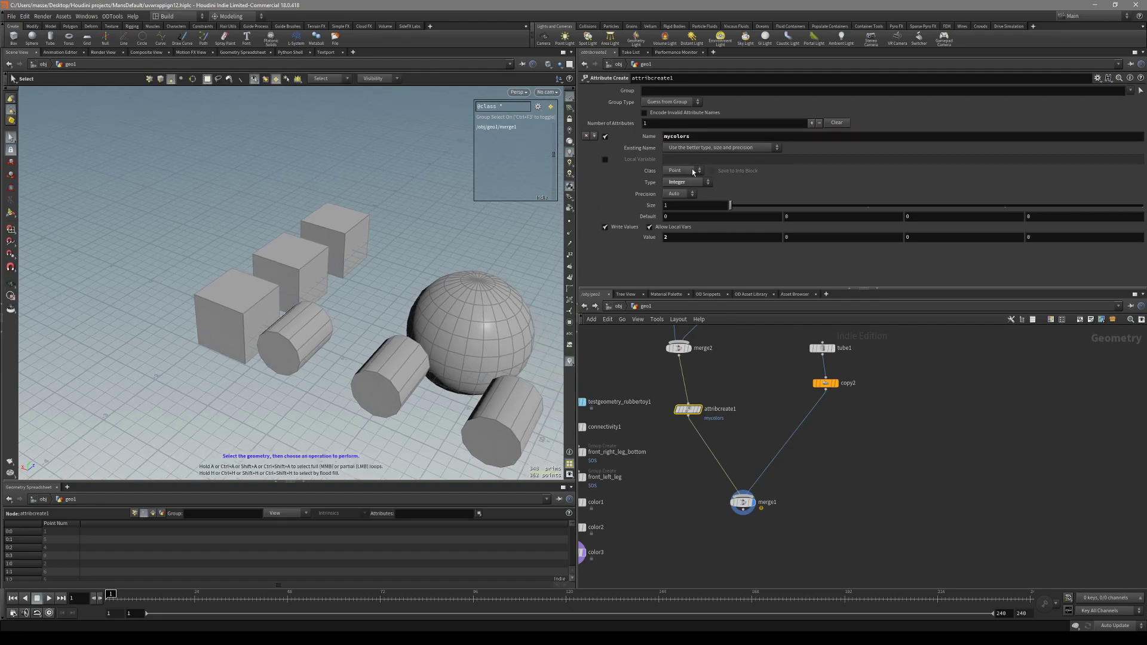
pyautogui.click(693, 182)
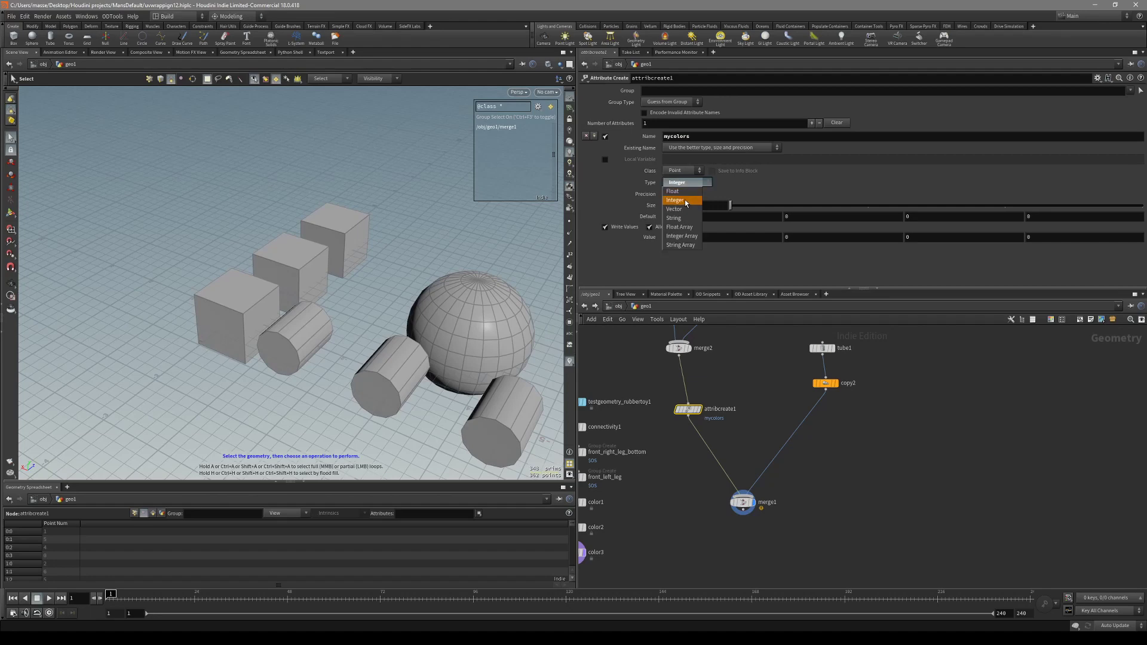
pyautogui.click(681, 201)
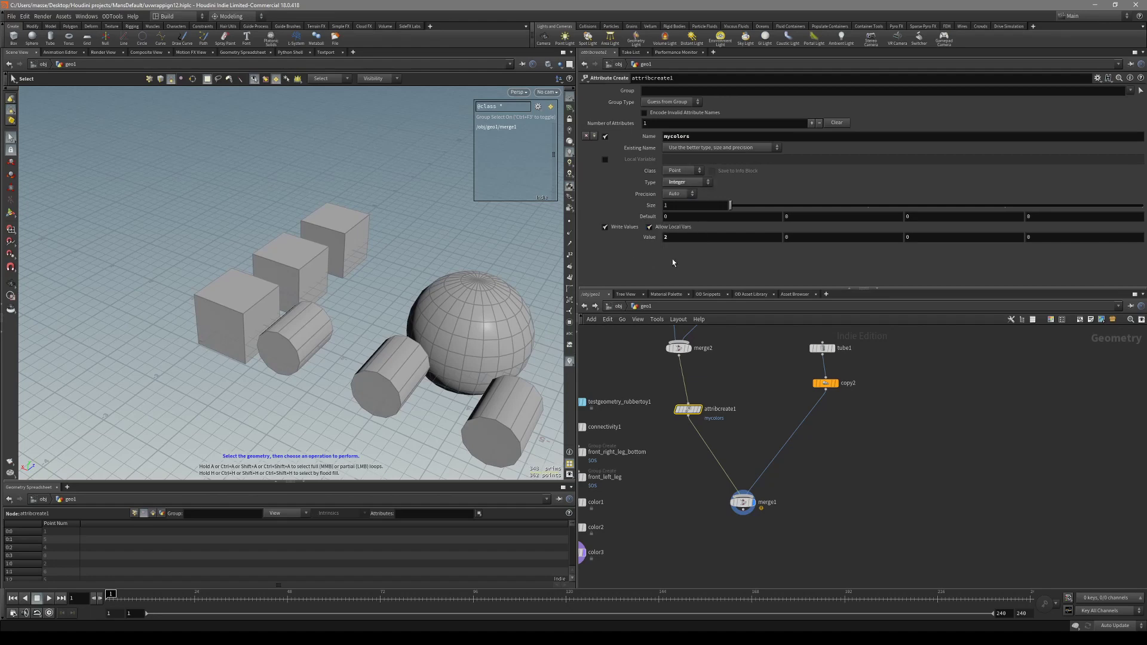
pyautogui.click(676, 238)
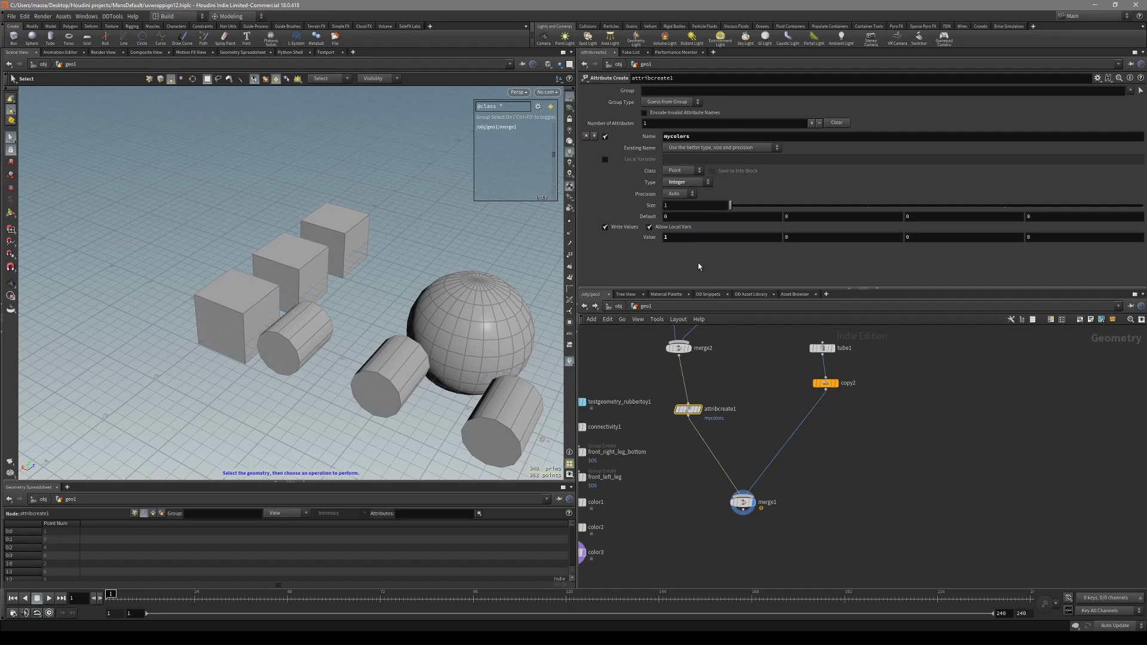
# Duplicate the Attribute Create node onto the connection between copy2 and merge1, and set the duplicate's mycolors value to 2.
pyautogui.keyDown('alt'); pyautogui.moveTo(724, 409); pyautogui.dragTo(801, 427); pyautogui.keyUp('alt')
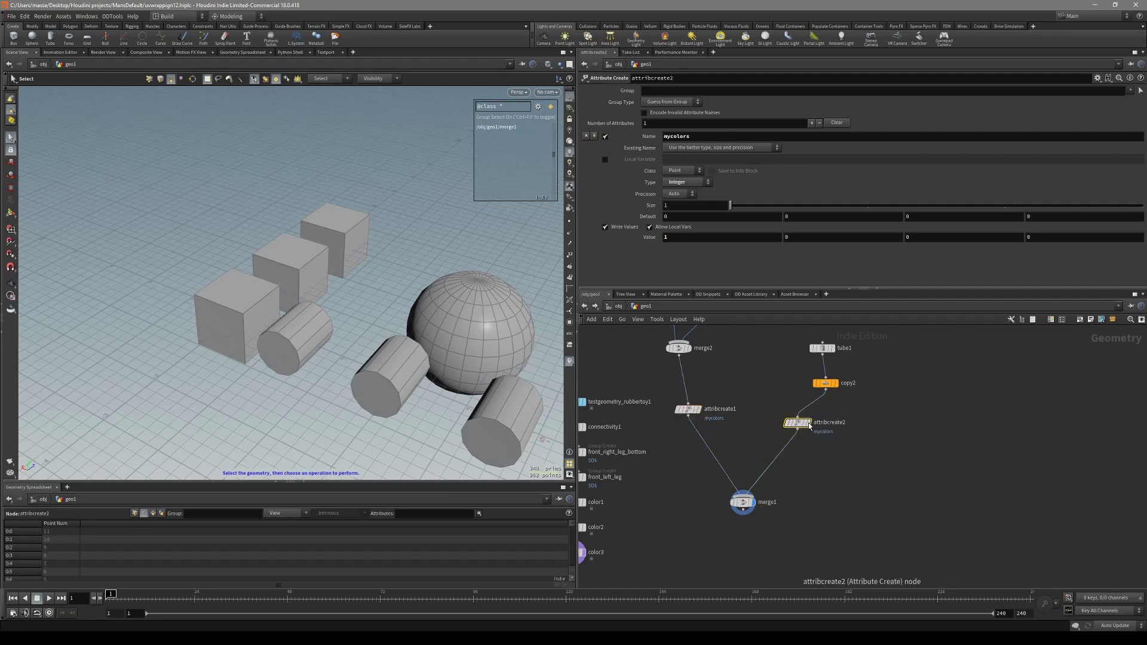
pyautogui.click(807, 423)
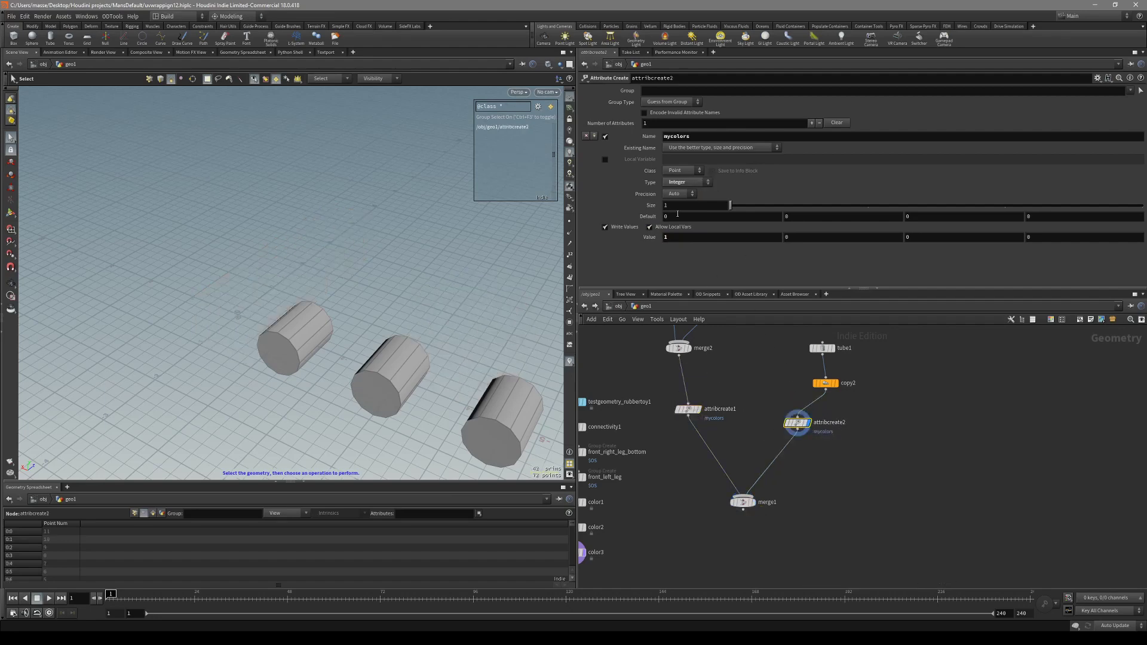
pyautogui.keyDown('alt'); pyautogui.moveTo(521, 339); pyautogui.dragTo(519, 315, button='middle'); pyautogui.keyUp('alt')
# Display merge1 and examine the mycolors values of its points from first to last in the Geometry Spreadsheet.
pyautogui.click(752, 502)
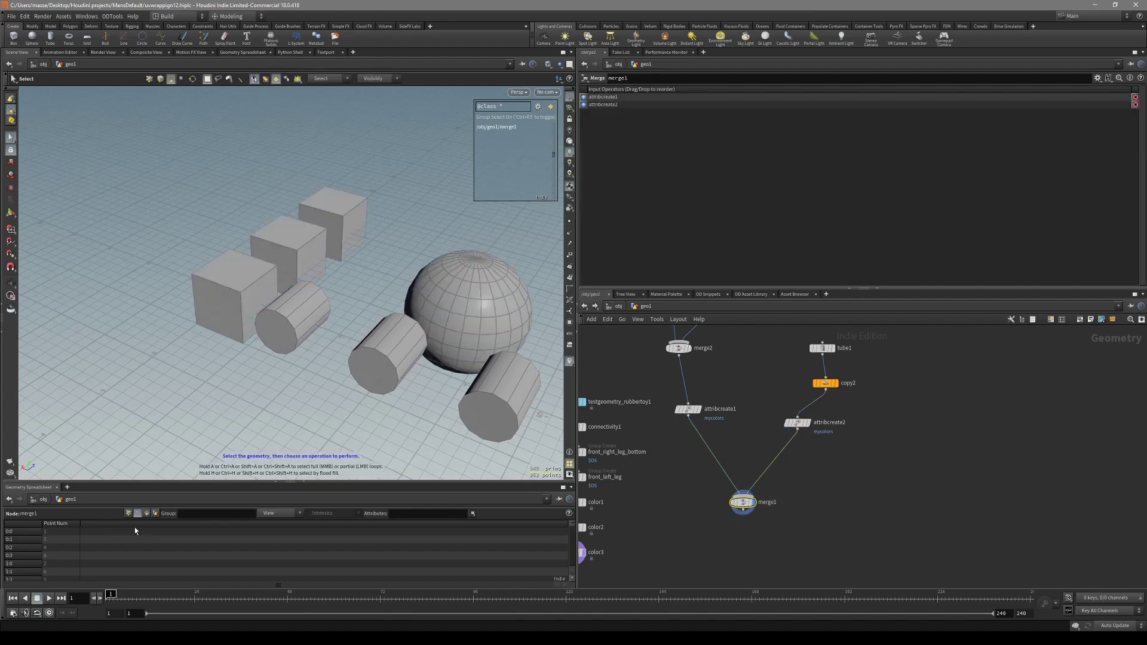
pyautogui.scroll(-1, 211, 565)
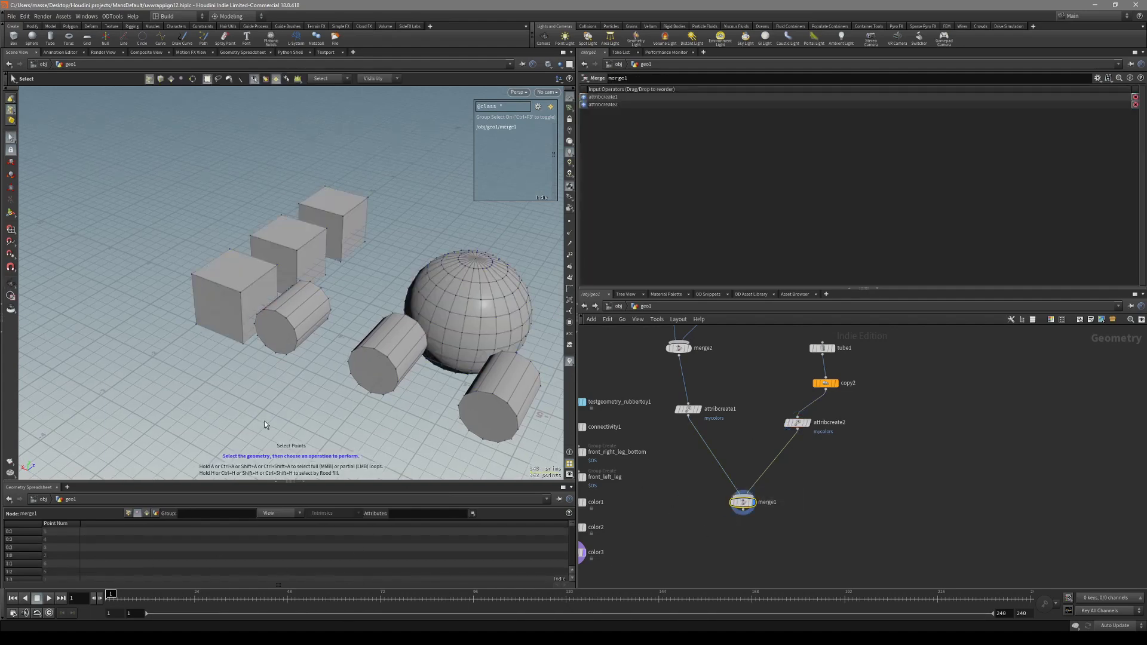
pyautogui.press('3')
pyautogui.click(129, 512)
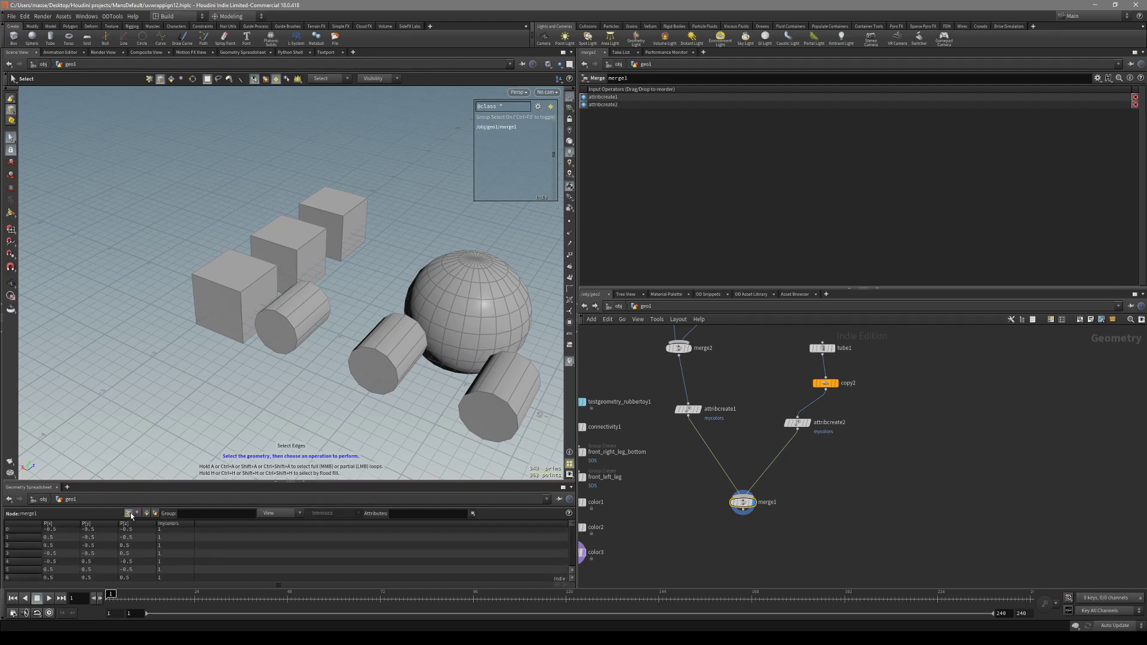
pyautogui.moveTo(573, 529); pyautogui.dragTo(572, 572)
pyautogui.press('Escape')
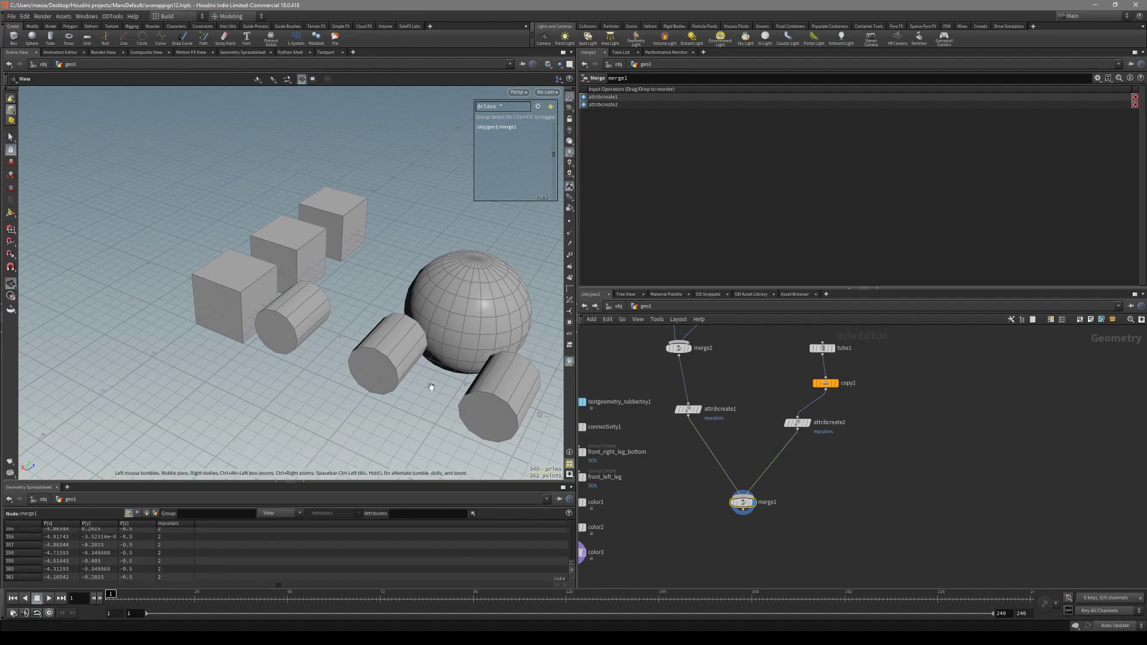
pyautogui.hotkey('shift', 'w')
pyautogui.moveTo(430, 386)
pyautogui.mouseDown()
pyautogui.moveTo(404, 360)
pyautogui.moveTo(391, 386)
pyautogui.moveTo(373, 367)
pyautogui.mouseUp()
pyautogui.hotkey('shift', 'w')
# Add a Color node below merge1, display it and set its color type to Random from Attribute.
pyautogui.moveTo(822, 507); pyautogui.dragTo(848, 473, button='middle')
pyautogui.press('Tab')
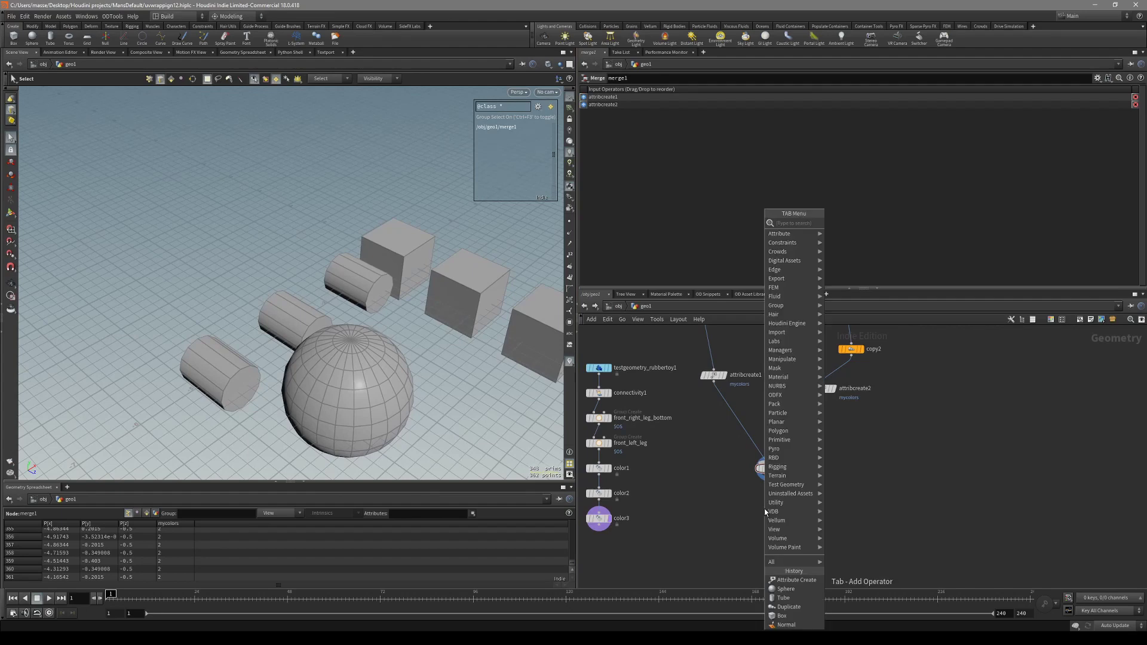
pyautogui.write('col')
pyautogui.press('Return')
pyautogui.press('Return')
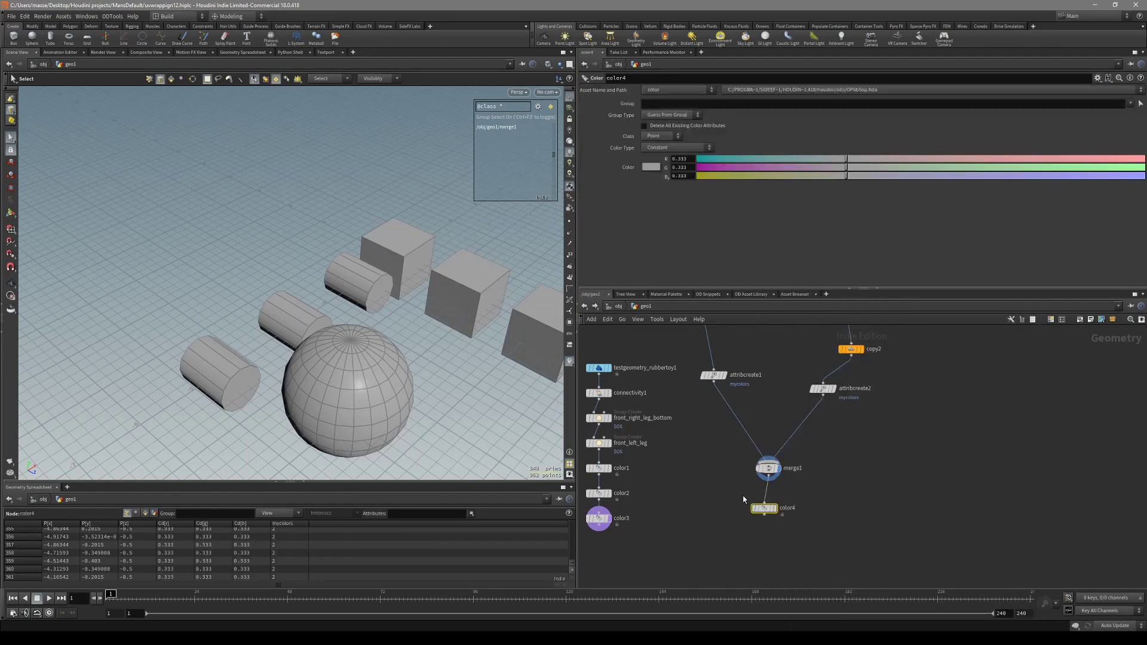
pyautogui.click(689, 147)
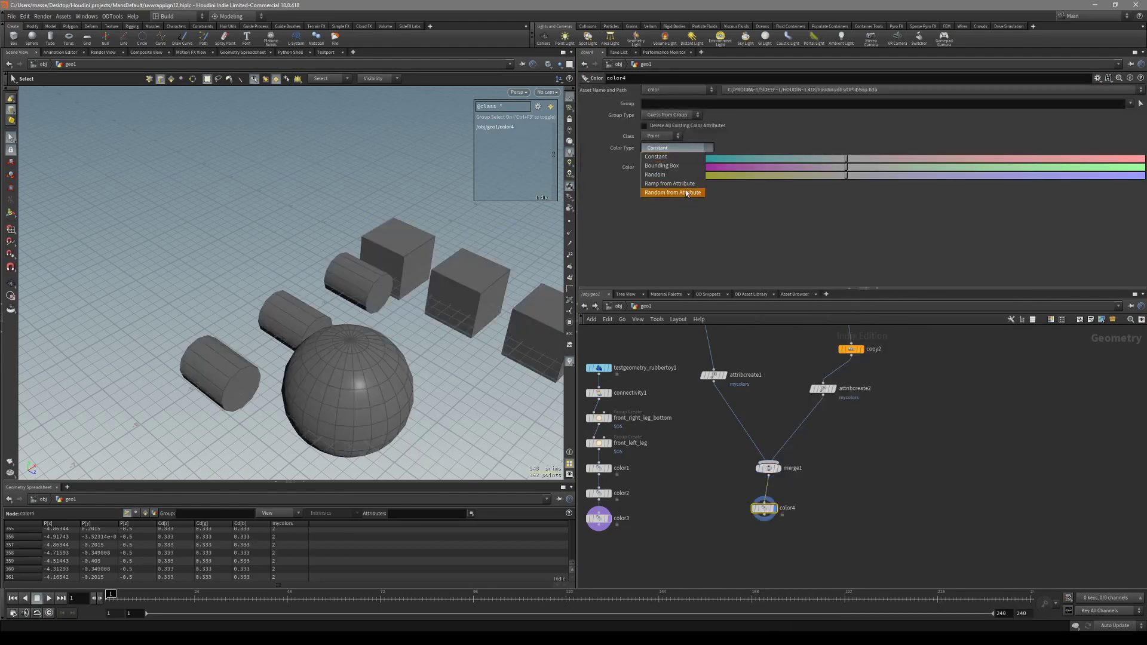
pyautogui.click(687, 193)
pyautogui.keyDown('alt'); pyautogui.moveTo(388, 327); pyautogui.dragTo(418, 323); pyautogui.keyUp('alt')
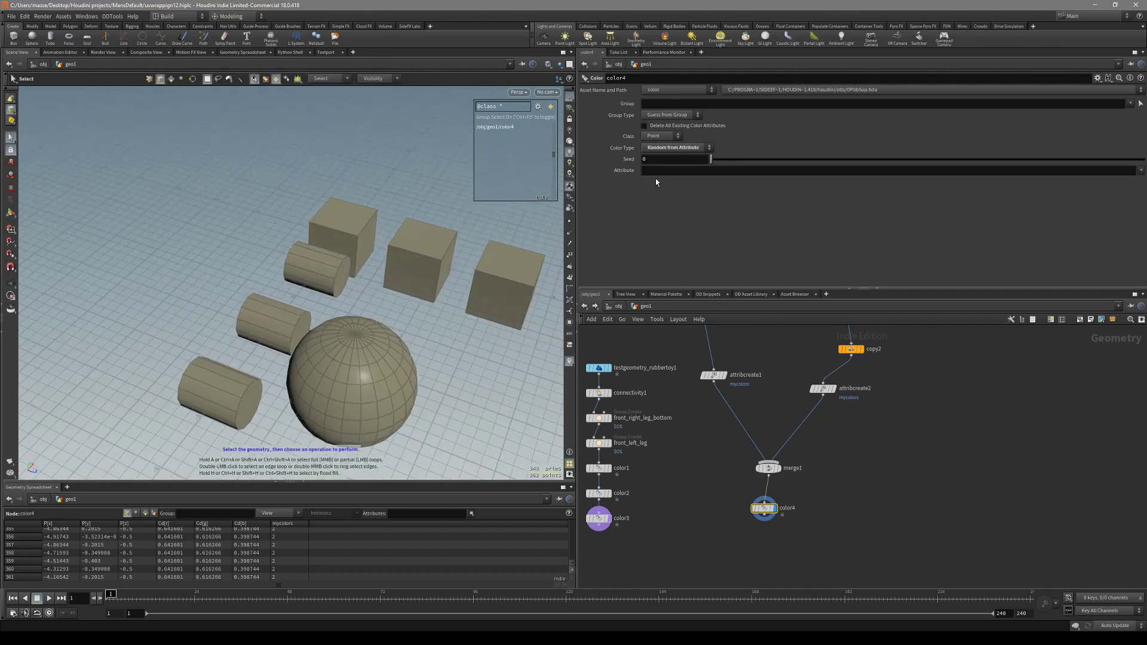
# Check the attribute name in the node info of merge1 and attribcreate2, and set the Color node's attribute to mycolors.
pyautogui.click(658, 172)
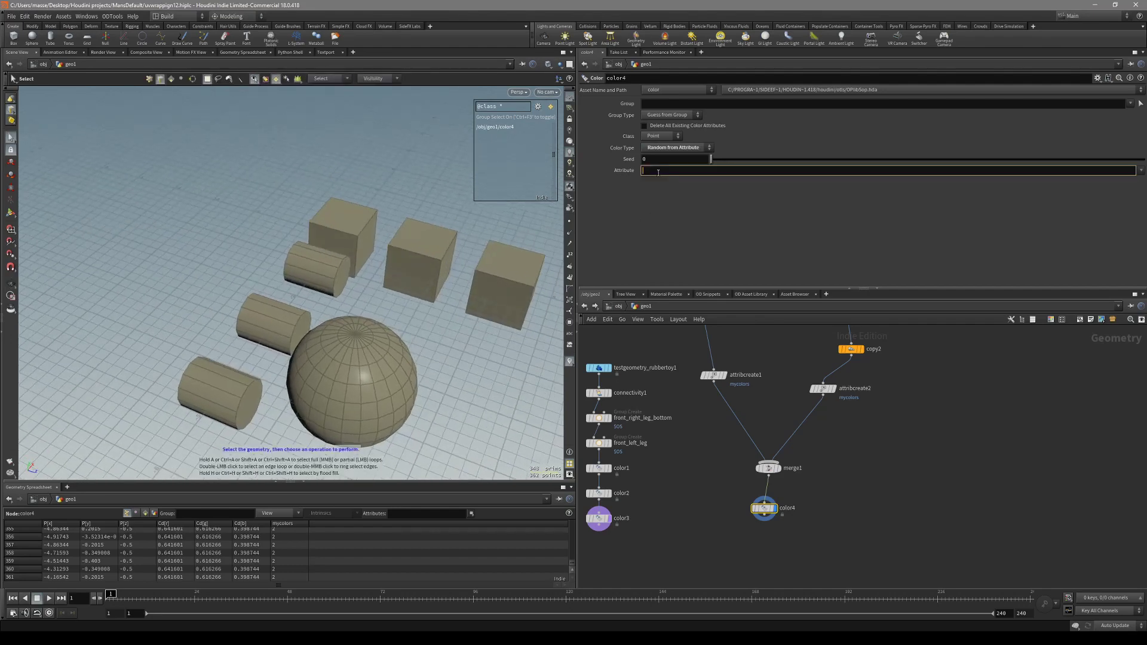
pyautogui.middleClick(769, 468)
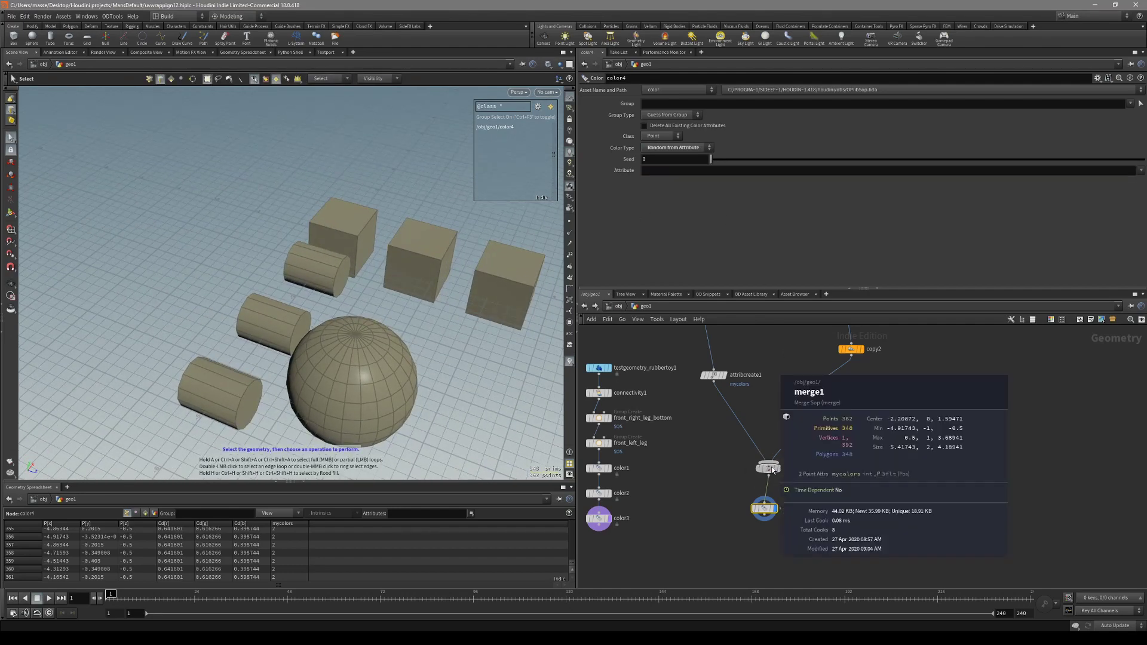
pyautogui.middleClick(825, 391)
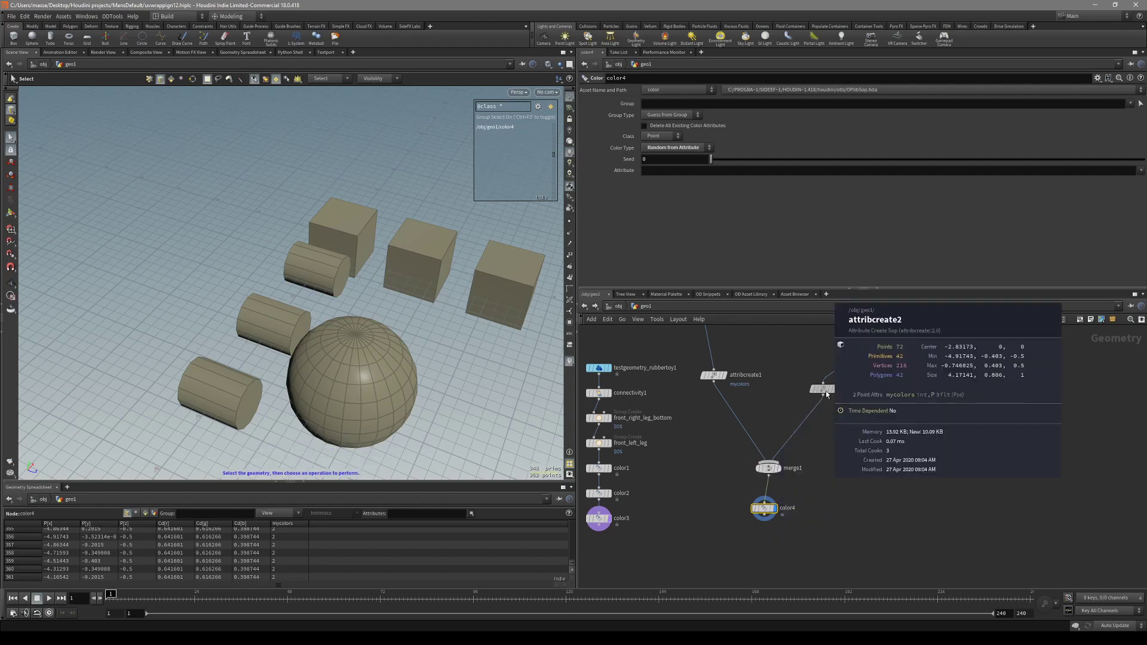
pyautogui.click(650, 171)
pyautogui.write('mycolors')
pyautogui.press('Return')
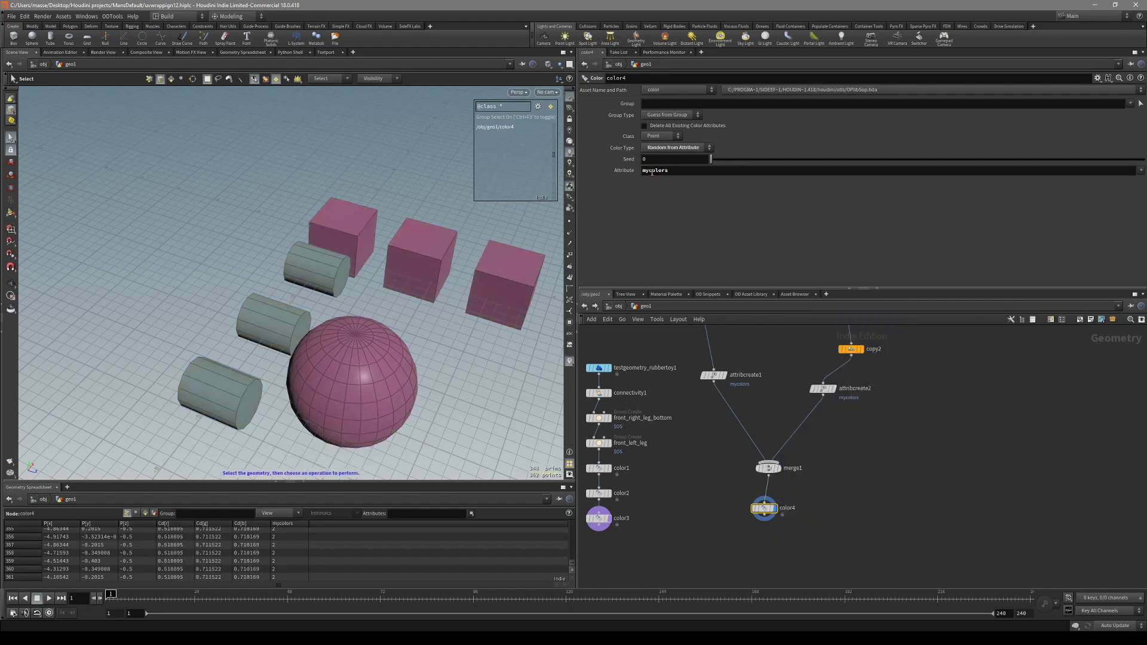
# Examine the colored shapes from several angles and compare them with the mycolors and Cd values in the spreadsheet.
pyautogui.keyDown('alt'); pyautogui.moveTo(366, 330); pyautogui.dragTo(402, 335); pyautogui.keyUp('alt')
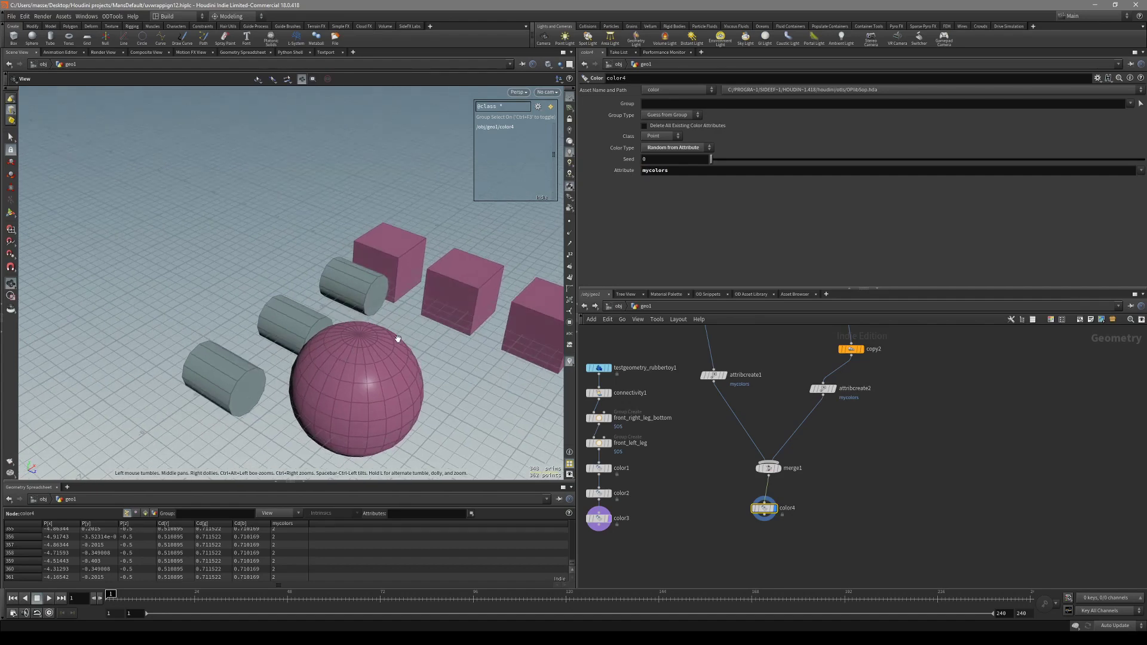
pyautogui.moveTo(462, 312); pyautogui.dragTo(426, 332)
pyautogui.press('s')
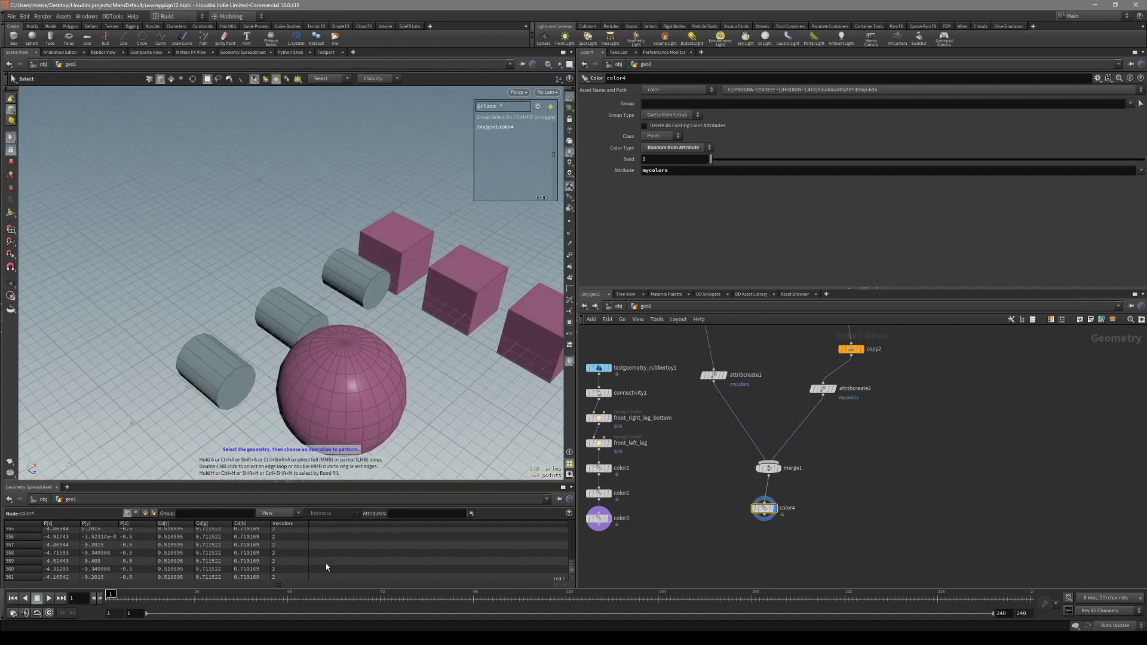
pyautogui.moveTo(572, 568)
pyautogui.mouseDown()
pyautogui.moveTo(578, 528)
pyautogui.moveTo(566, 559)
pyautogui.mouseUp()
pyautogui.keyDown('alt'); pyautogui.moveTo(372, 390); pyautogui.dragTo(339, 370); pyautogui.keyUp('alt')
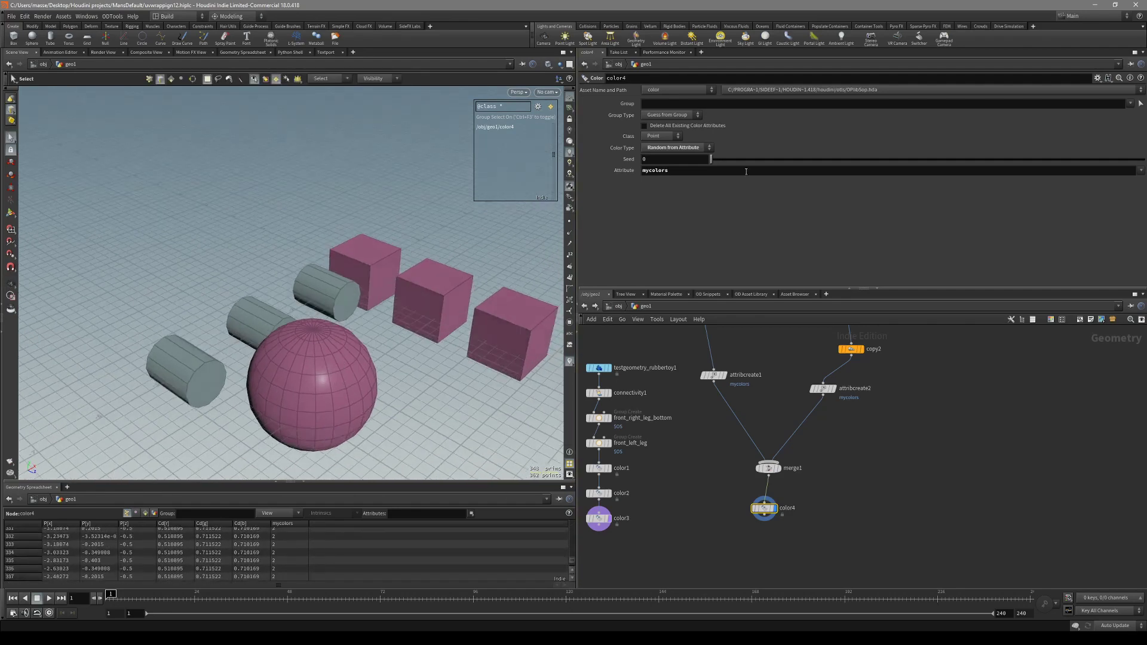
# Try several seeds for the random colors on color4, finishing at 5.05.
pyautogui.moveTo(711, 159); pyautogui.dragTo(786, 161)
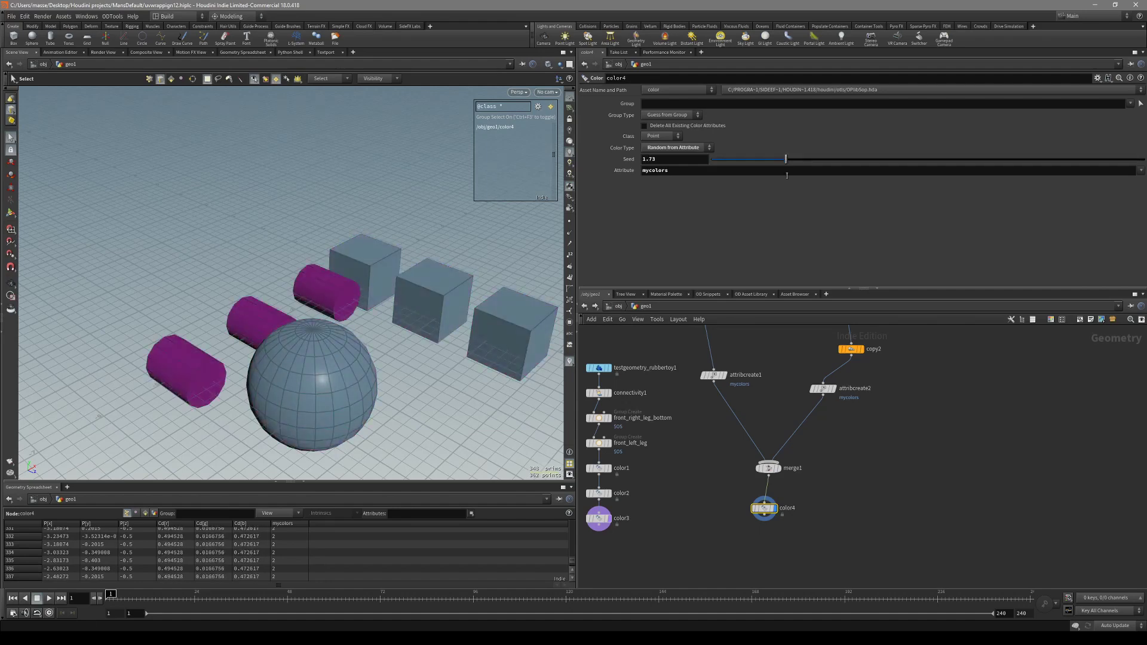
pyautogui.moveTo(818, 160); pyautogui.dragTo(850, 163)
pyautogui.keyDown('alt'); pyautogui.moveTo(385, 309); pyautogui.dragTo(284, 348); pyautogui.keyUp('alt')
pyautogui.keyDown('alt'); pyautogui.moveTo(342, 327); pyautogui.dragTo(297, 353, button='right'); pyautogui.keyUp('alt')
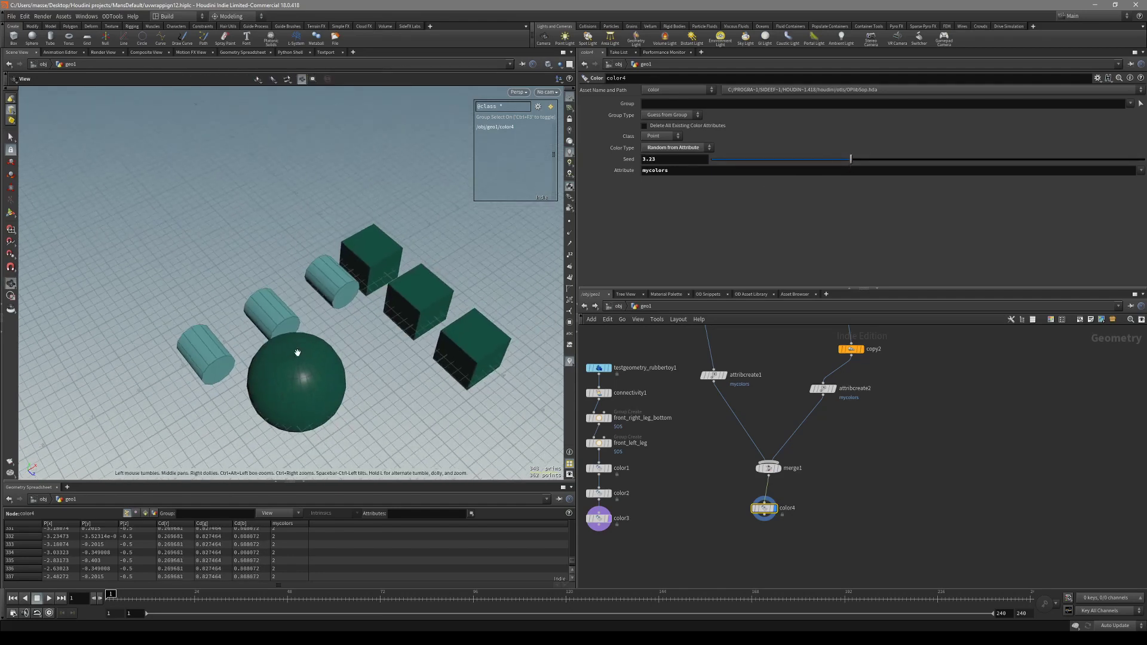
pyautogui.keyDown('alt'); pyautogui.moveTo(297, 353); pyautogui.dragTo(326, 286); pyautogui.keyUp('alt')
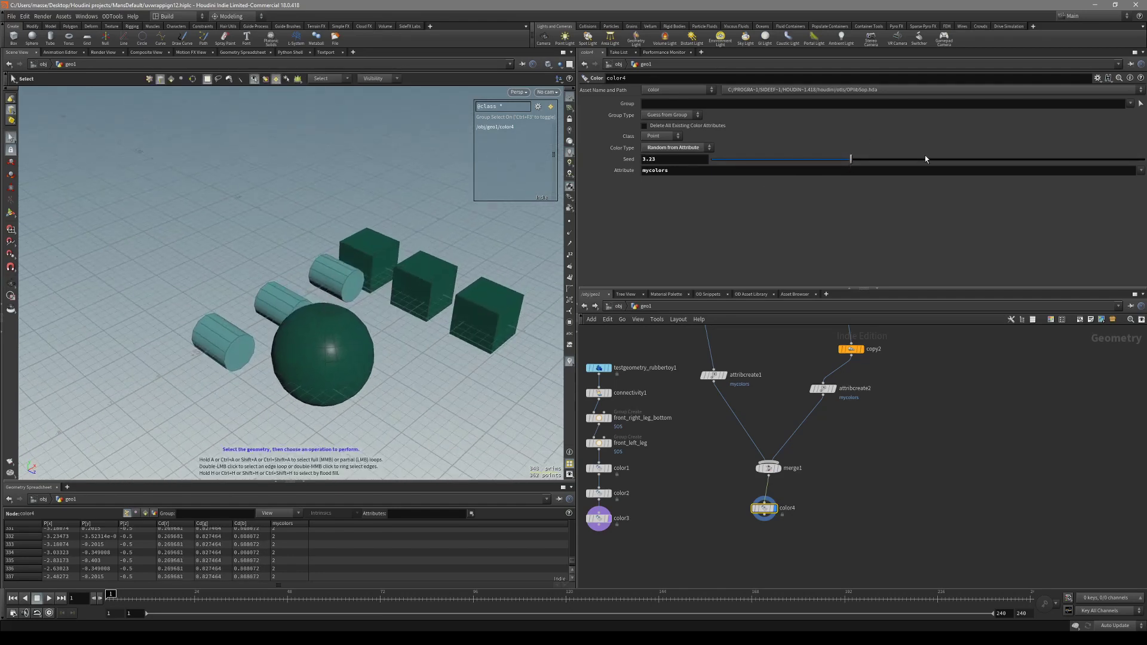
pyautogui.moveTo(926, 159); pyautogui.dragTo(930, 160)
pyautogui.keyDown('alt'); pyautogui.moveTo(401, 276); pyautogui.dragTo(388, 308); pyautogui.keyUp('alt')
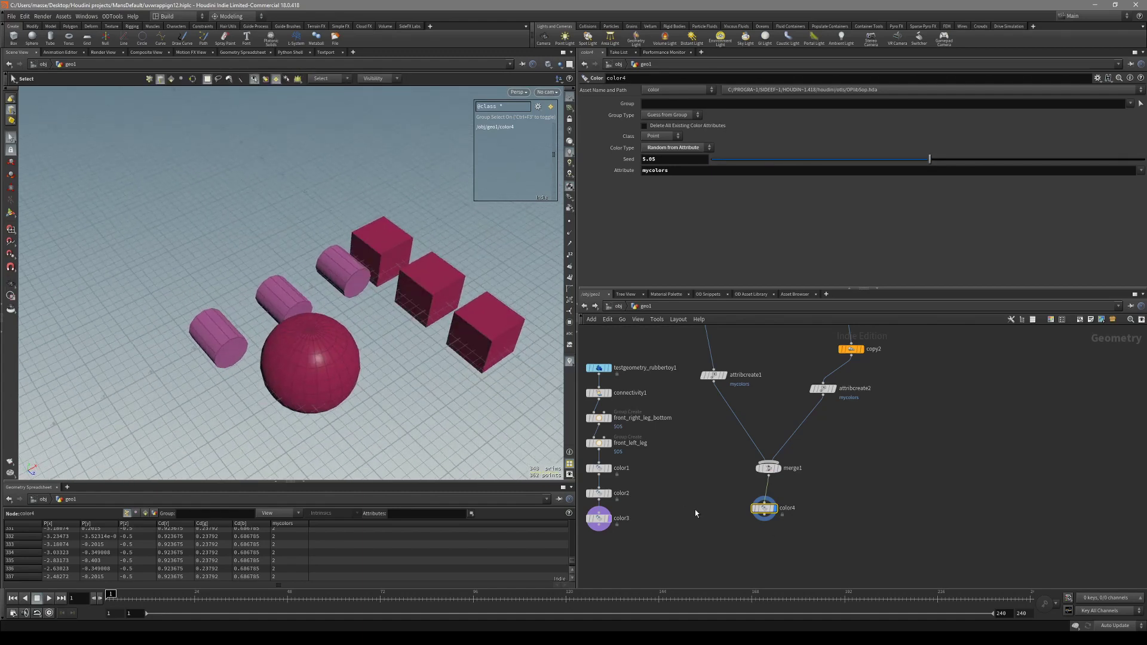
# Display color3 on the rubber toy, inspect its attributes and groups in the node info, and display color4 again.
pyautogui.moveTo(694, 510); pyautogui.dragTo(716, 485, button='middle')
pyautogui.click(631, 491)
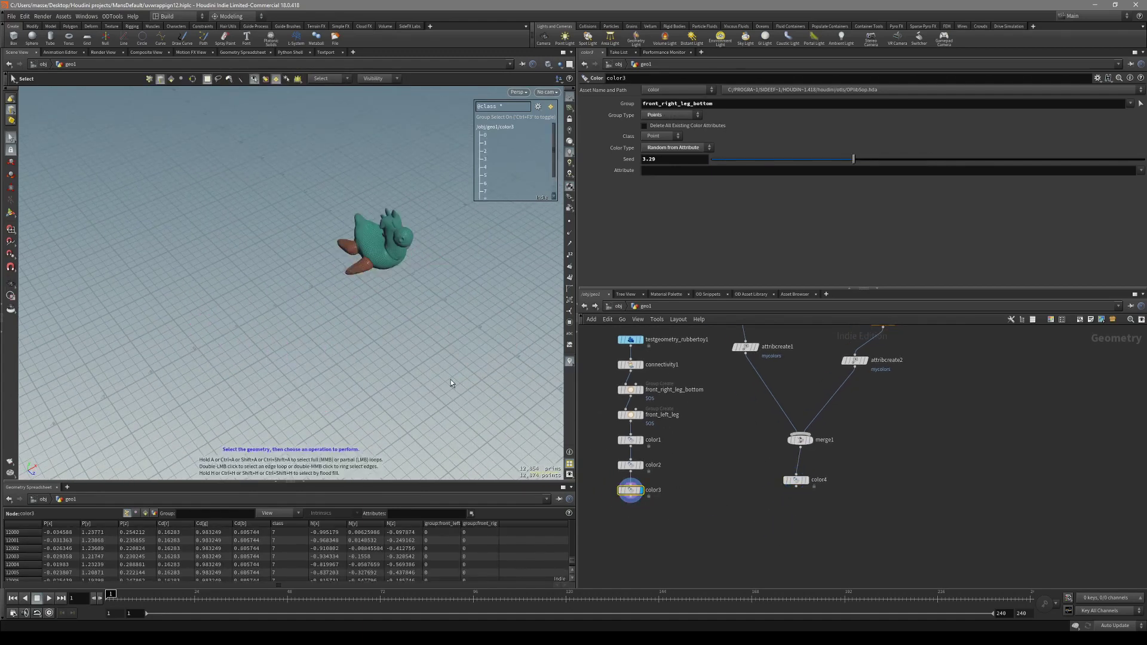
pyautogui.middleClick(638, 491)
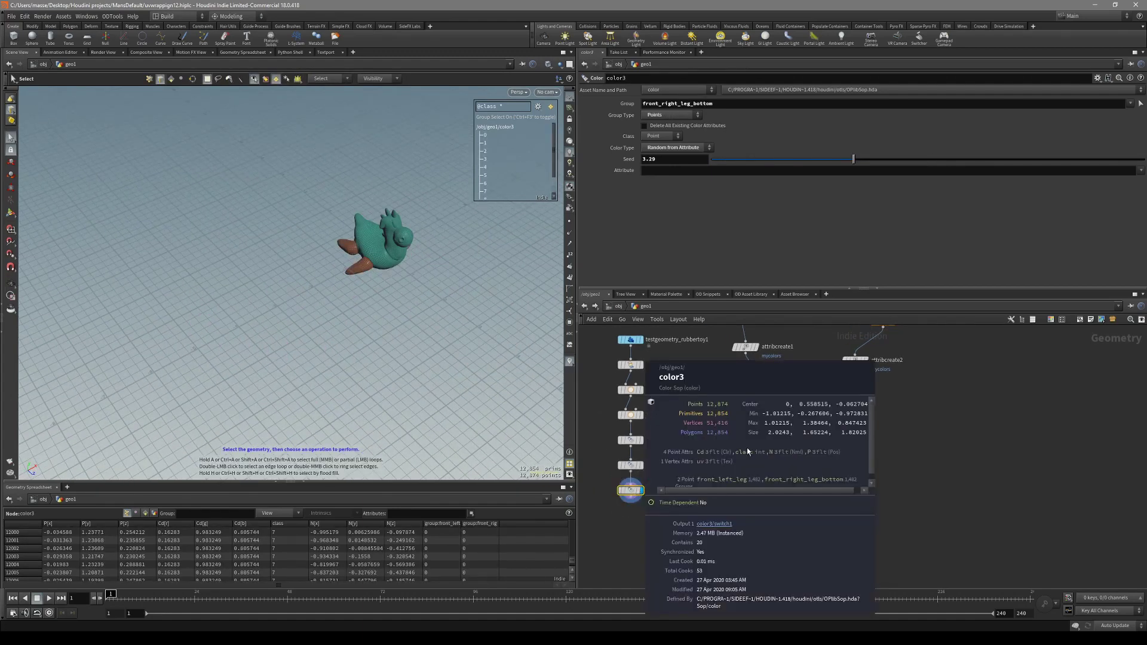
pyautogui.click(796, 482)
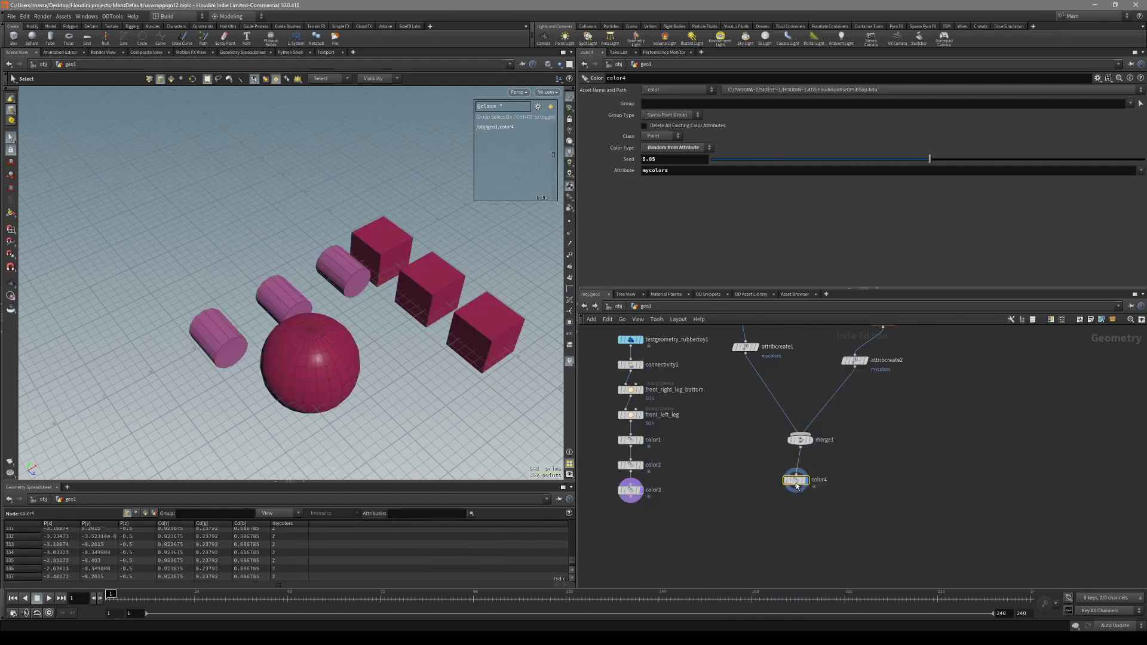
# Merge color3 with color4 and insert a Normal node between color4 and the new merge.
pyautogui.moveTo(636, 486); pyautogui.dragTo(635, 485)
pyautogui.keyDown('alt'); pyautogui.moveTo(631, 497); pyautogui.dragTo(663, 520); pyautogui.keyUp('alt')
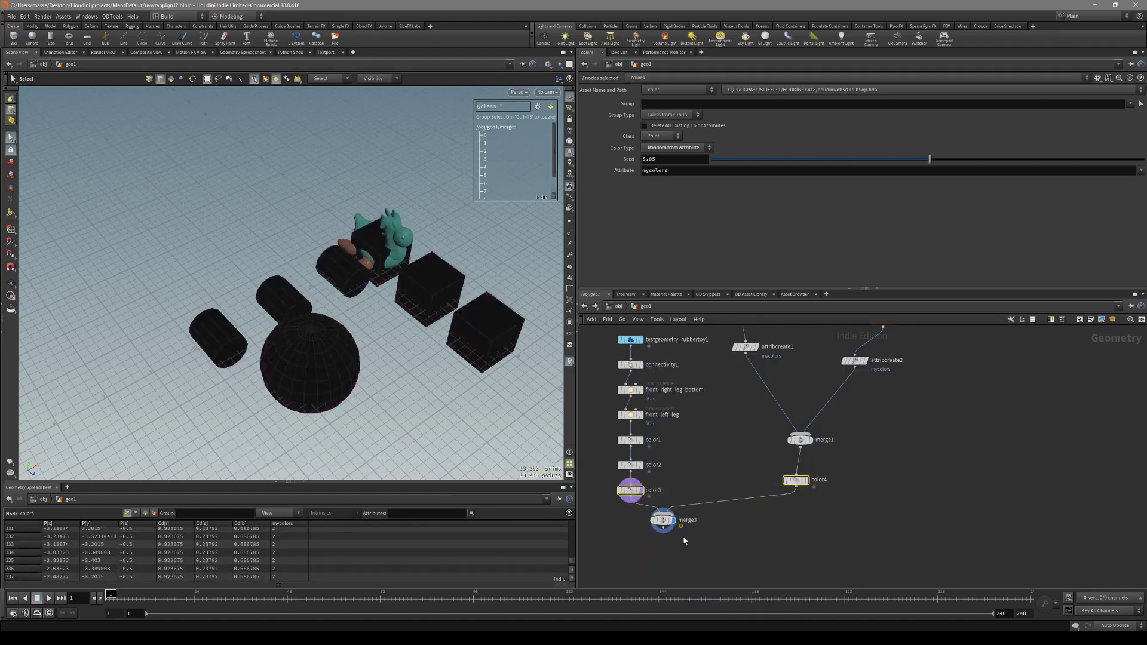
pyautogui.click(745, 489)
pyautogui.press('Tab')
pyautogui.write('xform')
pyautogui.press('Return')
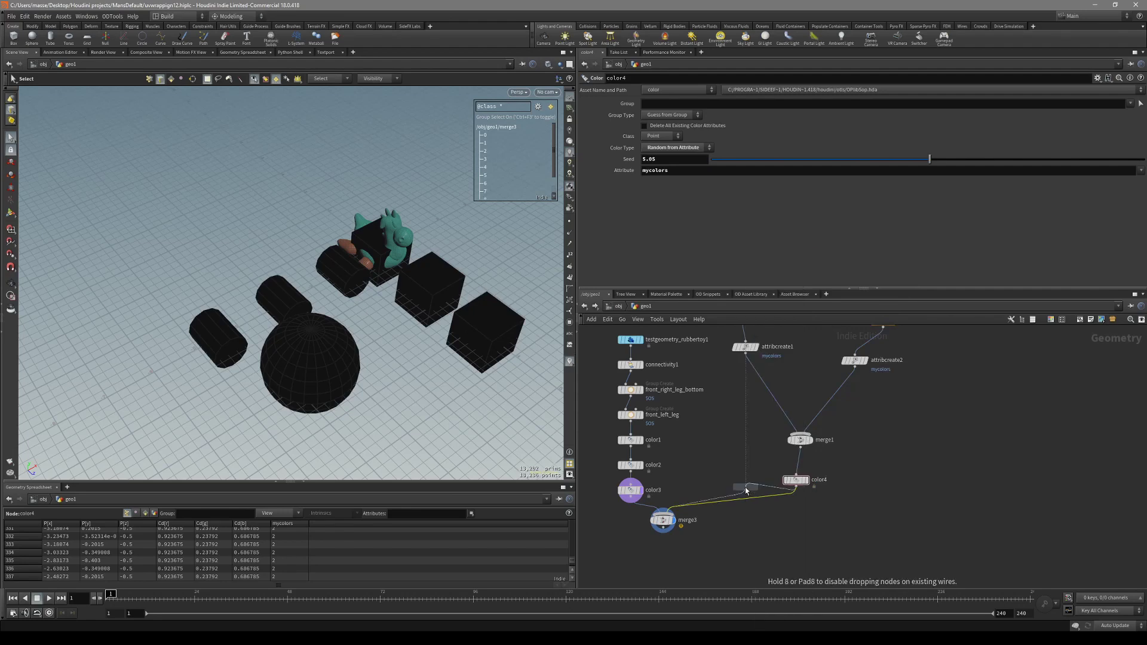
pyautogui.click(744, 487)
pyautogui.click(663, 520)
pyautogui.press('Escape')
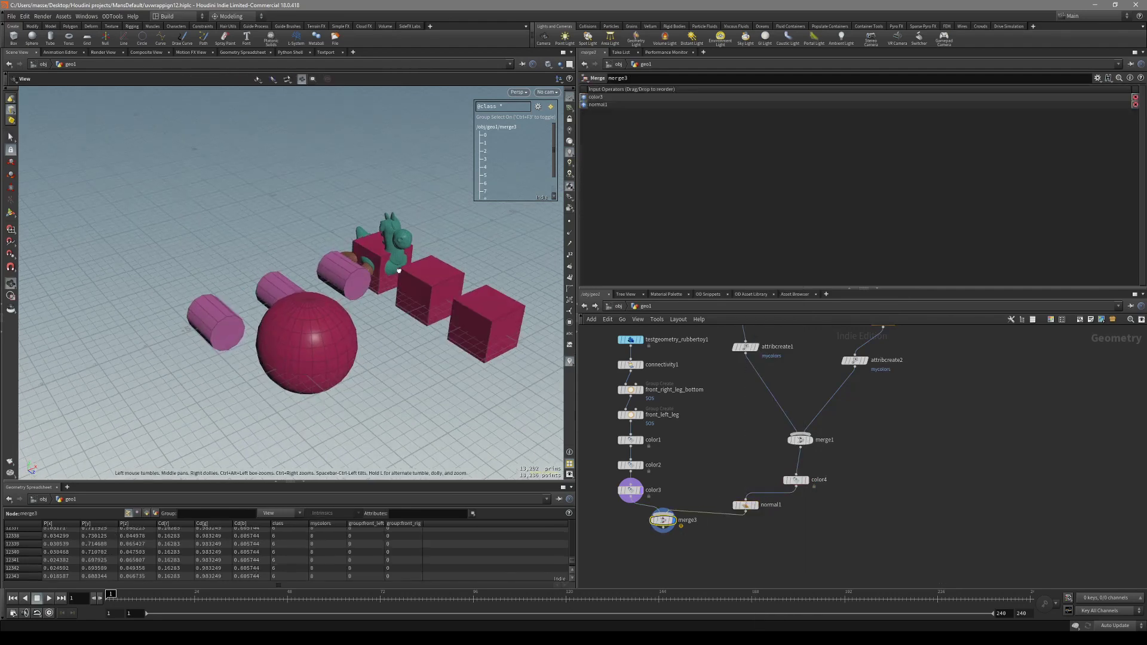
pyautogui.hotkey('shift', 'w')
pyautogui.scroll(4, 406, 268)
pyautogui.moveTo(414, 267)
pyautogui.mouseDown()
pyautogui.moveTo(368, 300)
pyautogui.moveTo(217, 312)
pyautogui.moveTo(360, 349)
pyautogui.moveTo(487, 330)
pyautogui.moveTo(407, 357)
pyautogui.moveTo(400, 340)
pyautogui.moveTo(376, 334)
pyautogui.moveTo(321, 355)
pyautogui.mouseUp()
pyautogui.hotkey('shift', 'w')
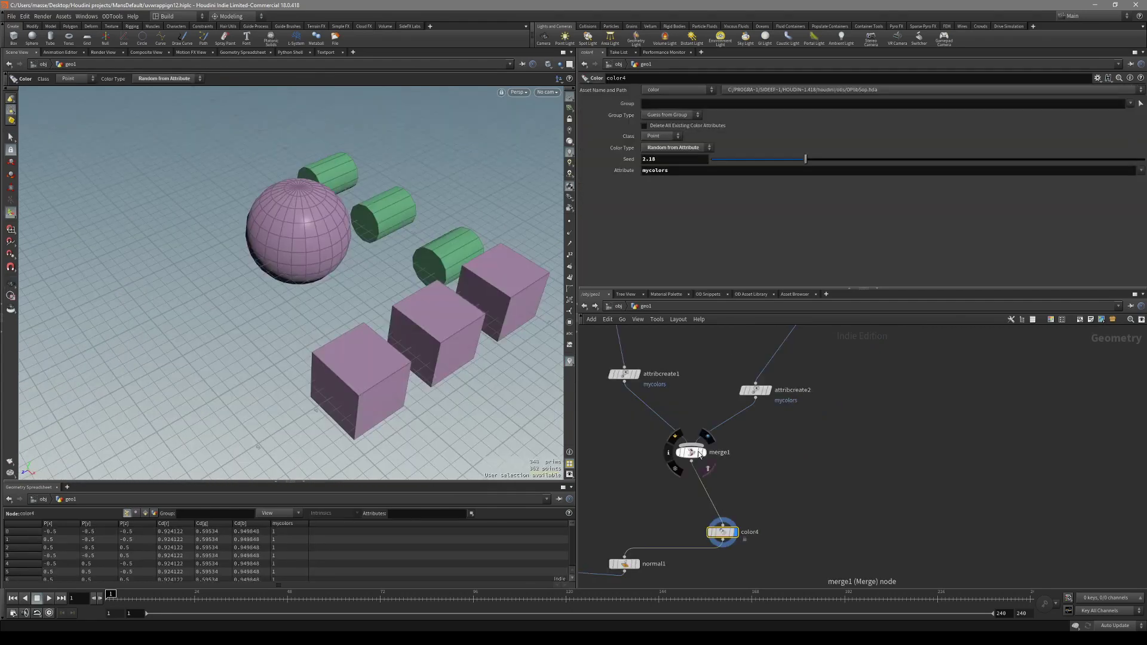
# Move merge1 farther above color4 and insert a Connectivity node of type Point between the two.
pyautogui.moveTo(693, 453); pyautogui.dragTo(696, 437)
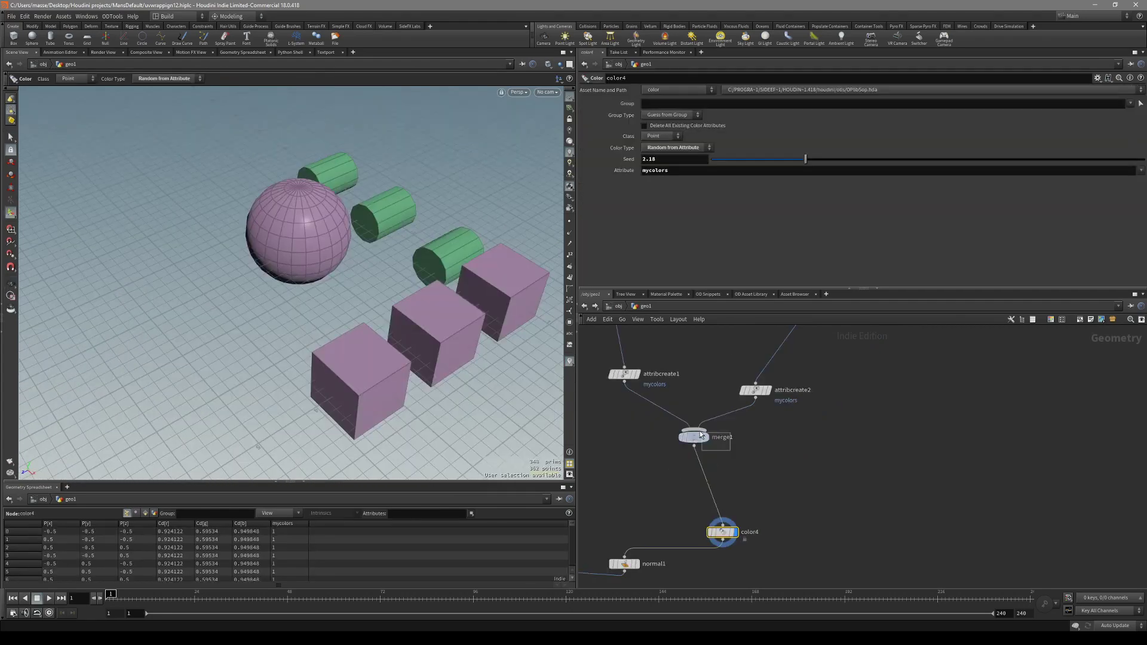
pyautogui.click(707, 437)
pyautogui.click(723, 532)
pyautogui.click(736, 533)
pyautogui.moveTo(440, 341)
pyautogui.keyDown('alt'); pyautogui.mouseDown()
pyautogui.moveTo(451, 379)
pyautogui.moveTo(472, 363)
pyautogui.moveTo(420, 341)
pyautogui.moveTo(357, 383)
pyautogui.moveTo(349, 357)
pyautogui.moveTo(371, 366)
pyautogui.mouseUp(); pyautogui.keyUp('alt')
pyautogui.hotkey('shift', 'w')
pyautogui.hotkey('shift', 'w')
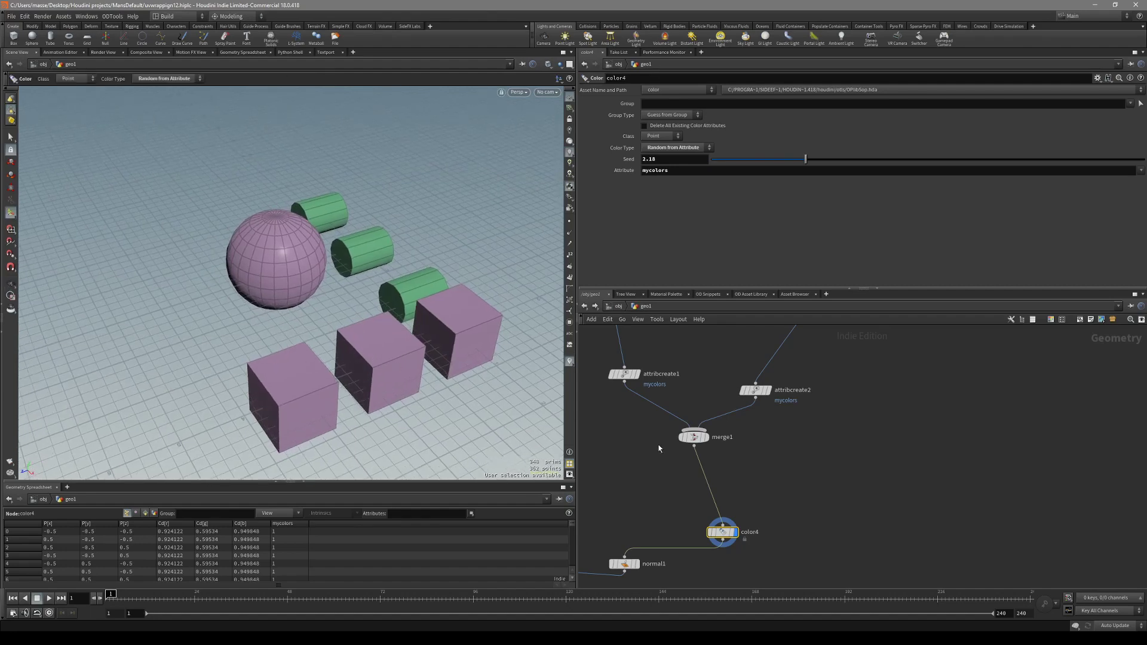
pyautogui.press('Tab')
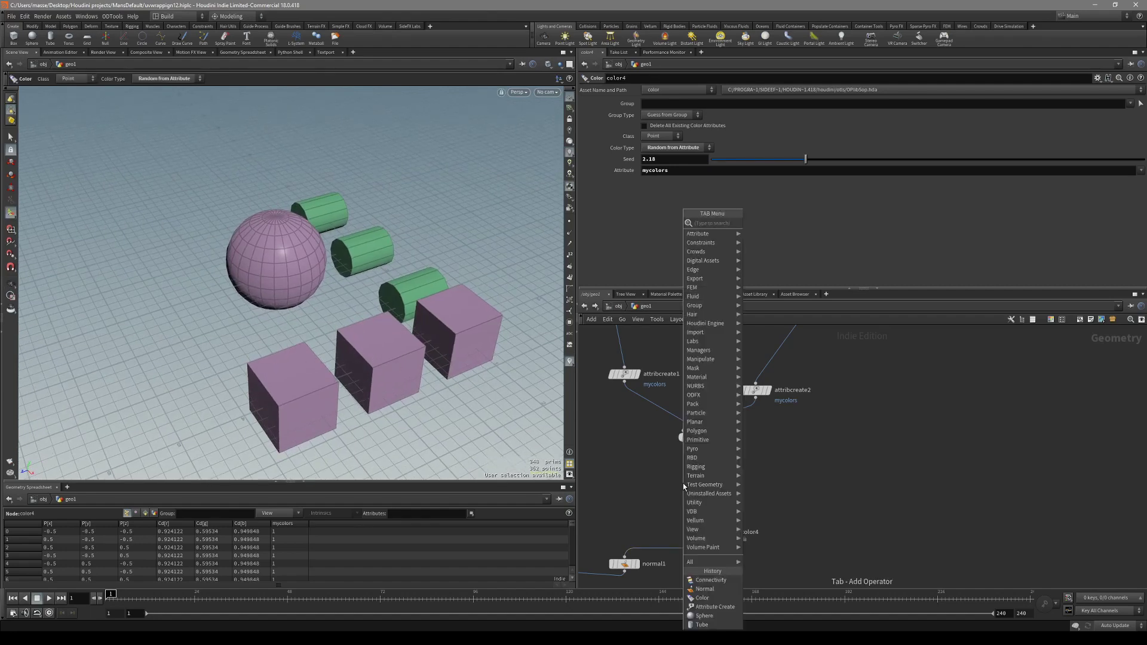
pyautogui.write('conne')
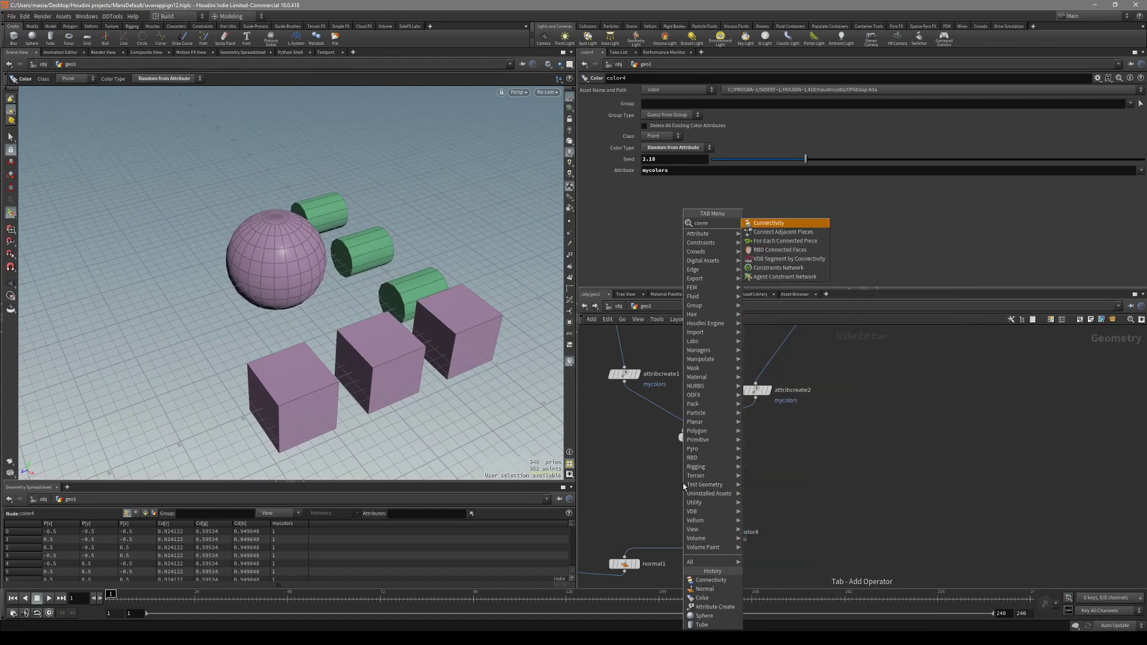
pyautogui.click(769, 222)
pyautogui.click(770, 461)
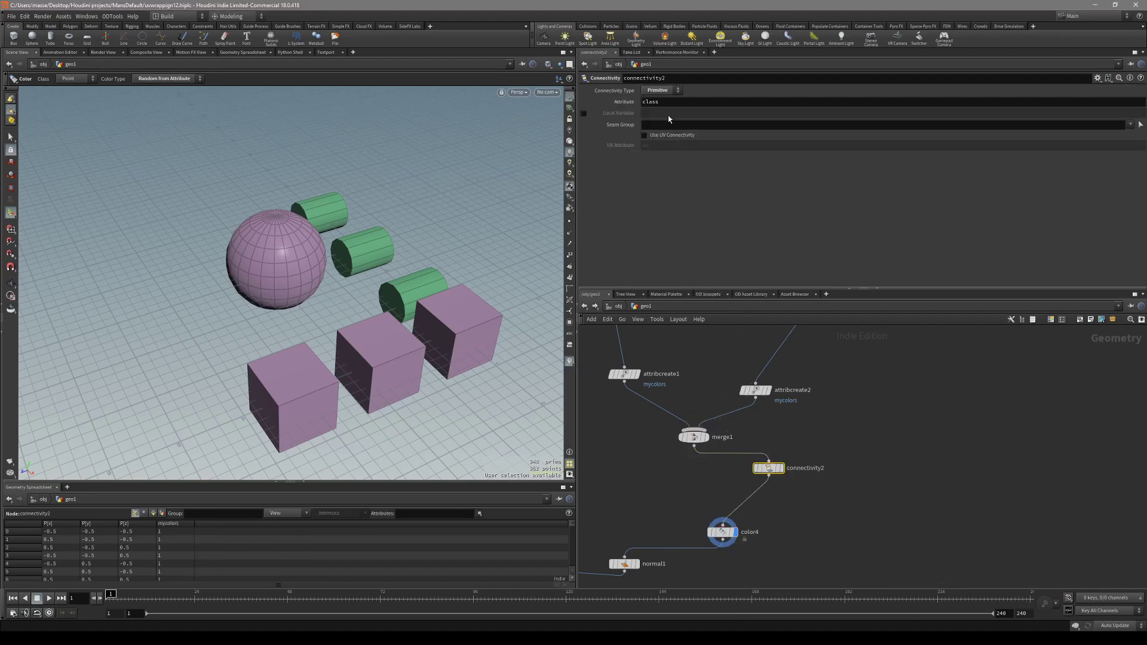
pyautogui.click(664, 99)
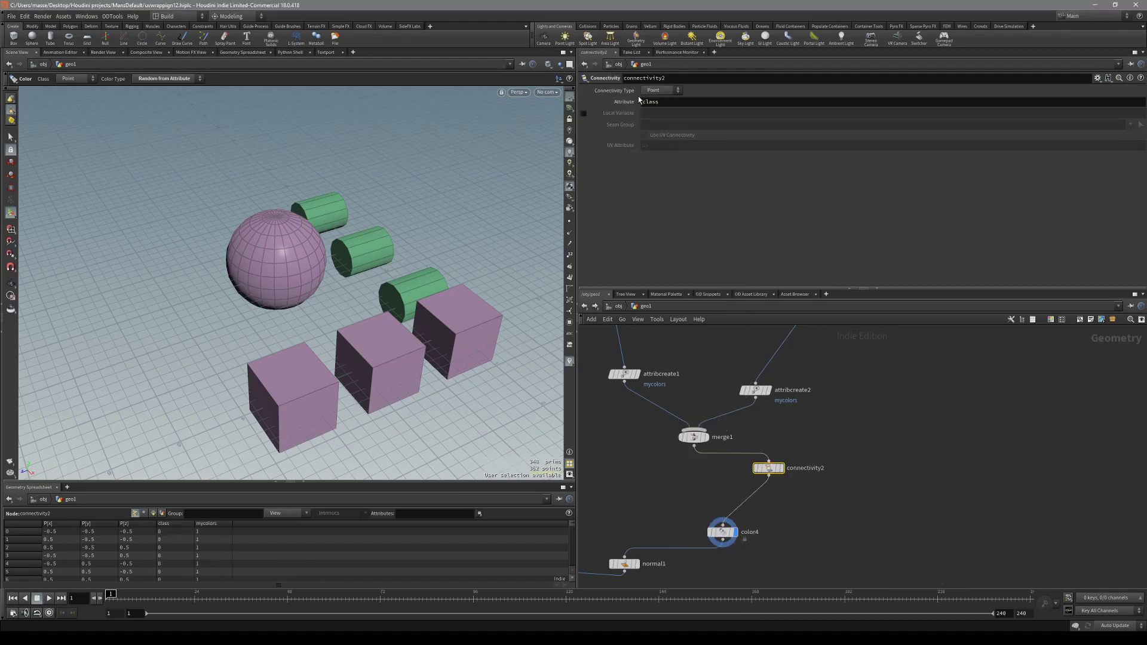
# Set color4's attribute to class and its seed to 3.27 to recolor the separate primitives.
pyautogui.click(722, 542)
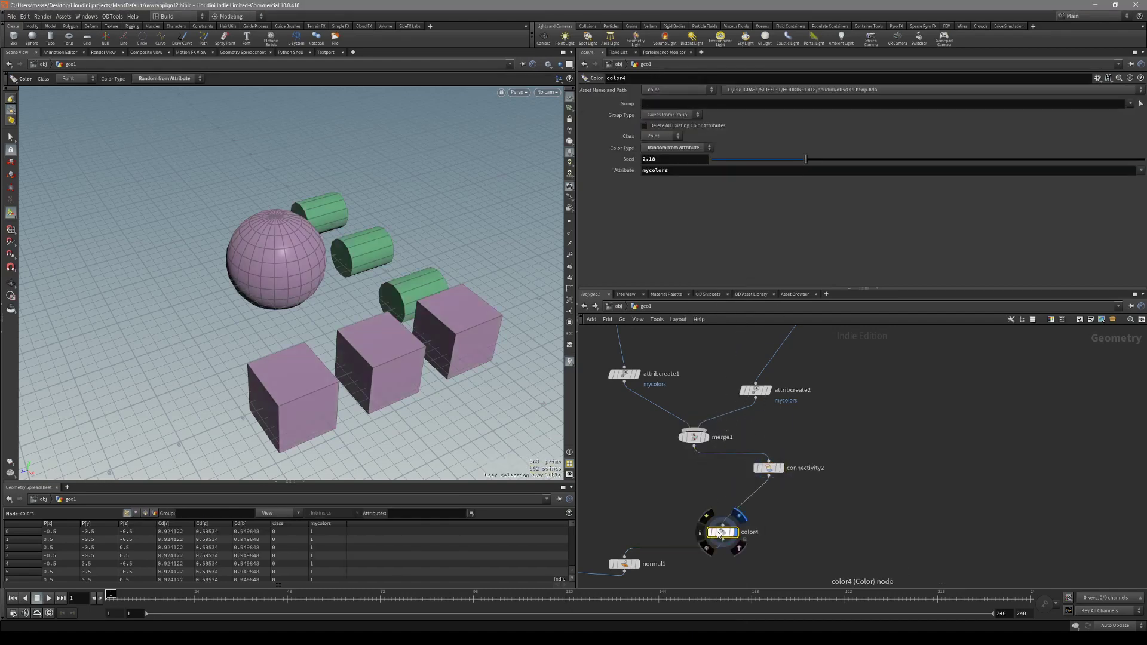
pyautogui.click(666, 172)
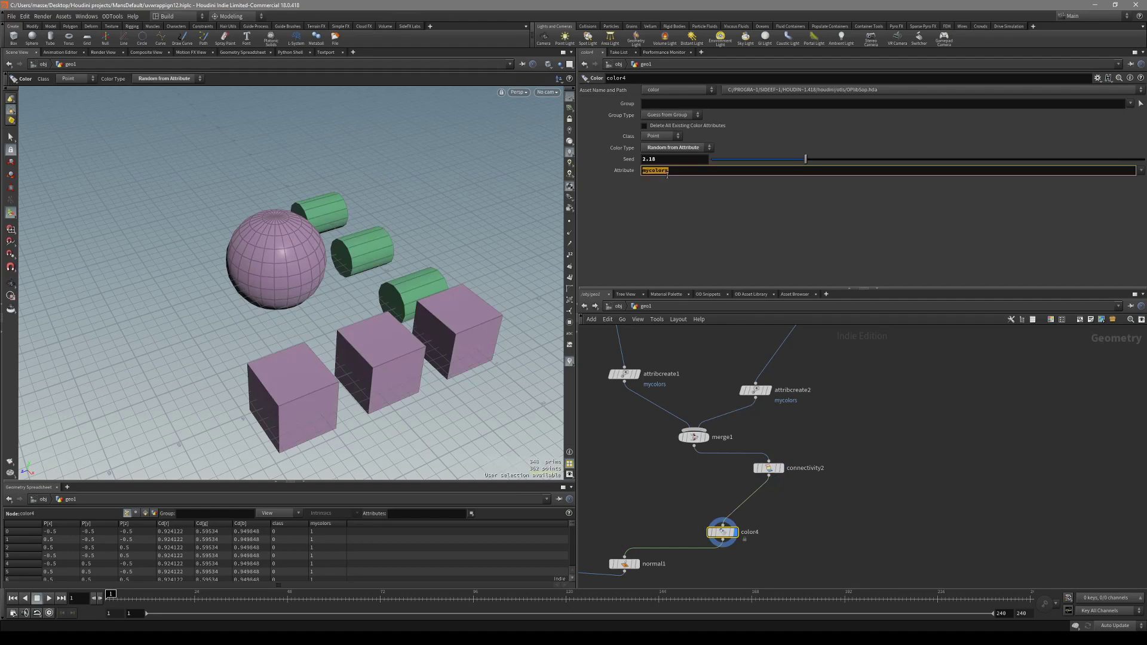
pyautogui.write('class')
pyautogui.press('Return')
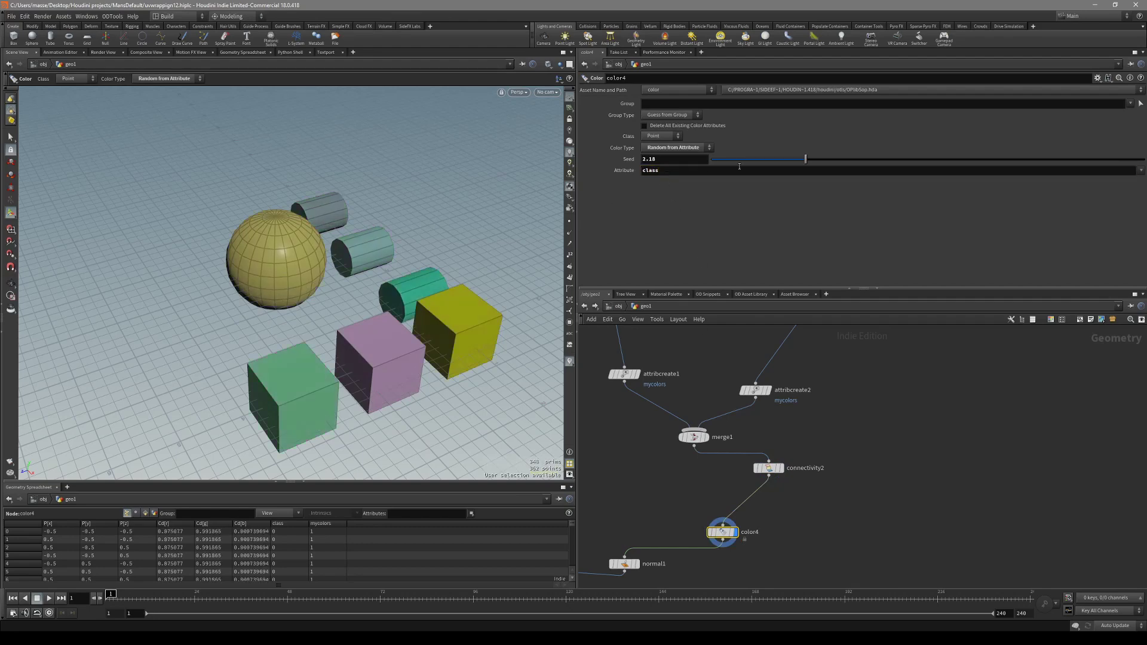
pyautogui.moveTo(806, 160); pyautogui.dragTo(852, 162)
pyautogui.keyDown('alt'); pyautogui.moveTo(456, 285); pyautogui.dragTo(361, 333); pyautogui.keyUp('alt')
pyautogui.keyDown('alt'); pyautogui.moveTo(361, 333); pyautogui.dragTo(337, 320, button='right'); pyautogui.keyUp('alt')
pyautogui.keyDown('alt'); pyautogui.moveTo(337, 320); pyautogui.dragTo(320, 312); pyautogui.keyUp('alt')
pyautogui.keyDown('alt'); pyautogui.moveTo(321, 312); pyautogui.dragTo(368, 313, button='right'); pyautogui.keyUp('alt')
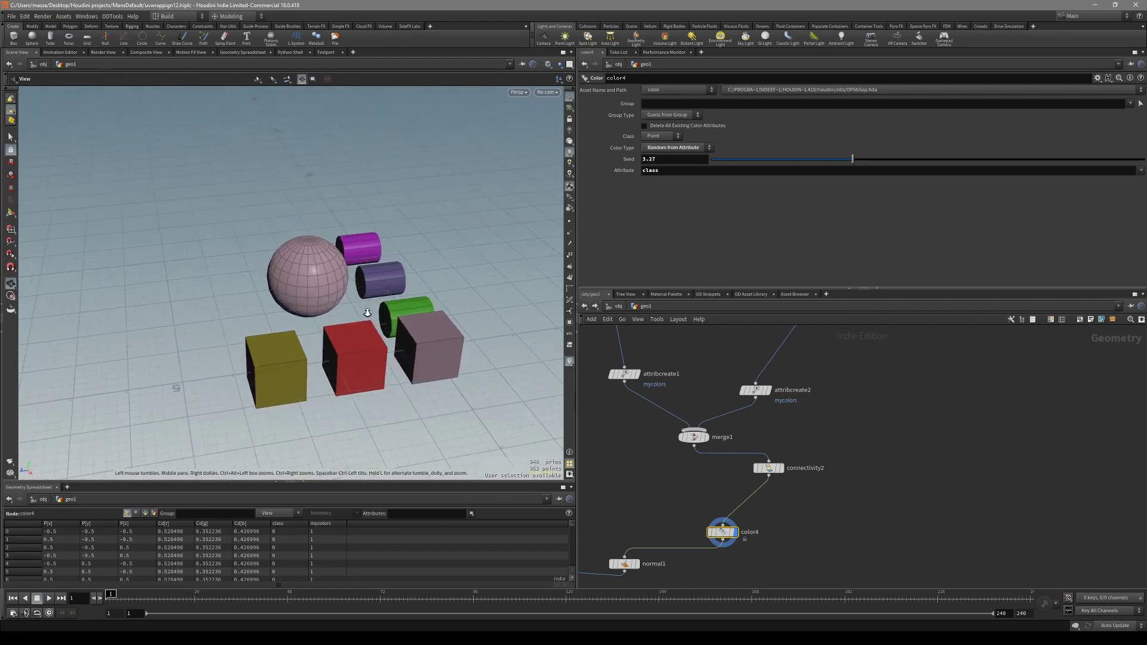
pyautogui.moveTo(367, 312); pyautogui.dragTo(385, 343)
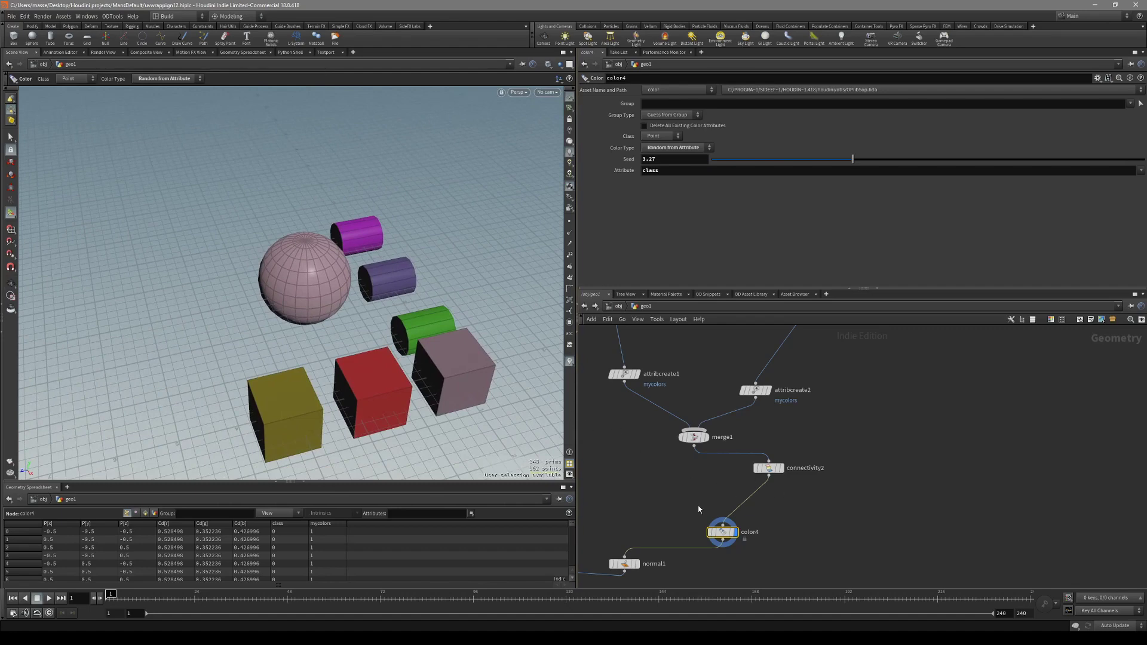
pyautogui.press('h')
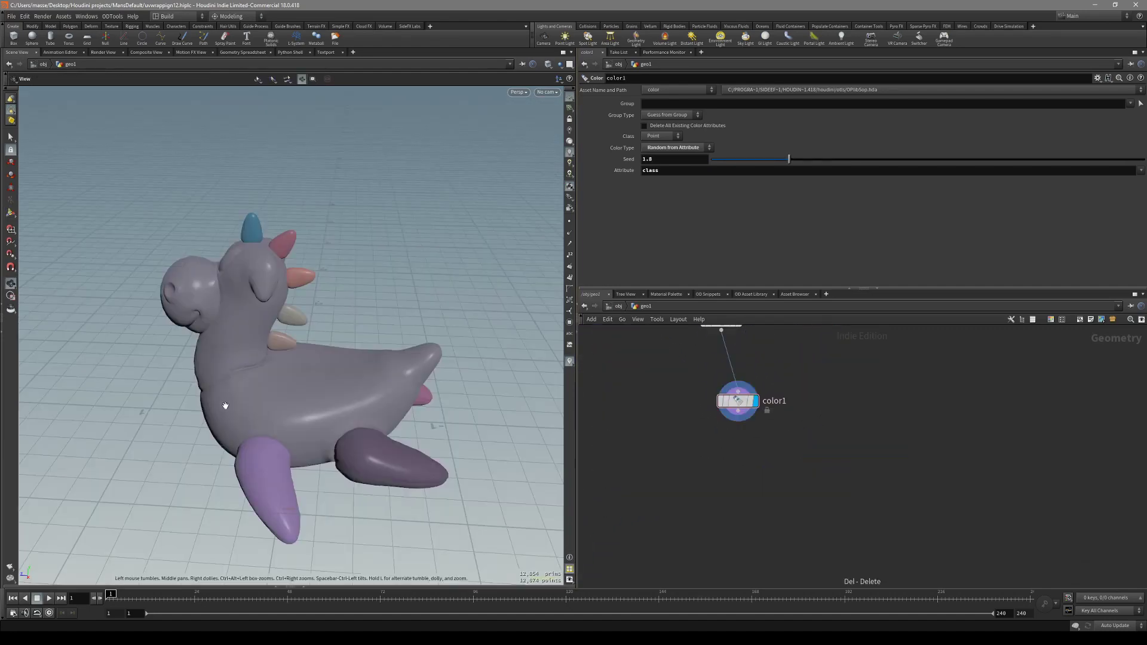
# Examine the class-colored parts of the rubber toy from several angles, with and without the wireframe.
pyautogui.moveTo(225, 405); pyautogui.dragTo(338, 391)
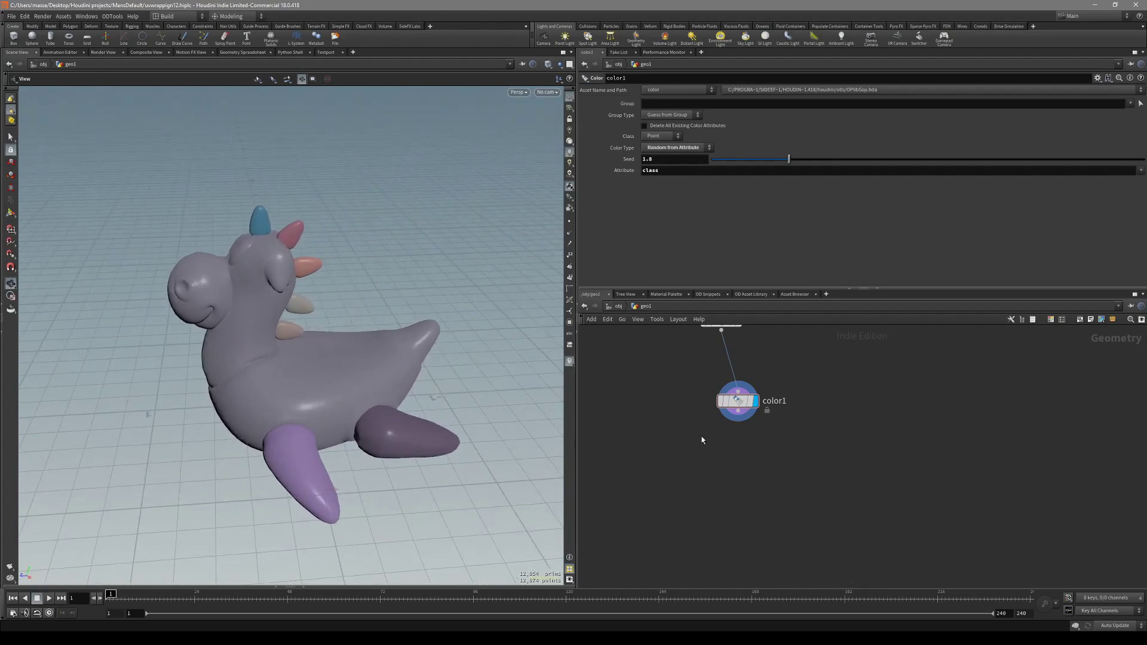
pyautogui.moveTo(406, 360); pyautogui.dragTo(330, 384)
pyautogui.moveTo(330, 385); pyautogui.dragTo(360, 317, button='right')
pyautogui.hotkey('shift', 'w')
pyautogui.hotkey('shift', 'w')
pyautogui.moveTo(360, 317); pyautogui.dragTo(310, 310)
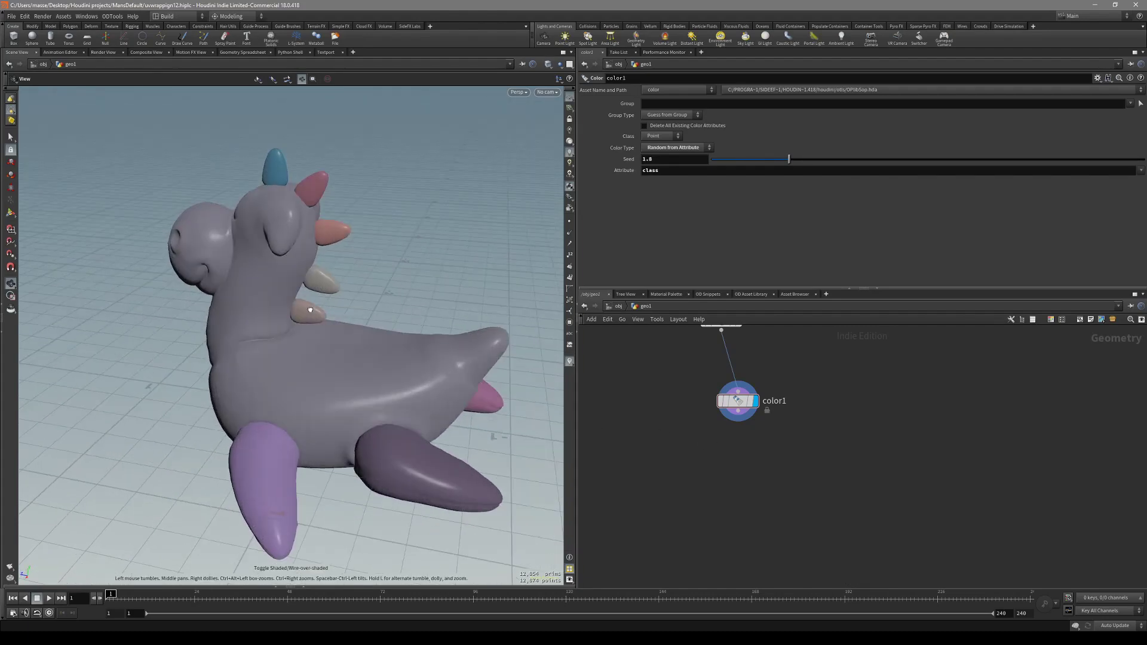
pyautogui.moveTo(311, 310); pyautogui.dragTo(409, 311, button='right')
pyautogui.hotkey('shift', 'w')
pyautogui.moveTo(408, 311); pyautogui.dragTo(310, 317)
pyautogui.hotkey('shift', 'w')
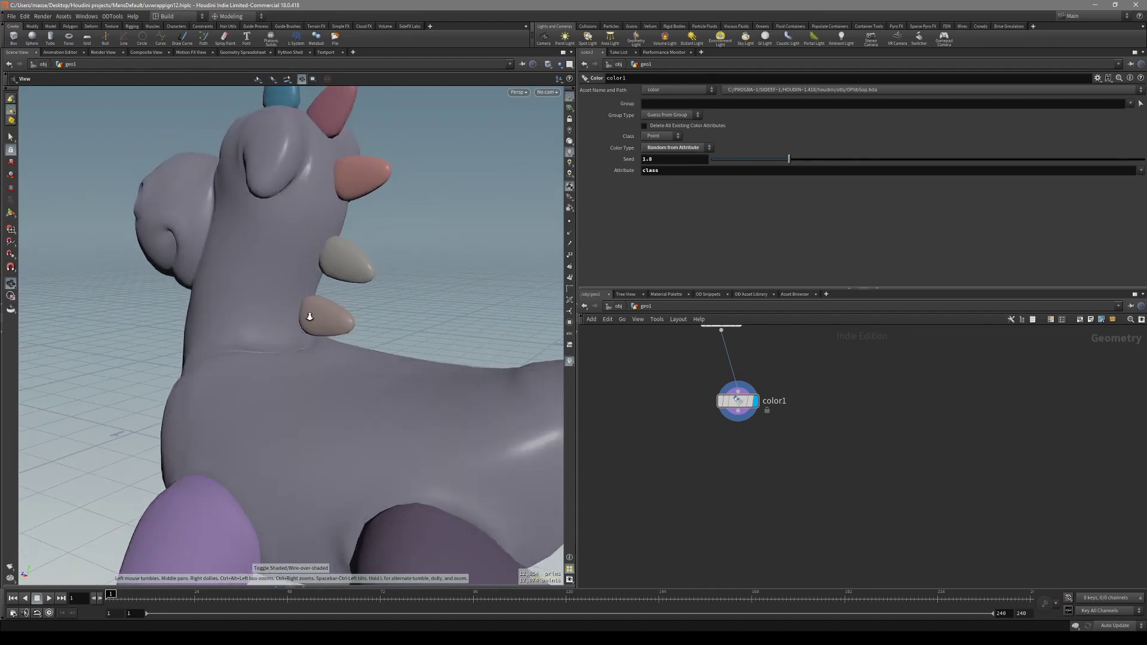
pyautogui.moveTo(310, 317); pyautogui.dragTo(280, 341, button='right')
pyautogui.moveTo(281, 341); pyautogui.dragTo(309, 352)
pyautogui.hotkey('shift', 'w')
# Add and display an Exploded View node below color1 with a uniform scale of 4.349.
pyautogui.press('Tab')
pyautogui.write('exp')
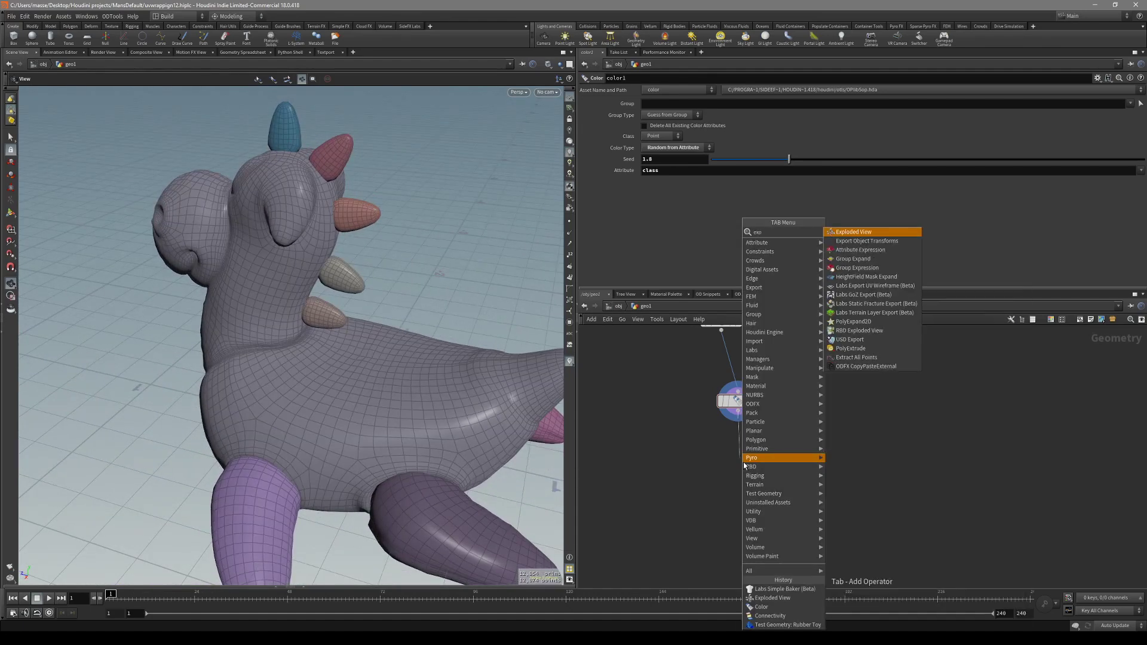
pyautogui.press('Return')
pyautogui.click(757, 458)
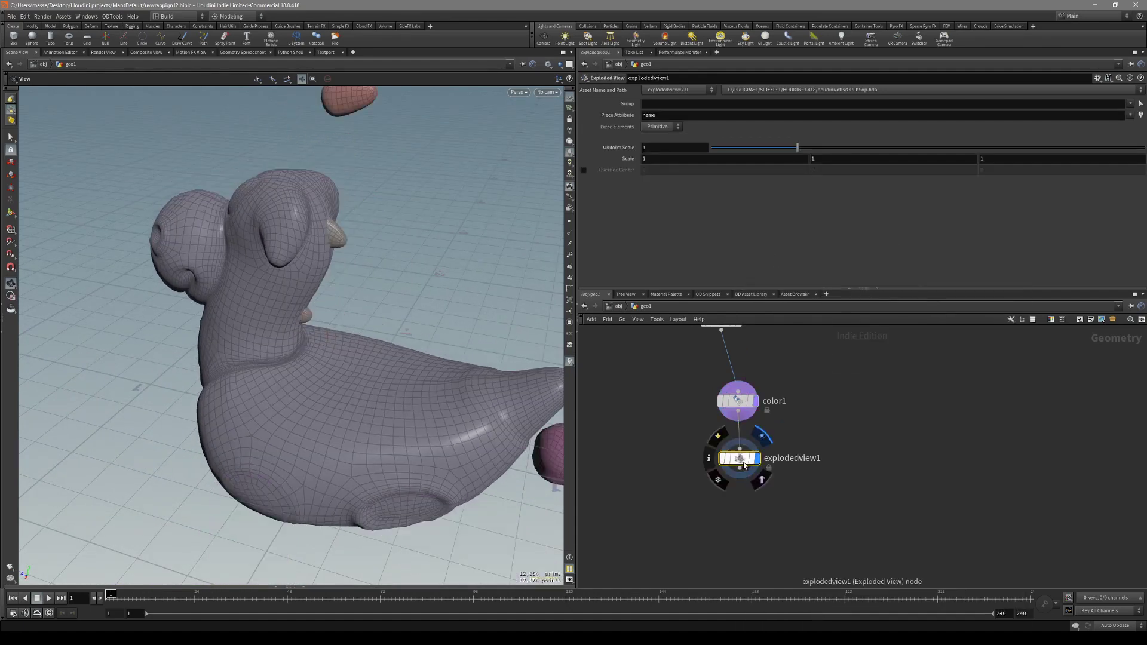
pyautogui.moveTo(798, 147); pyautogui.dragTo(1099, 242)
pyautogui.scroll(-4, 484, 325)
pyautogui.moveTo(484, 325)
pyautogui.mouseDown()
pyautogui.moveTo(466, 351)
pyautogui.moveTo(377, 297)
pyautogui.moveTo(422, 335)
pyautogui.moveTo(371, 327)
pyautogui.mouseUp()
pyautogui.scroll(6, 377, 297)
pyautogui.hotkey('shift', 'w')
pyautogui.hotkey('shift', 'w')
pyautogui.scroll(1, 414, 327)
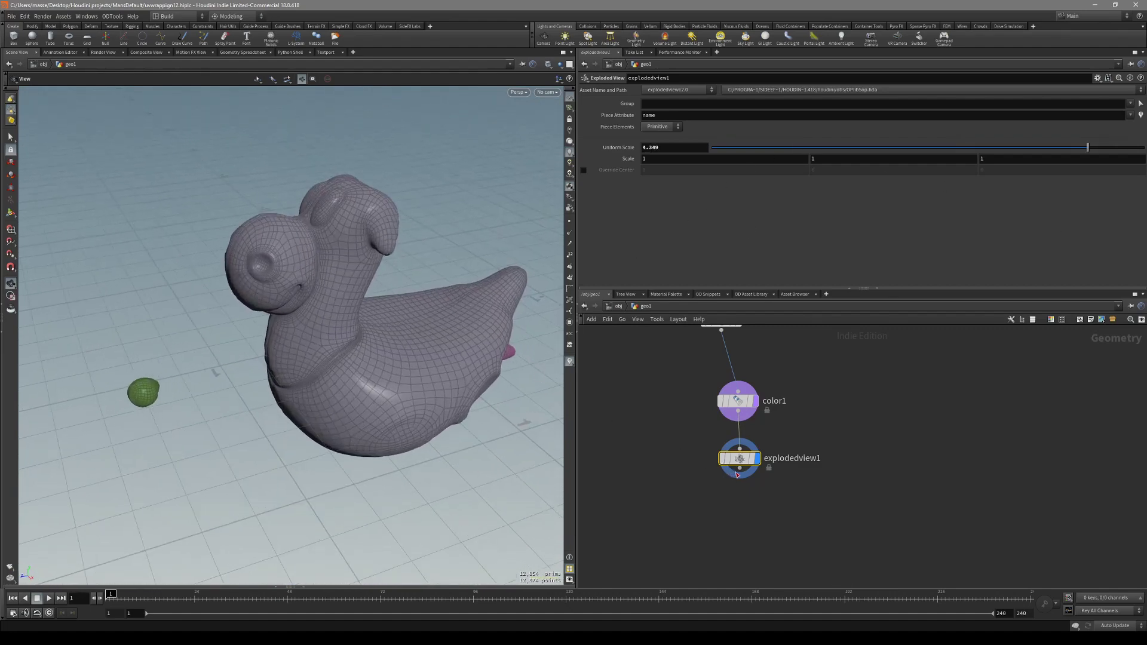
# Add a Labs Simple Baker node below explodedview1 and display it.
pyautogui.press('Tab')
pyautogui.moveTo(741, 495)
pyautogui.write('bake')
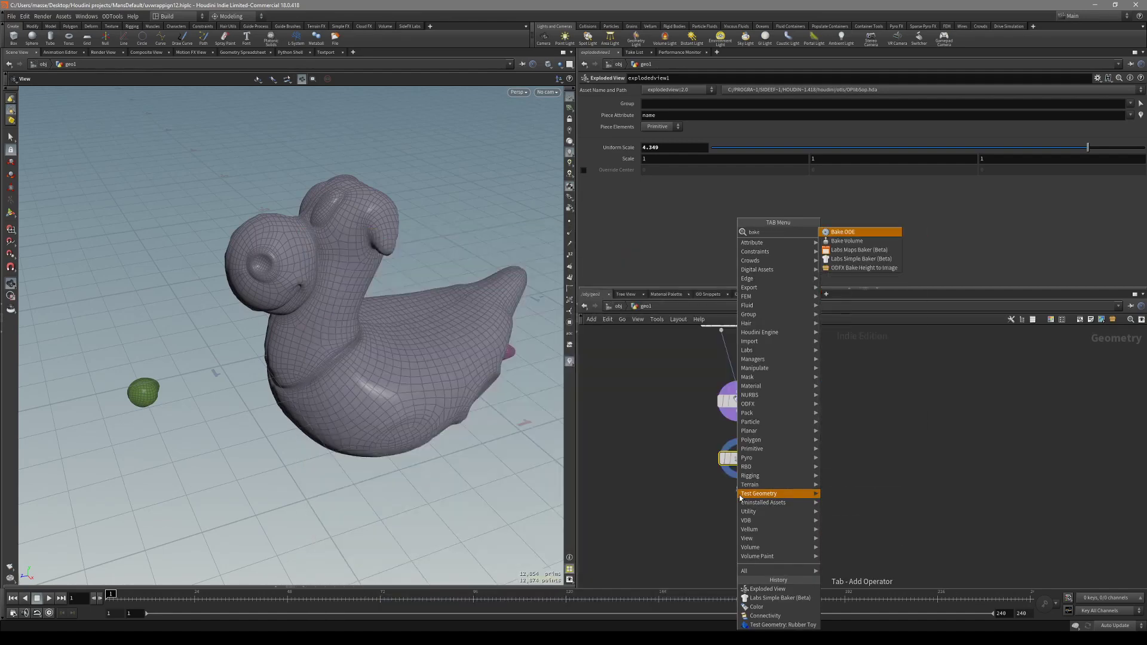
pyautogui.click(860, 258)
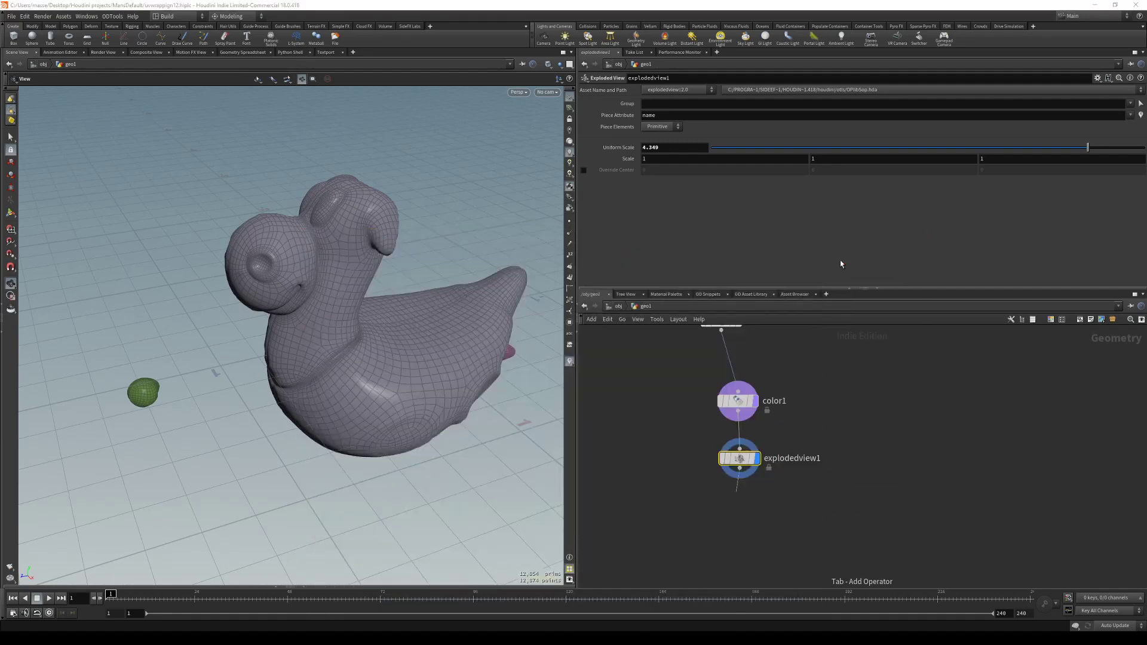
pyautogui.click(738, 500)
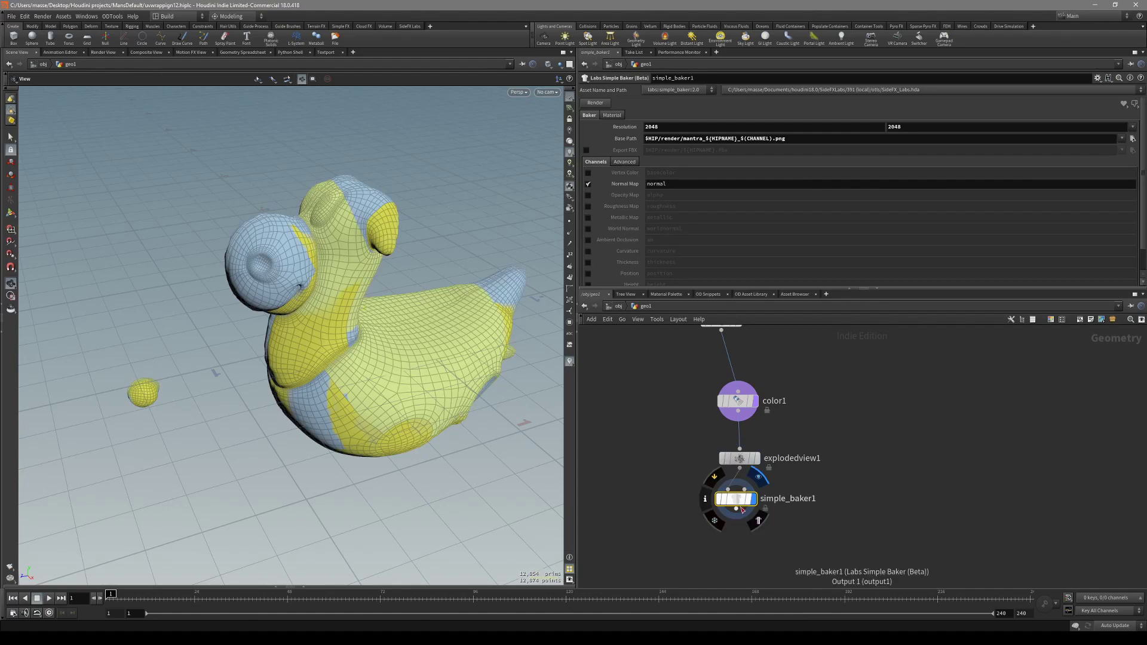
pyautogui.scroll(4, 741, 501)
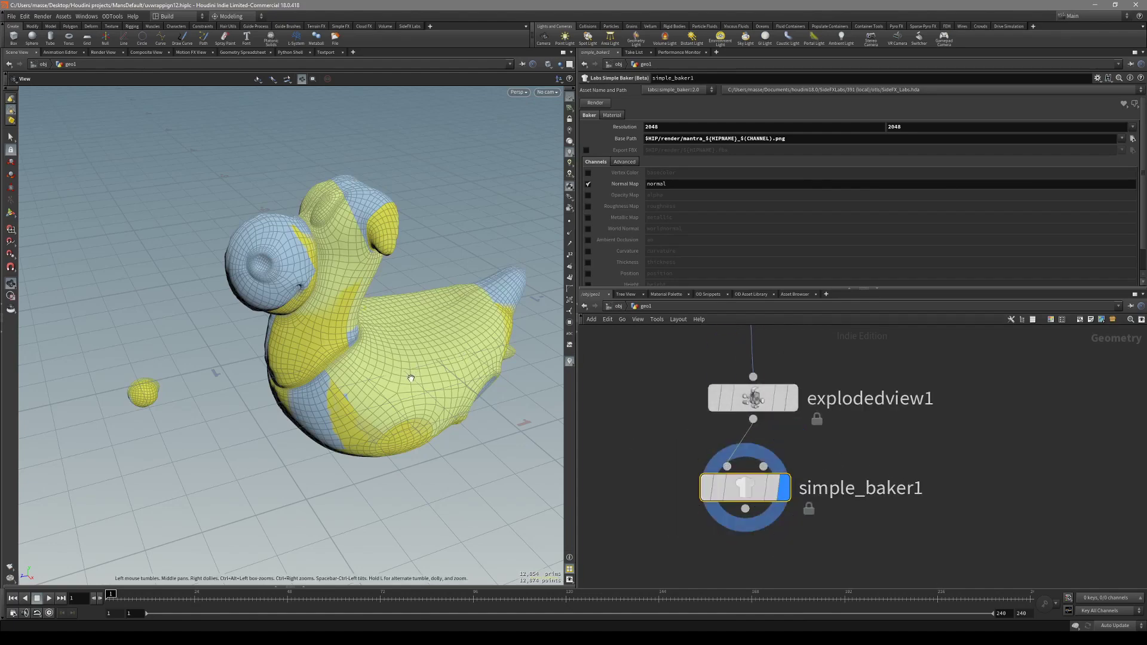
pyautogui.scroll(-3, 411, 378)
pyautogui.moveTo(411, 379); pyautogui.dragTo(424, 434)
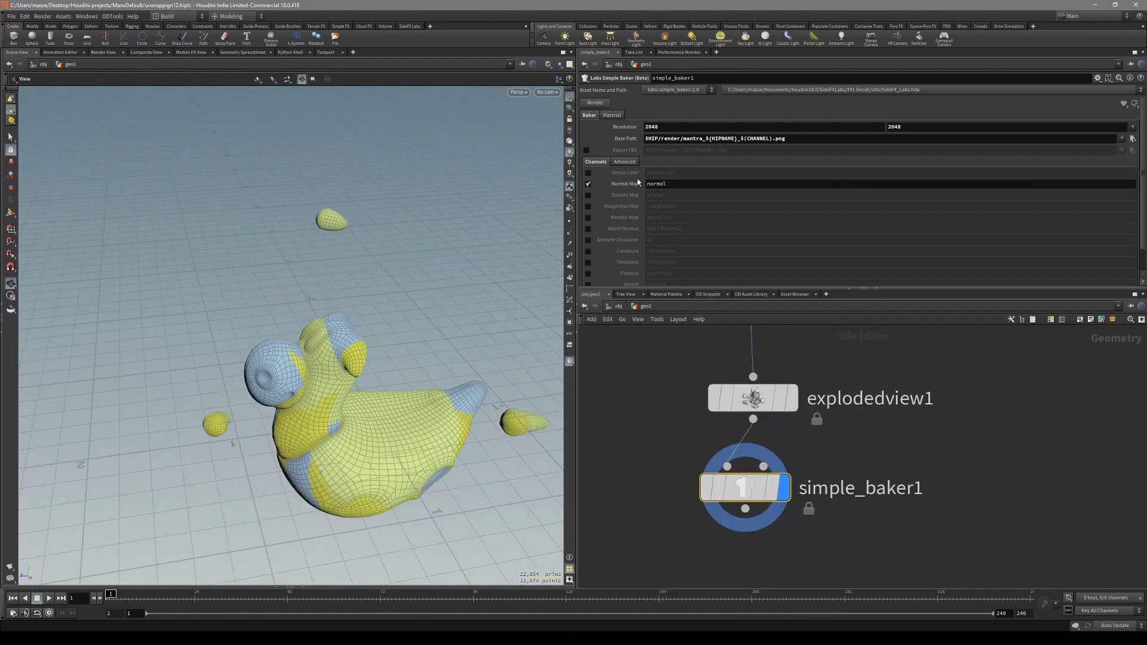
# Enable the Vertex Color channel and disable the Normal Map channel on simple_baker1.
pyautogui.click(587, 174)
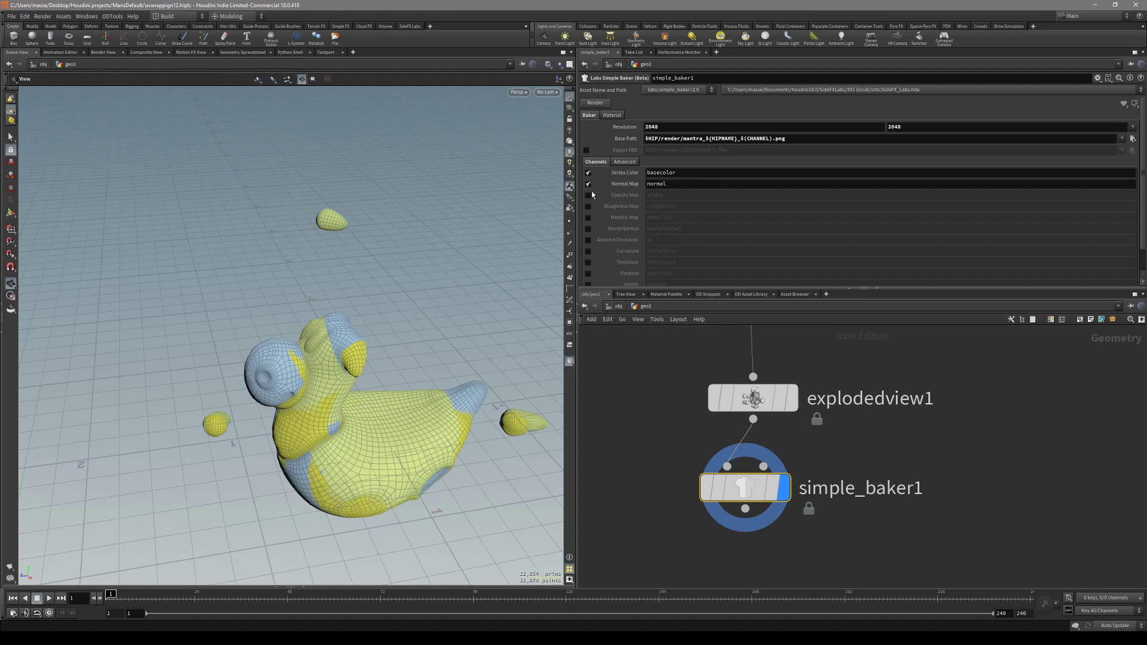
pyautogui.click(588, 185)
pyautogui.scroll(-2, 650, 225)
pyautogui.scroll(2, 636, 214)
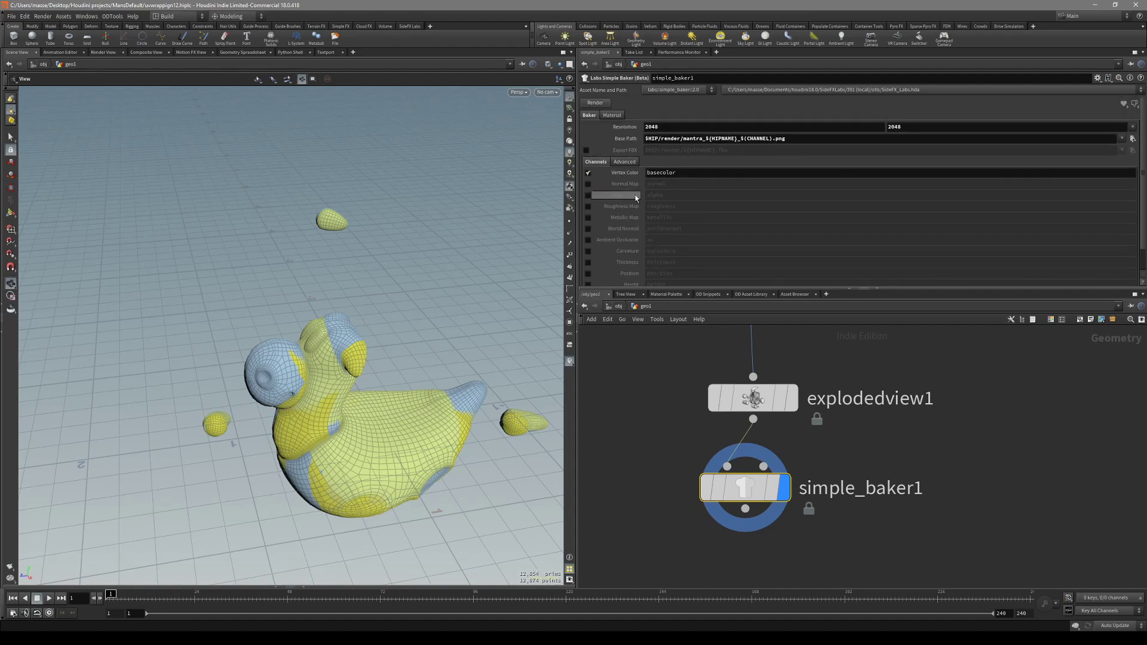
pyautogui.moveTo(453, 361); pyautogui.dragTo(366, 397)
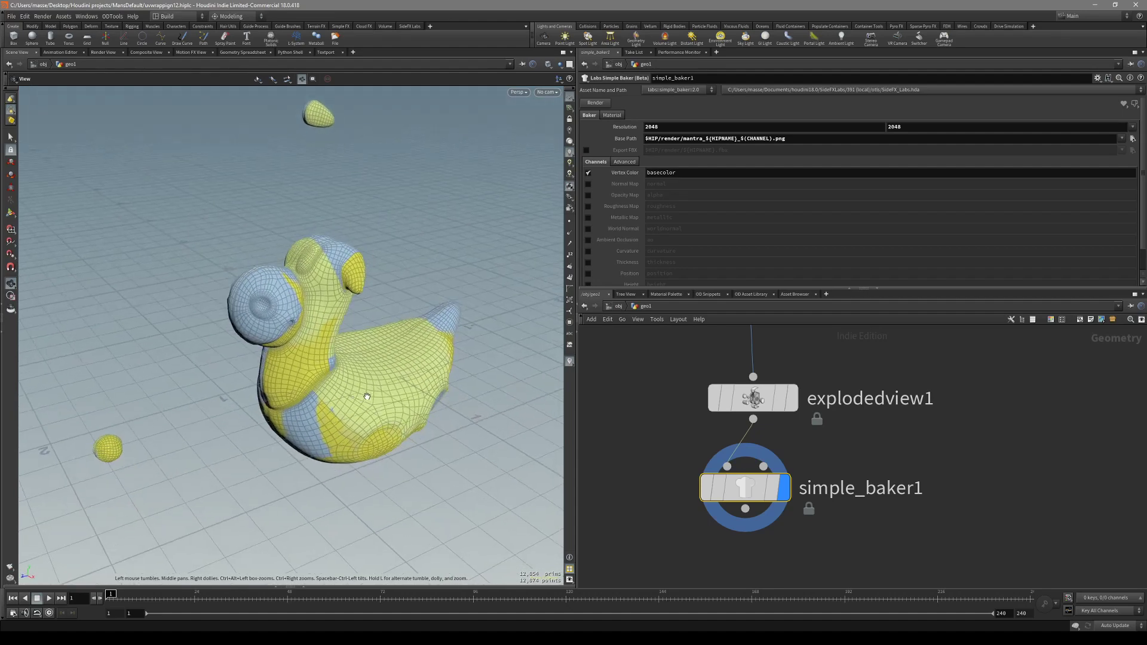
# Set the current project to the recent MyDefaultHoudiniScene/MansDefault project.
pyautogui.click(12, 16)
pyautogui.moveTo(43, 114)
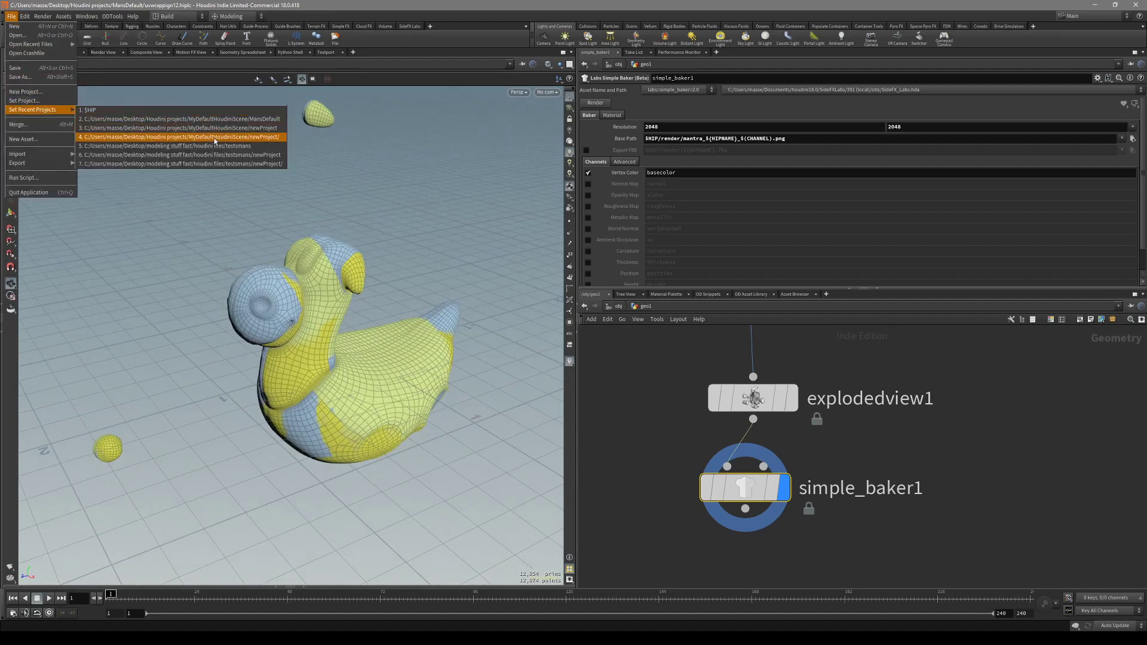
pyautogui.click(149, 119)
pyautogui.moveTo(405, 279)
pyautogui.mouseDown()
pyautogui.moveTo(309, 356)
pyautogui.moveTo(314, 365)
pyautogui.moveTo(344, 357)
pyautogui.mouseUp()
pyautogui.hotkey('shift', 'w')
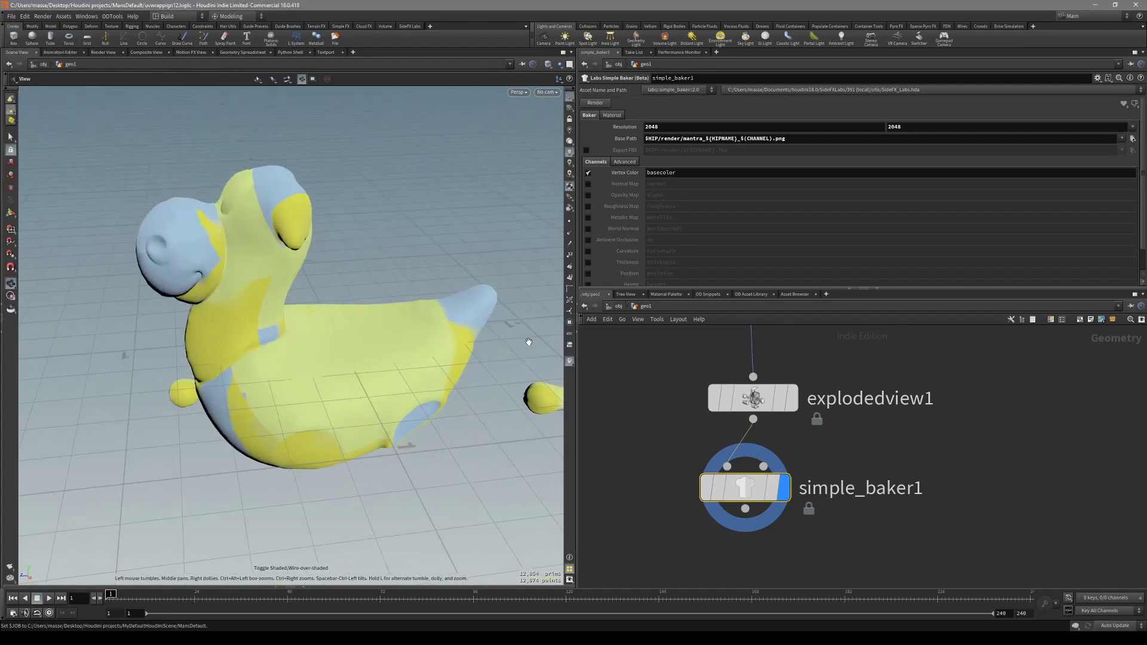
pyautogui.moveTo(462, 344); pyautogui.dragTo(435, 354)
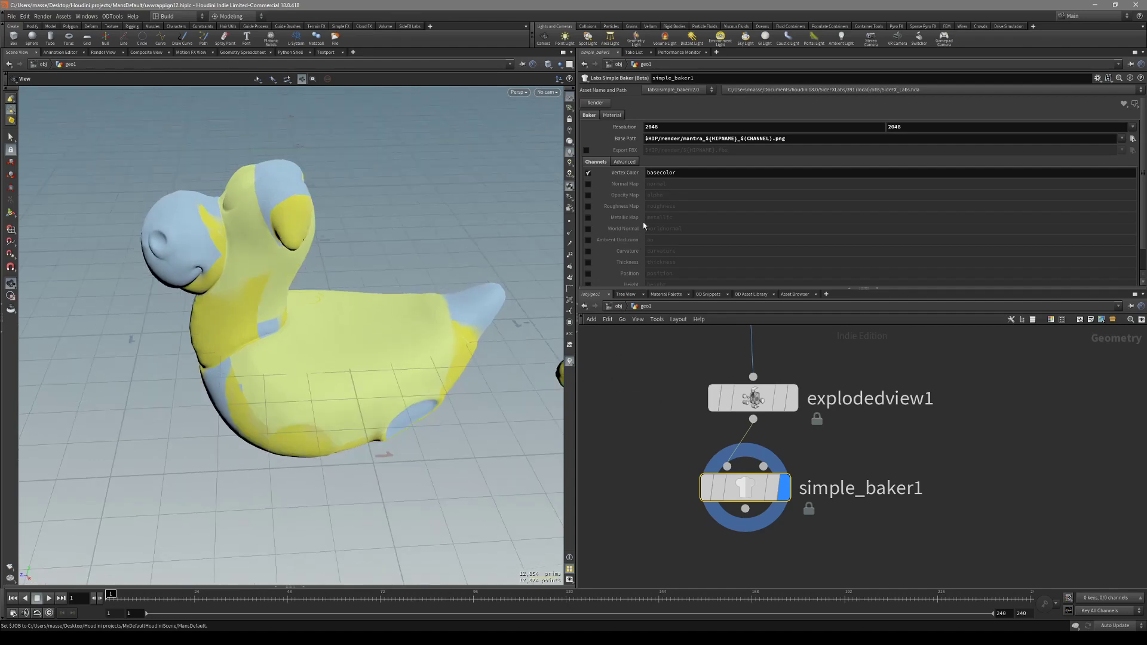
pyautogui.moveTo(414, 263); pyautogui.dragTo(227, 265, button='right')
pyautogui.moveTo(239, 265); pyautogui.dragTo(317, 266)
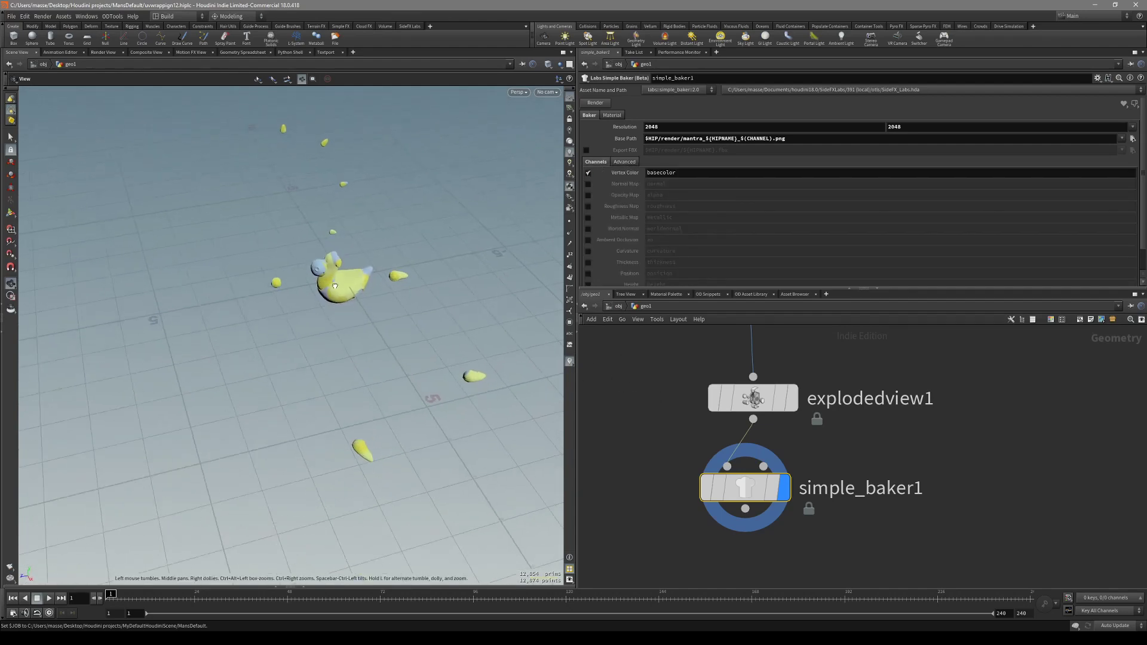
pyautogui.moveTo(334, 262); pyautogui.dragTo(454, 278, button='right')
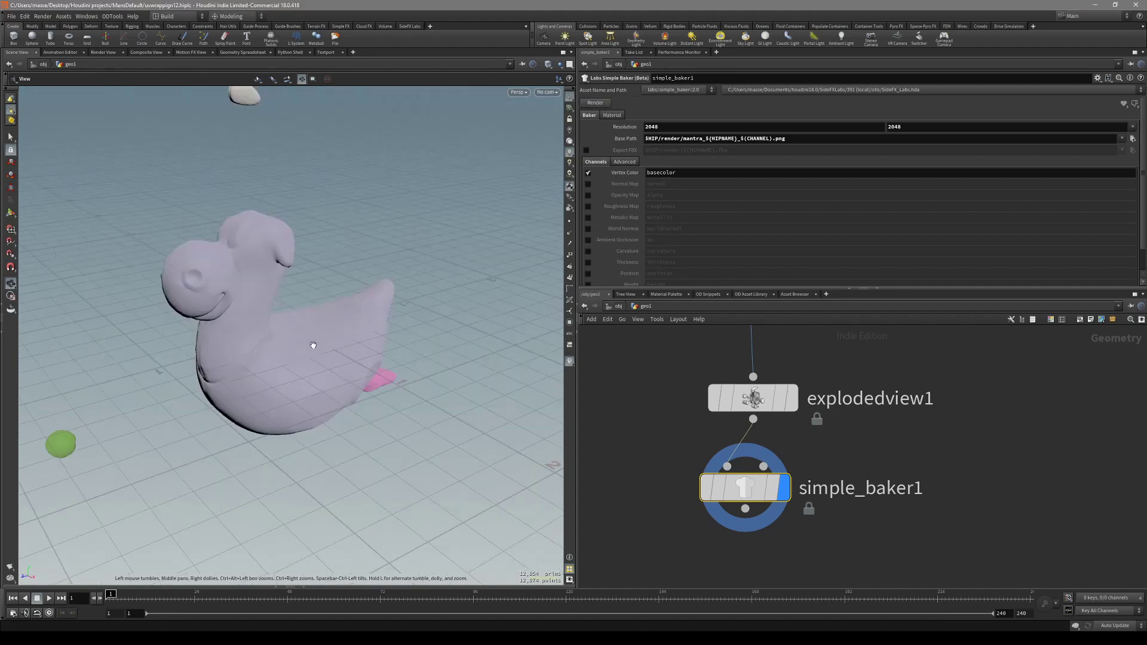
# Bypass the explodedview1 node so the toy's parts return to their original places, and reselect simple_baker1.
pyautogui.moveTo(299, 344); pyautogui.dragTo(335, 358)
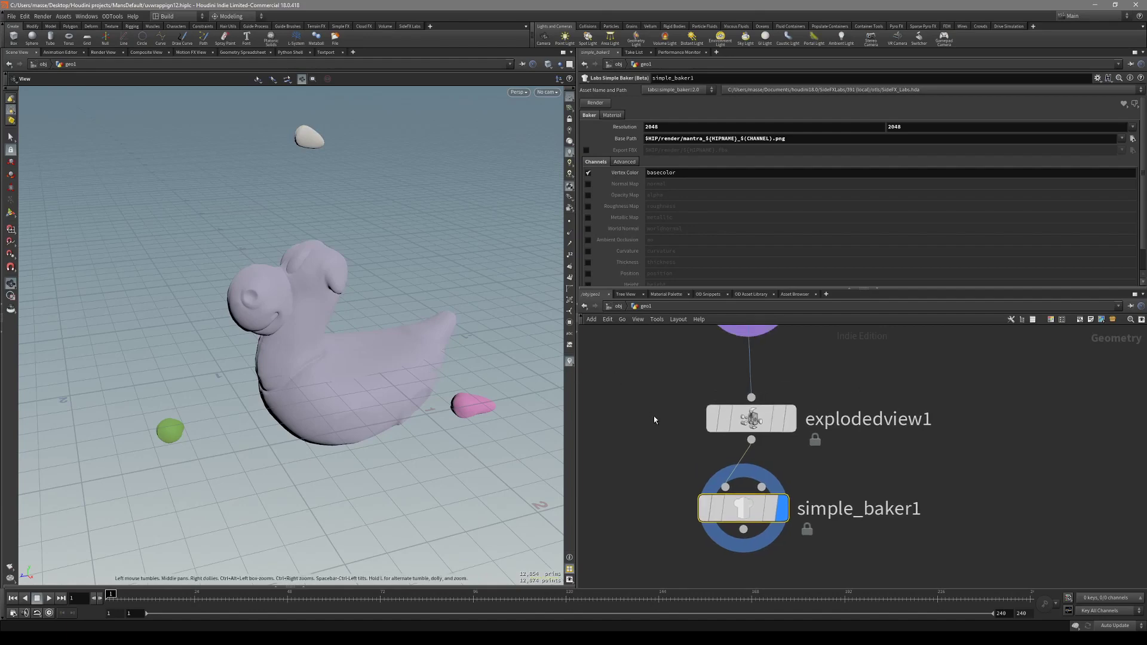
pyautogui.click(753, 421)
pyautogui.press('b')
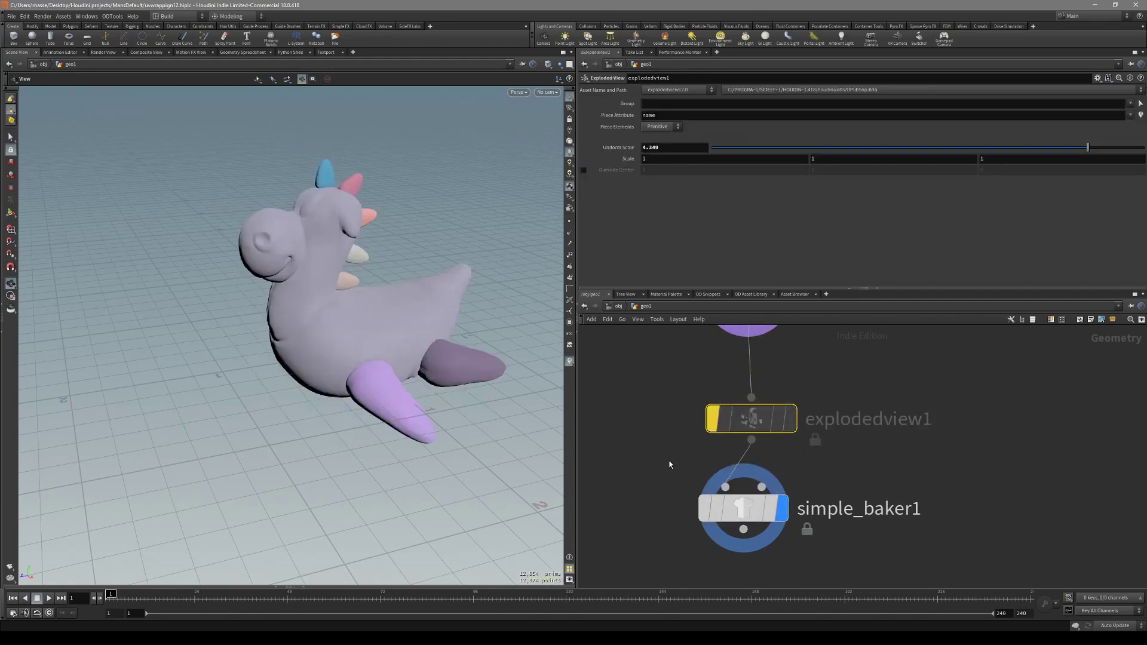
pyautogui.click(745, 509)
pyautogui.moveTo(346, 290)
pyautogui.mouseDown()
pyautogui.moveTo(302, 283)
pyautogui.moveTo(263, 252)
pyautogui.moveTo(434, 337)
pyautogui.moveTo(440, 308)
pyautogui.moveTo(353, 325)
pyautogui.mouseUp()
pyautogui.hotkey('shift', 'w')
pyautogui.hotkey('shift', 'w')
# Examine the baked mantra_uvwrappign12_basecolor.png in the photo viewer and compare its color areas with the toy in the Houdini viewport.
pyautogui.click(762, 638)
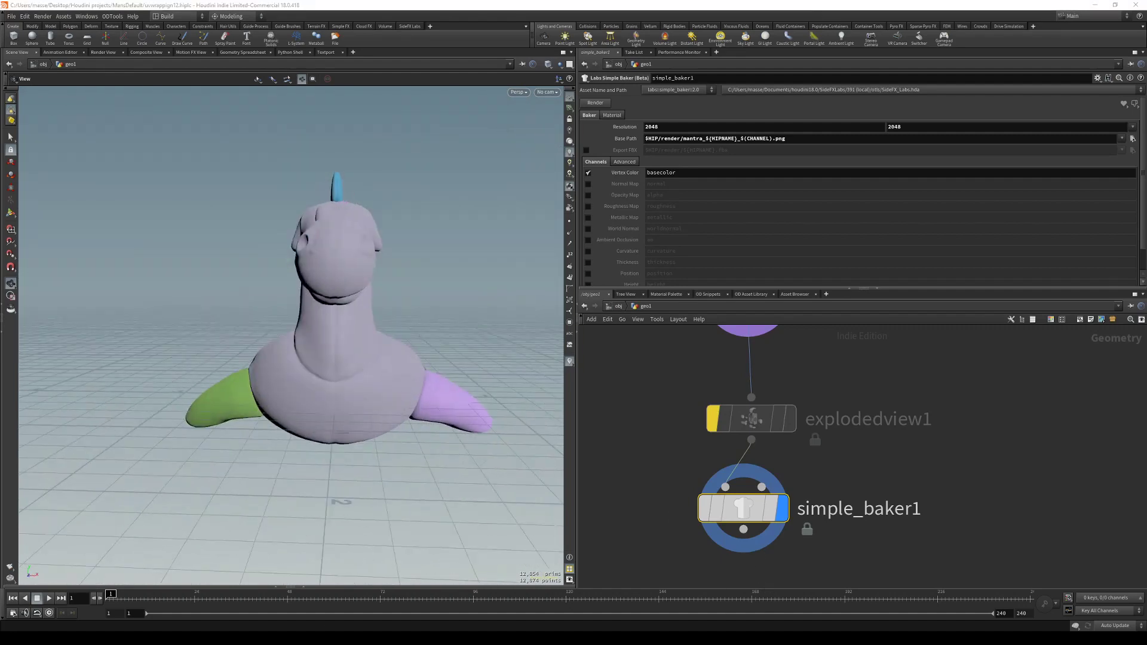
pyautogui.moveTo(515, 195); pyautogui.dragTo(778, 127)
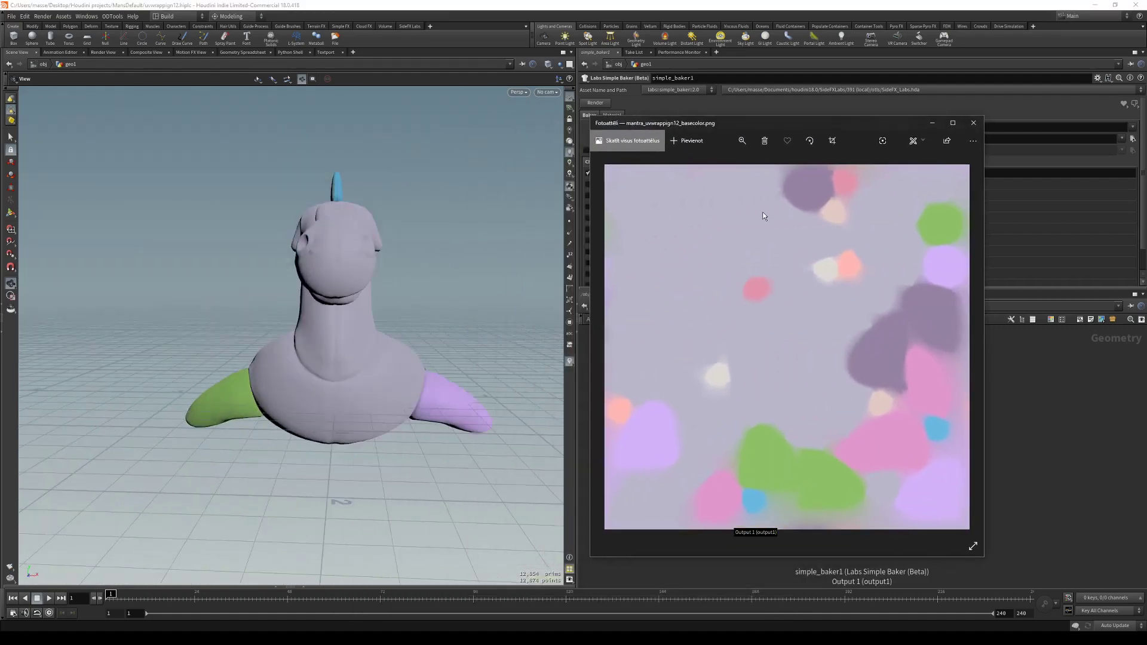
pyautogui.moveTo(421, 343); pyautogui.dragTo(379, 376)
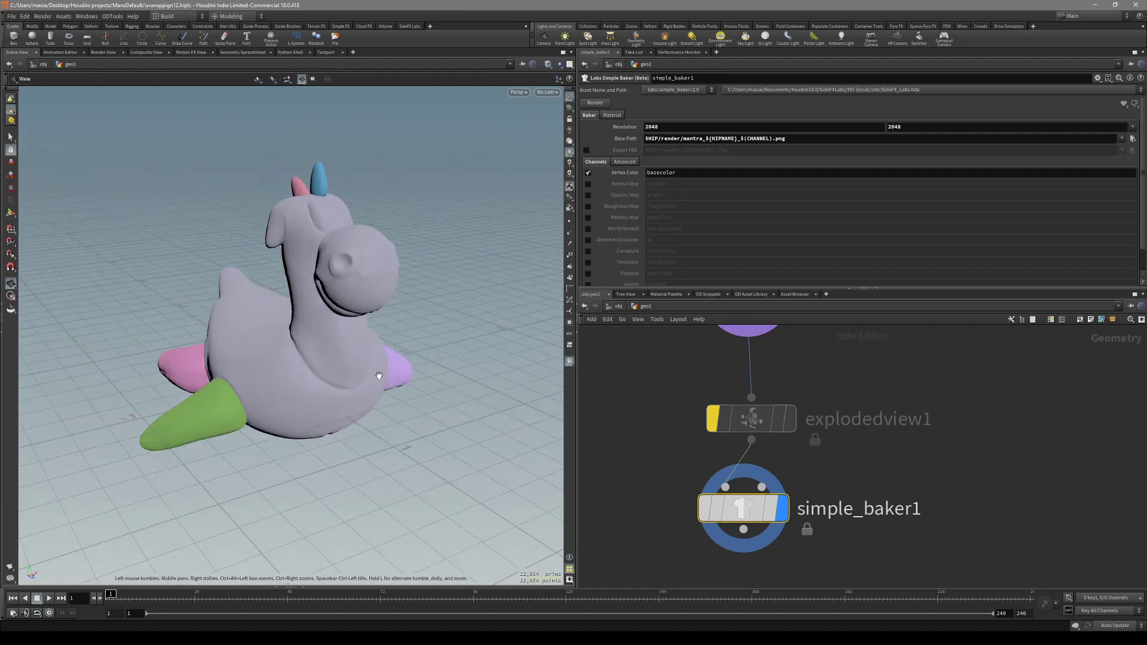
pyautogui.click(771, 637)
pyautogui.press('Right')
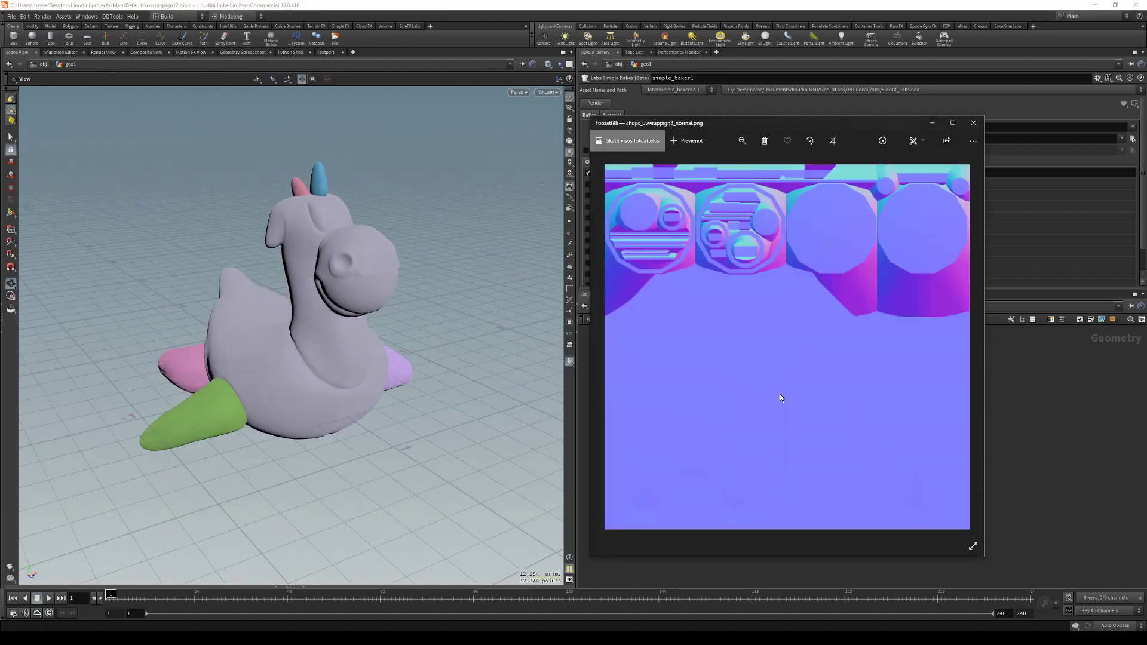
pyautogui.press('Left')
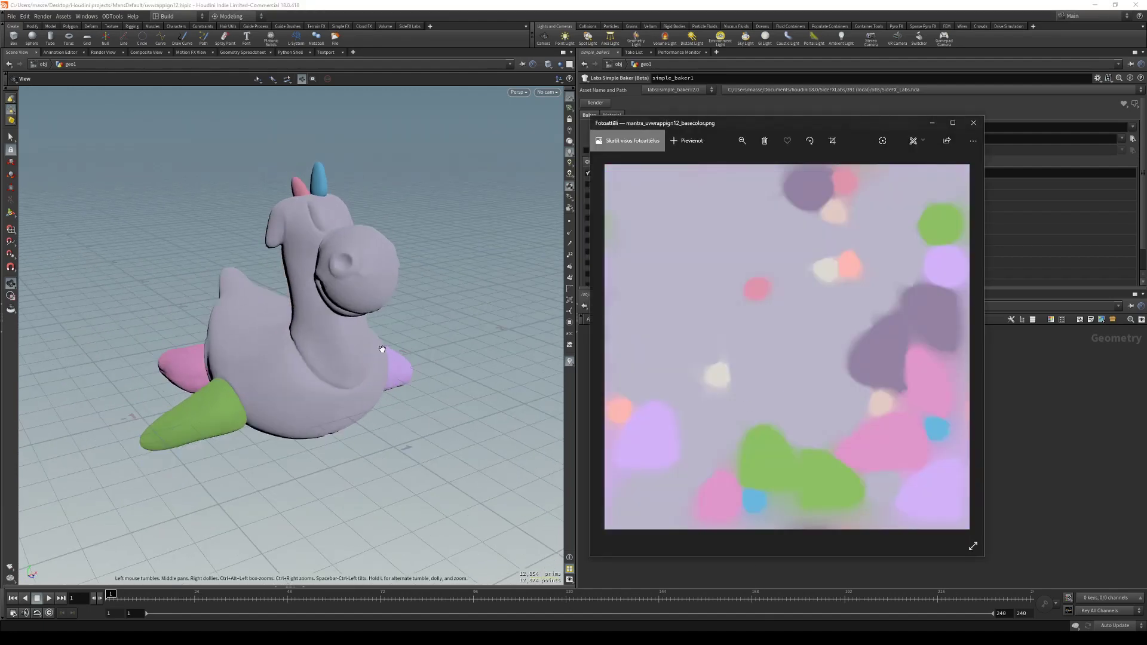
pyautogui.moveTo(382, 350); pyautogui.dragTo(295, 352)
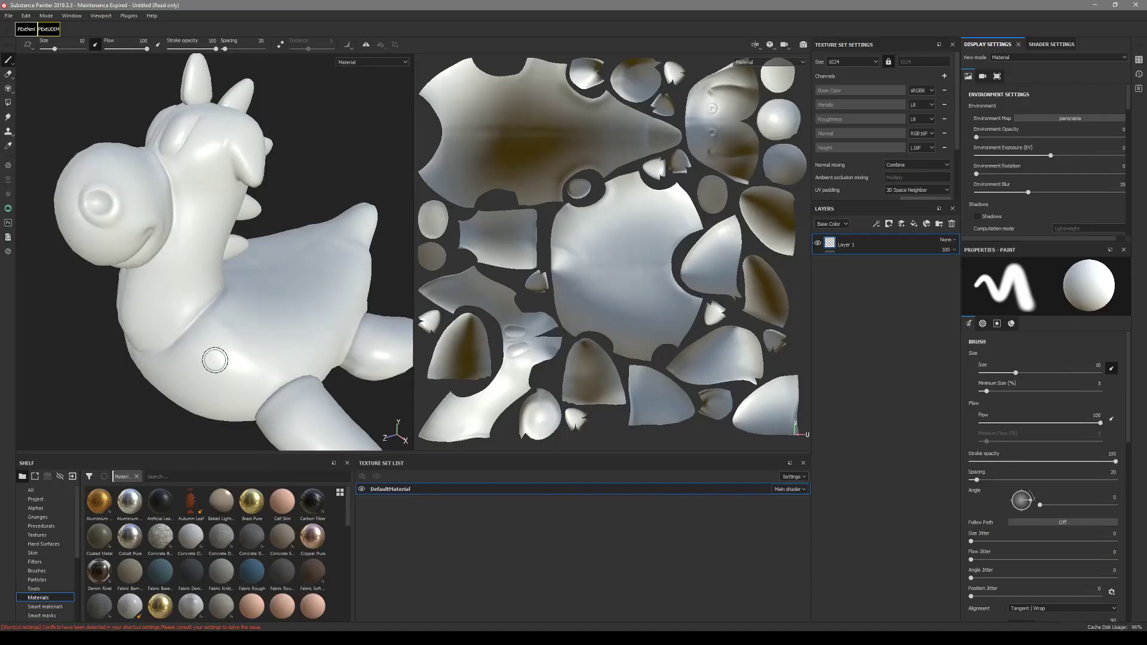
# In Substance Painter, import mantra_uvwrappign12_basecolor.png from the render folder as a texture for the current session.
pyautogui.keyDown('alt'); pyautogui.moveTo(215, 361); pyautogui.dragTo(214, 341); pyautogui.keyUp('alt')
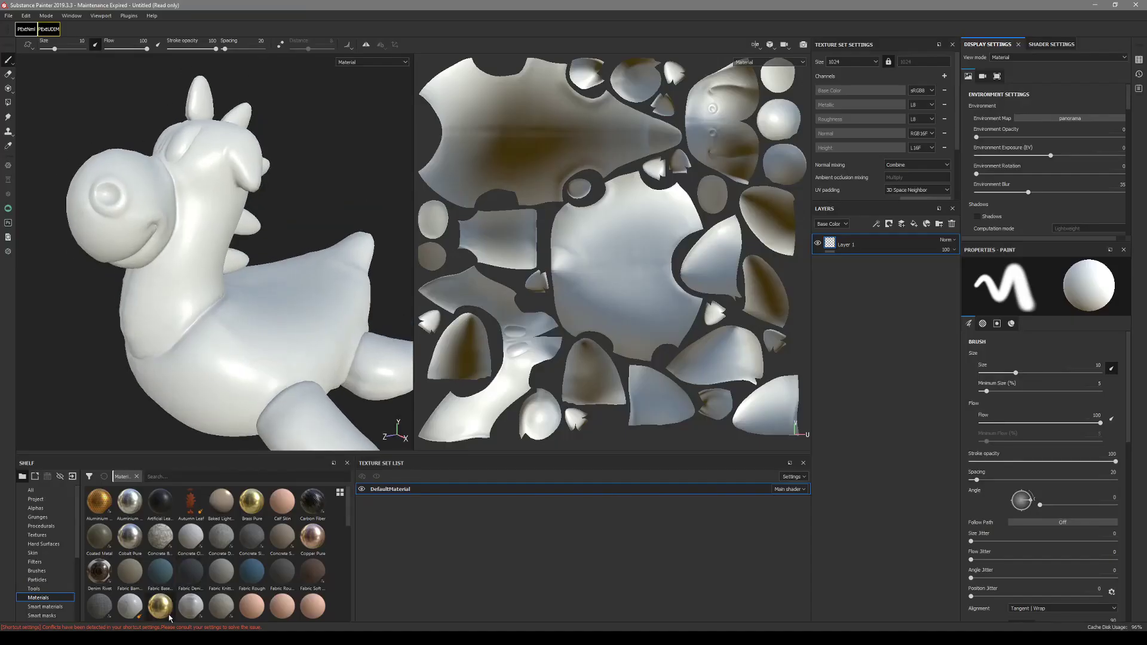
pyautogui.moveTo(156, 638)
pyautogui.click(206, 597)
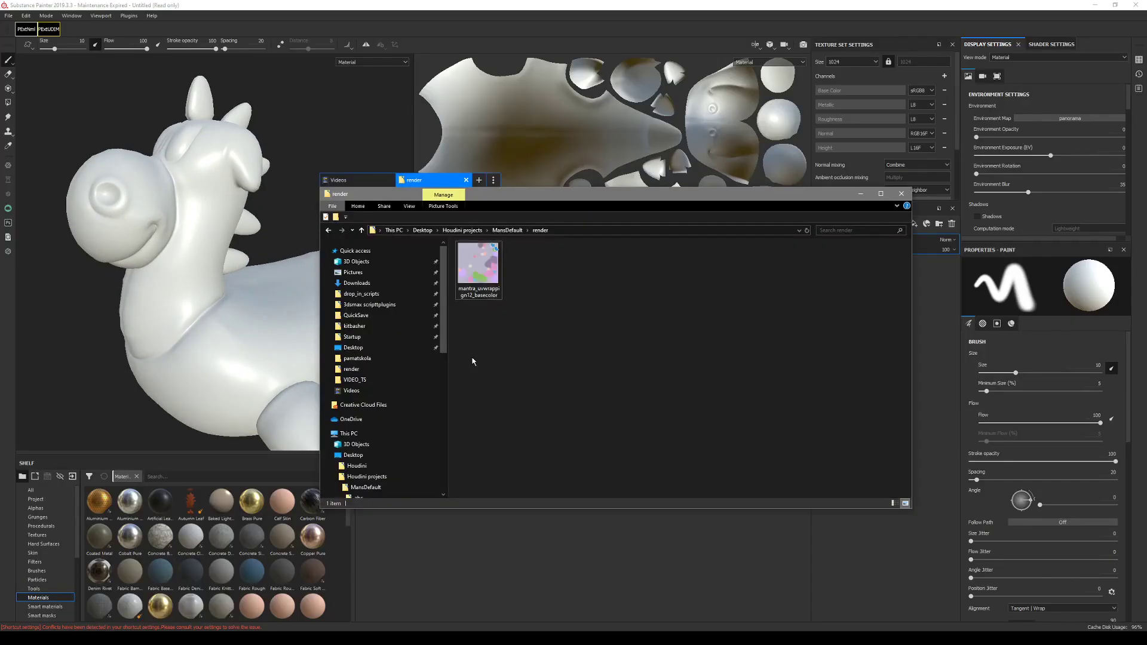
pyautogui.moveTo(478, 266); pyautogui.dragTo(241, 540)
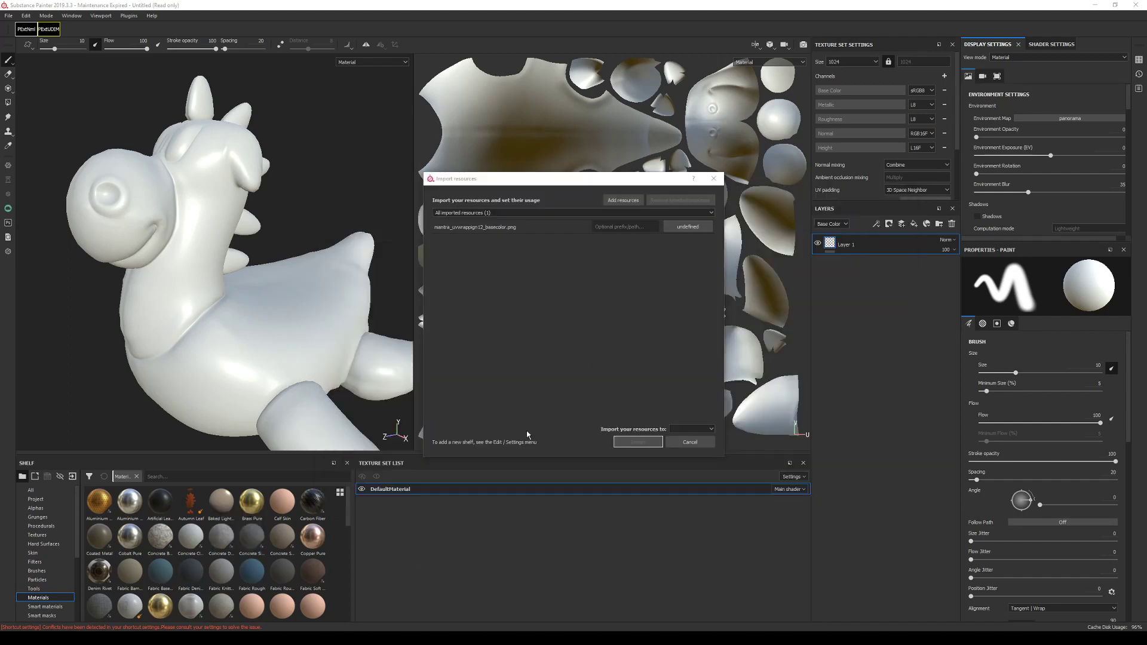
pyautogui.click(688, 227)
pyautogui.click(693, 244)
pyautogui.click(696, 430)
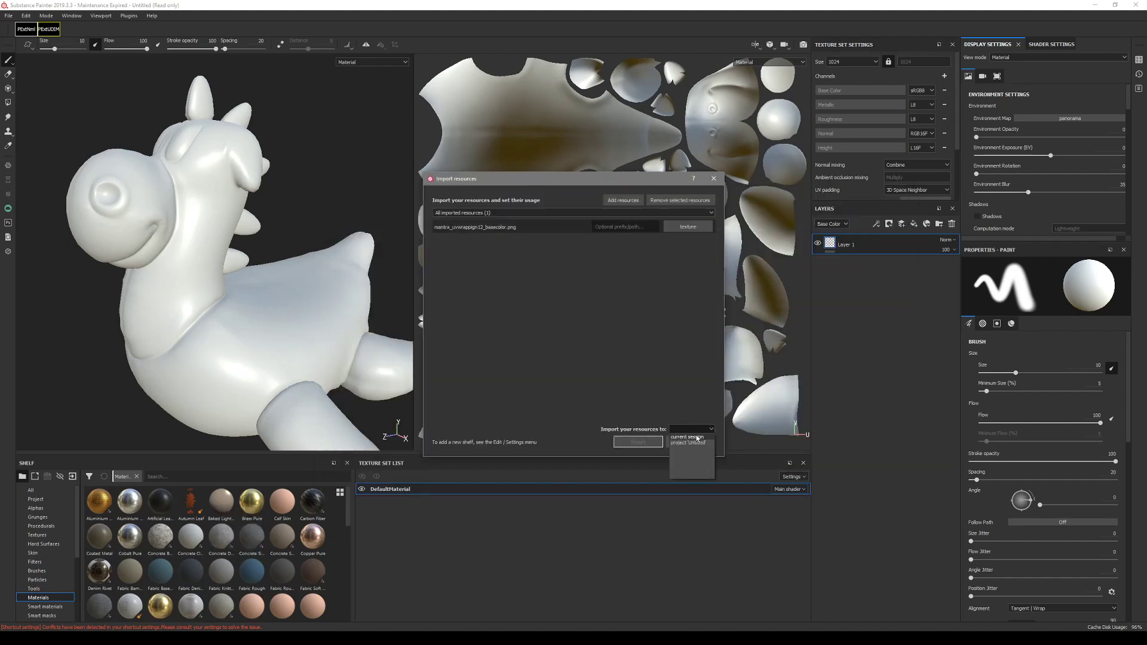
pyautogui.click(698, 437)
pyautogui.click(638, 442)
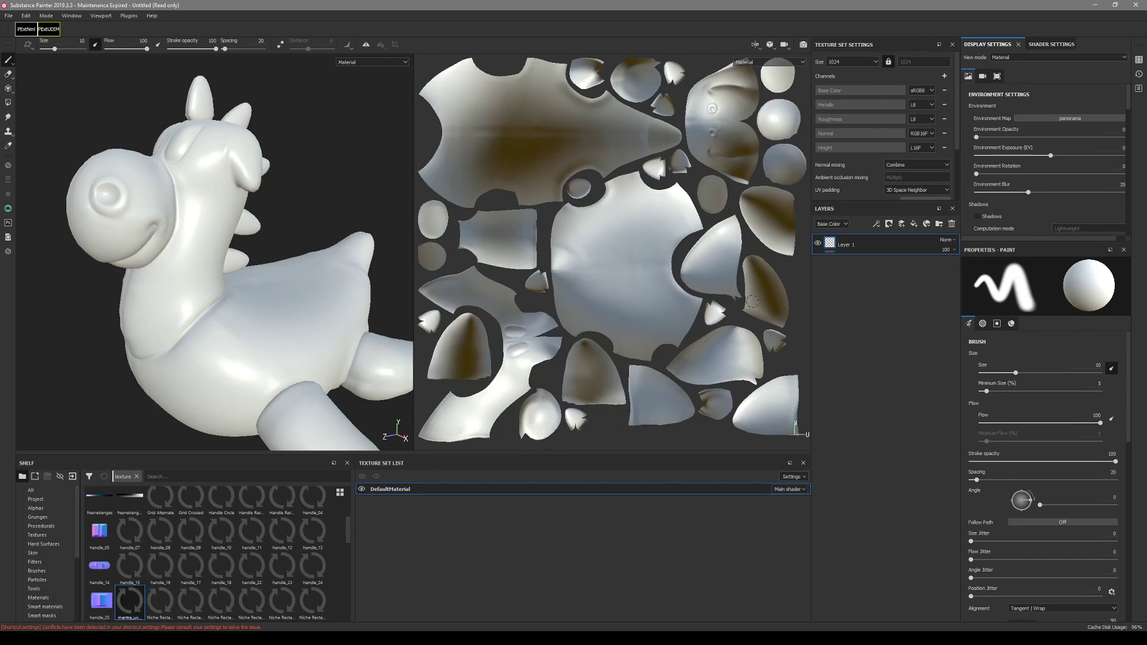
# Assign the imported mantra_uvwrappign12_basecolor texture as the texture set's ID map.
pyautogui.moveTo(868, 200); pyautogui.dragTo(863, 309)
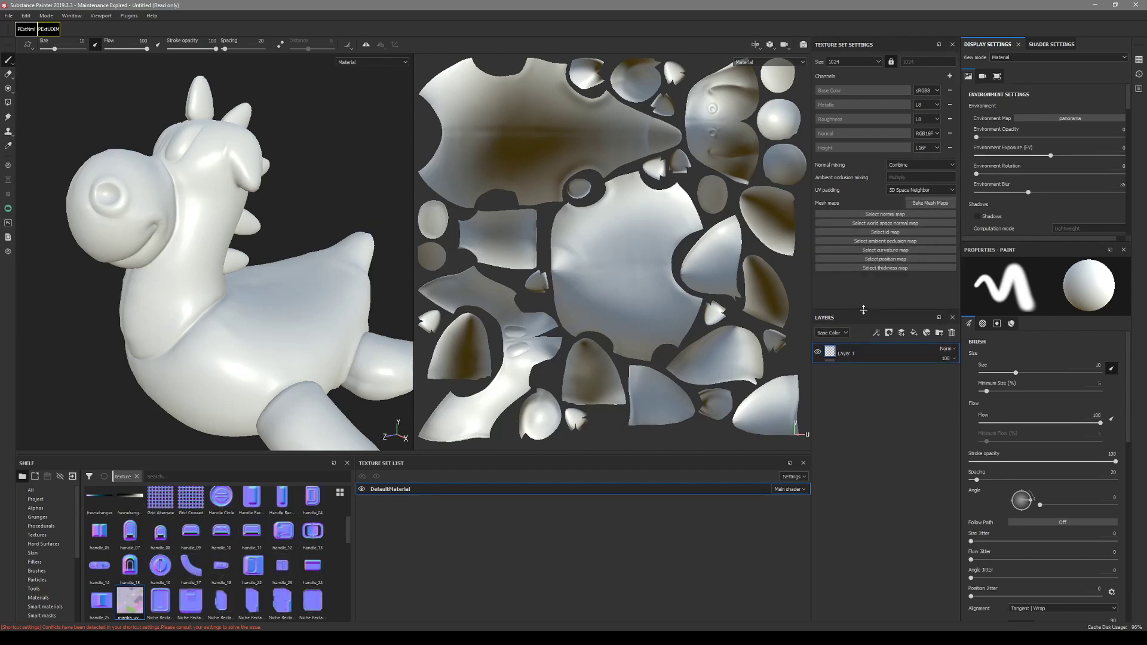
pyautogui.moveTo(123, 601); pyautogui.dragTo(888, 238)
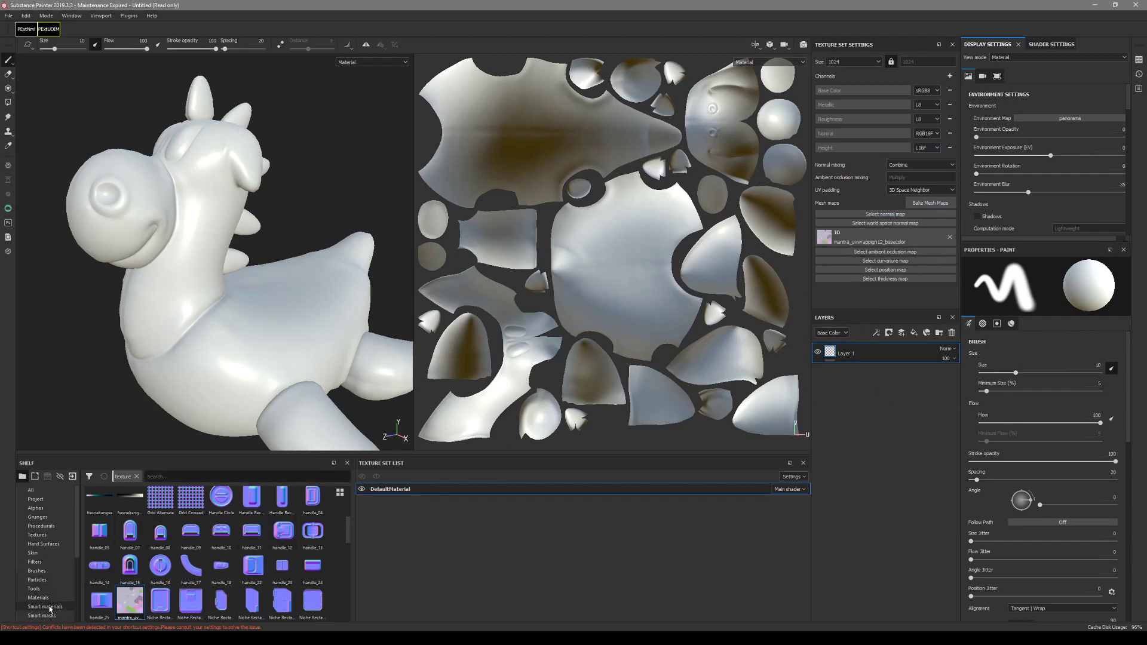
# Bake the DefaultMaterial mesh maps at an output size of 2048 with the ID map excluded.
pyautogui.click(931, 203)
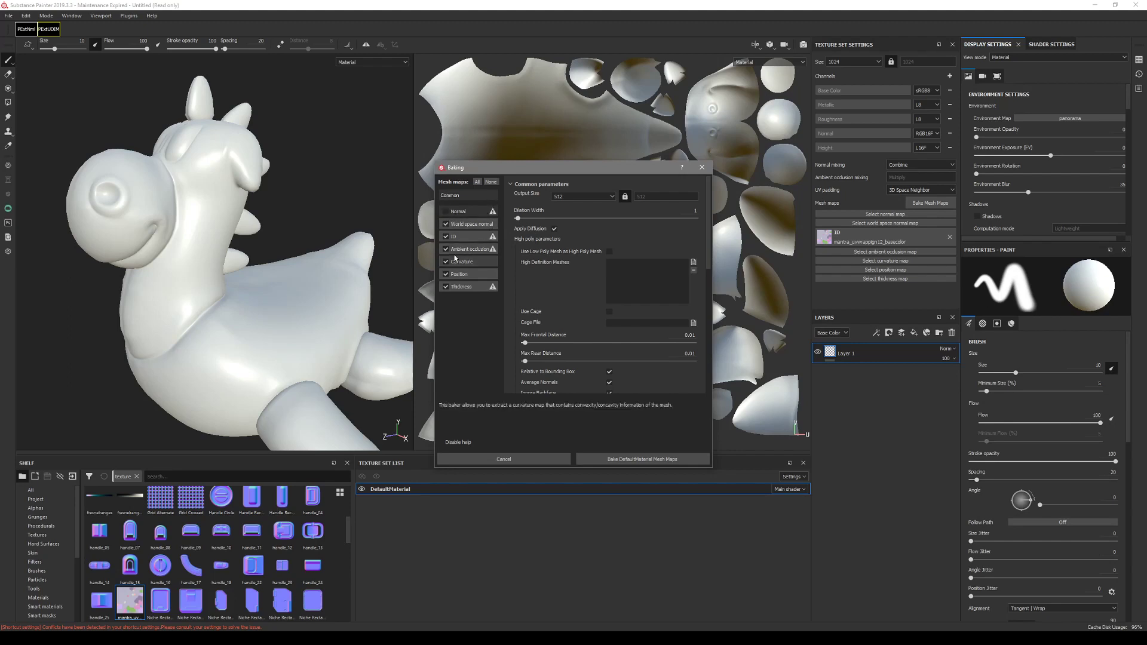
pyautogui.click(446, 237)
pyautogui.click(567, 197)
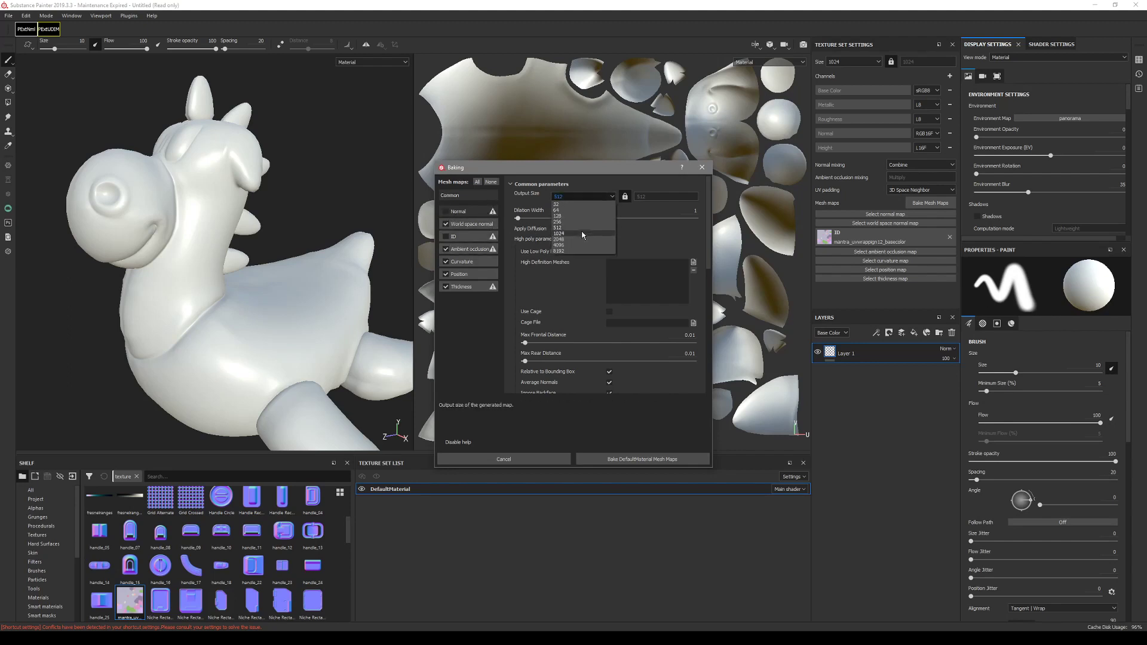
pyautogui.click(567, 239)
pyautogui.click(637, 459)
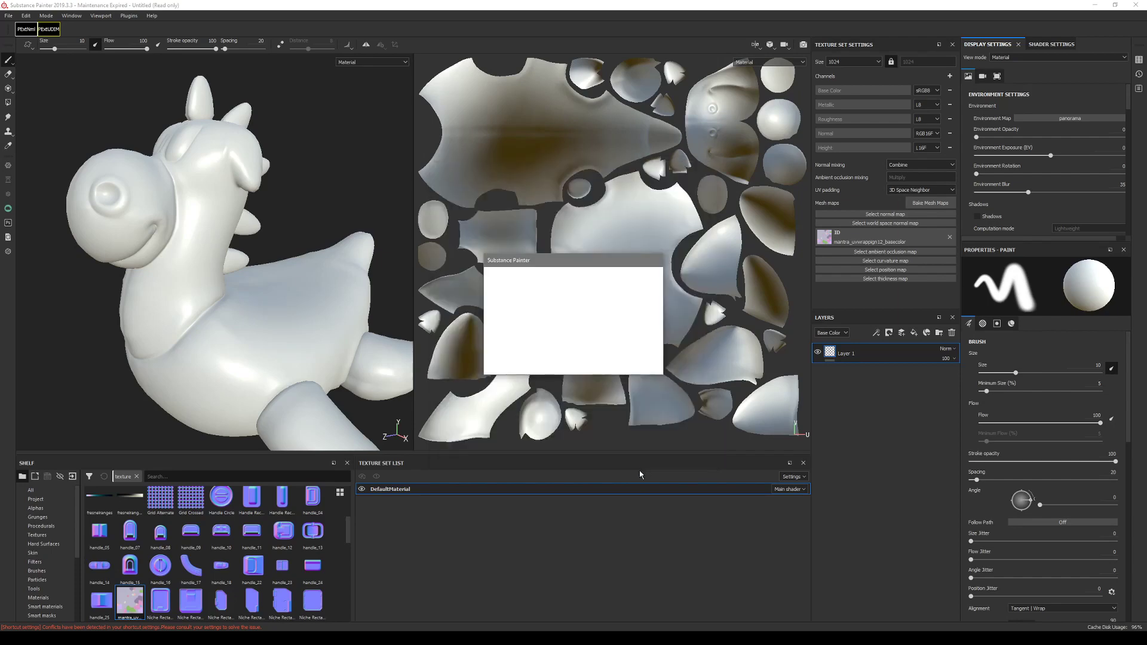
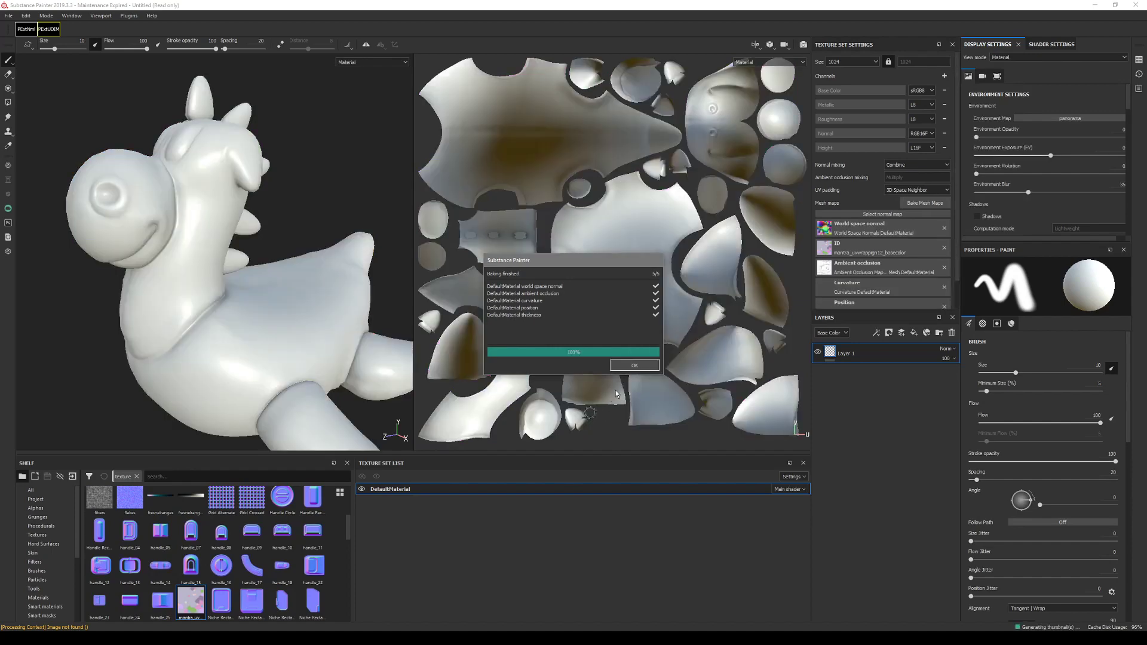
pyautogui.click(634, 365)
# Apply the Fabric Denim Washed Out smart material to the toy and give its layer folder a black mask.
pyautogui.click(137, 476)
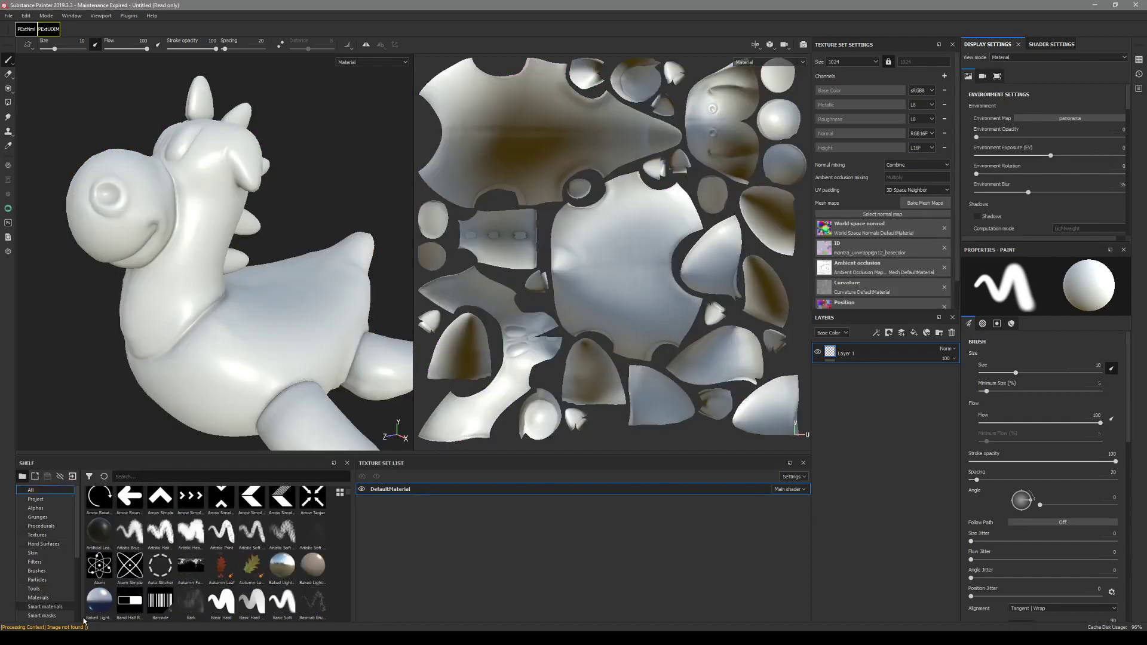
pyautogui.click(45, 606)
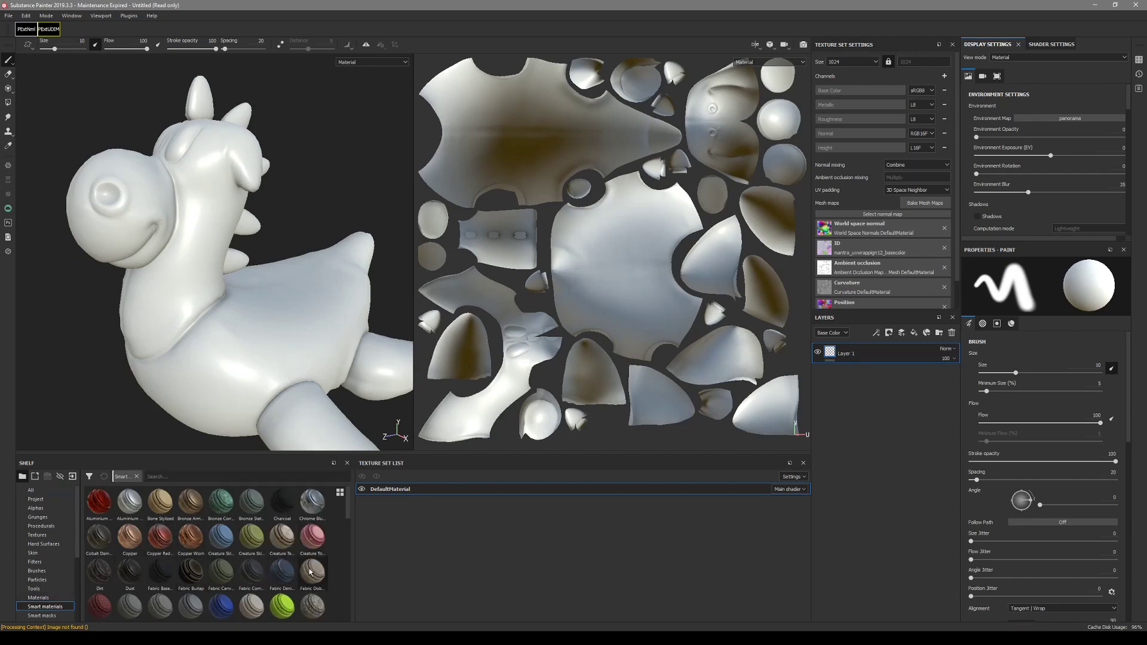
pyautogui.moveTo(282, 571); pyautogui.dragTo(216, 360)
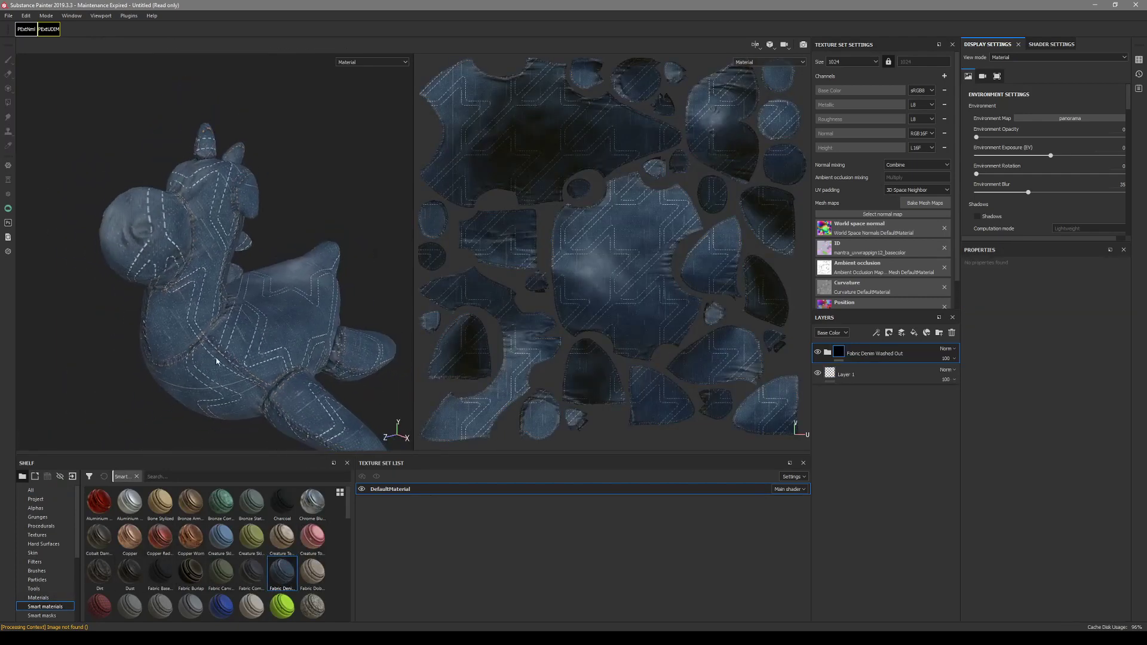
pyautogui.click(890, 333)
pyautogui.click(896, 359)
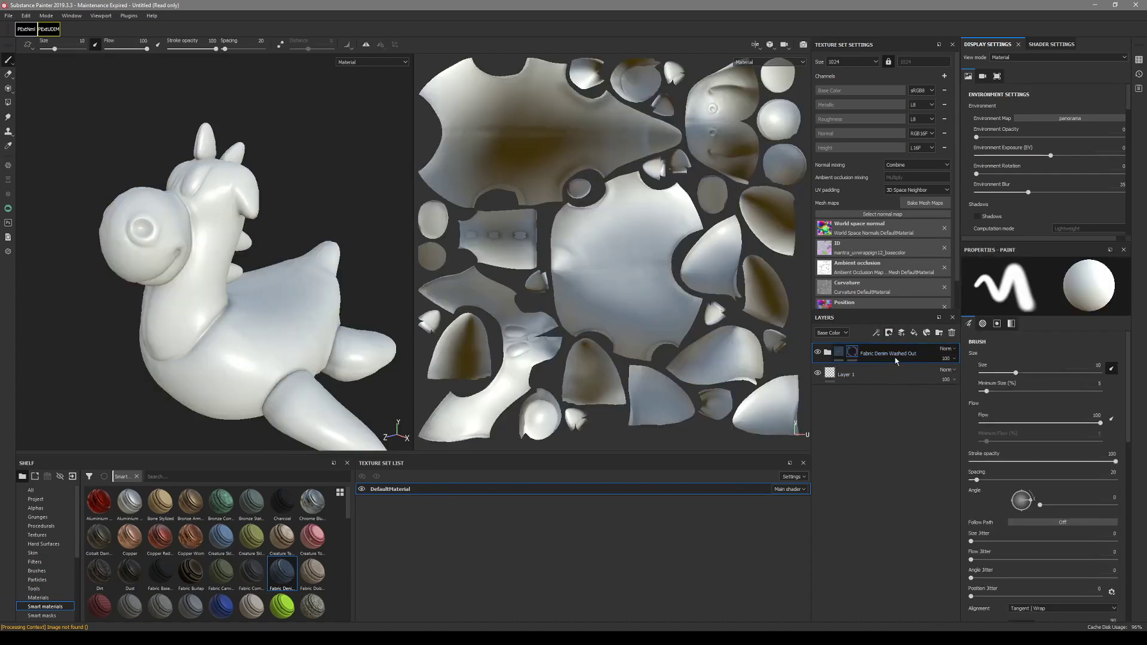
# Add a color selection to the denim folder's mask and pick the toy body's pale lavender ID color.
pyautogui.click(876, 334)
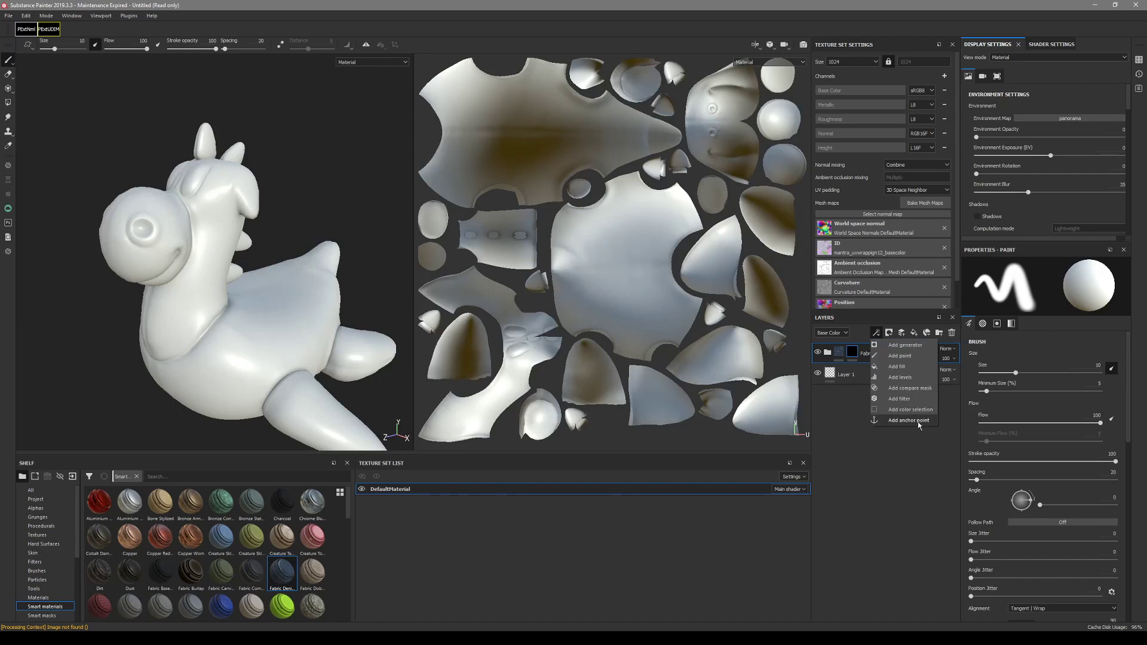
pyautogui.click(913, 410)
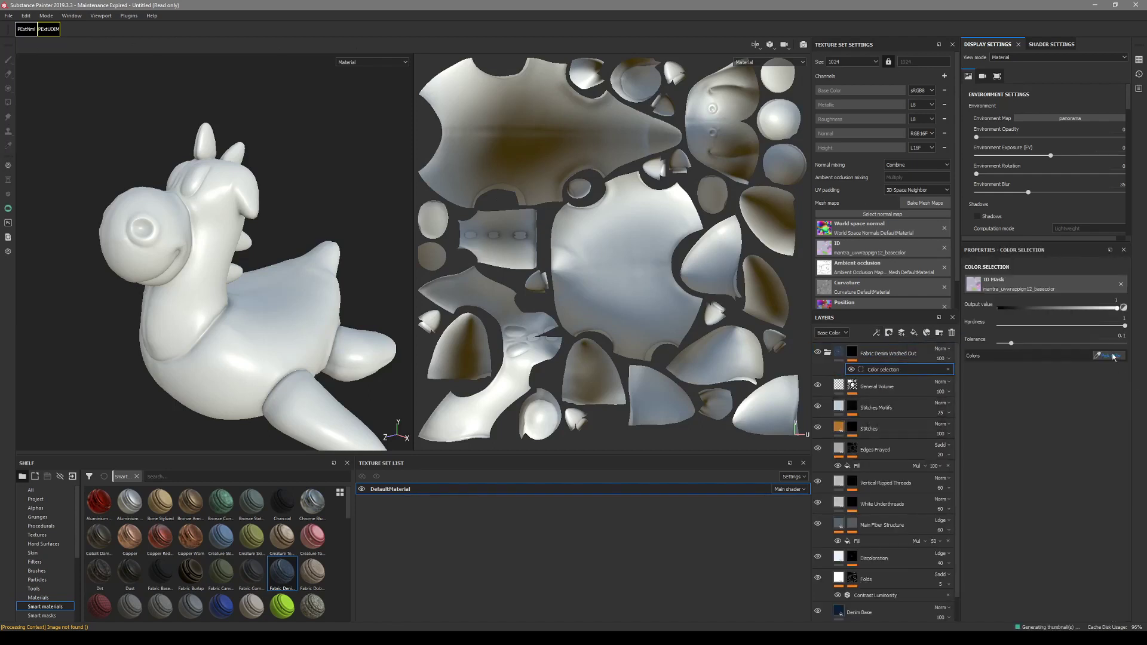
pyautogui.click(1112, 356)
pyautogui.click(361, 194)
pyautogui.keyDown('alt'); pyautogui.moveTo(342, 238); pyautogui.dragTo(246, 231); pyautogui.keyUp('alt')
pyautogui.click(1103, 356)
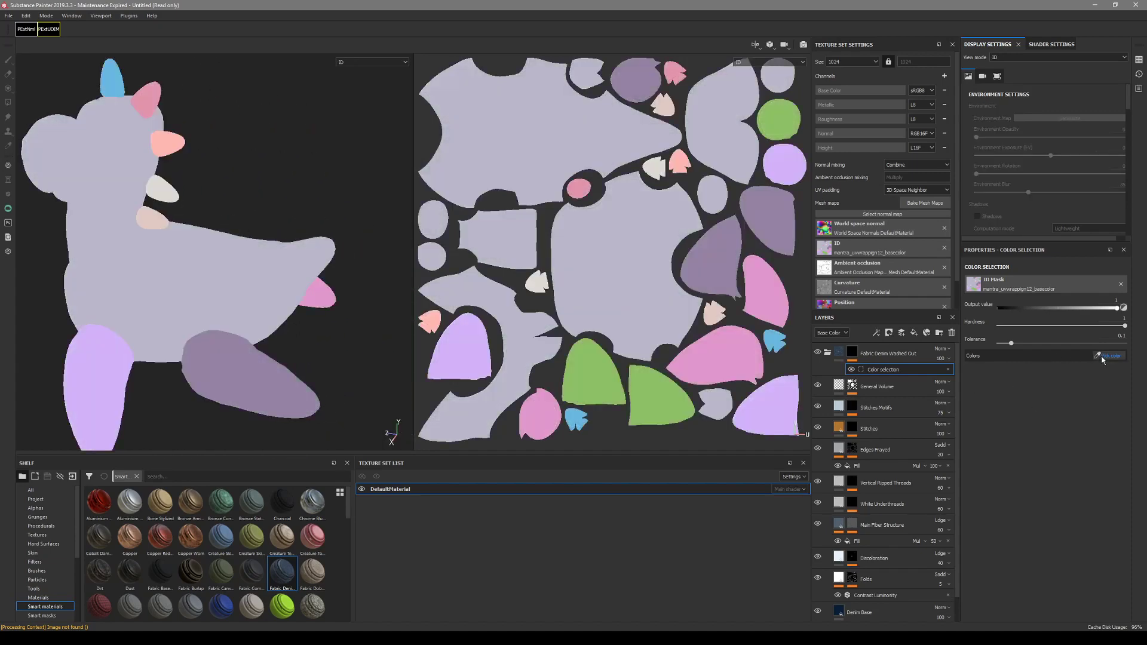
pyautogui.click(138, 138)
pyautogui.keyDown('alt'); pyautogui.moveTo(183, 179); pyautogui.dragTo(697, 318); pyautogui.keyUp('alt')
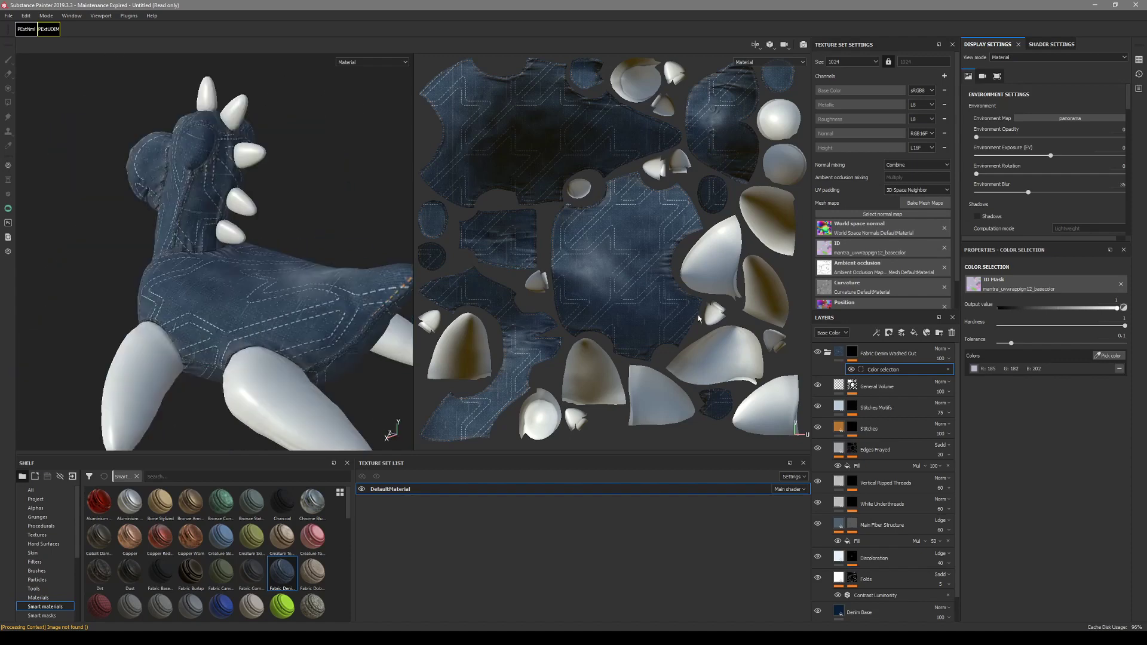
# Add the dark purple flipper's ID color to the denim mask's color selection.
pyautogui.click(1105, 356)
pyautogui.click(255, 357)
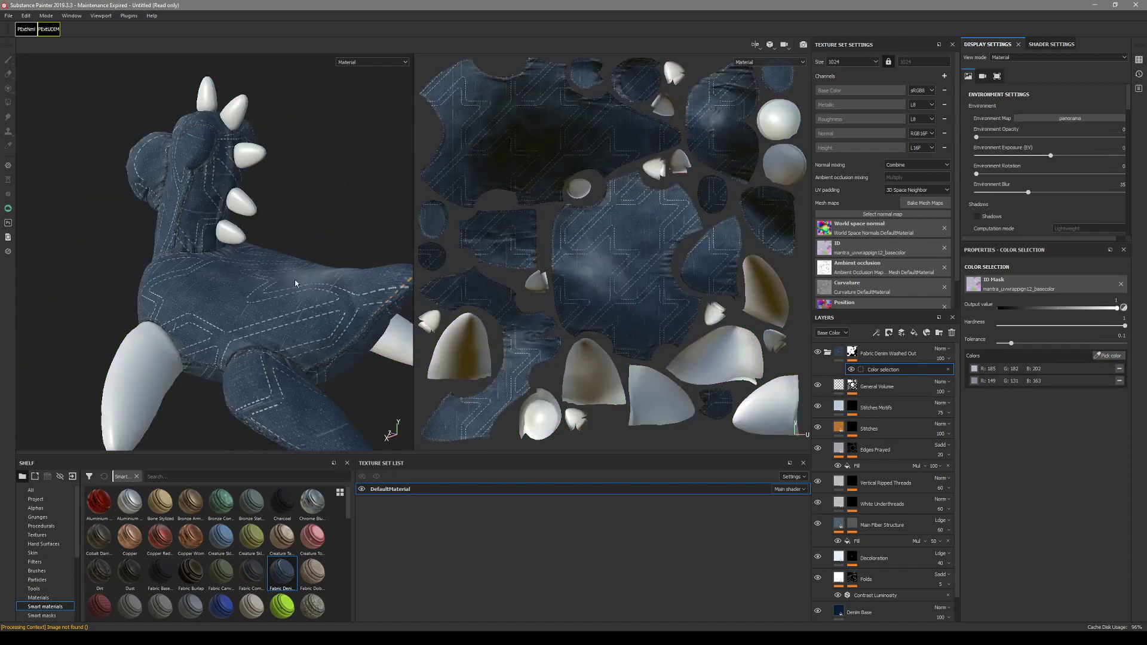
pyautogui.keyDown('alt'); pyautogui.moveTo(255, 357); pyautogui.dragTo(254, 383); pyautogui.keyUp('alt')
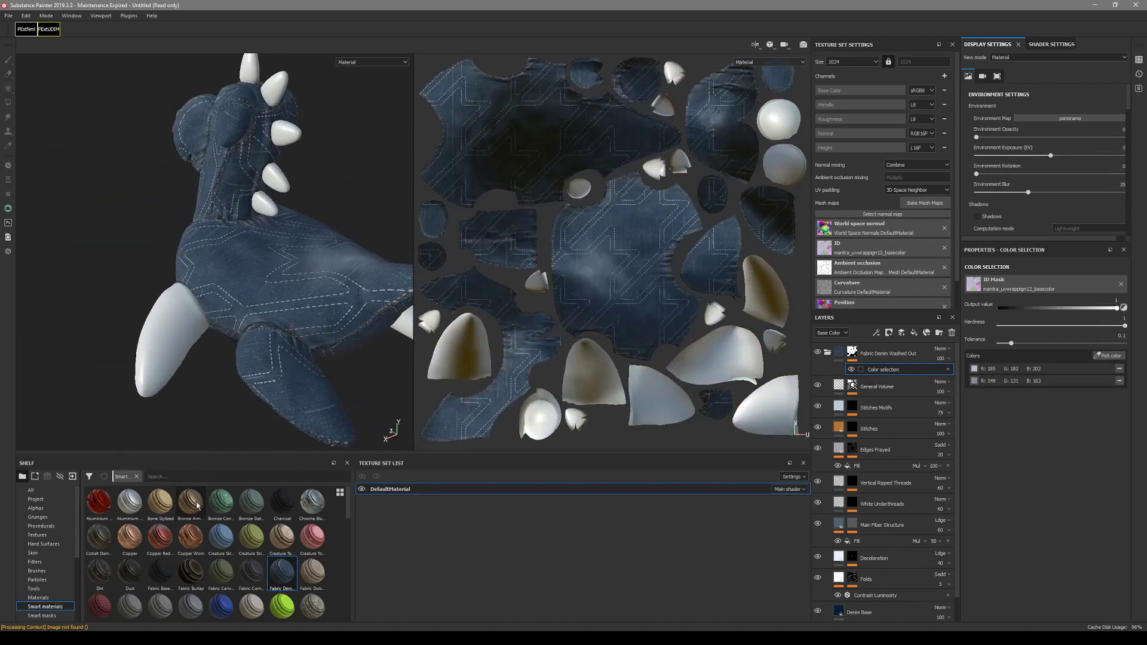
# Apply the Copper Red Bleached smart material above the denim and give its layer folder a black mask.
pyautogui.moveTo(160, 536); pyautogui.dragTo(263, 333)
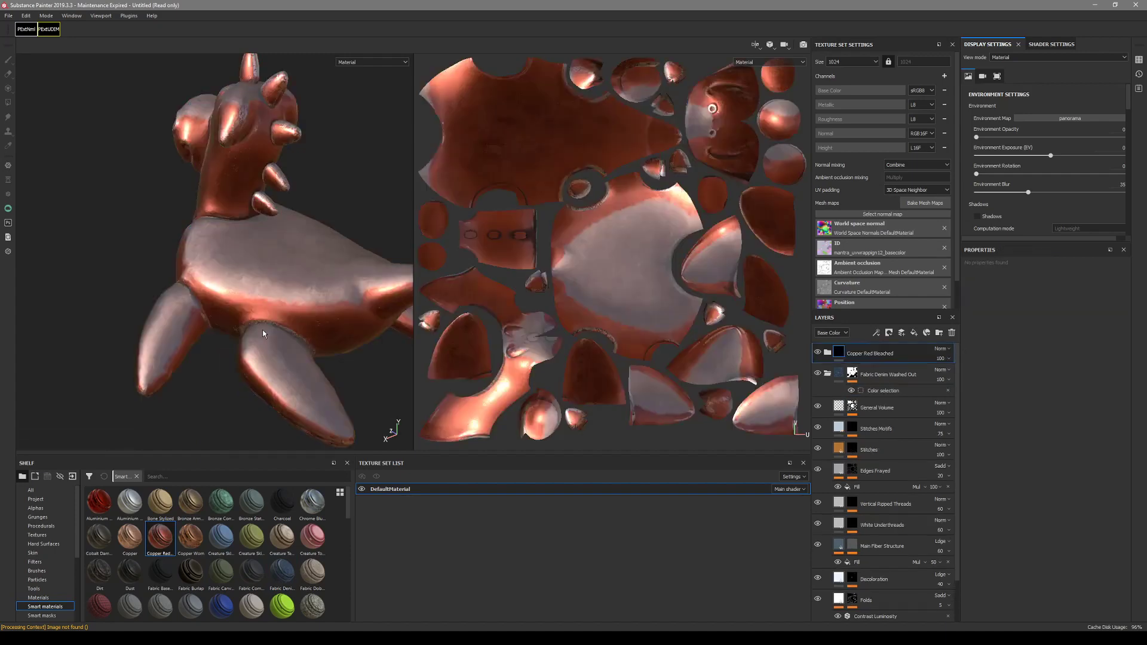
pyautogui.click(828, 353)
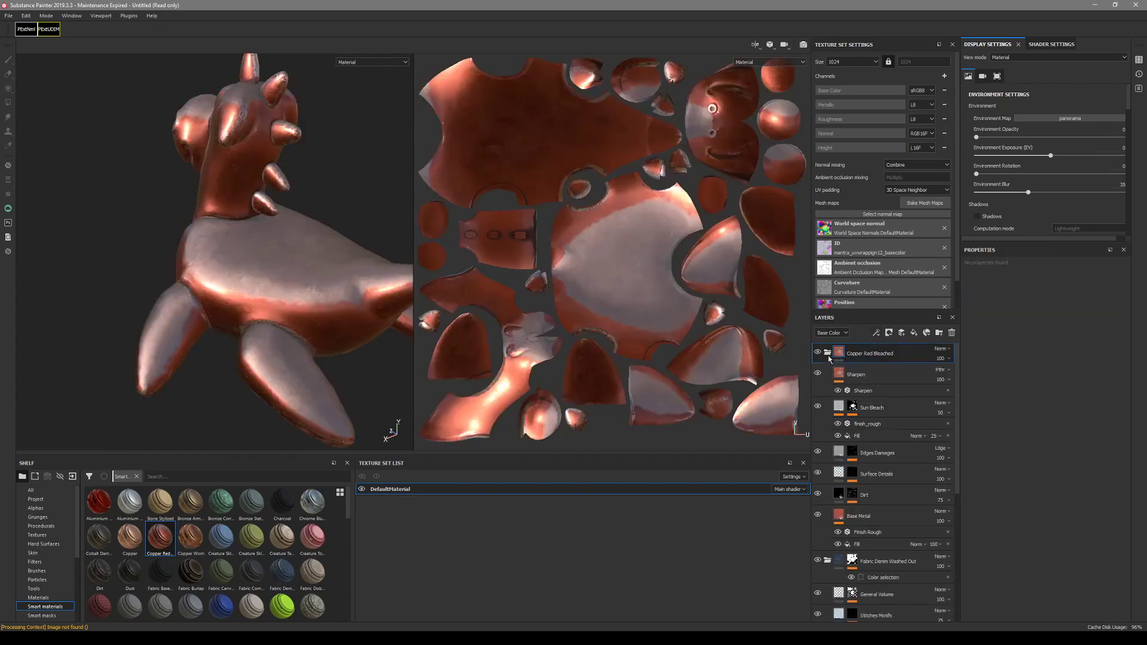
pyautogui.click(828, 353)
pyautogui.click(889, 333)
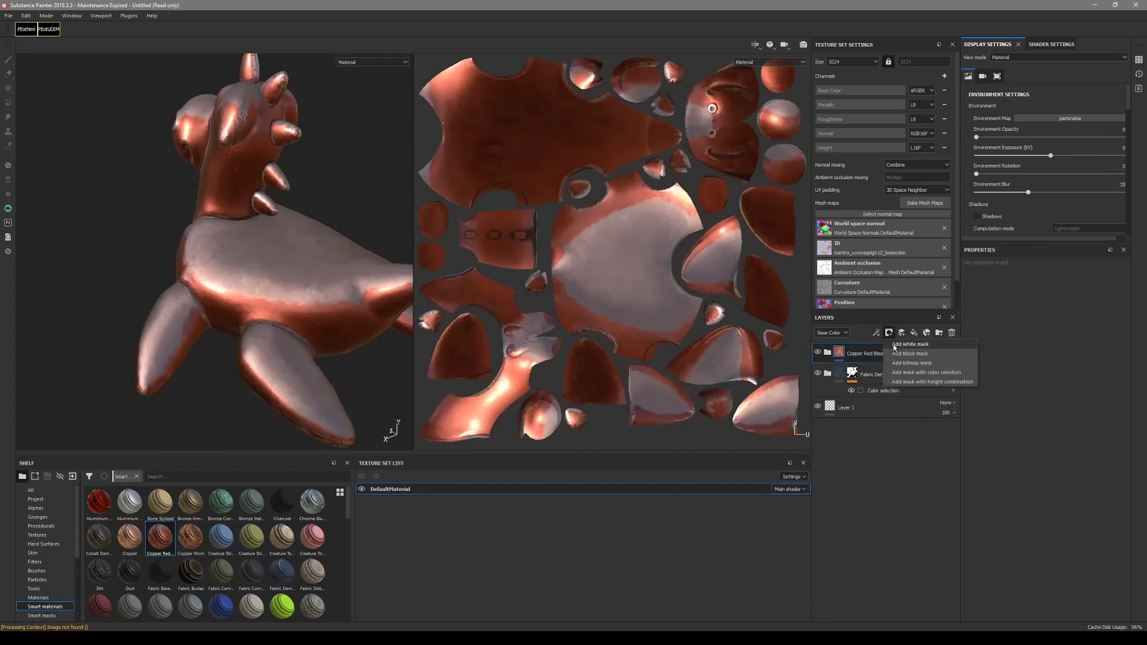
pyautogui.click(902, 333)
pyautogui.hotkey('ctrl', 'z')
pyautogui.click(891, 334)
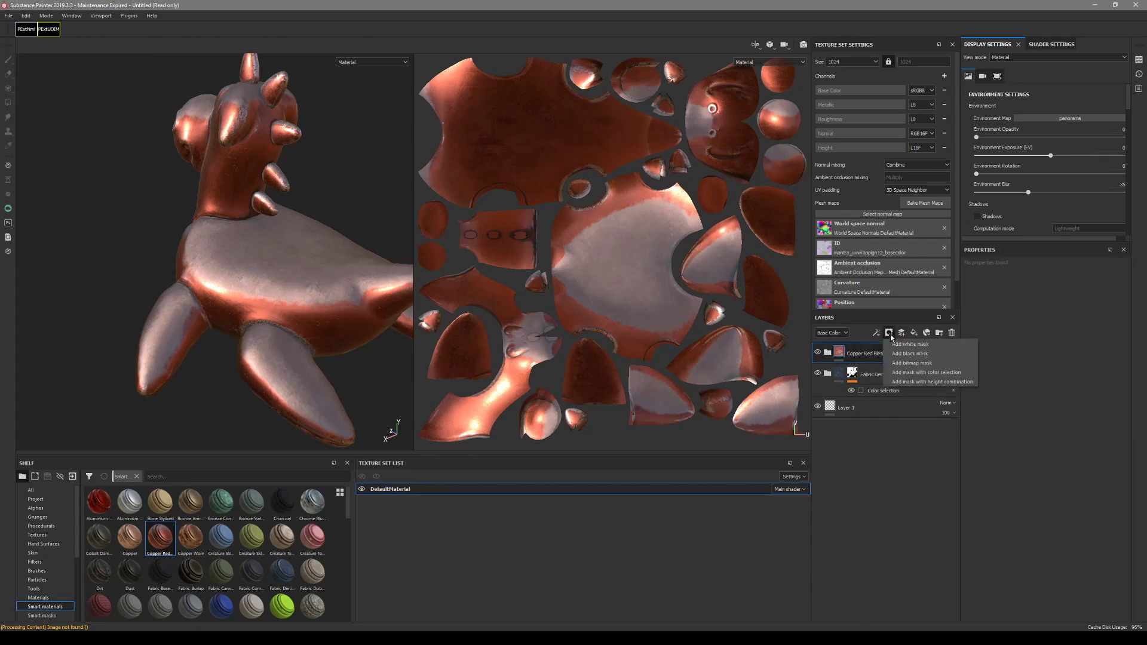
pyautogui.click(910, 354)
# Add a color selection to the Copper Red Bleached folder's mask and pick the light purple flipper's and an opposite-side flipper's ID colors.
pyautogui.click(877, 333)
pyautogui.click(910, 410)
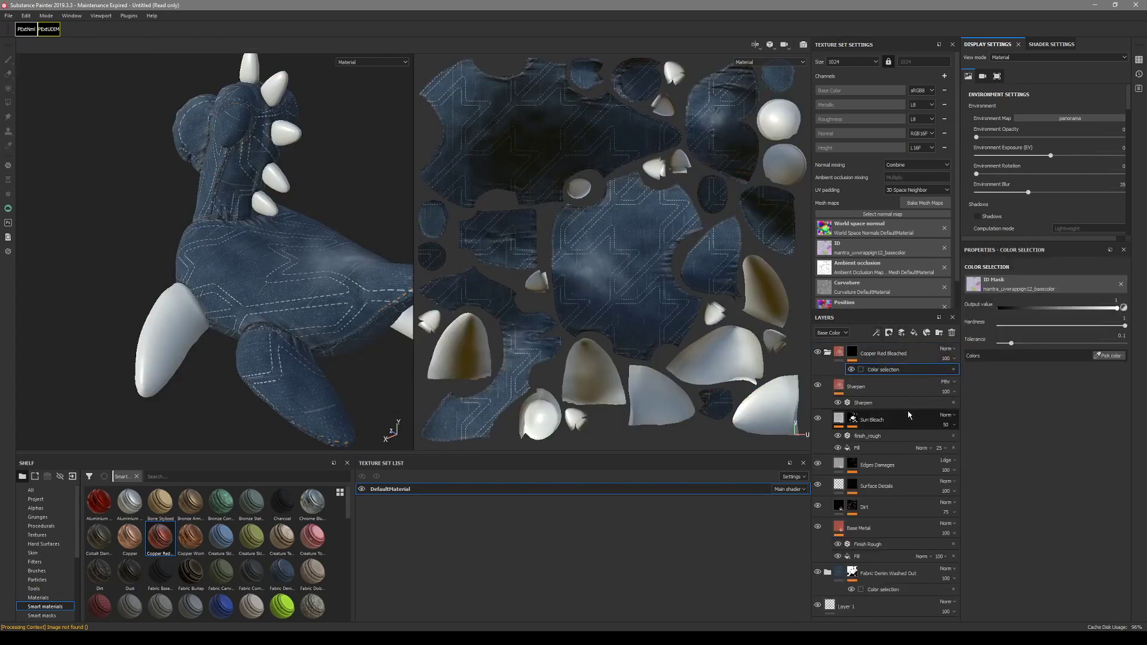
pyautogui.click(1109, 355)
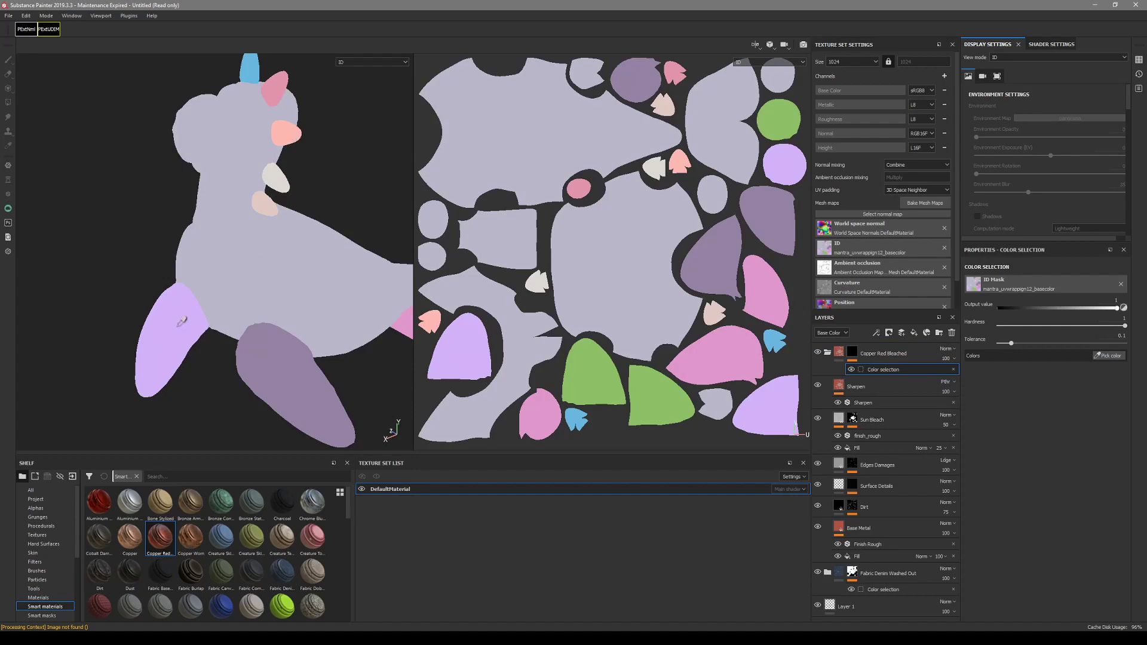
pyautogui.click(179, 321)
pyautogui.click(1113, 356)
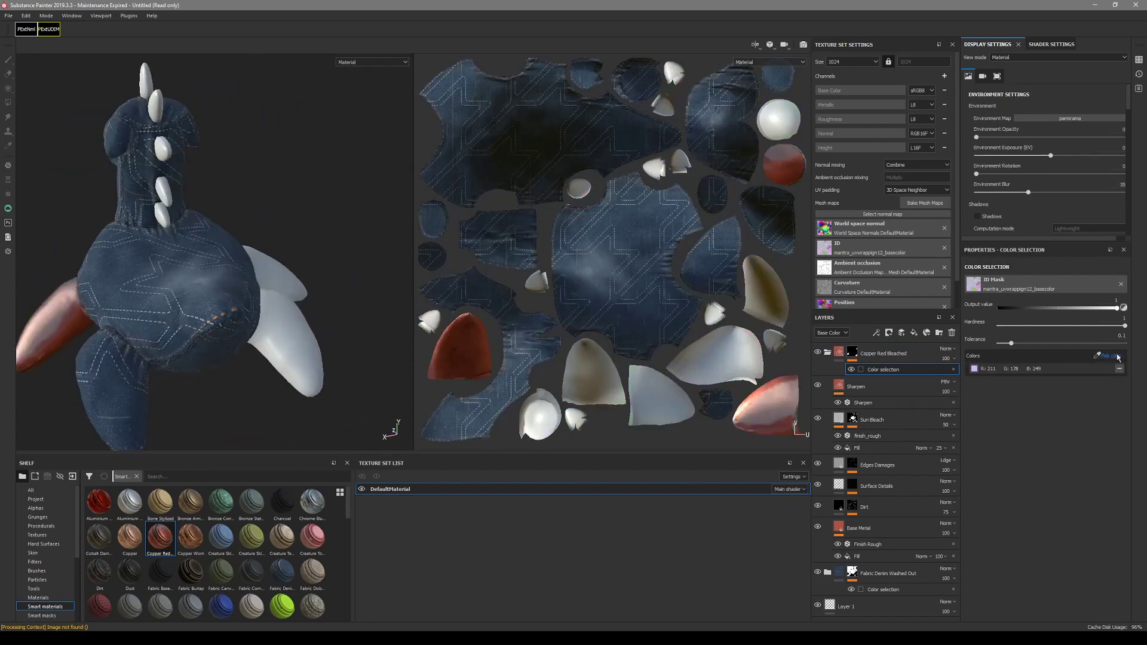
pyautogui.click(289, 309)
pyautogui.keyDown('alt'); pyautogui.moveTo(206, 314); pyautogui.dragTo(240, 267); pyautogui.keyUp('alt')
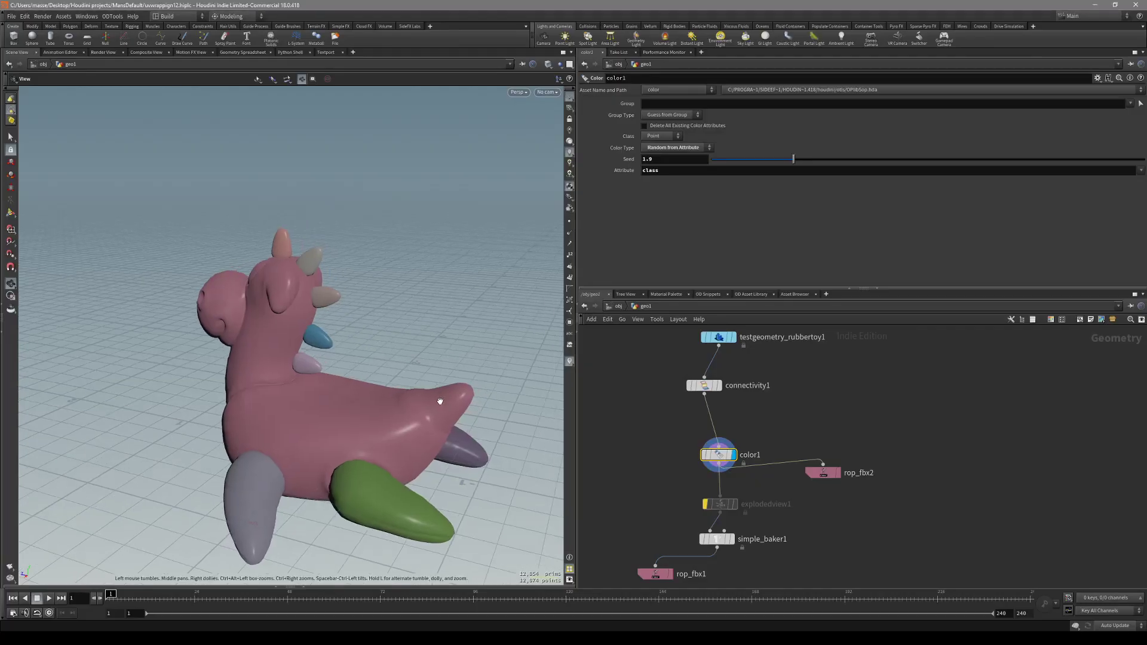
# Switch to Houdini and review the toy's connectivity1 attribute, color1 class options and rop_fbx2 export settings.
pyautogui.moveTo(427, 401); pyautogui.dragTo(391, 410)
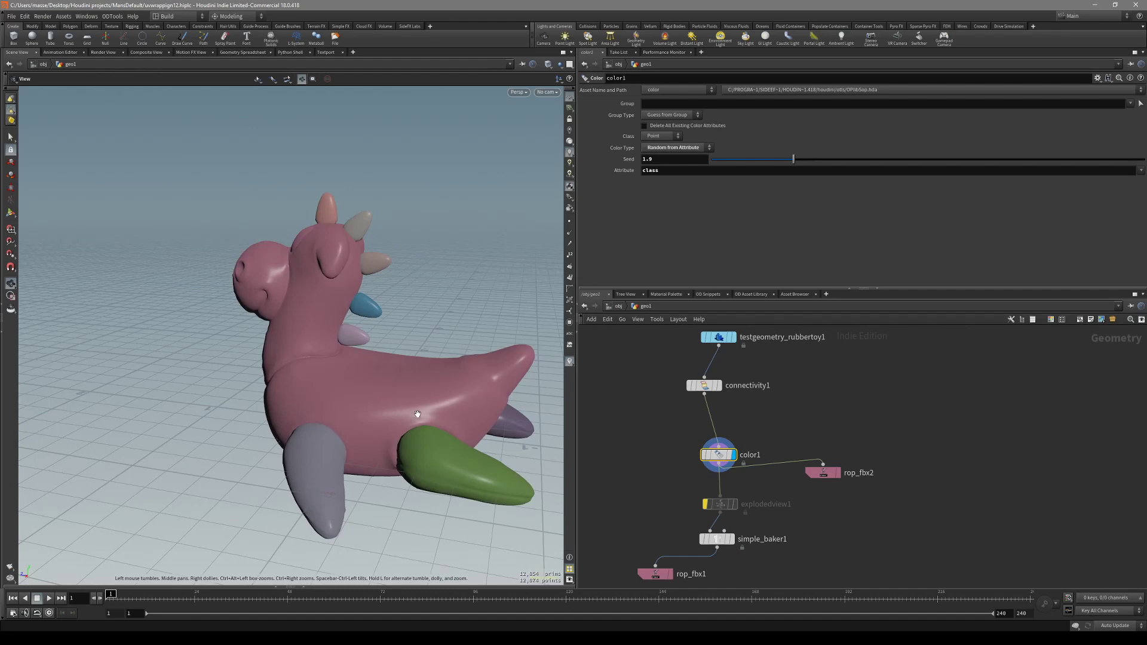
pyautogui.moveTo(410, 405); pyautogui.dragTo(396, 431)
pyautogui.moveTo(762, 422); pyautogui.dragTo(745, 439, button='middle')
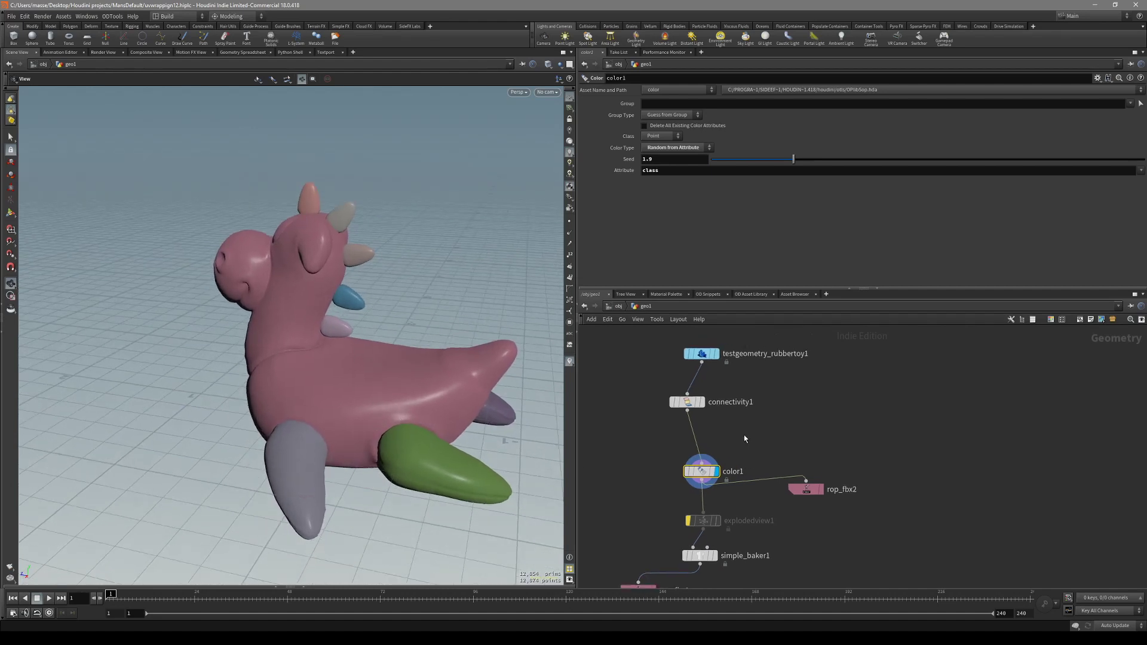
pyautogui.click(688, 403)
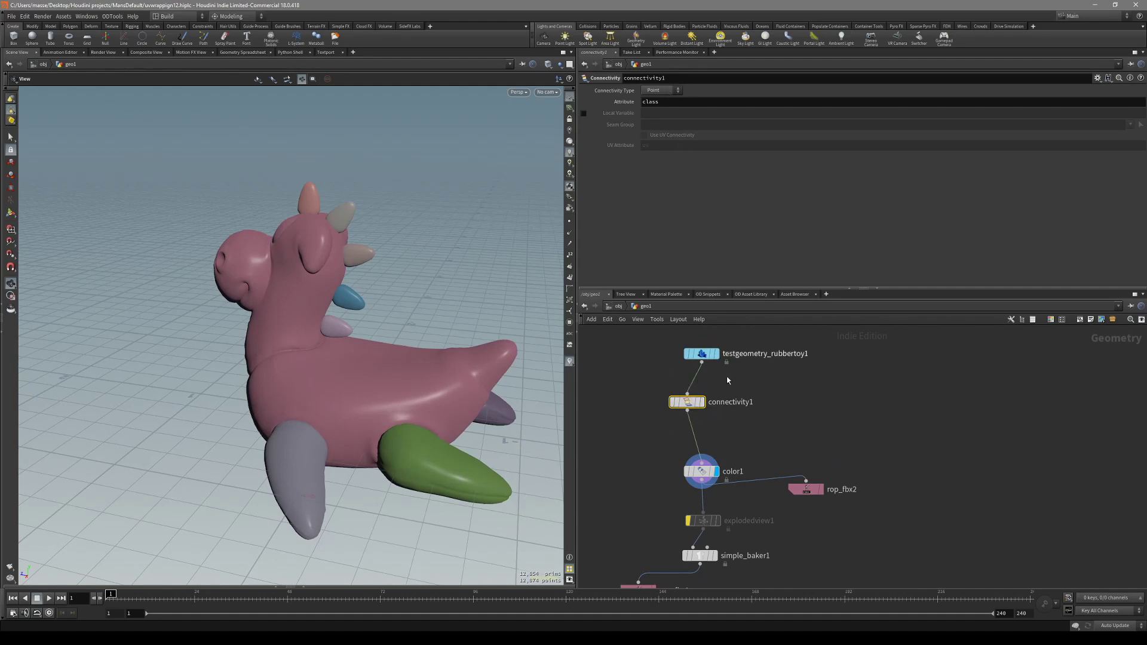
pyautogui.click(704, 478)
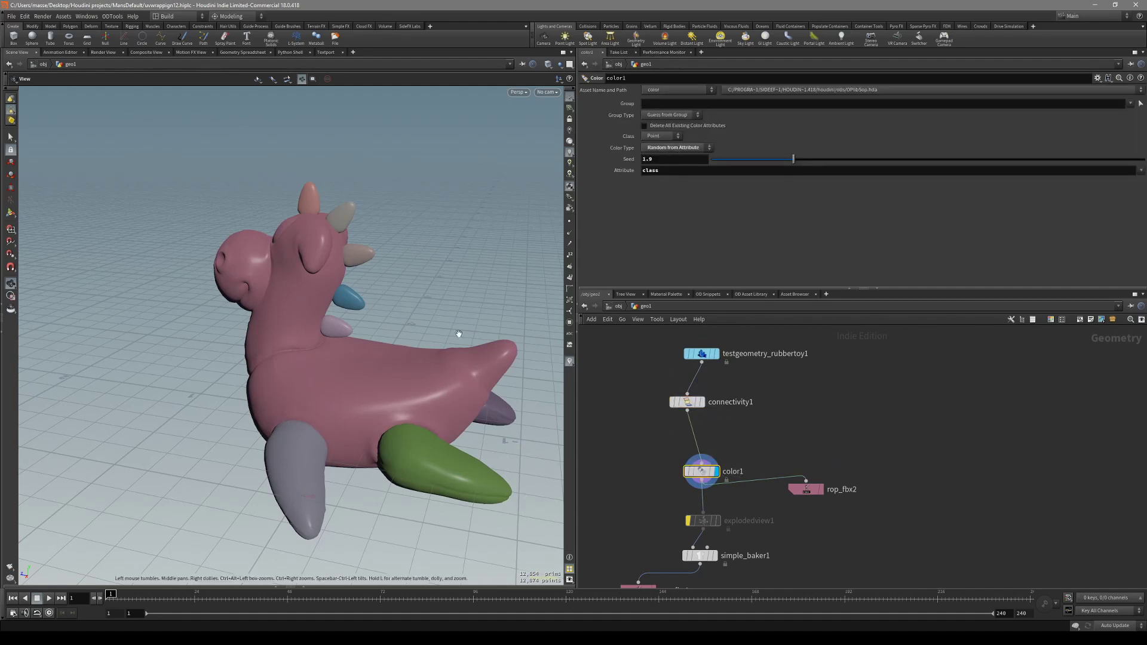
pyautogui.click(669, 137)
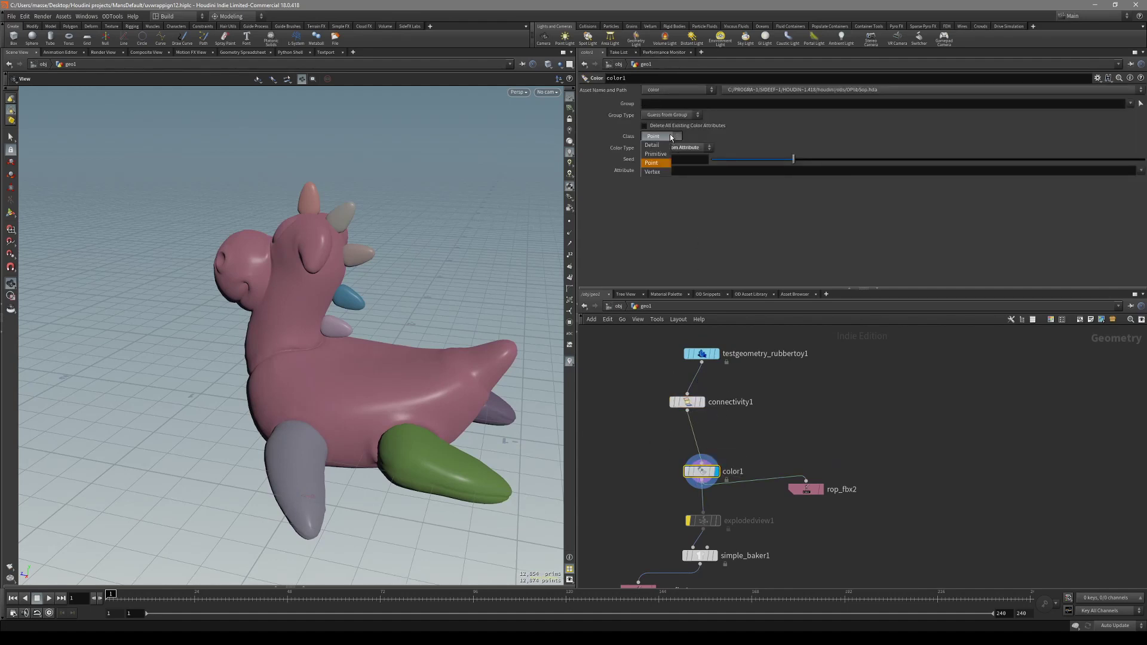
pyautogui.click(635, 139)
pyautogui.moveTo(849, 477); pyautogui.dragTo(837, 442, button='middle')
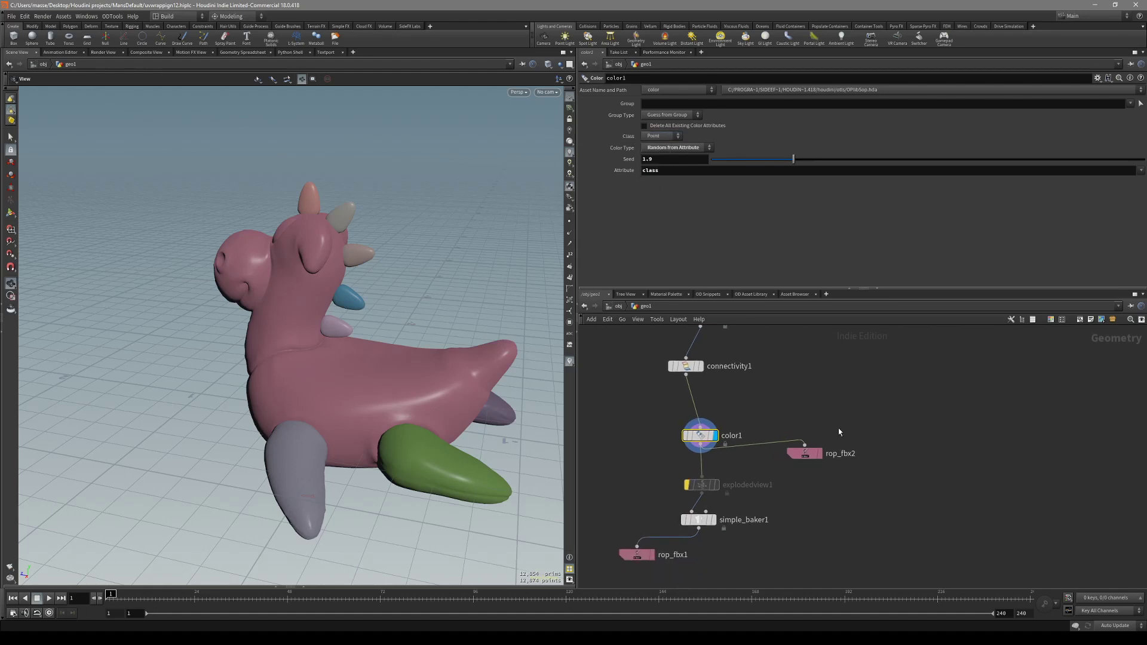
pyautogui.click(805, 454)
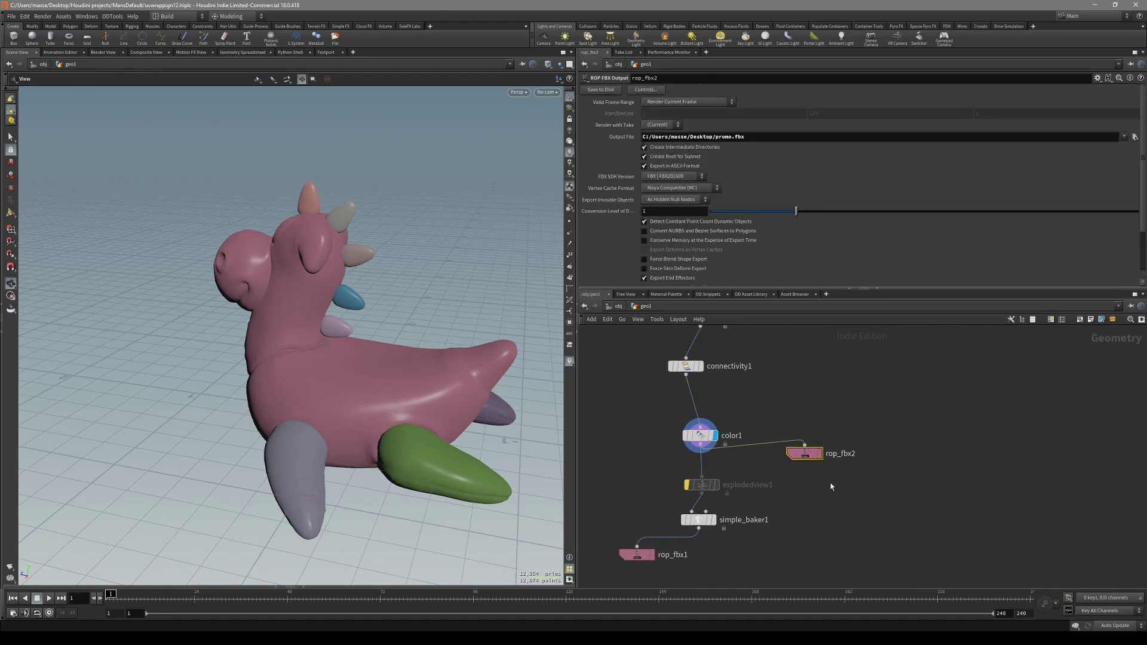
pyautogui.moveTo(358, 364); pyautogui.dragTo(384, 341)
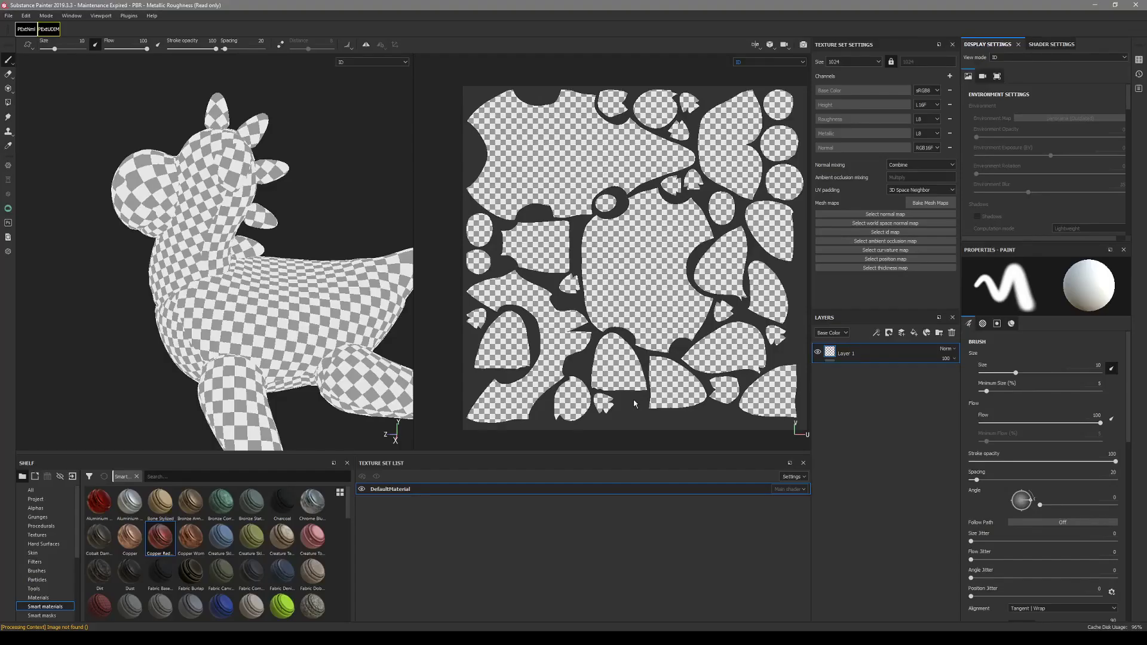
# In Substance Painter, bake only the ID mesh map for DefaultMaterial, using Vertex Color as the color source.
pyautogui.click(916, 204)
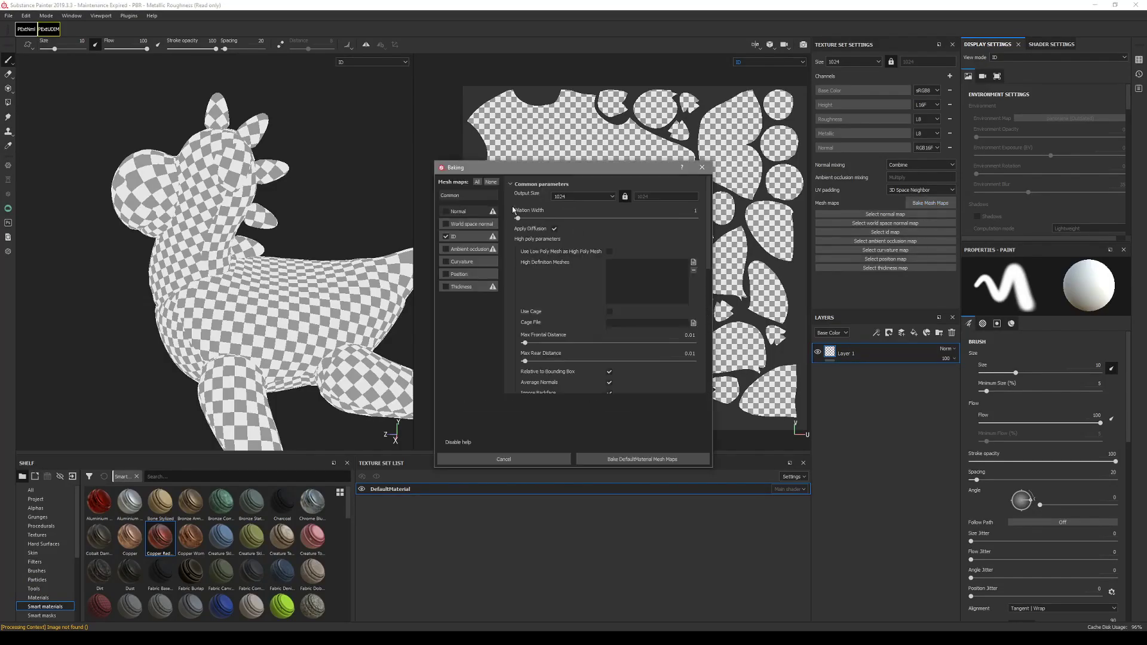
pyautogui.click(462, 237)
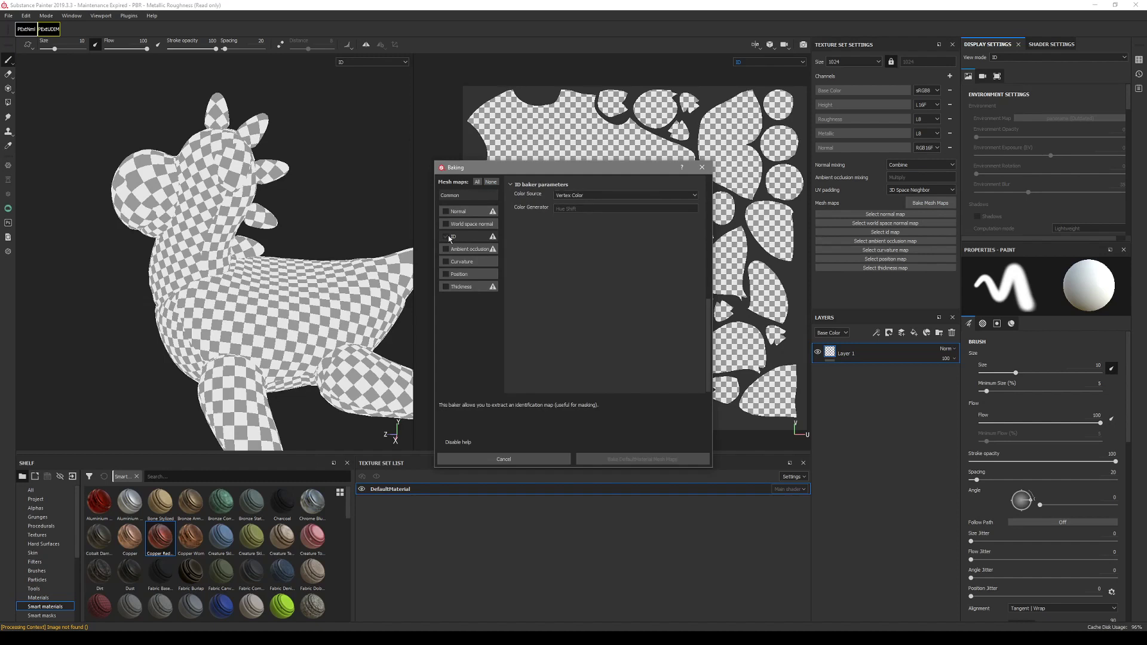
pyautogui.click(581, 195)
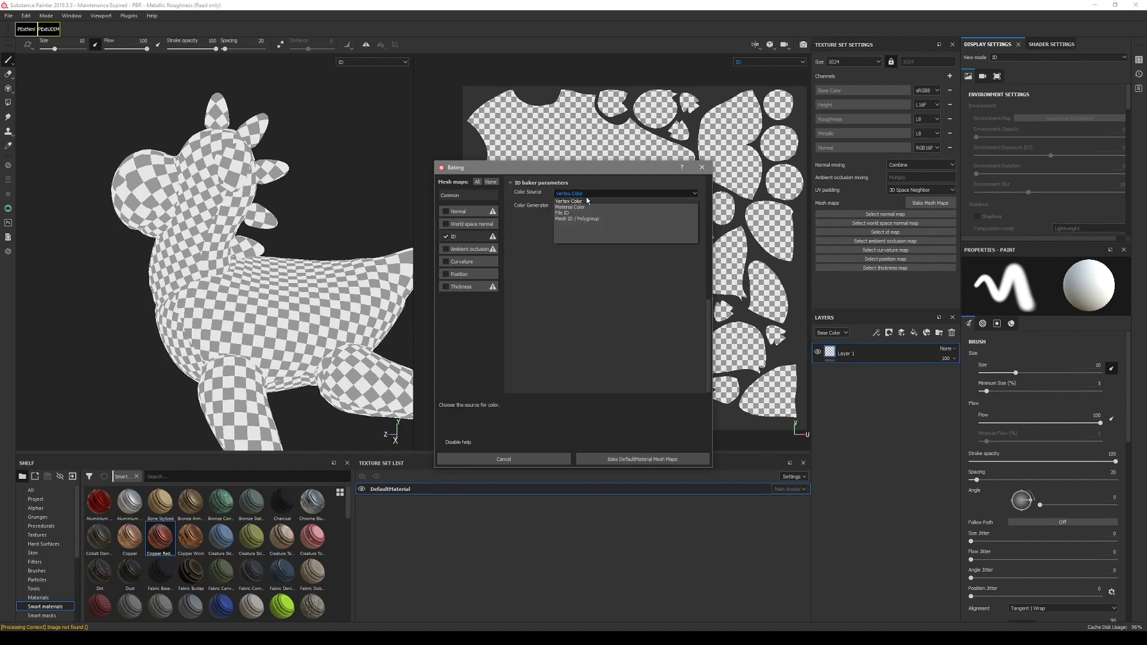
pyautogui.click(577, 219)
pyautogui.click(648, 455)
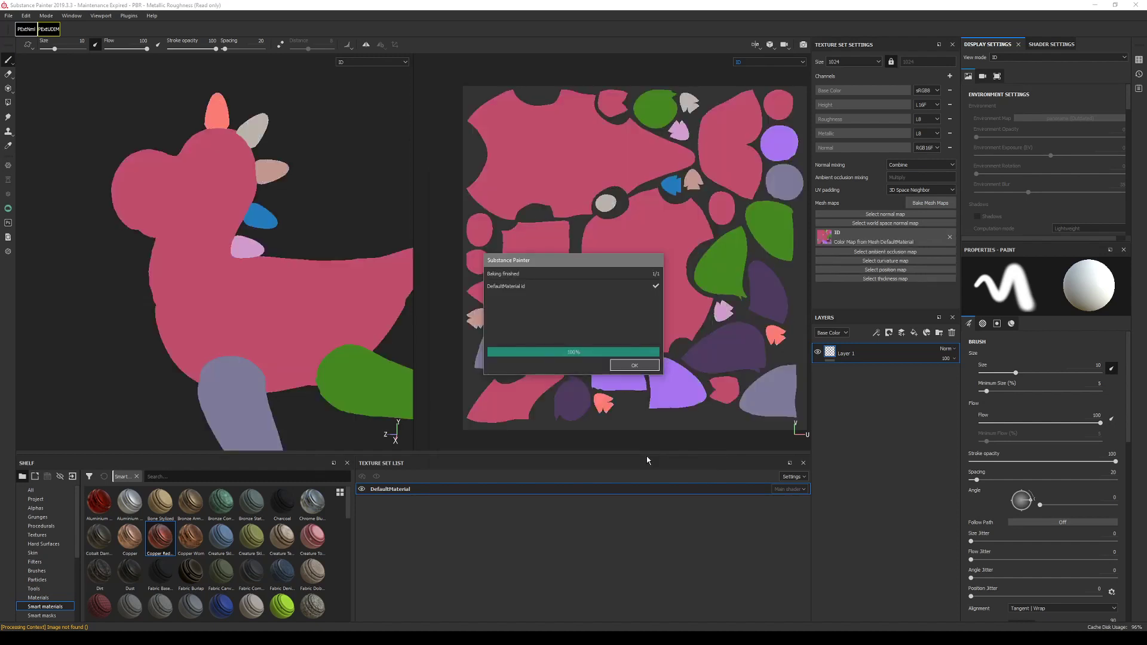
pyautogui.click(634, 370)
pyautogui.keyDown('alt'); pyautogui.moveTo(338, 322); pyautogui.dragTo(289, 341, button='middle'); pyautogui.keyUp('alt')
pyautogui.keyDown('alt'); pyautogui.moveTo(657, 294); pyautogui.dragTo(675, 341, button='middle'); pyautogui.keyUp('alt')
pyautogui.moveTo(753, 353); pyautogui.dragTo(701, 309, button='middle')
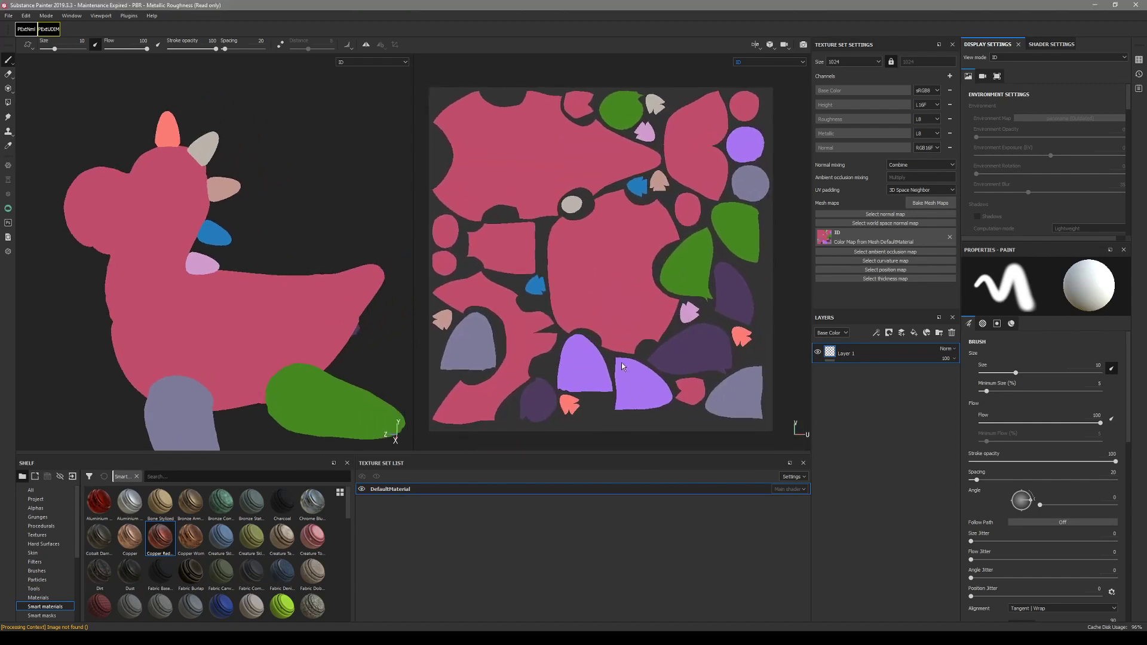
# Switch back to Houdini and inspect the toy's vertex-colored body and flippers.
pyautogui.click(661, 638)
pyautogui.moveTo(437, 451)
pyautogui.mouseDown()
pyautogui.moveTo(404, 427)
pyautogui.moveTo(422, 437)
pyautogui.mouseUp()
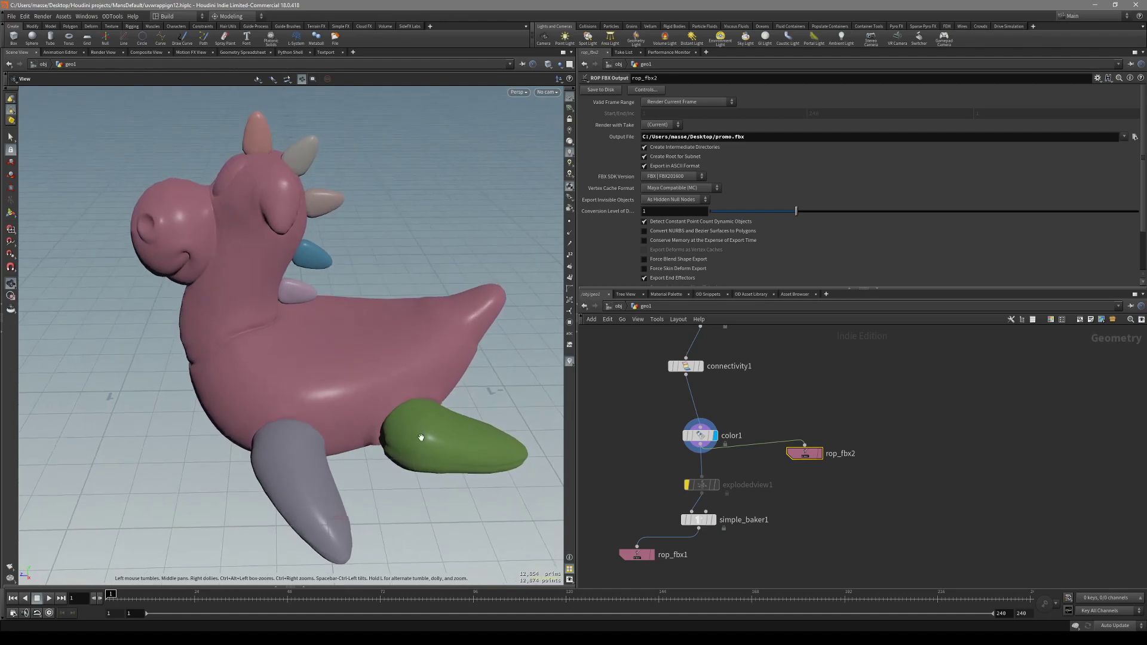